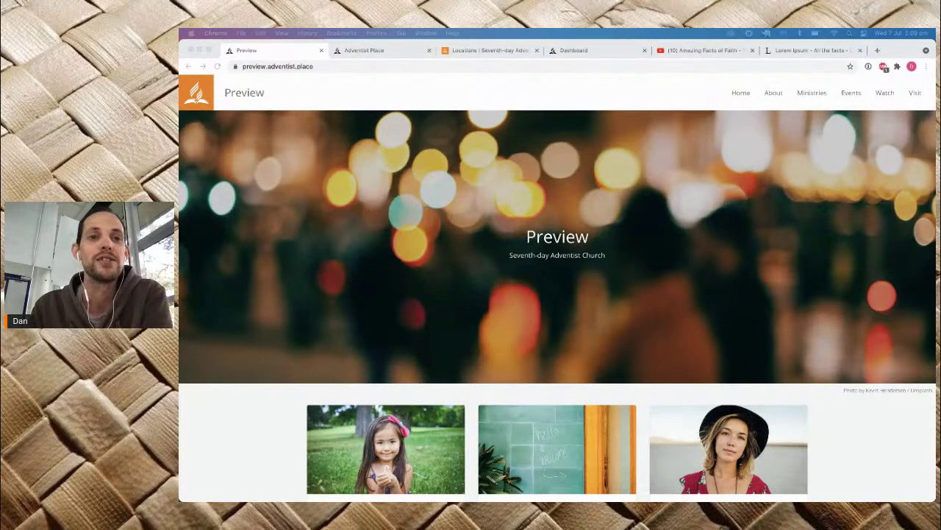
Step: Scroll through the Preview church site, then close its tab to return to the adventist.place homepage
left_click(560, 79)
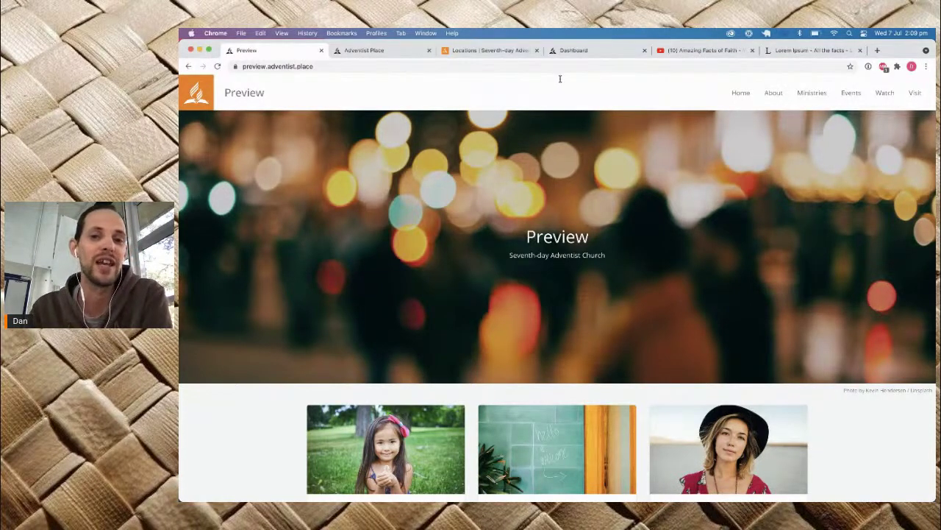
scroll(560, 79, "down", 5)
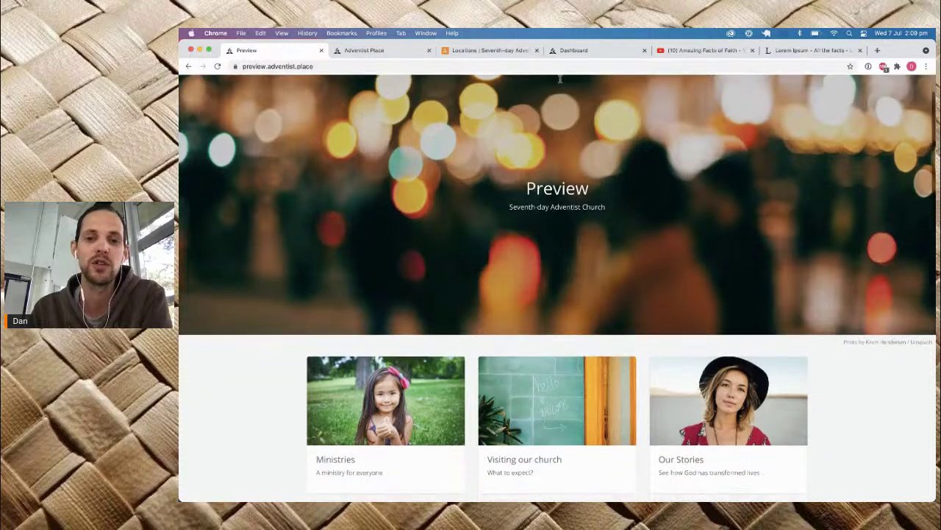
scroll(559, 78, "down", 5)
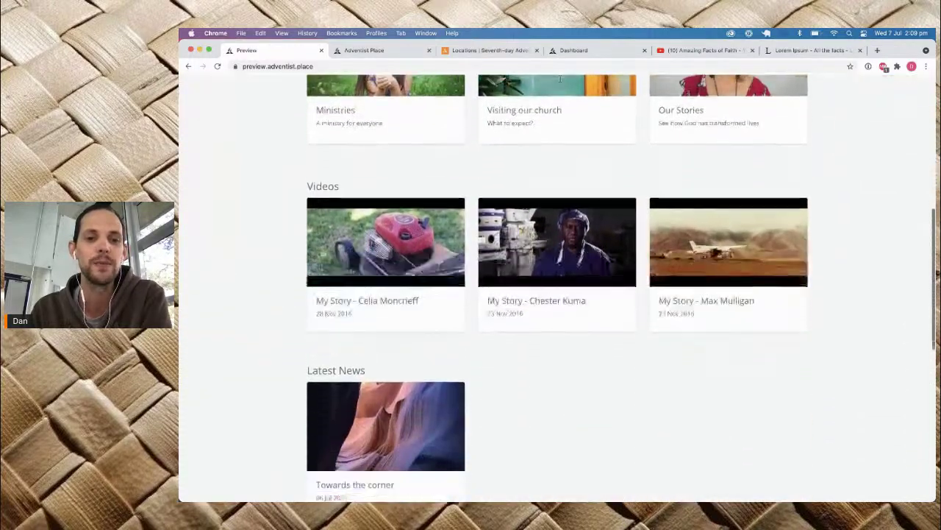
scroll(556, 82, "up", 12)
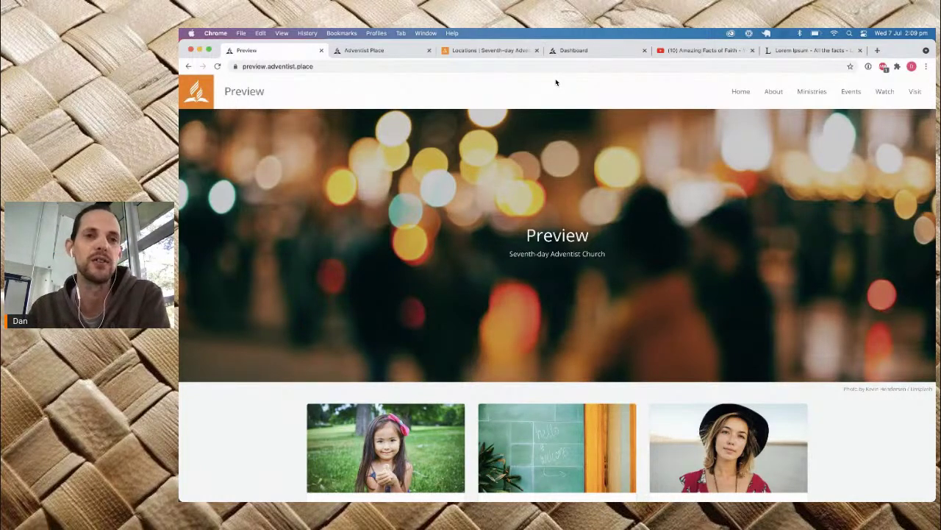
left_click(321, 51)
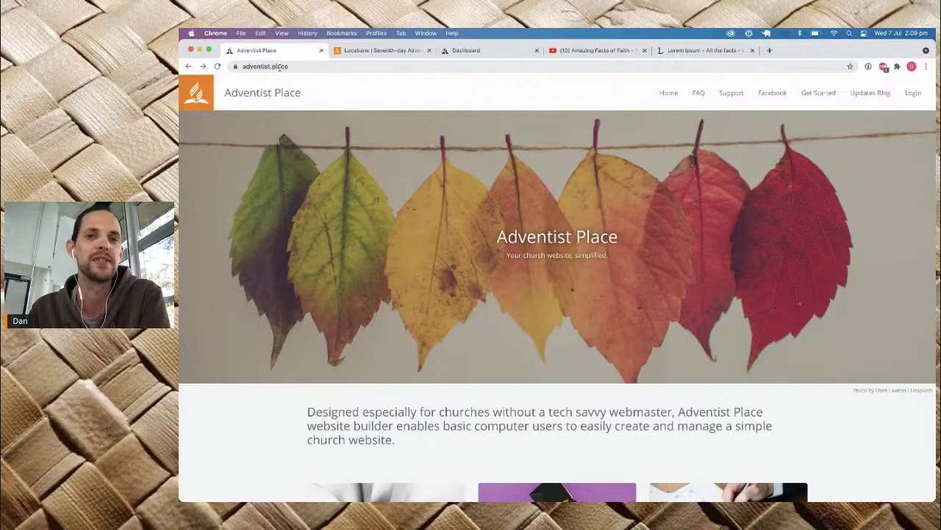
scroll(510, 219, "down", 5)
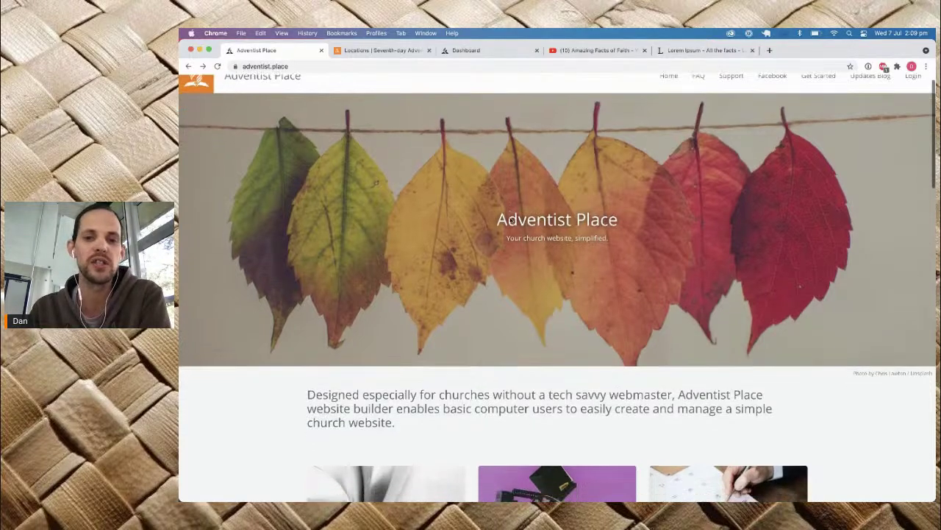
scroll(510, 220, "down", 2)
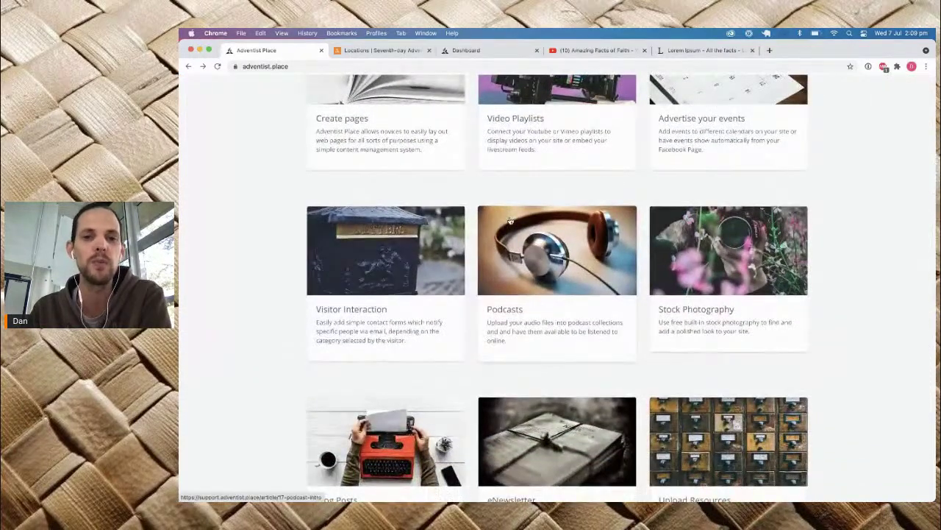
scroll(510, 220, "up", 7)
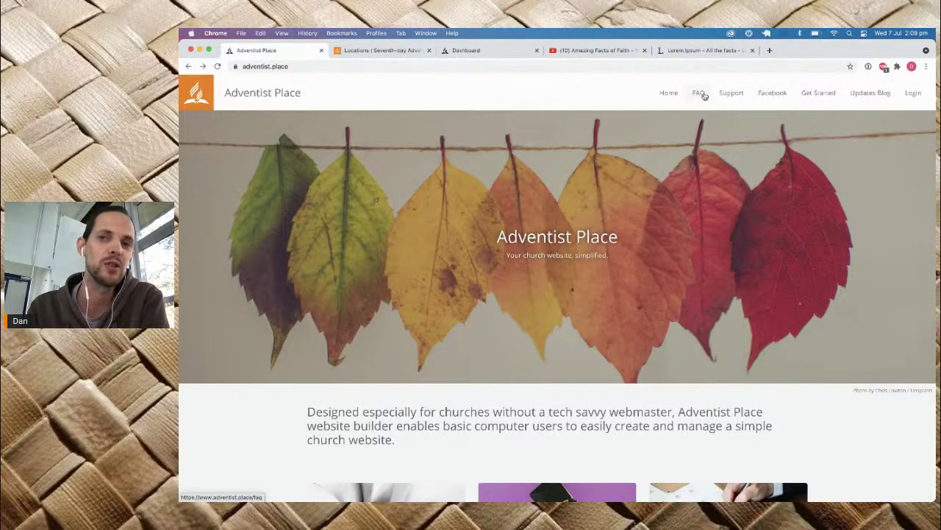
Step: Read through the 'Accessing an Adventist Place Site' support guide, then close its tab
left_click(821, 97)
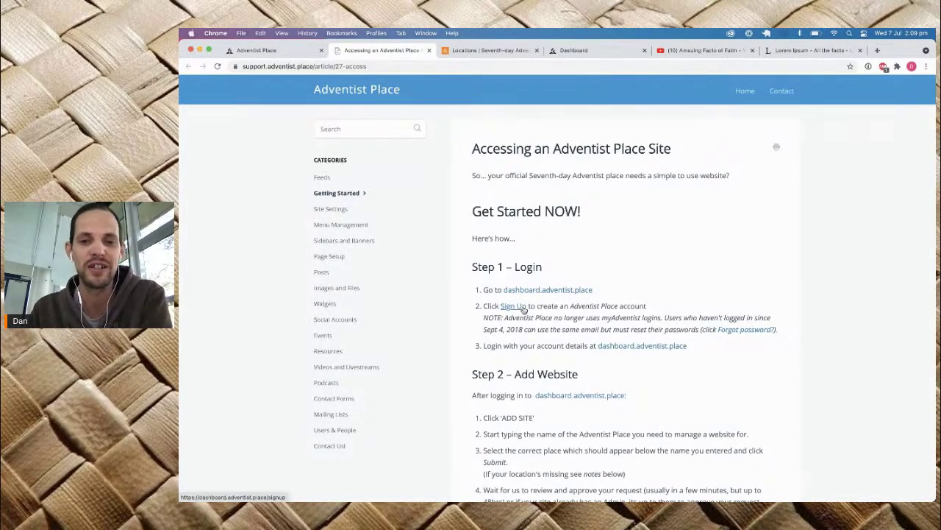
scroll(524, 309, "down", 2)
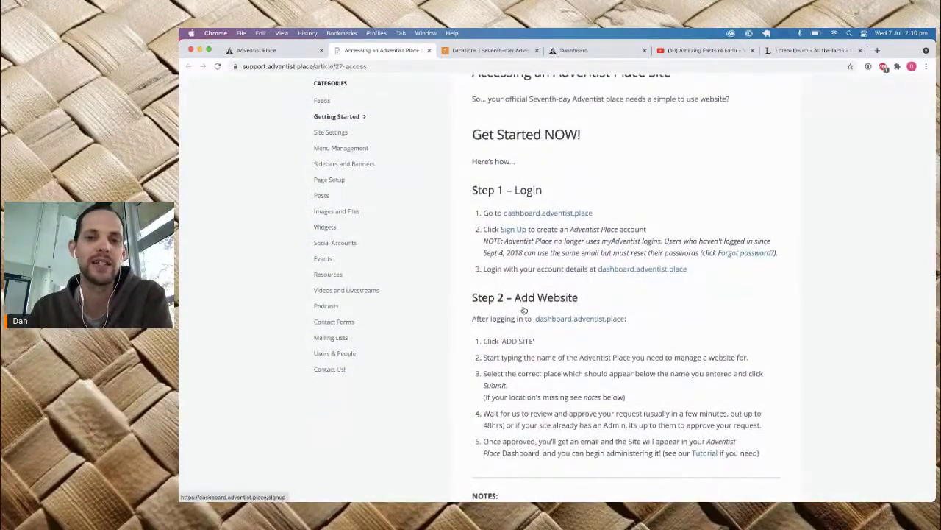
scroll(524, 308, "up", 2)
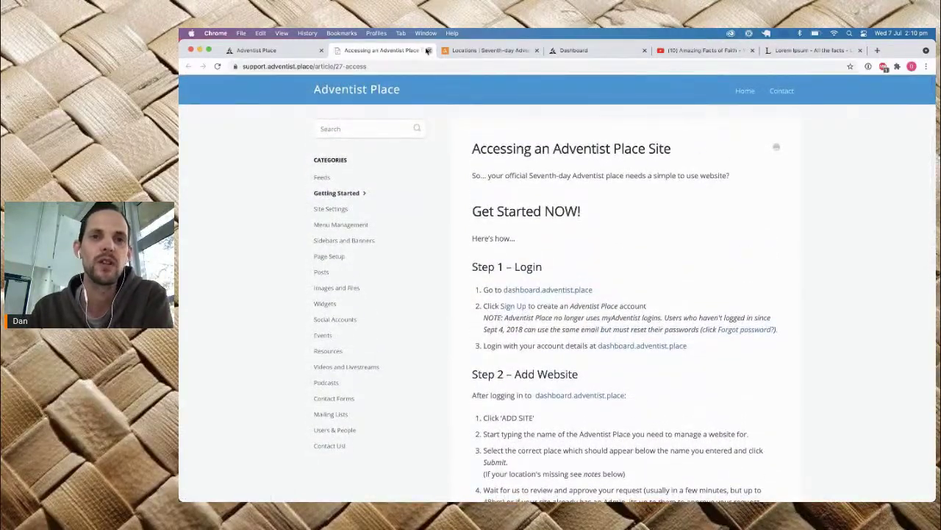
left_click(429, 50)
Step: From the My Sites dashboard, bring up the Add Site page with its Entity Name search
left_click(470, 51)
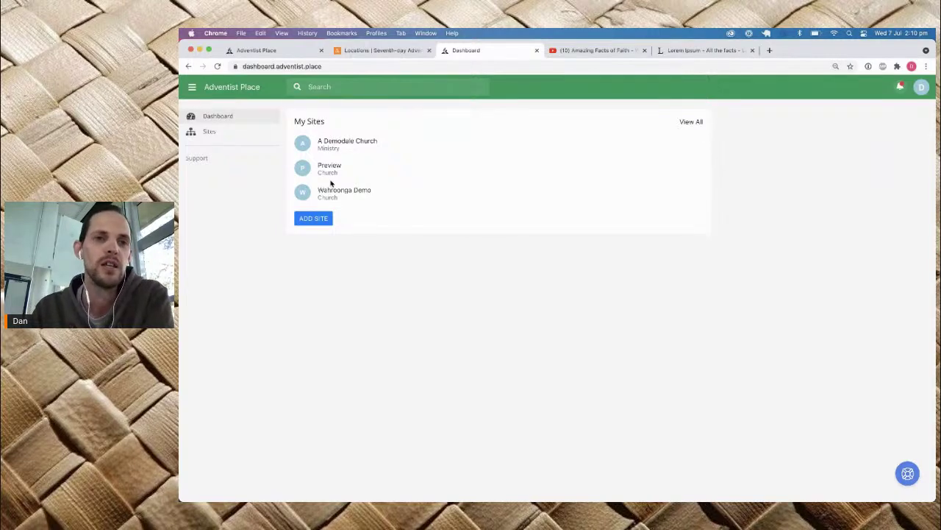
left_click(310, 220)
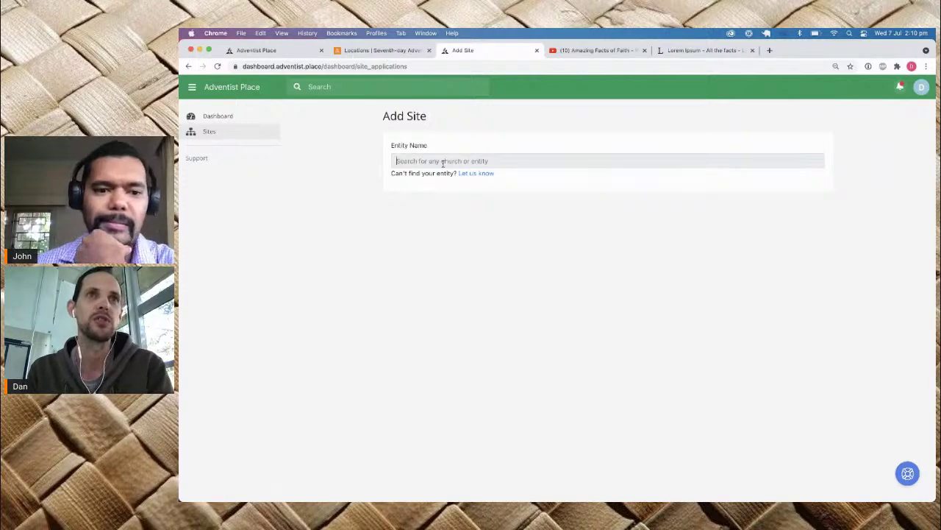
left_click(443, 163)
type("3")
type("ahroonga")
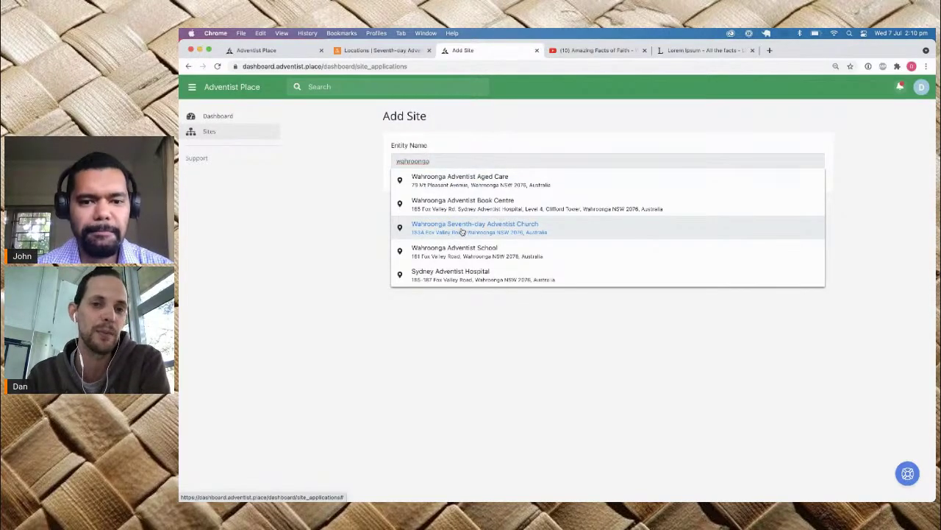
left_click(459, 230)
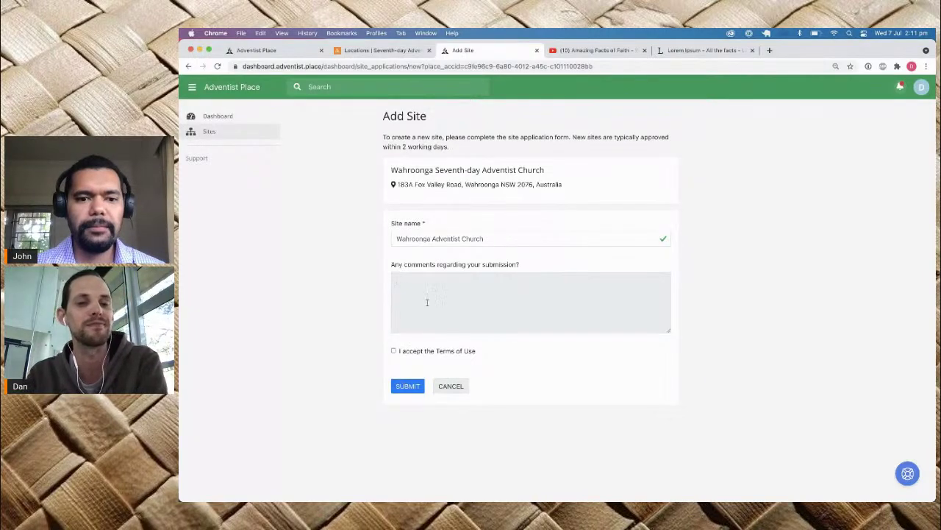
left_click(450, 386)
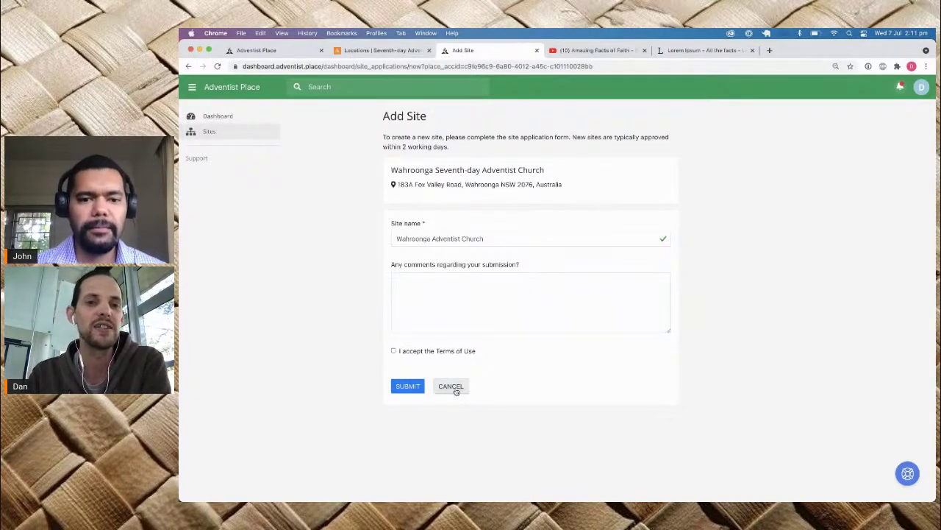
left_click(315, 218)
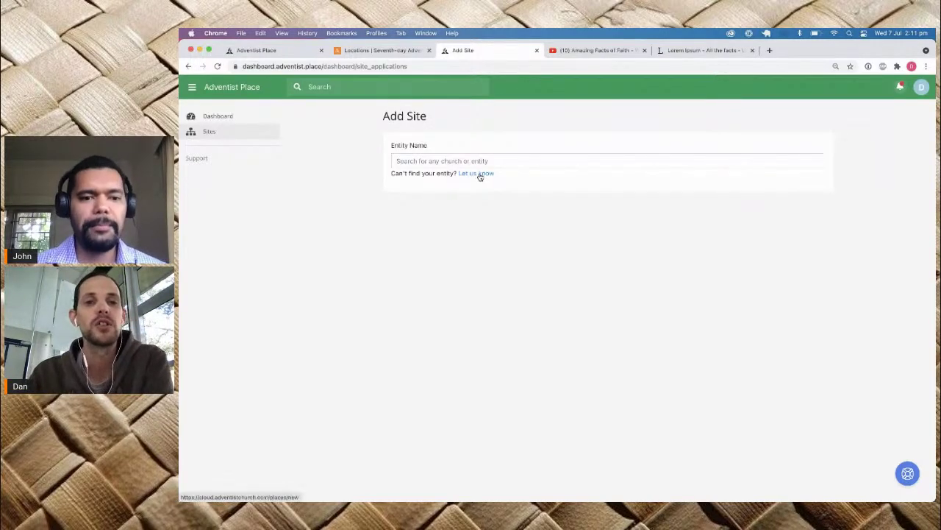
Step: Open the Add New Place request form and keep Church as the place type
left_click(480, 174)
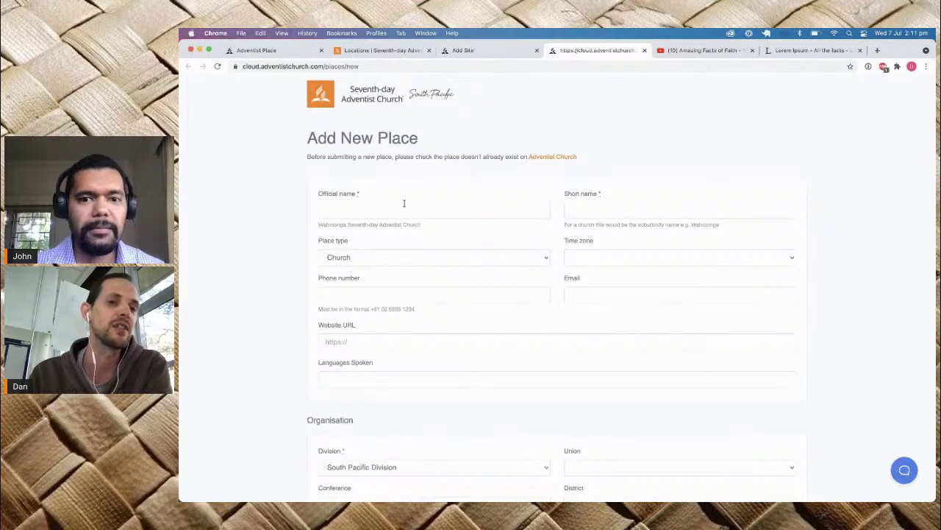
left_click(392, 254)
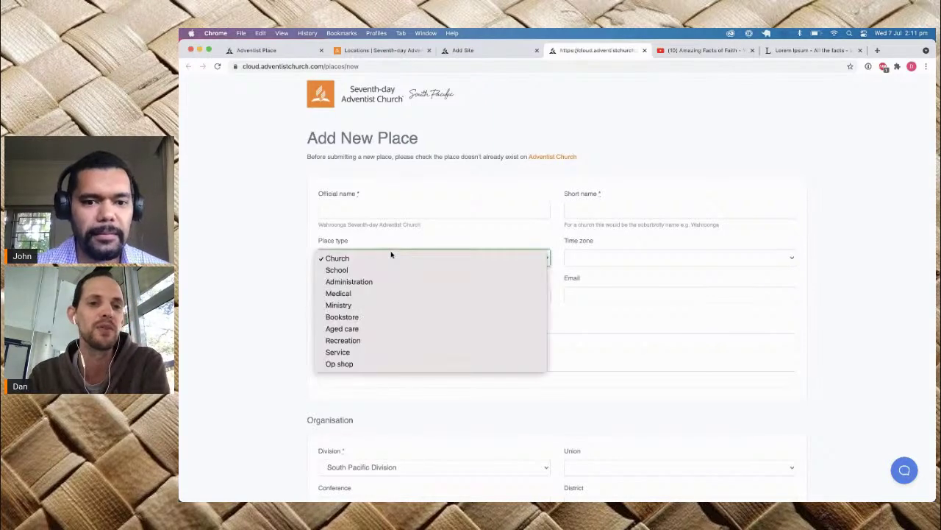
left_click(443, 241)
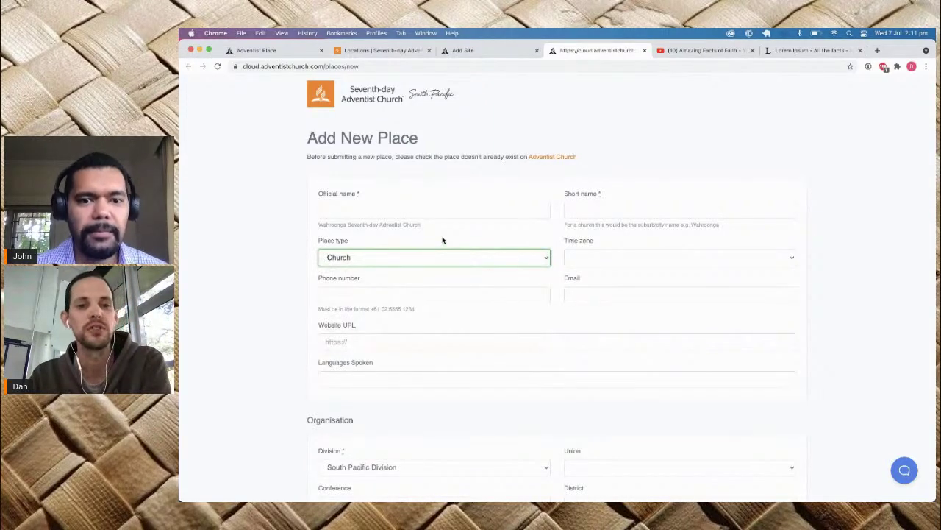
Step: Review the rest of the form down to Submit, then move to the church Locations map
scroll(442, 237, "down", 3)
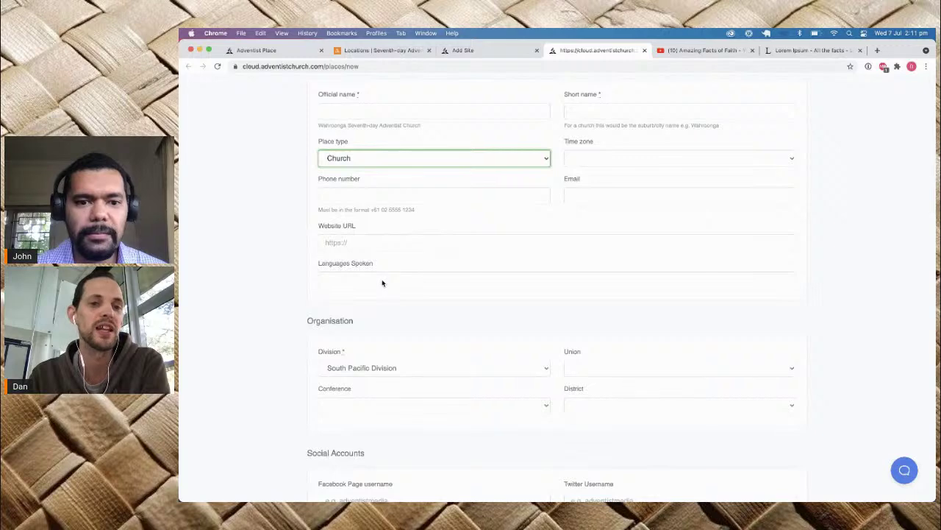
scroll(382, 282, "down", 10)
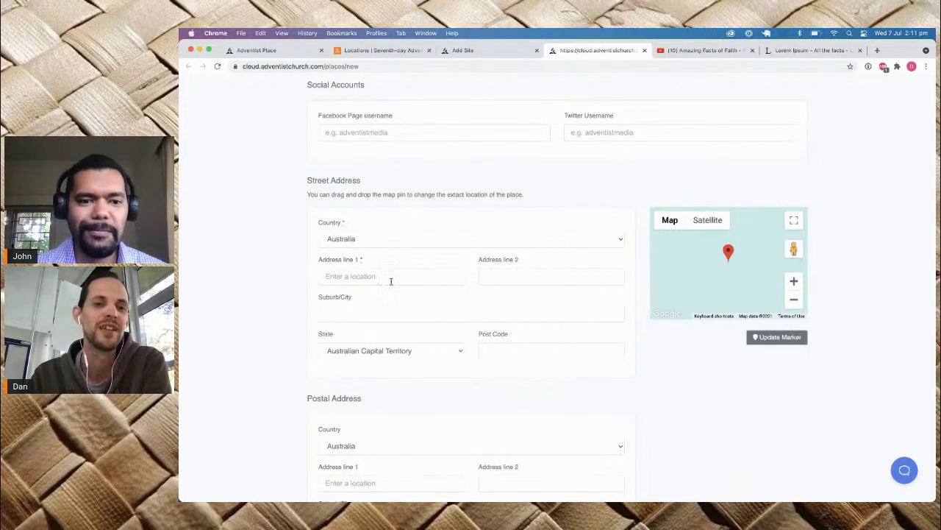
scroll(391, 281, "down", 1)
scroll(391, 281, "down", 1)
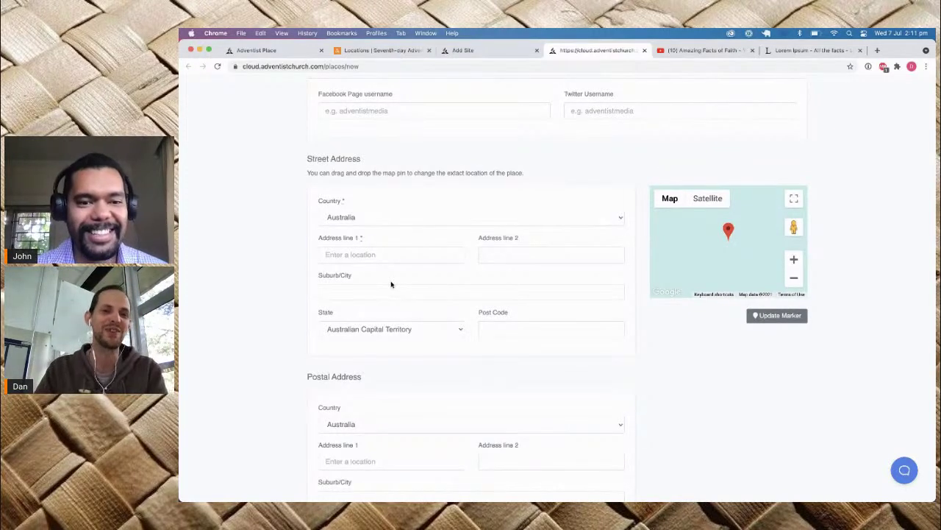
scroll(391, 284, "down", 10)
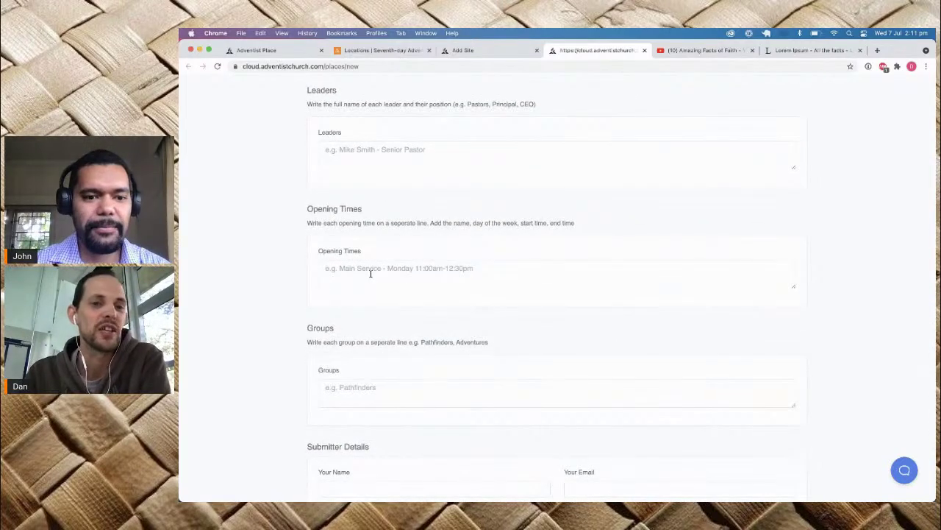
scroll(375, 276, "down", 5)
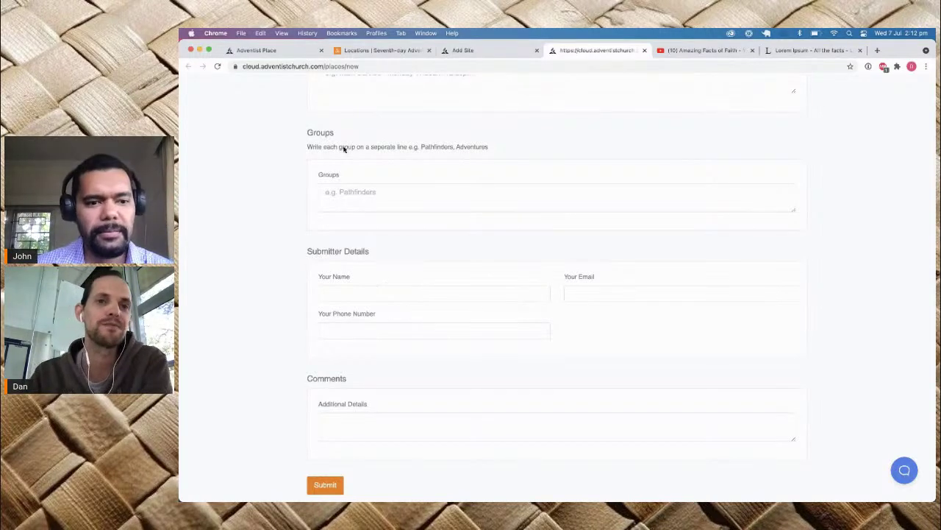
left_click(375, 51)
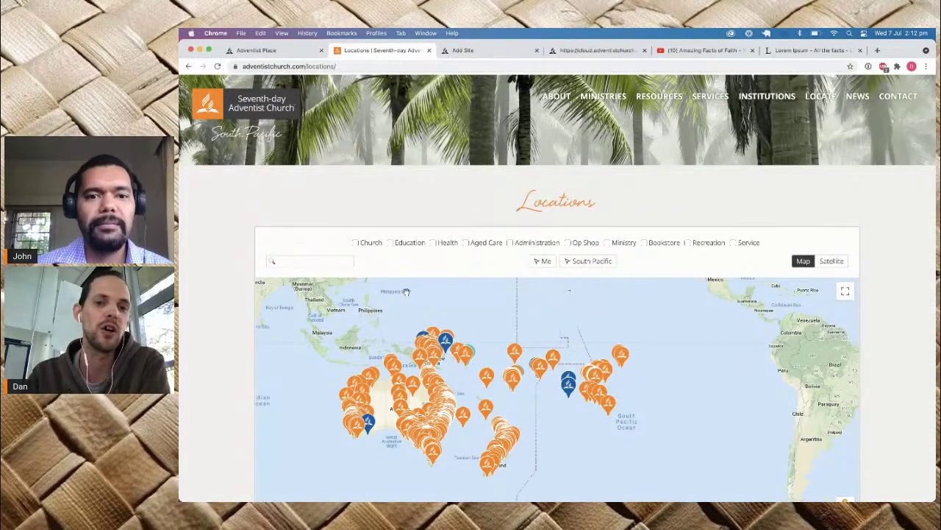
Step: View the Tuvalu mission's details on the Locations map, then return to the Add Site page
left_click(516, 358)
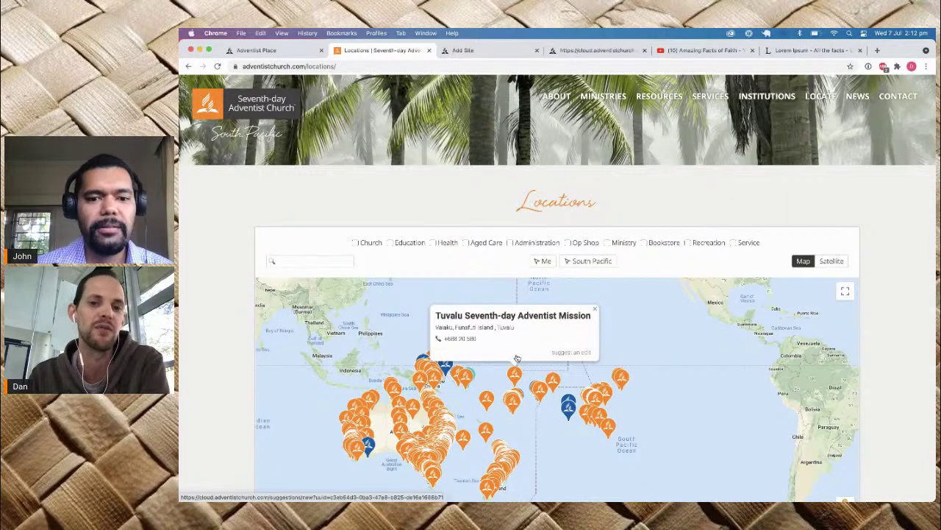
left_click(595, 310)
scroll(595, 311, "down", 2)
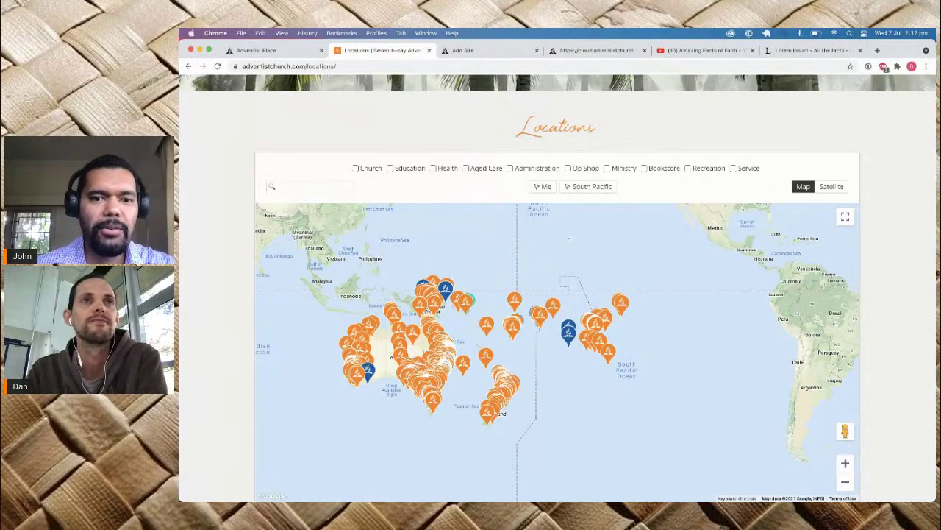
key("XF86AudioRaiseVolume")
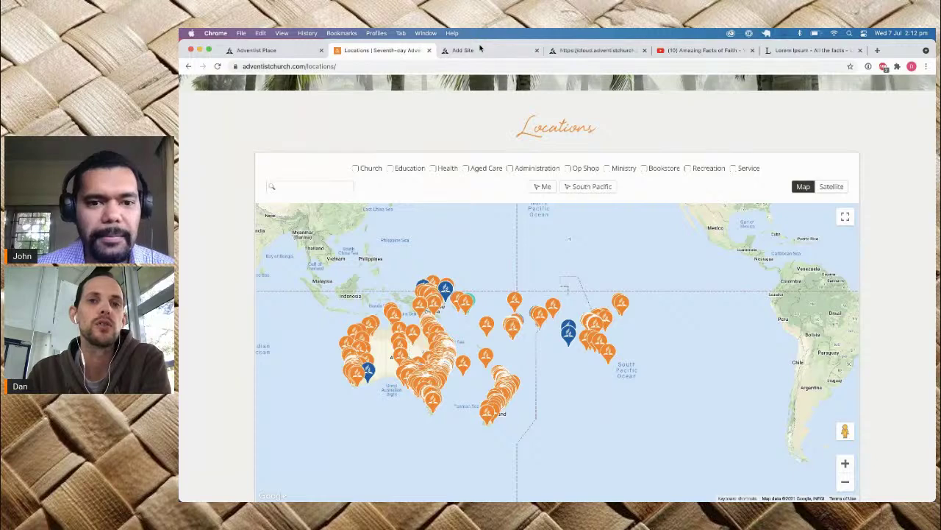
left_click(466, 50)
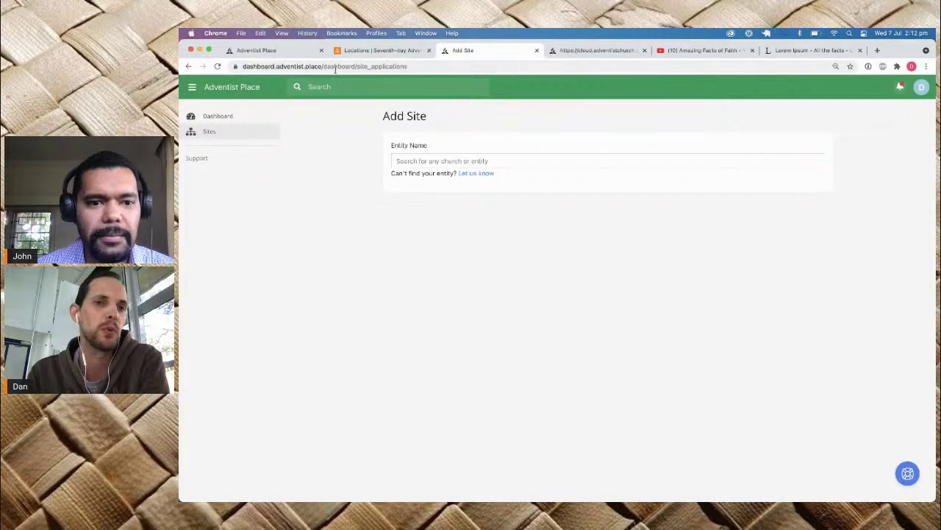
Step: Reach Add Site via the Dashboard, glance at the Locations map, and return to the empty Entity Name search
left_click(217, 134)
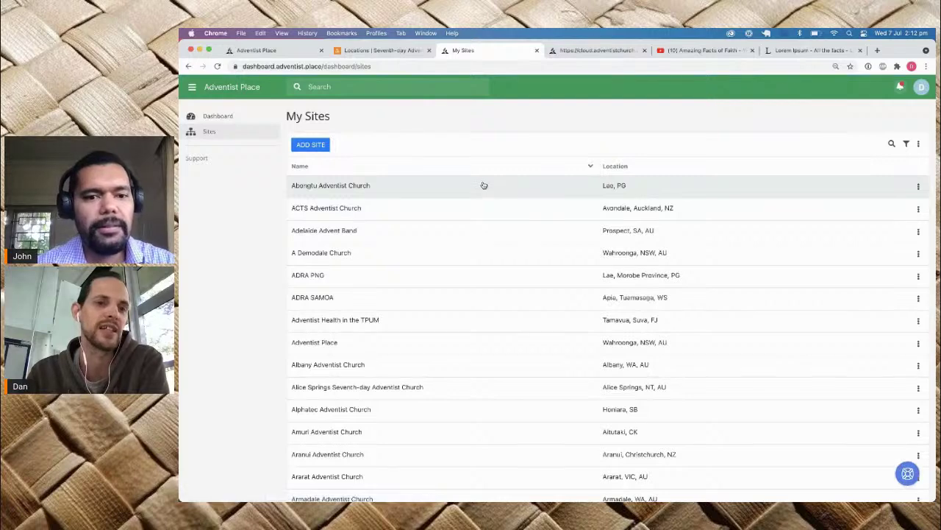
left_click(217, 118)
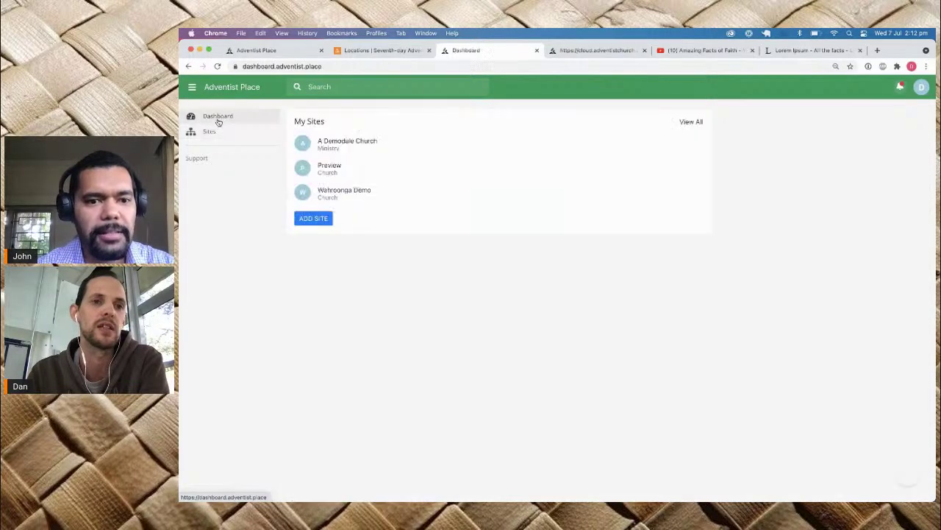
left_click(313, 217)
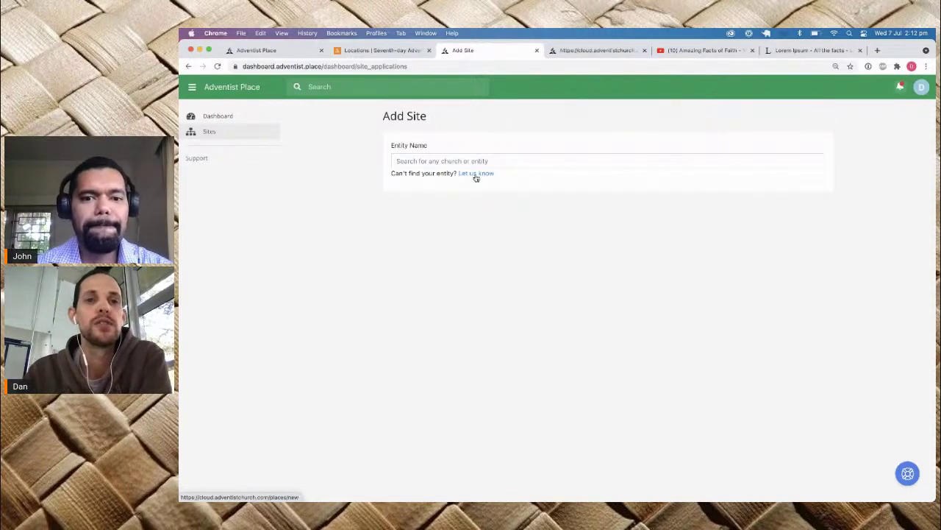
left_click(401, 54)
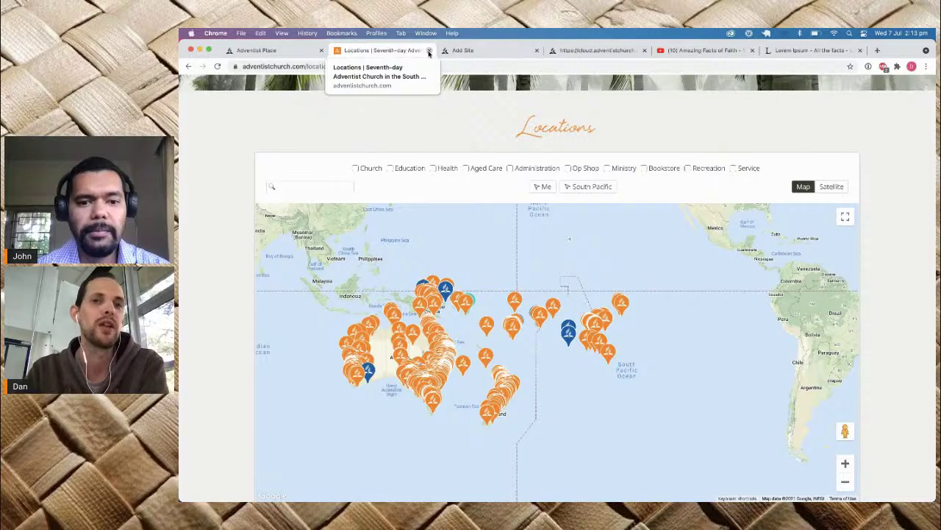
left_click(478, 53)
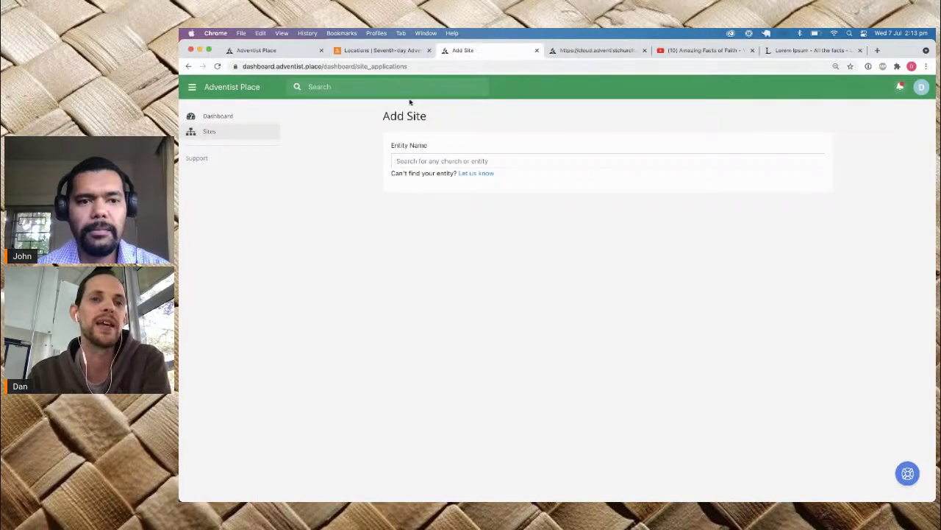
Step: Close the Locations map tab and the spare Adventist Place tab, keeping the Add Site form
left_click(416, 159)
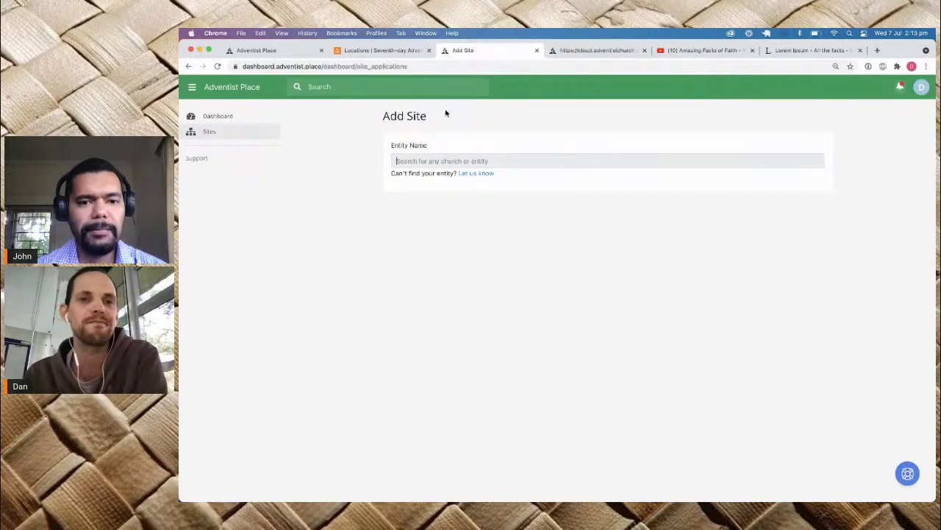
left_click(394, 50)
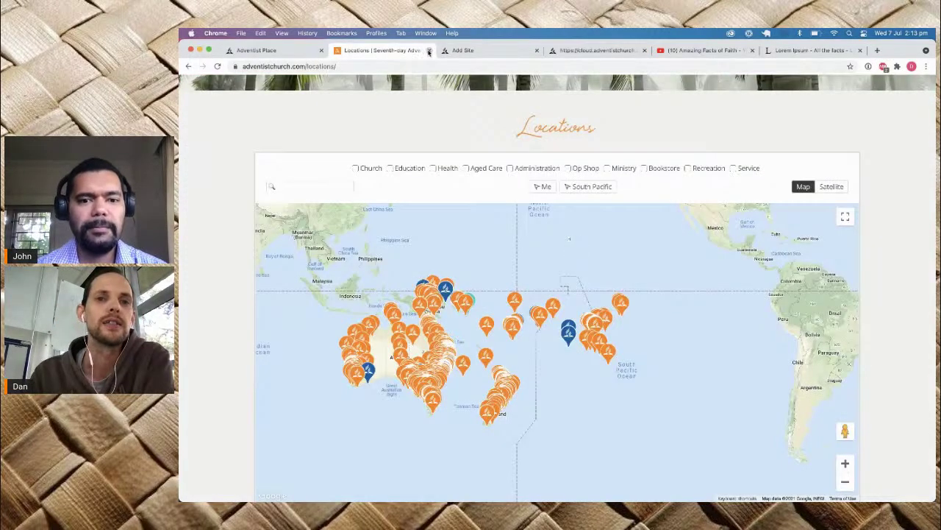
left_click(429, 50)
left_click(294, 50)
left_click(321, 50)
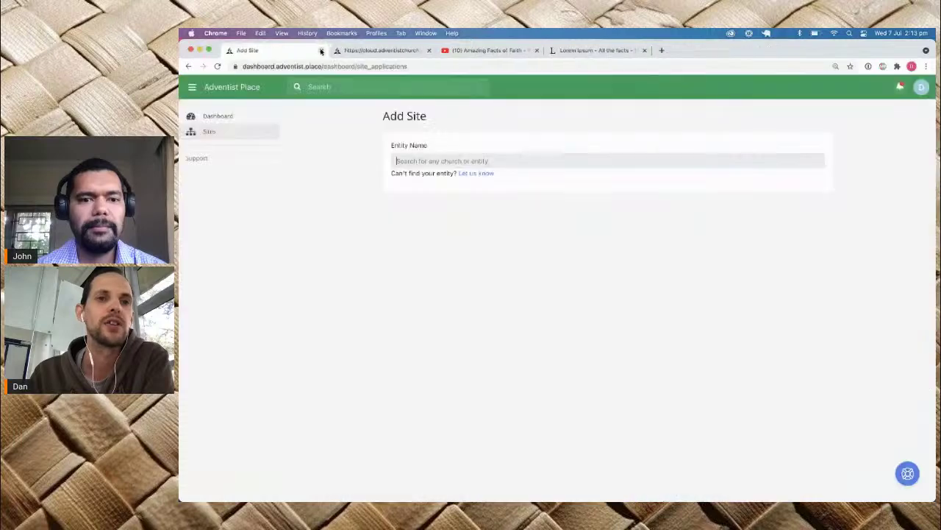
Step: Open Wahroonga Demo from My Sites and launch its live website with View Site
left_click(233, 117)
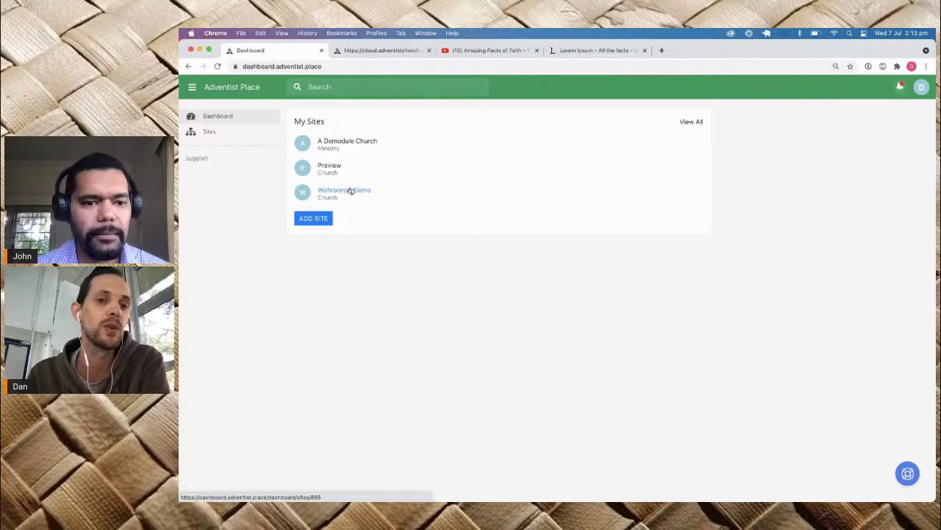
left_click(350, 191)
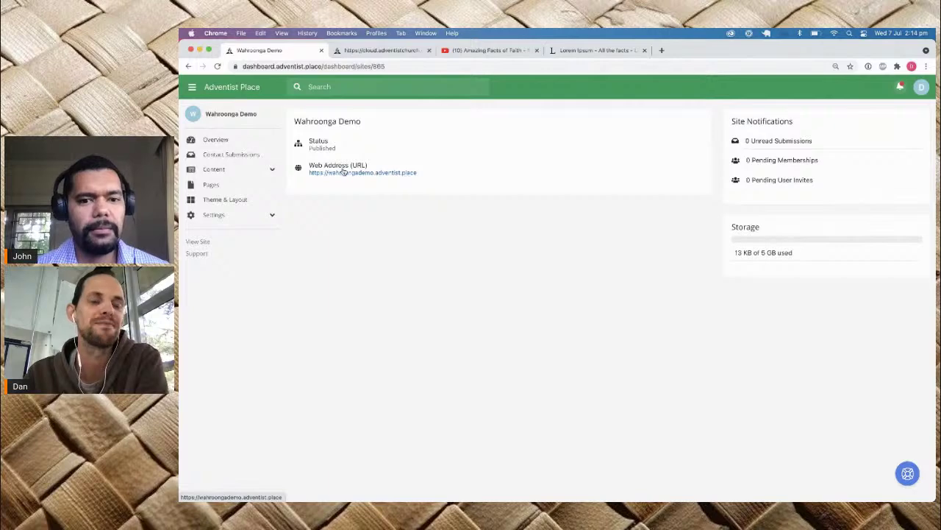
left_click(200, 245)
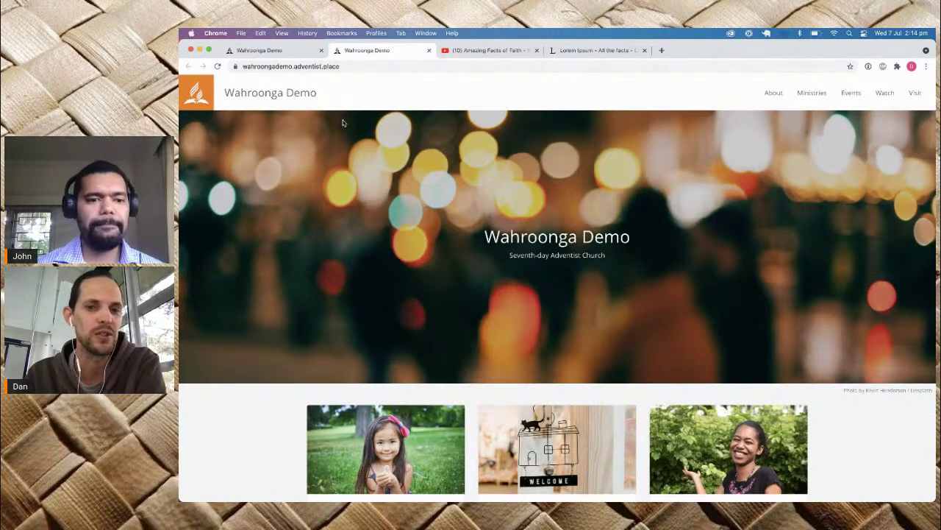
Step: Browse the Wahroonga Demo home page and reveal the Ministries menu: Kids, Teens, Youth, Adults
left_click_drag(485, 237, 628, 242)
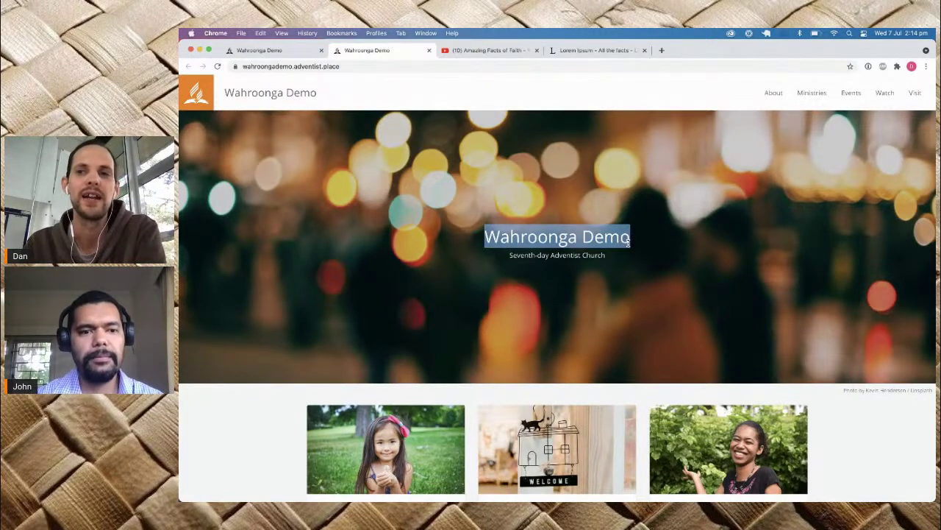
scroll(628, 242, "down", 5)
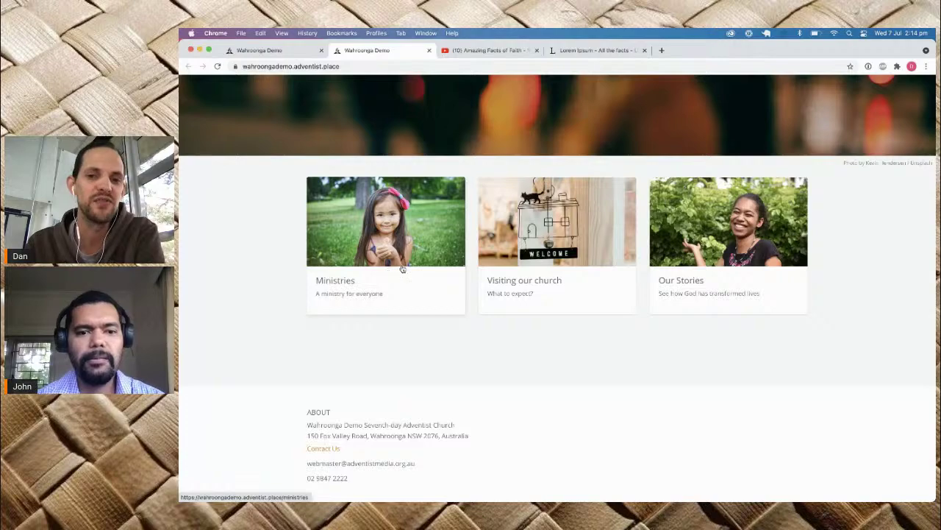
scroll(726, 246, "up", 2)
scroll(727, 247, "up", 5)
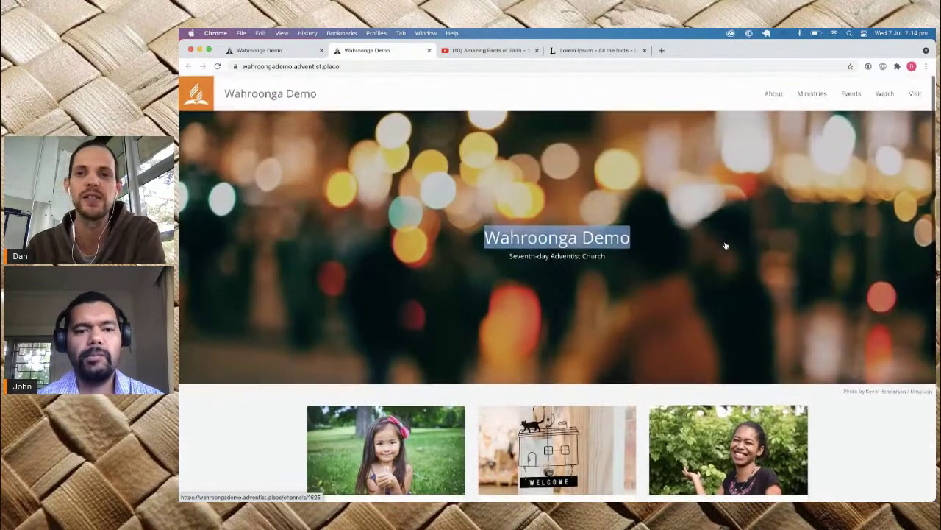
mouse_move(812, 99)
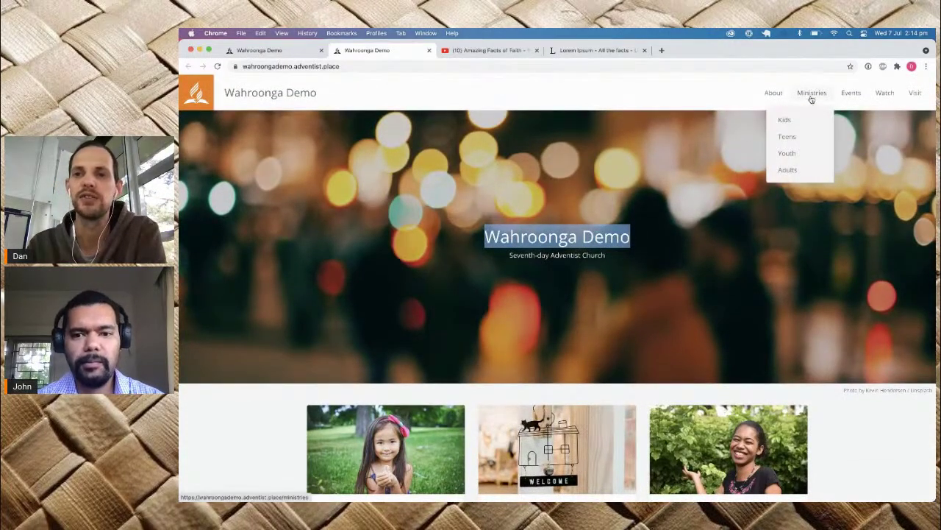
Step: Browse the Teens ministry page, then go to the still-empty Upcoming Events page
left_click(787, 138)
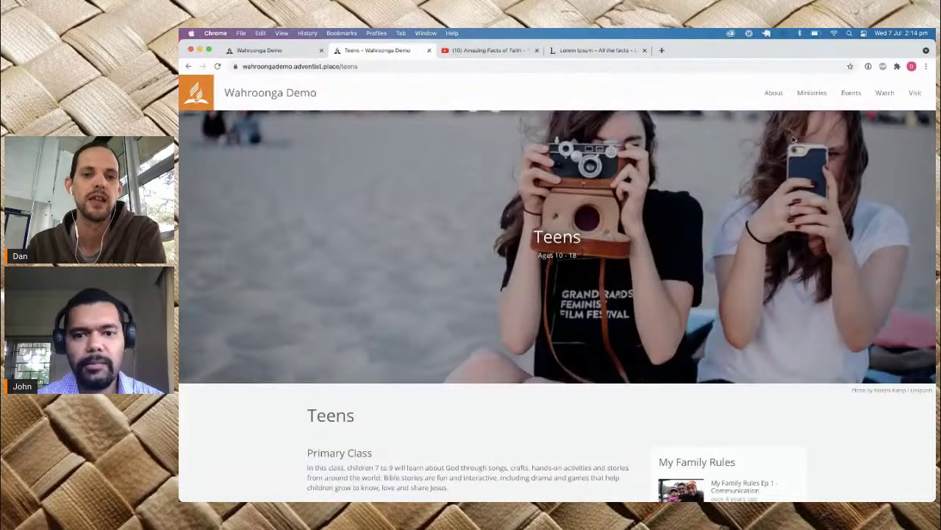
scroll(793, 139, "down", 5)
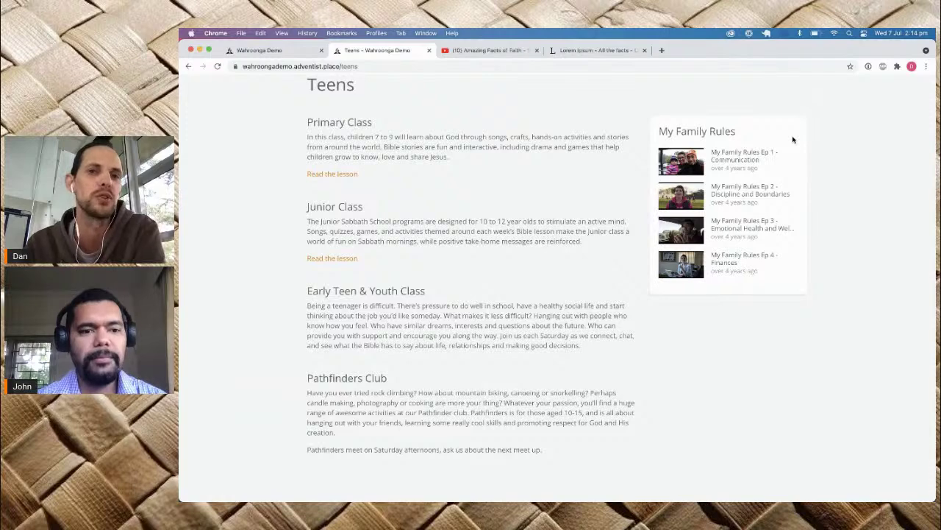
scroll(800, 131, "up", 5)
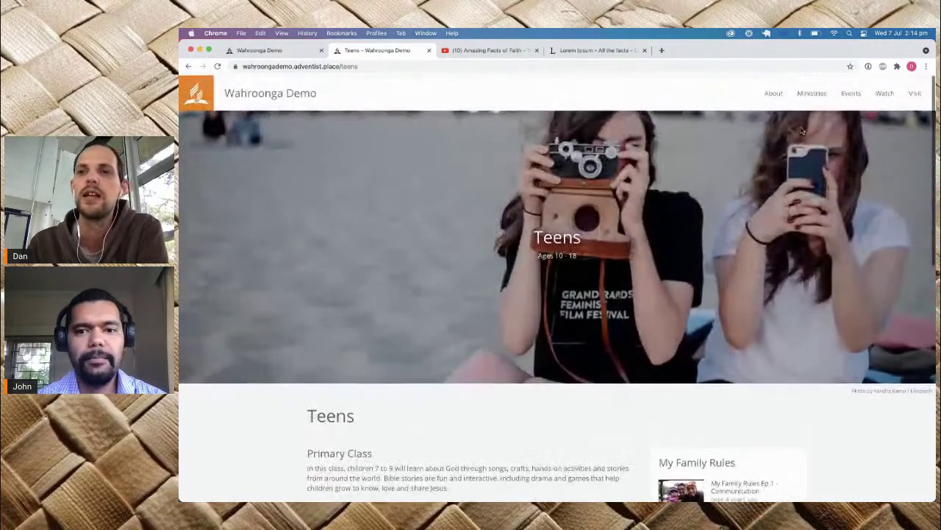
left_click(851, 94)
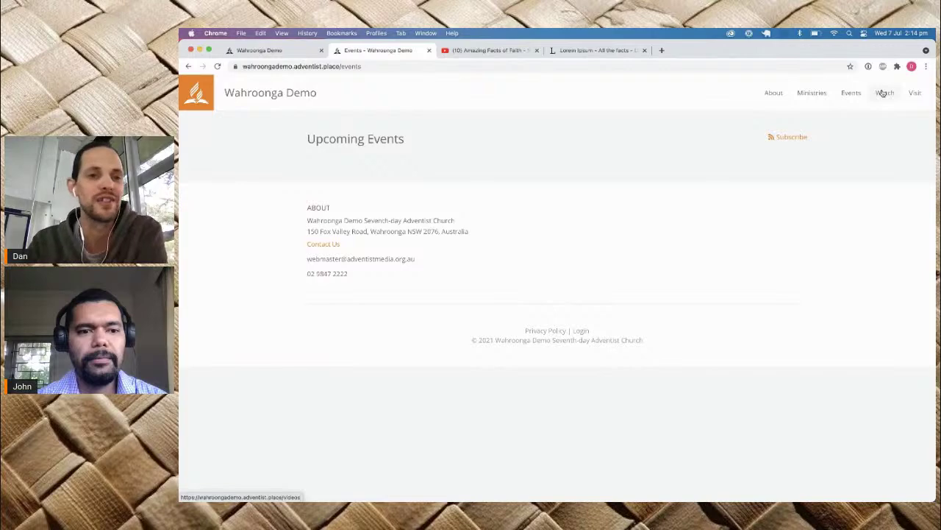
Step: Browse the Watch videos and Visit pages, reading the Visit welcome text, then return to the Wahroonga Demo overview
left_click(883, 92)
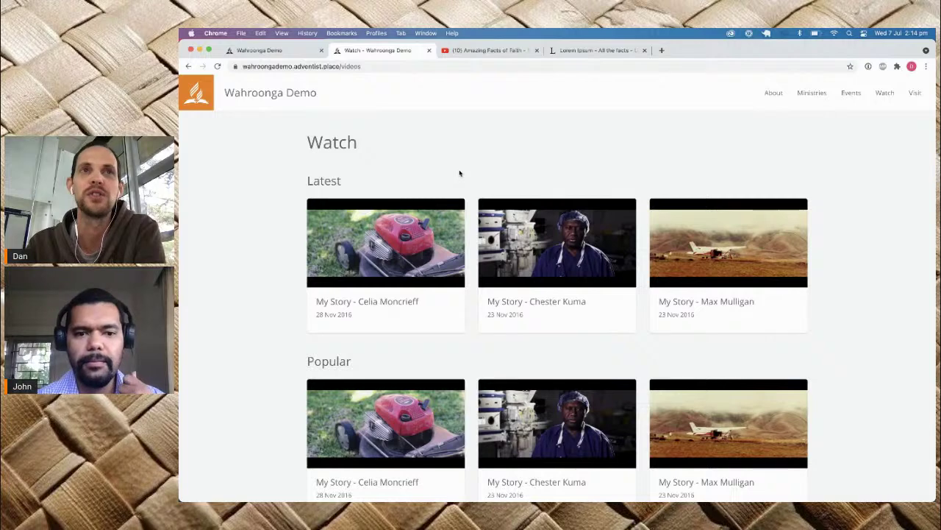
left_click(915, 93)
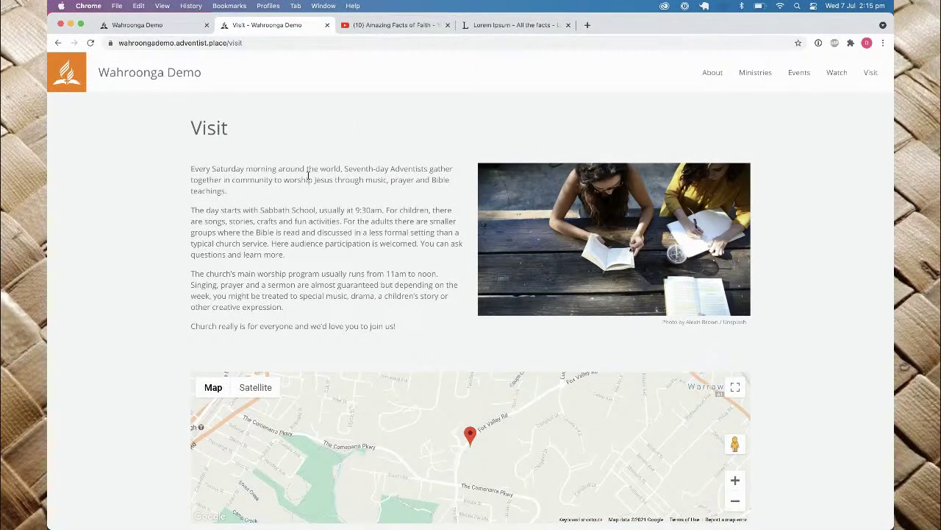
left_click_drag(191, 173, 355, 347)
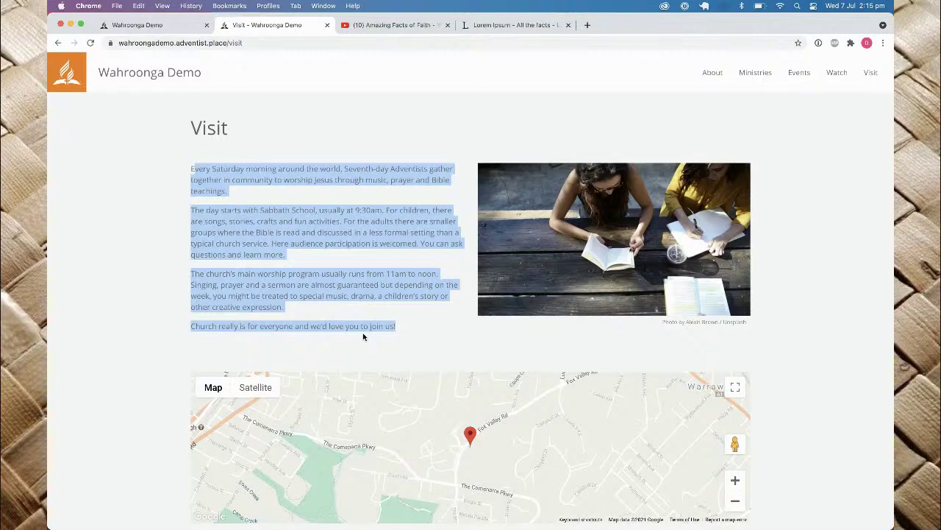
scroll(361, 337, "down", 5)
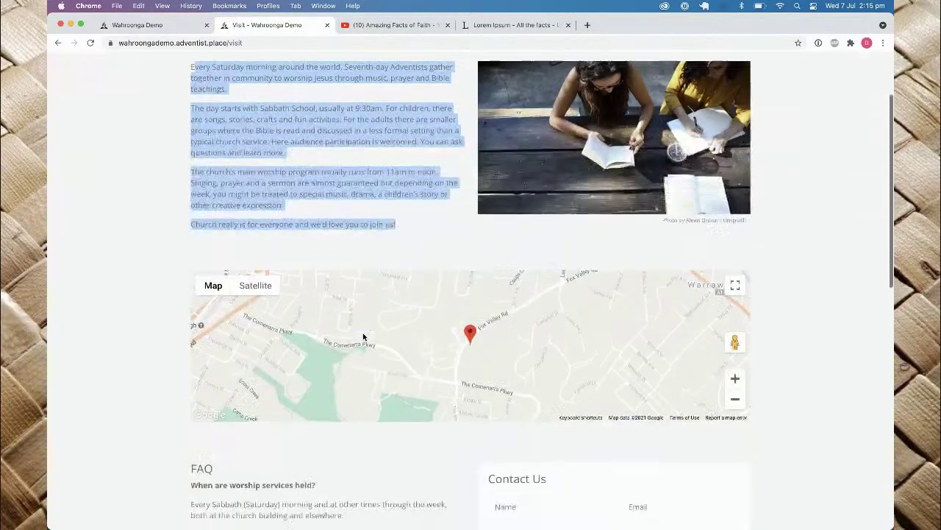
scroll(304, 460, "down", 3)
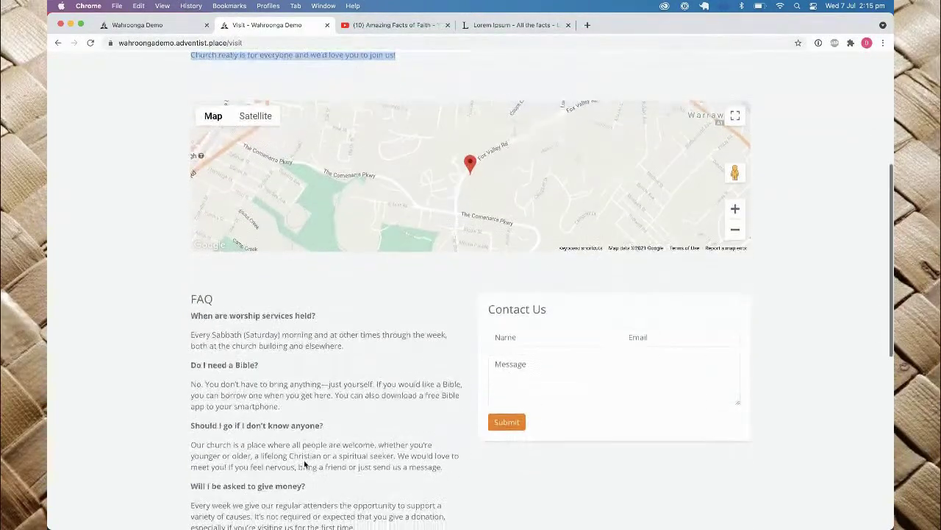
scroll(544, 383, "down", 10)
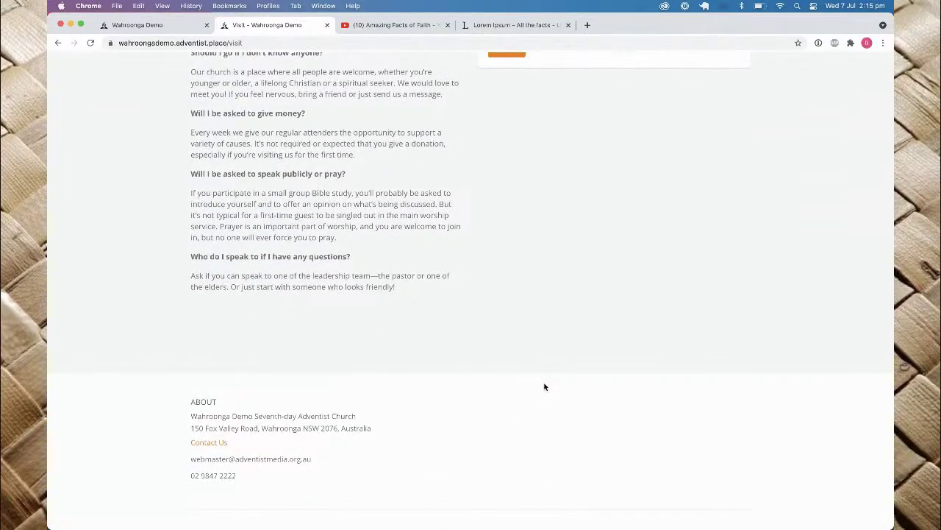
left_click(140, 25)
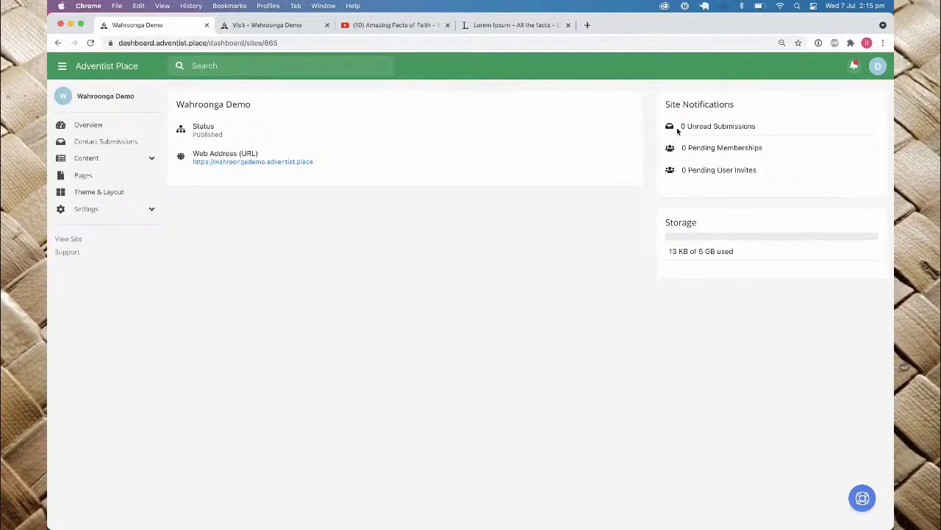
Step: Highlight the site's Published status and open the empty Contact Submissions list
left_click_drag(196, 135, 214, 136)
left_click(103, 147)
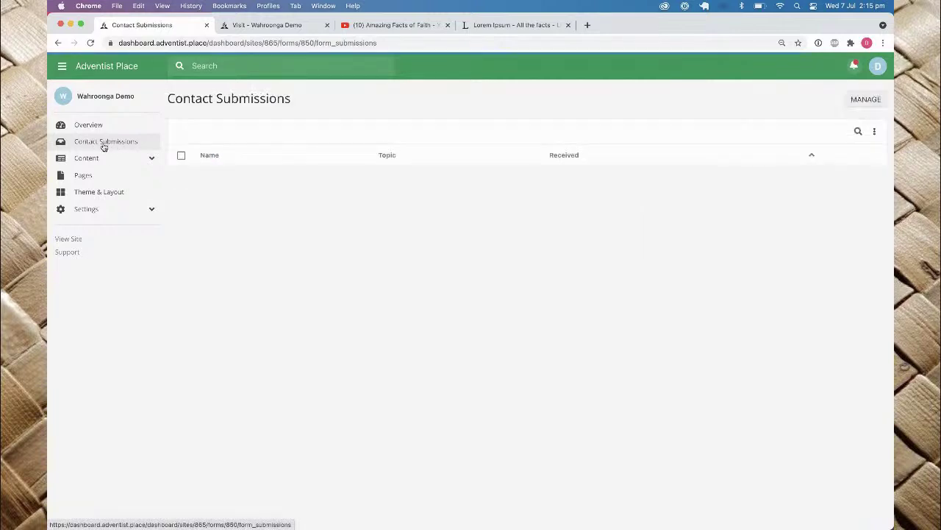
Step: Look through the content types and Pages list, then open Theme & Layout and expand Settings
left_click(135, 158)
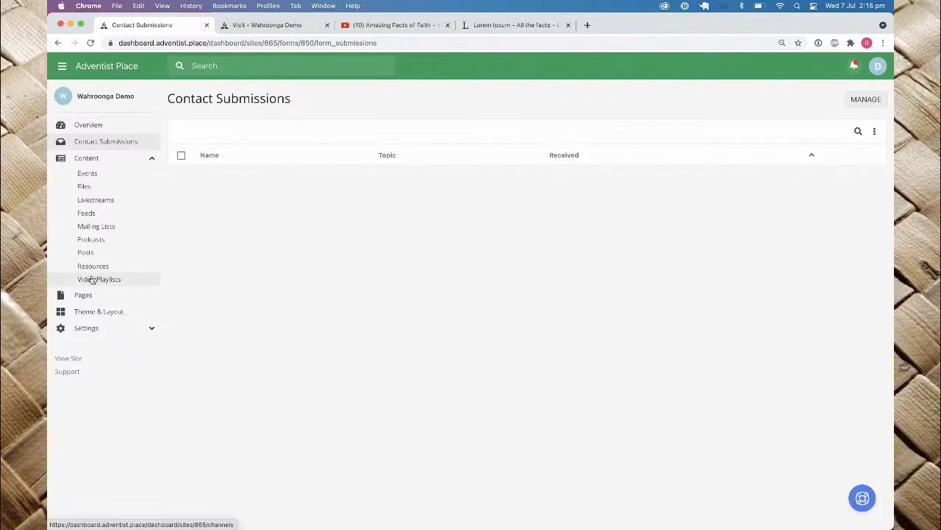
left_click(86, 295)
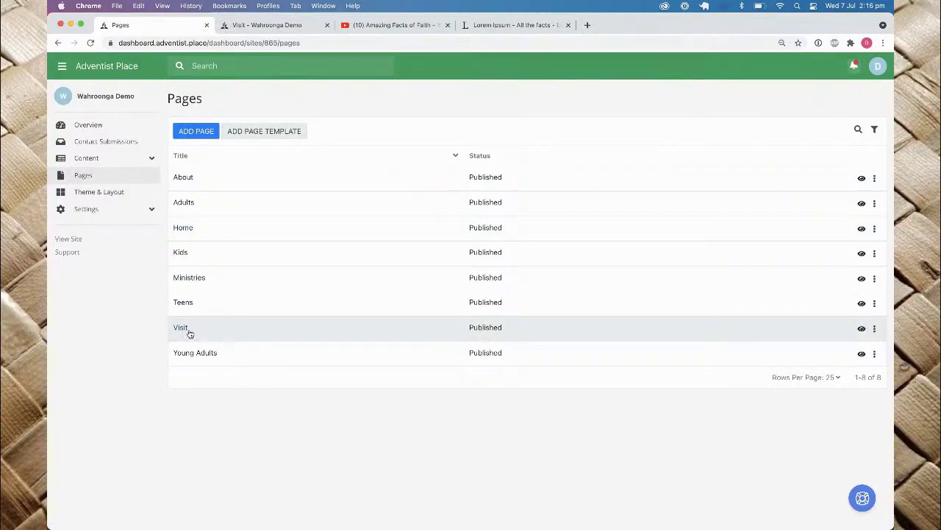
left_click(122, 196)
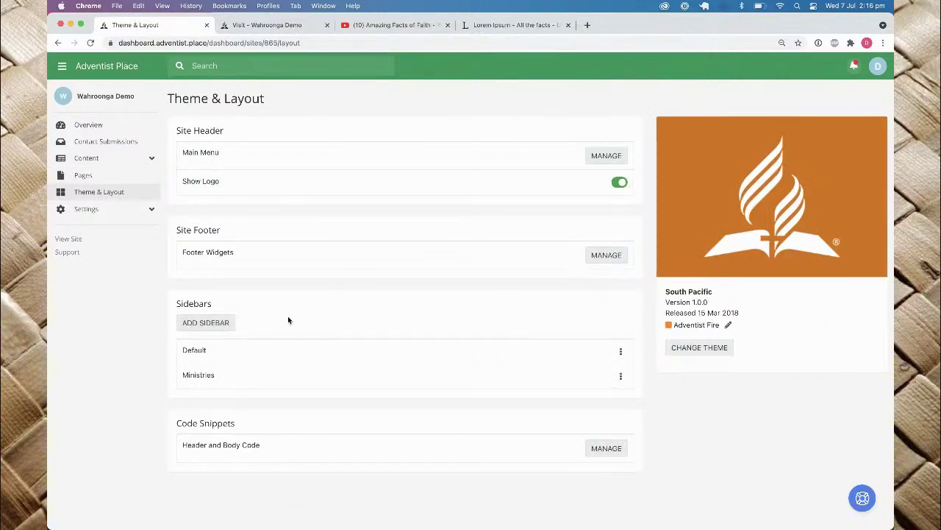
left_click(153, 211)
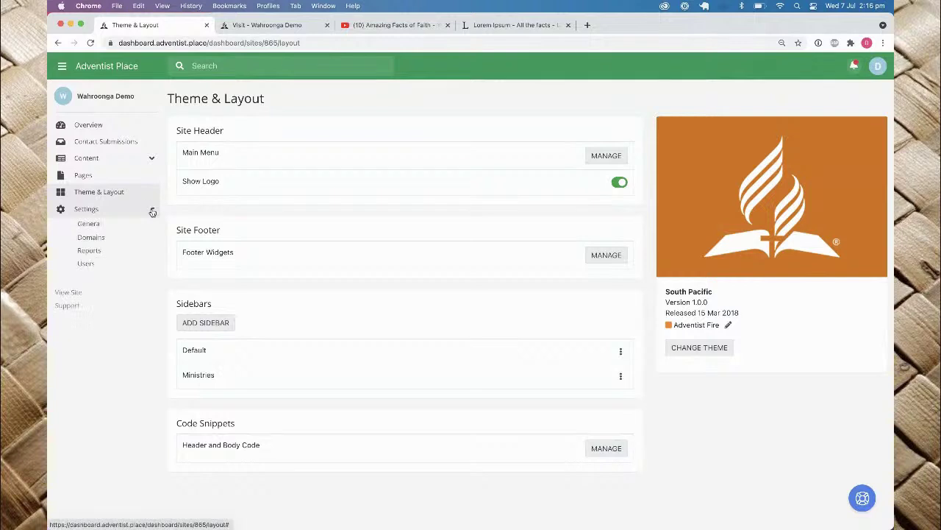
left_click(103, 231)
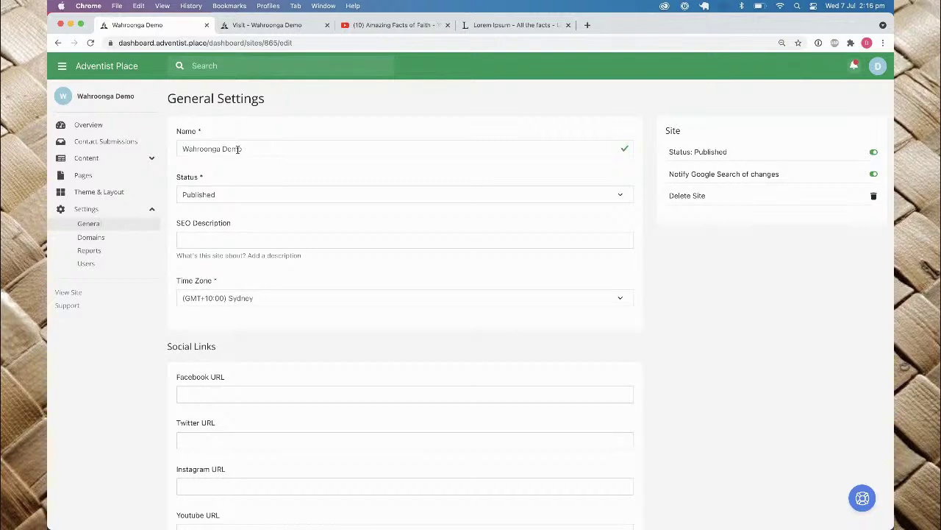
scroll(292, 358, "down", 2)
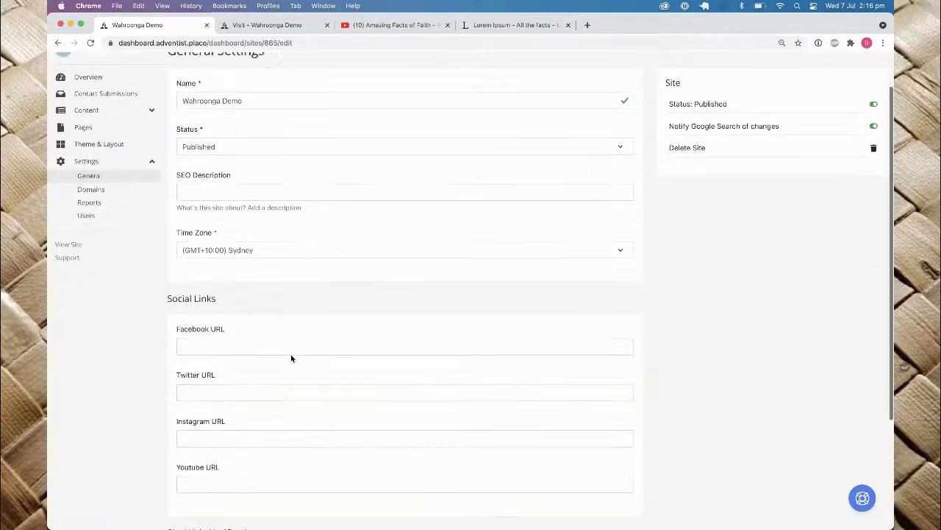
left_click(247, 335)
type("htt")
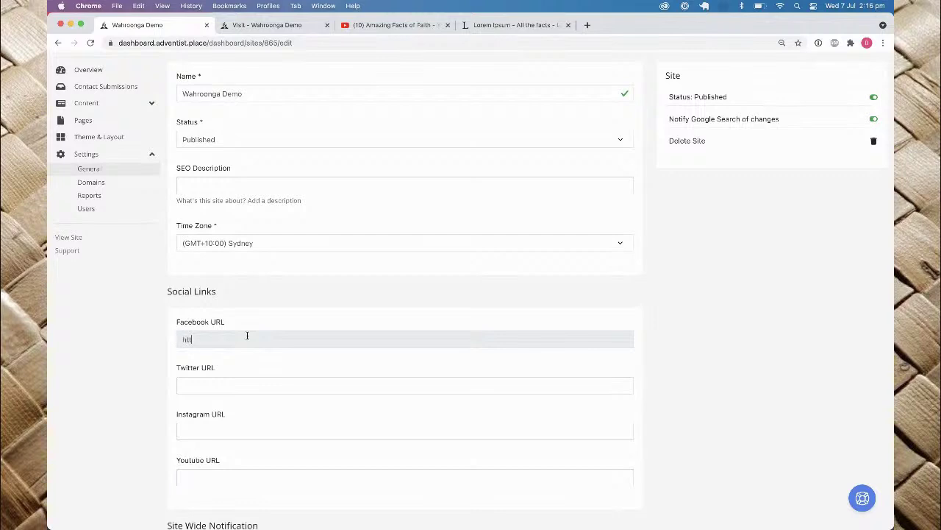
type("p://facebook.com")
scroll(247, 335, "down", 2)
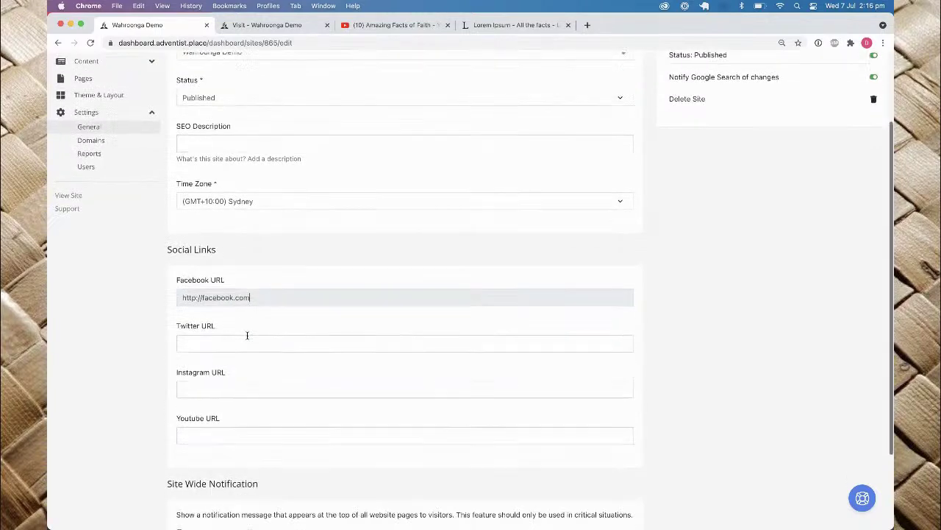
key("super+a")
key("super+c")
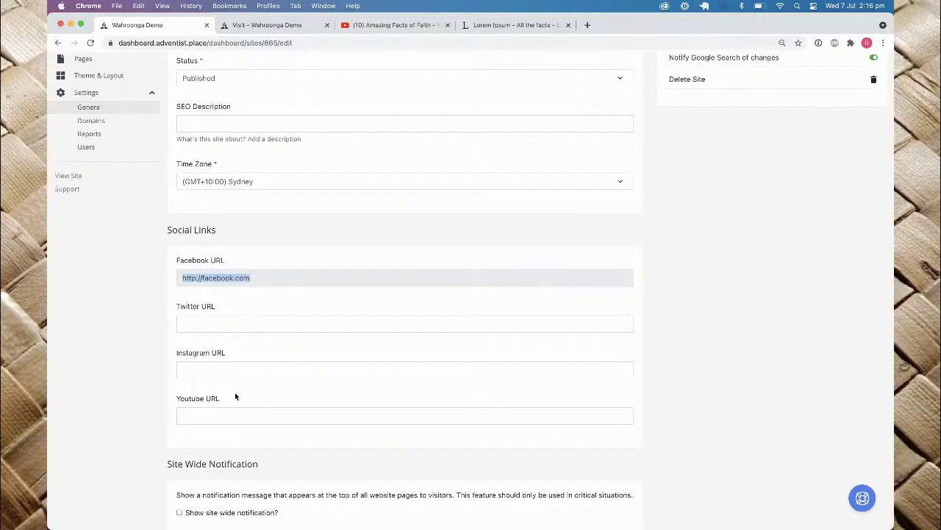
left_click(228, 415)
key("super+v")
double_click(225, 416)
type("youtube")
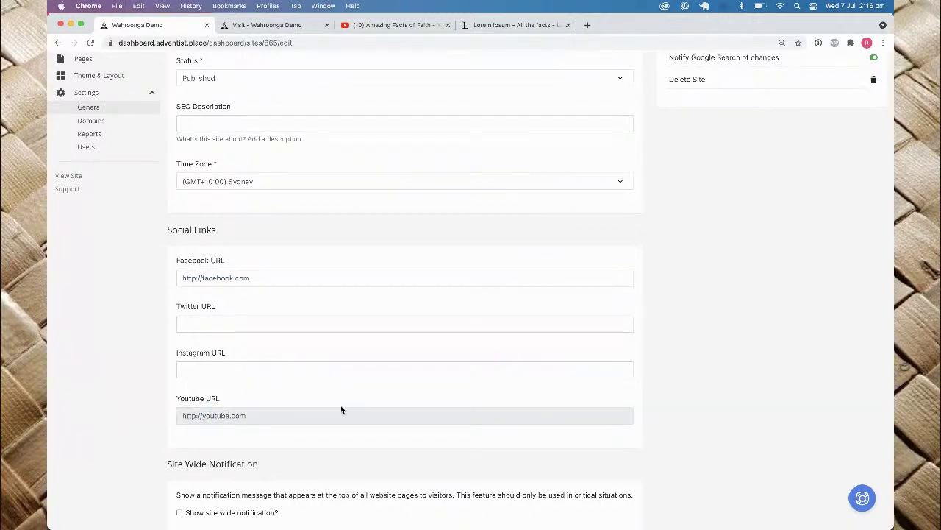
scroll(341, 410, "down", 3)
left_click(183, 475)
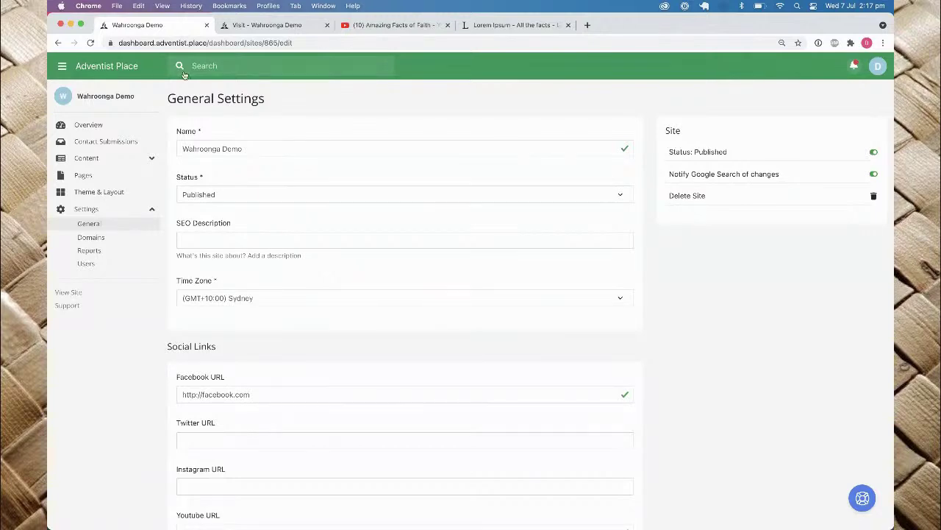
left_click(274, 26)
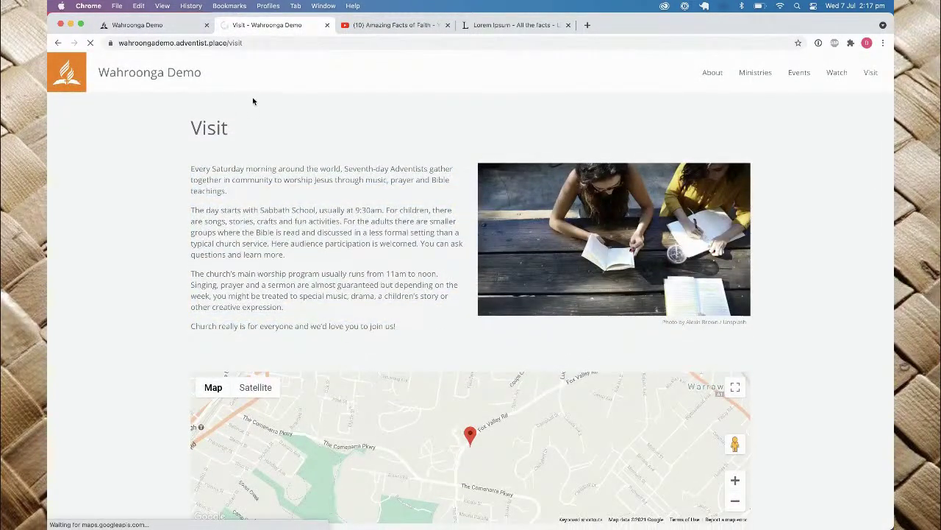
scroll(253, 101, "down", 20)
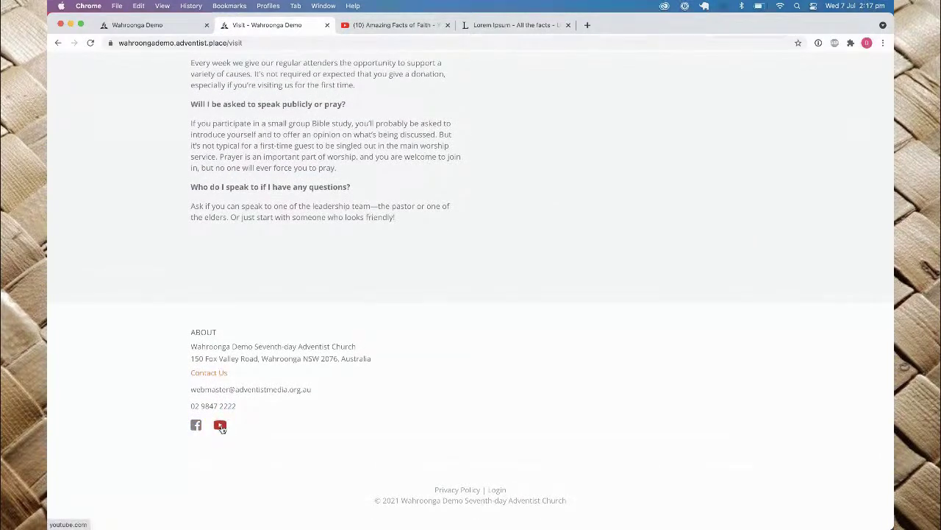
left_click(168, 28)
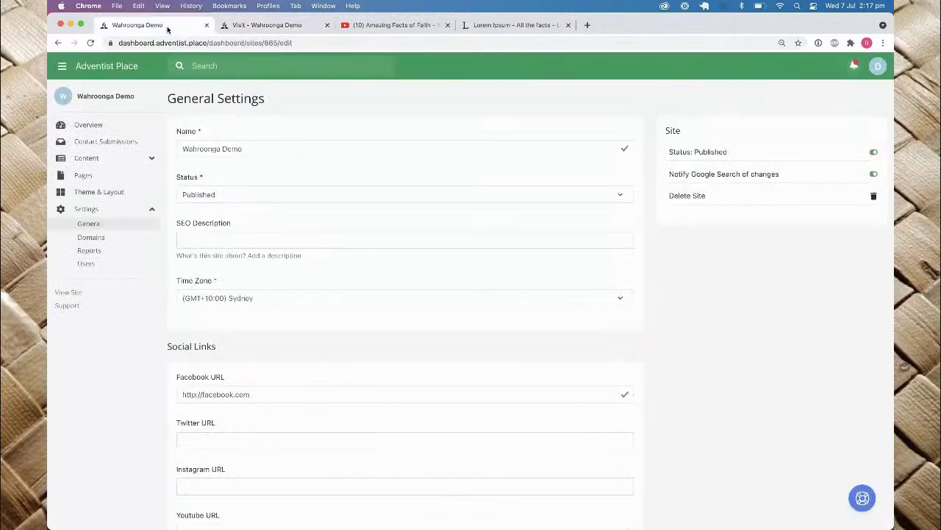
Step: Turn on the site-wide notification with the message 'Our church is closed for the next week.'
scroll(273, 339, "down", 5)
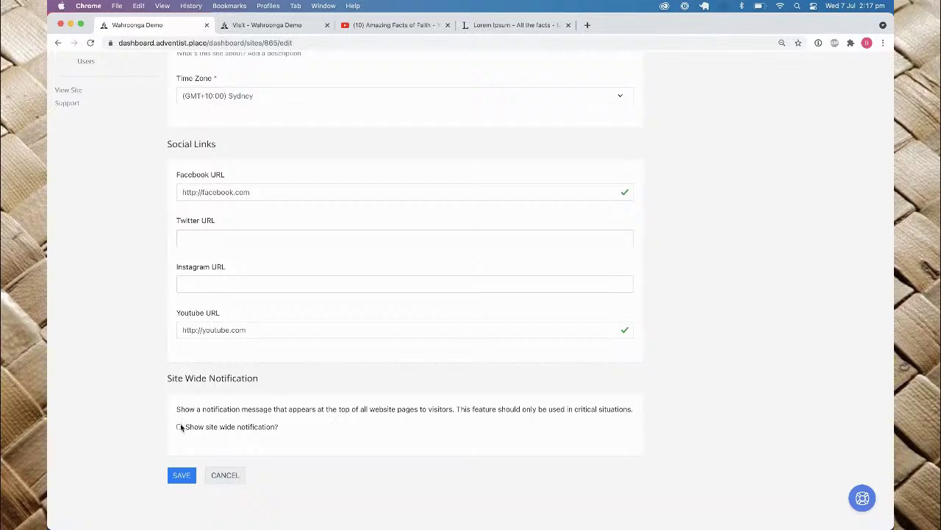
left_click(180, 428)
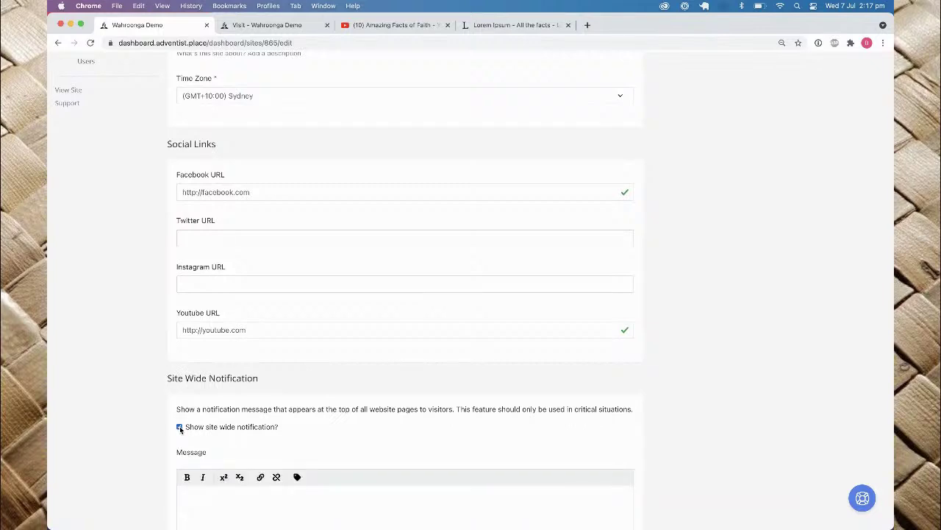
scroll(180, 429, "down", 3)
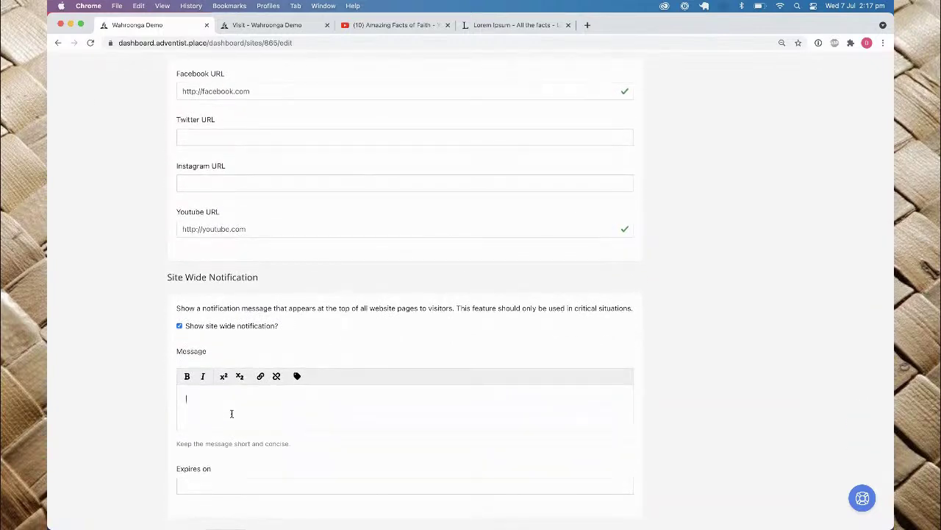
type("rch is closed for the next we")
Step: Set the notice to expire on 2021/07/14, save, and reload the live Visit page
left_click(205, 486)
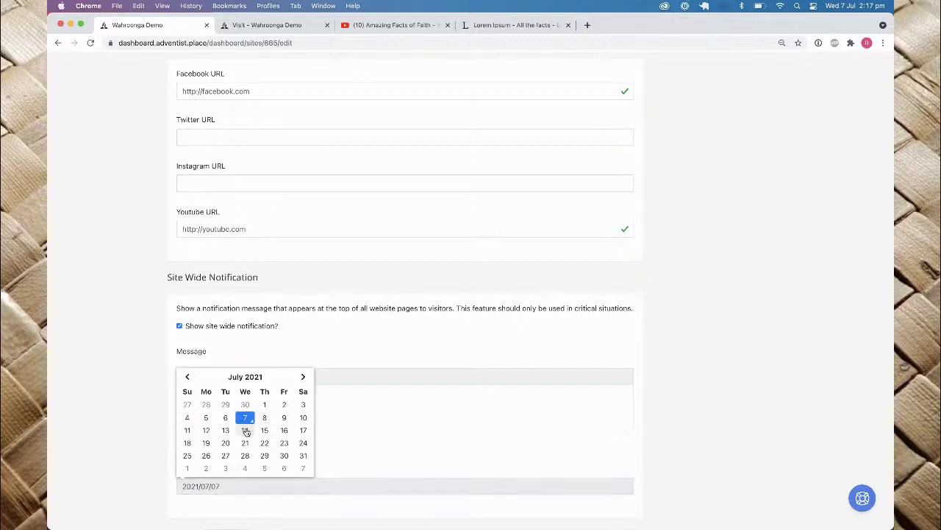
left_click(245, 430)
scroll(245, 428, "down", 2)
left_click(186, 475)
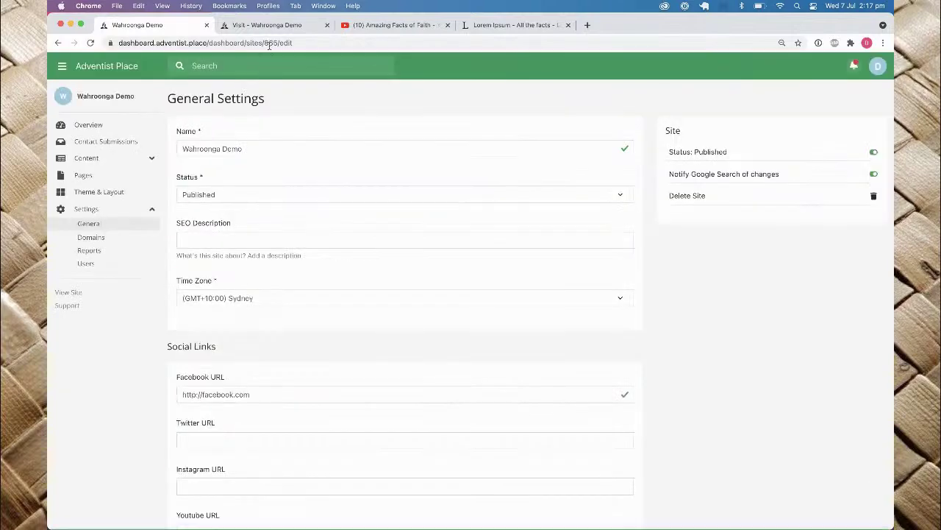
left_click(276, 29)
key("super+r")
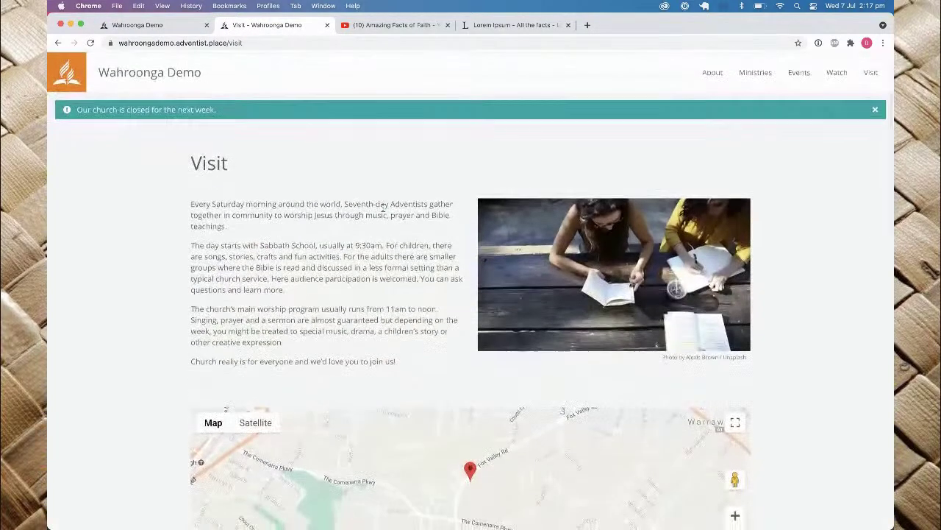
Step: View the live About page, then untick the site-wide notification and save
left_click(719, 78)
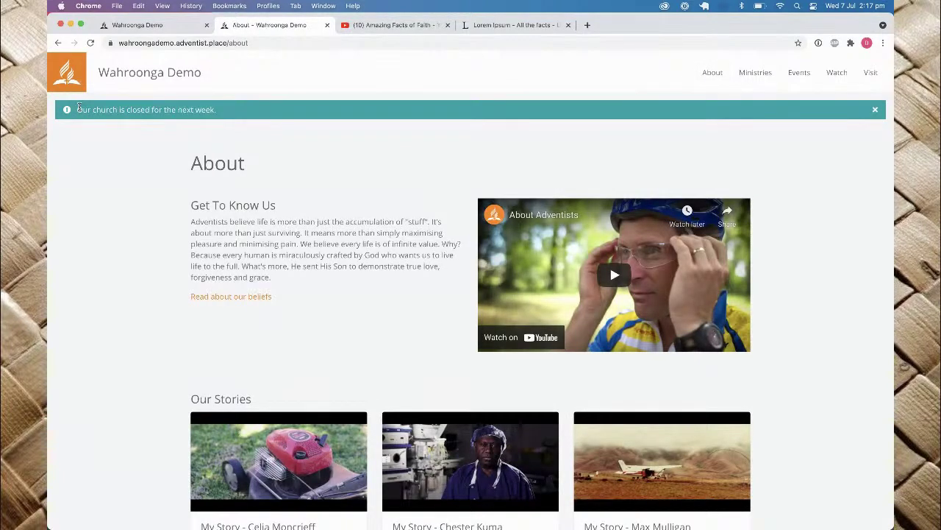
left_click(157, 25)
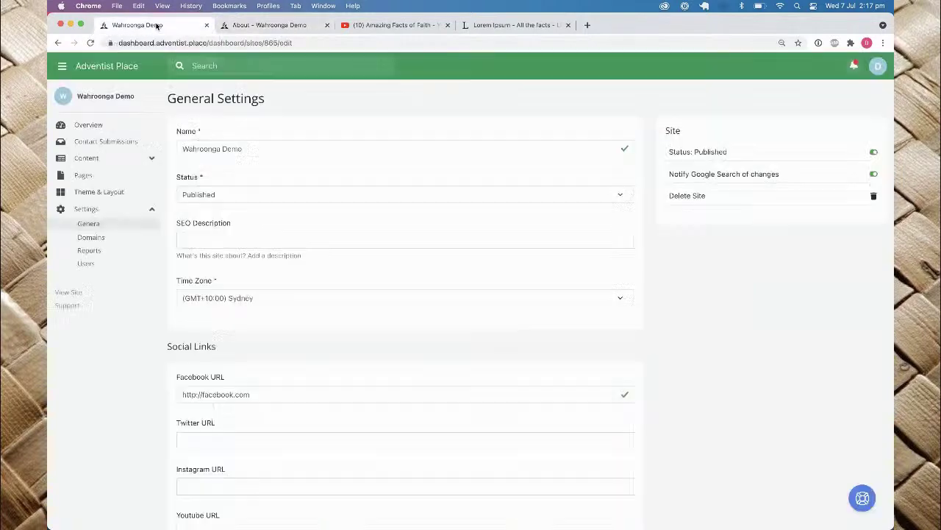
scroll(380, 203, "down", 10)
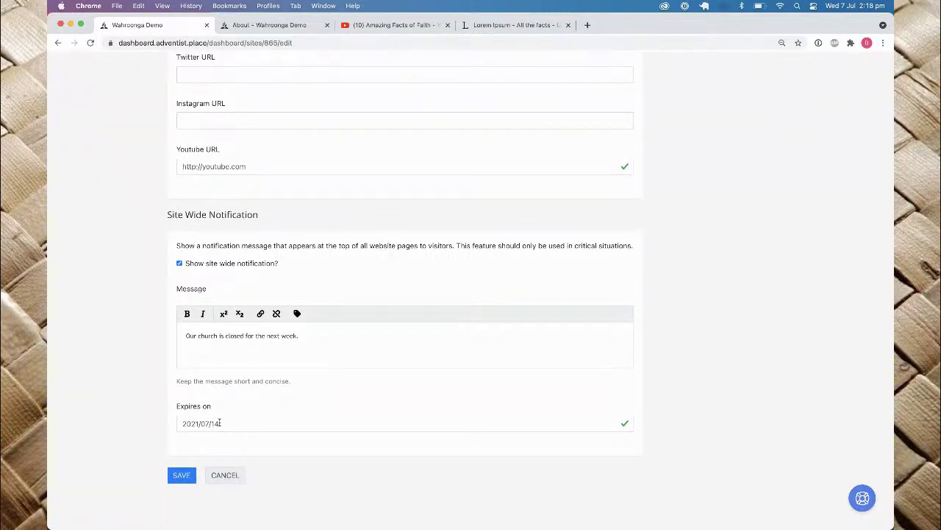
left_click(179, 262)
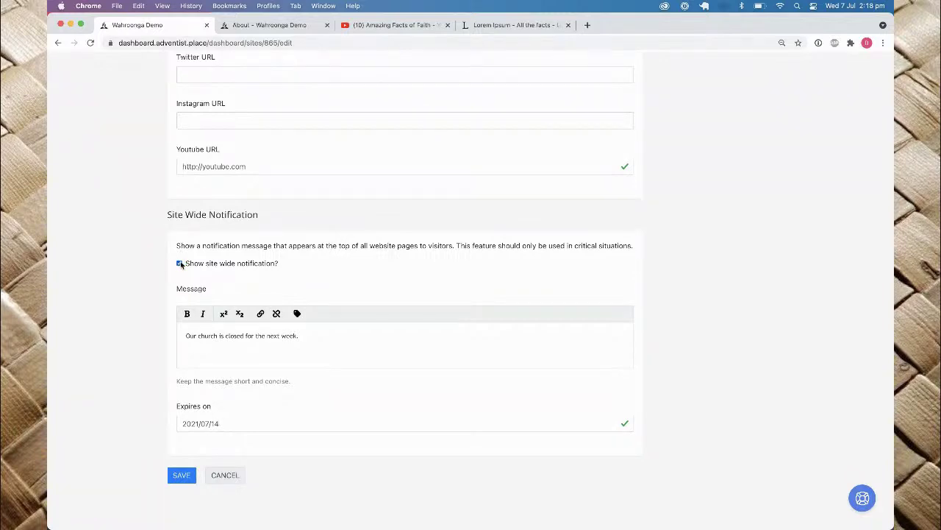
left_click(184, 475)
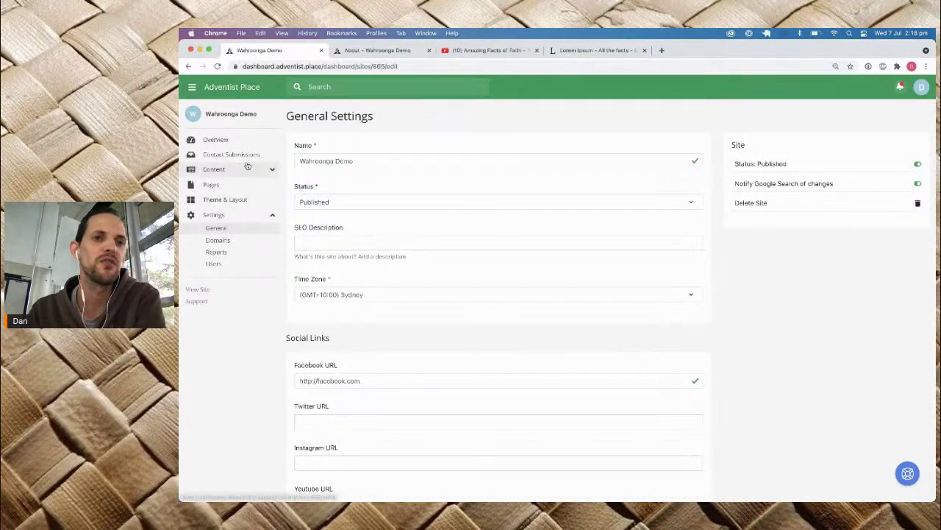
Step: Browse the live site's home page and open Upcoming Events
left_click(378, 50)
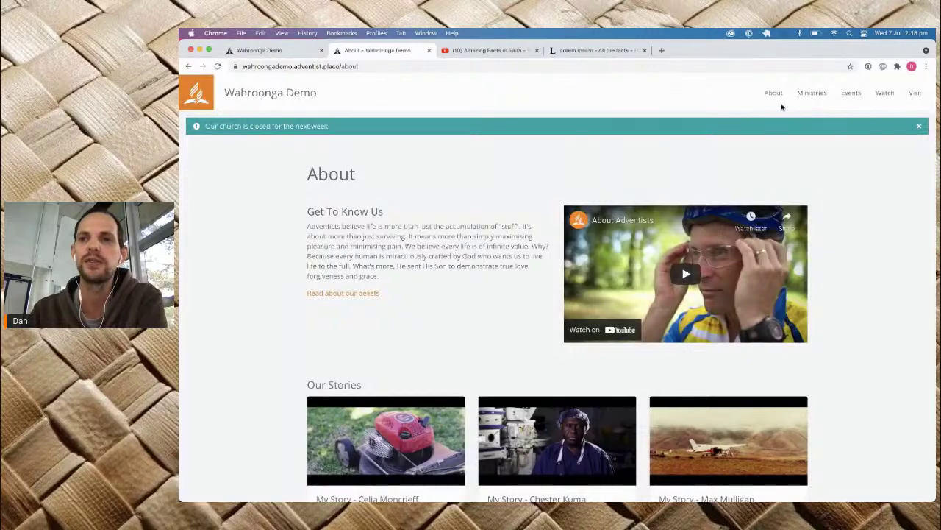
left_click(253, 98)
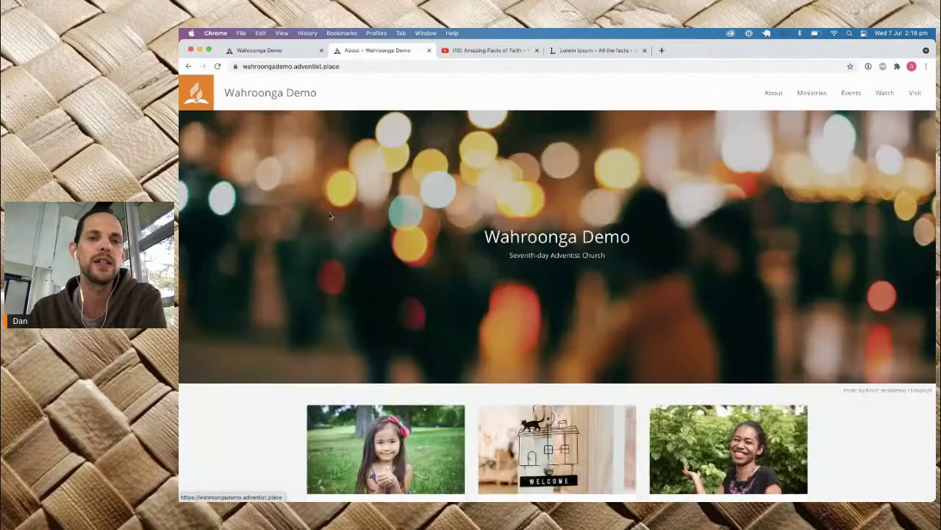
scroll(402, 339, "down", 5)
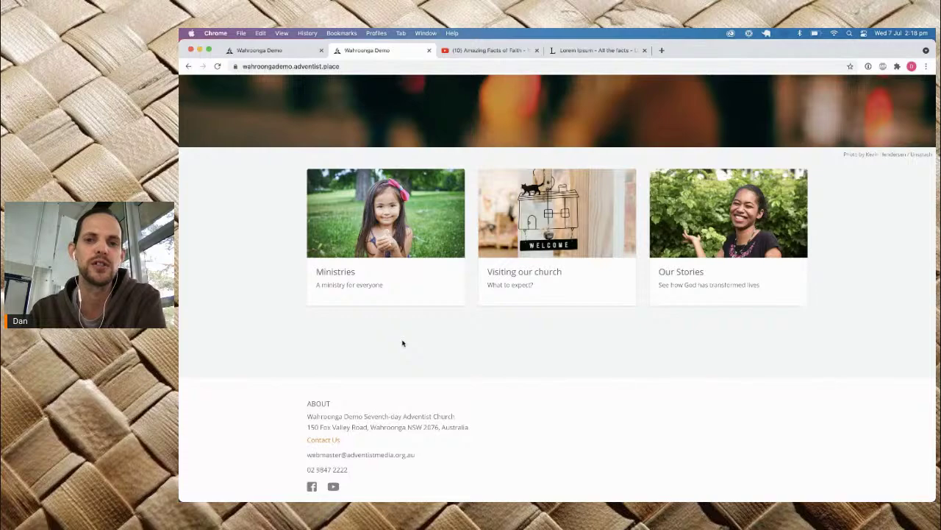
scroll(403, 342, "up", 5)
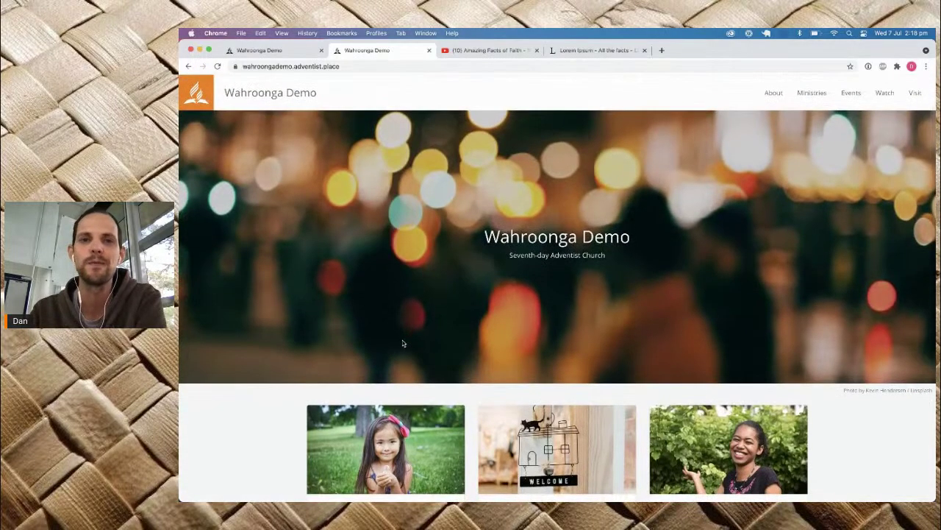
left_click(851, 93)
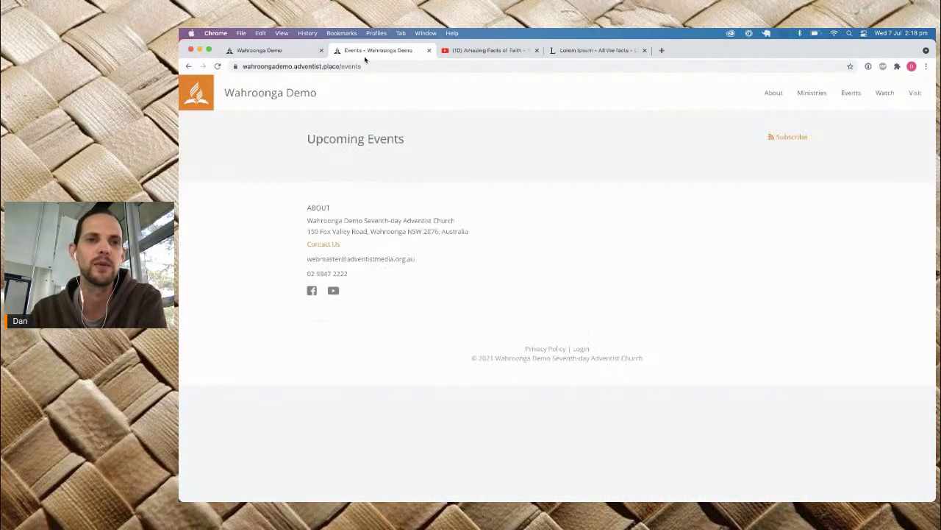
Step: From the dashboard, open Content > Events to list the Community and Wahroonga Demo calendars
left_click(280, 51)
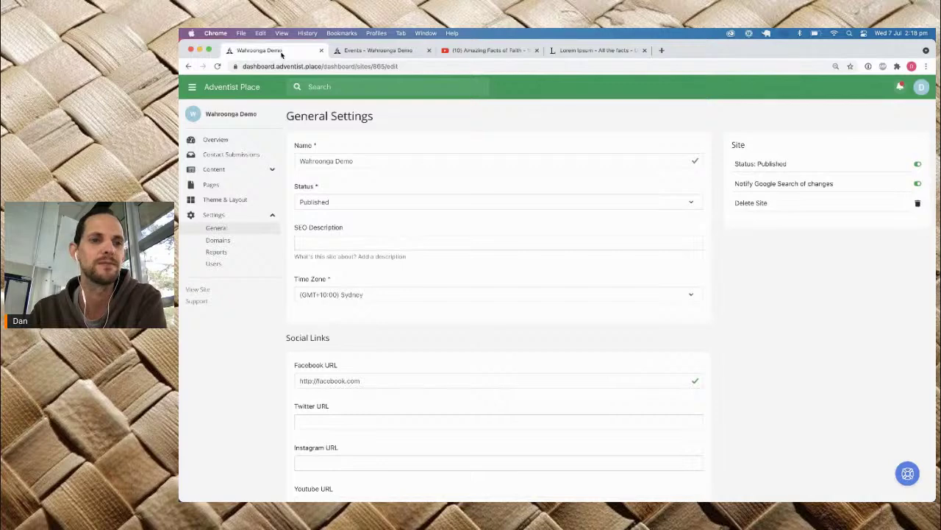
left_click(252, 174)
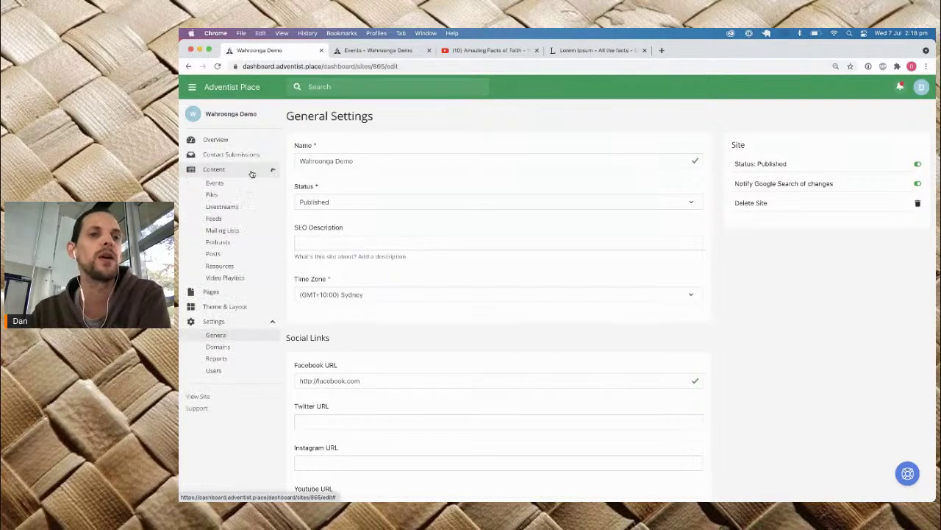
left_click(225, 184)
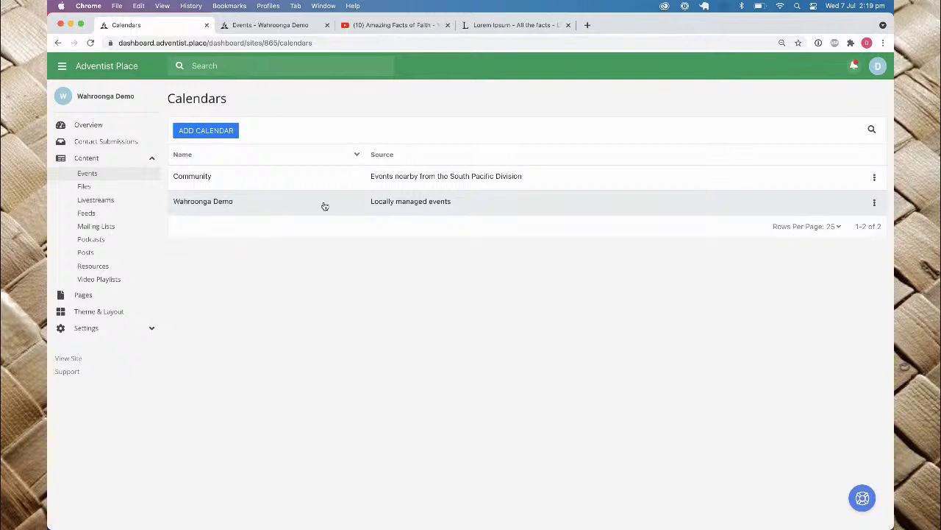
Step: In the Wahroonga Demo calendar, create a weekly event named 'Join us for a prayer'
left_click(283, 202)
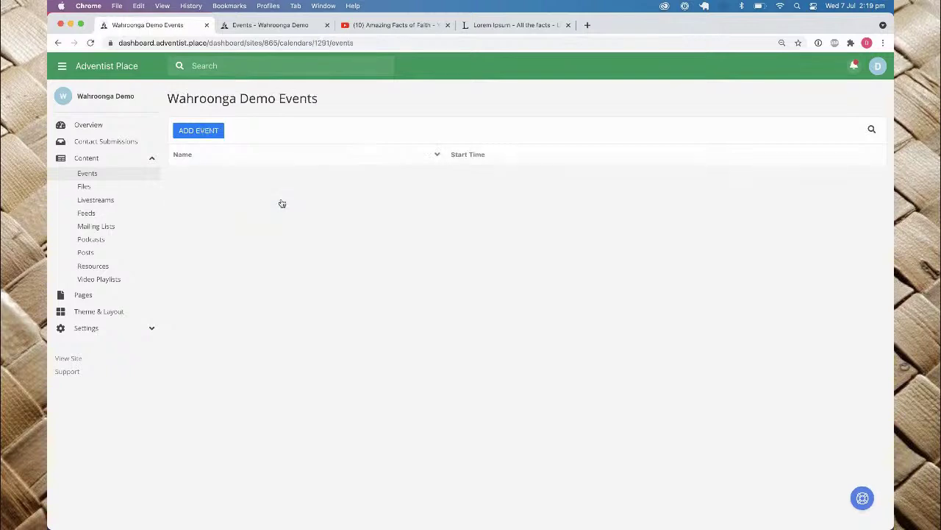
left_click(207, 134)
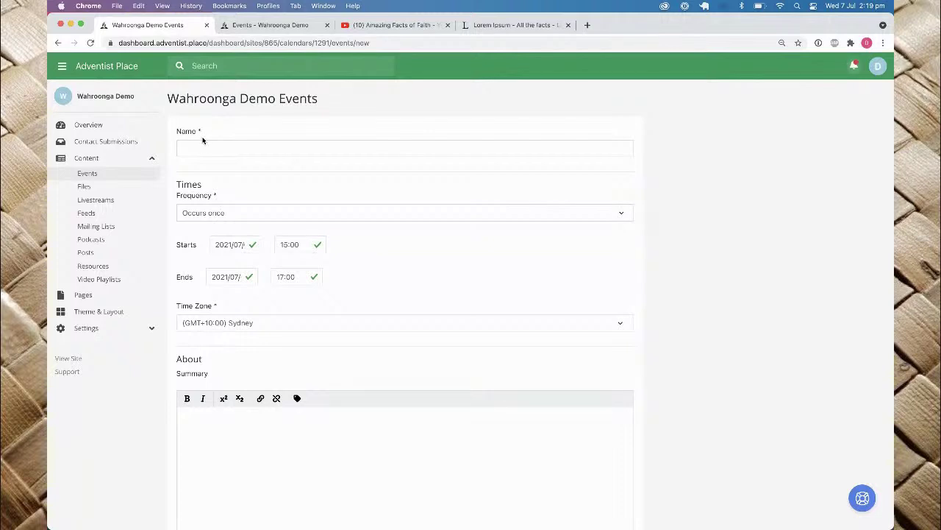
left_click(201, 144)
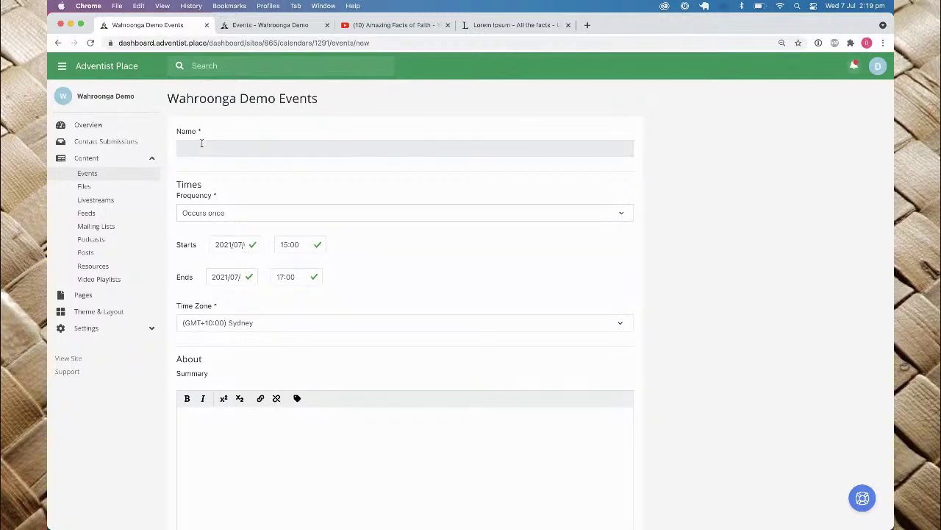
type("Join us for a prayer")
left_click(222, 213)
left_click(210, 234)
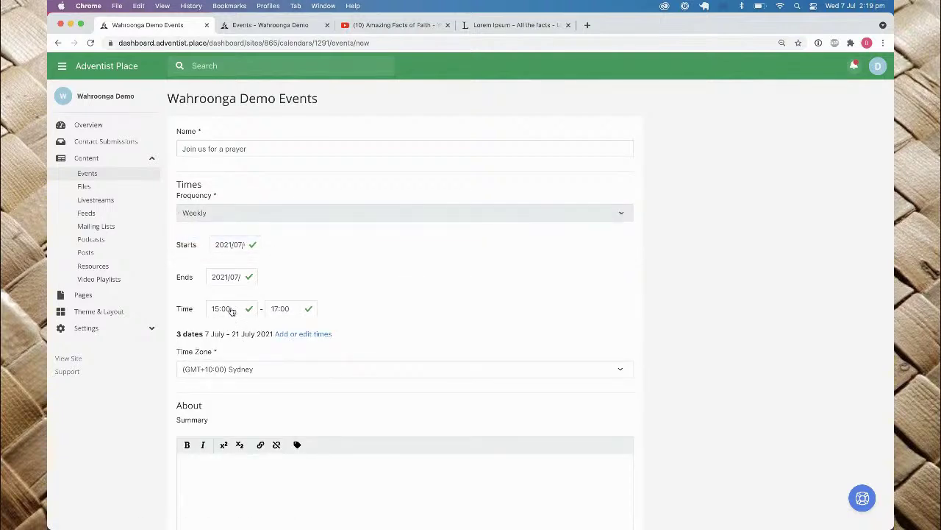
Step: Paste three lorem ipsum paragraphs into the Summary and delete the blank lines between them
scroll(283, 338, "down", 2)
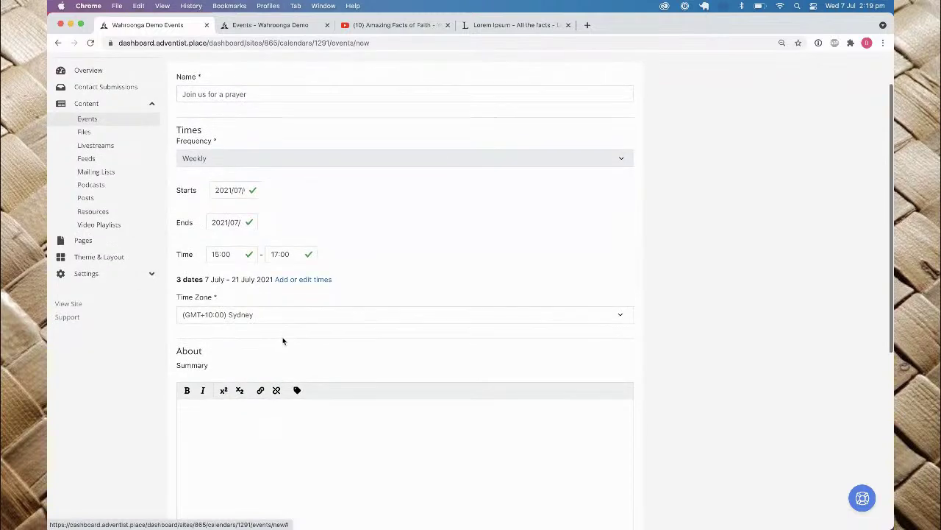
scroll(257, 314, "down", 6)
left_click(248, 267)
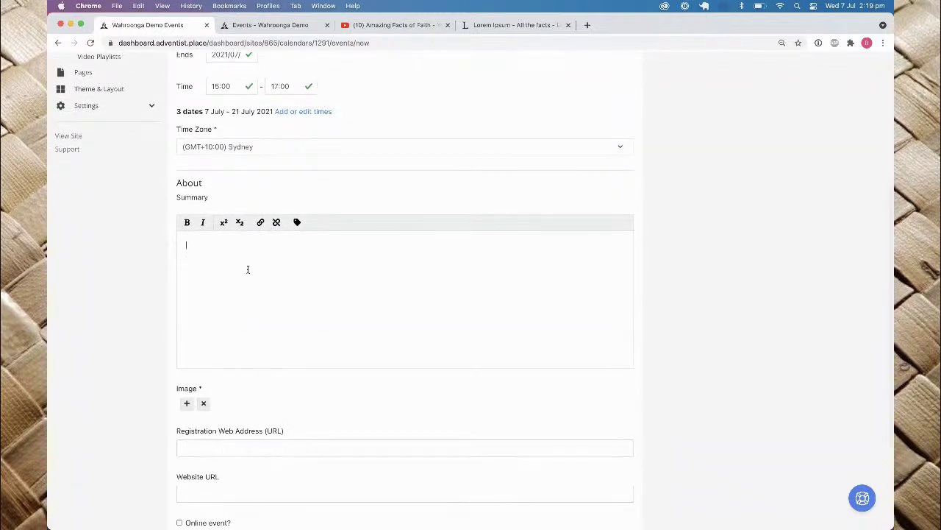
key("super+Tab")
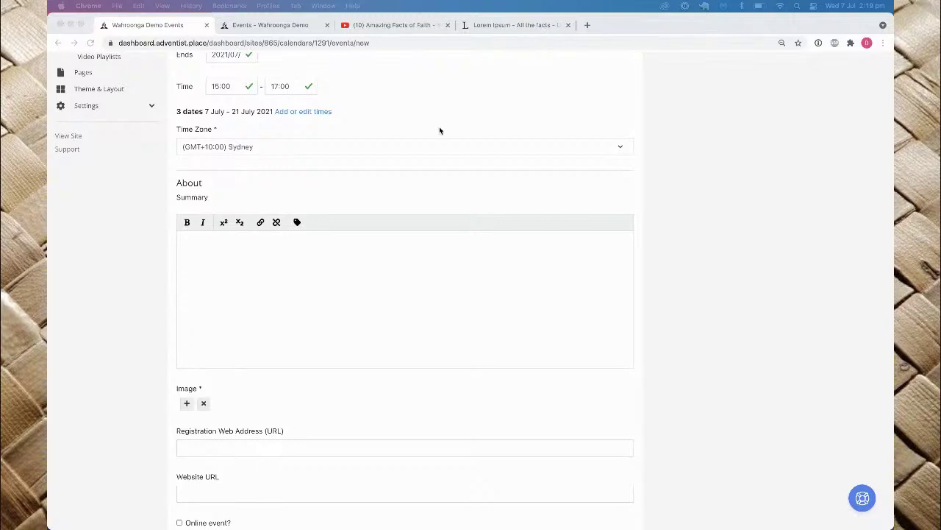
left_click(305, 304)
type("Lorem ipsum dolor sit amet, consectetur adipiscing elit. Integer non maximus ex. Quisque aliquam nec mauris non viverra. In lectus velit, vulputate nec malesuada consequat, laoreet malesuada purus. Nunc iaculis nibh non arcu ullamcorper, ac cursus leo ullamcorper. Nam auctor sed mauris sed aliquet. Cras imperdiet nulla ac nisi eleifend egestas. In hac habitasse platea dictumst.  Suspendisse eu leo ante. Praesent vestibulum mattis ligula, fermentum vestibulum nibh tempus id. Vivamus ac urna in libero vulputate tempus. Quisque justo enim, vulputate in egestas eu, pellentesque et dolor. Curabitur tincidunt, ipsum vitae hendrerit tristique, nulla eros dapibus lacus, a mattis tortor arcu sed justo. Duis tristique elementum nunc, a fringilla tellus tristique at. Aenean iaculis scelerisque libero et laoreet. Curabitur vehicula lectus interdum elit eleifend fringilla. Etiam consequat suscipit volutpat. Suspendisse potenti.  In faucibus tempus tortor, non tincidunt ex bibendum ut. Curabitur rutrum lacus at purus aliquam porta semper vitae tortor. Ut non tortor at odio sollicitudin volutpat. Donec eget tincidunt quam. Fusce eu mi turpis. Orci varius natoque penatibus et magnis dis parturient montes, nascetur ridiculus mus. Nunc sed iaculis tortor. In convallis sit amet urna ullamcorper tempus. Maecenas quis quam sodales, tristique metus vel, rutrum sapien.")
left_click(217, 273)
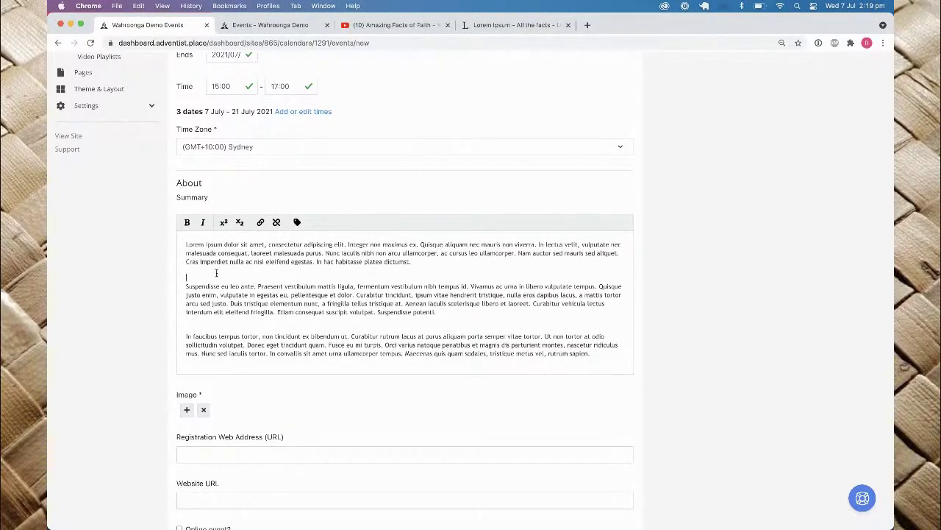
key("BackSpace")
left_click(204, 317)
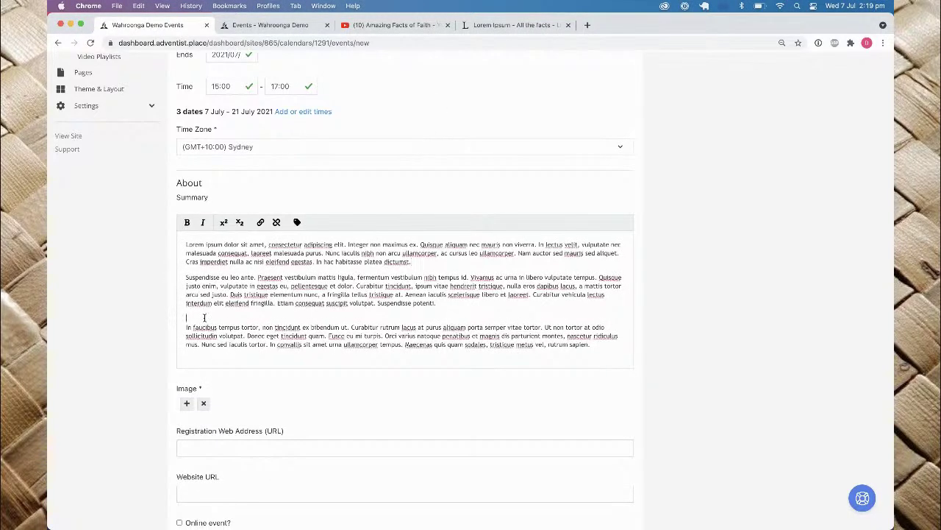
key("BackSpace")
scroll(319, 307, "down", 5)
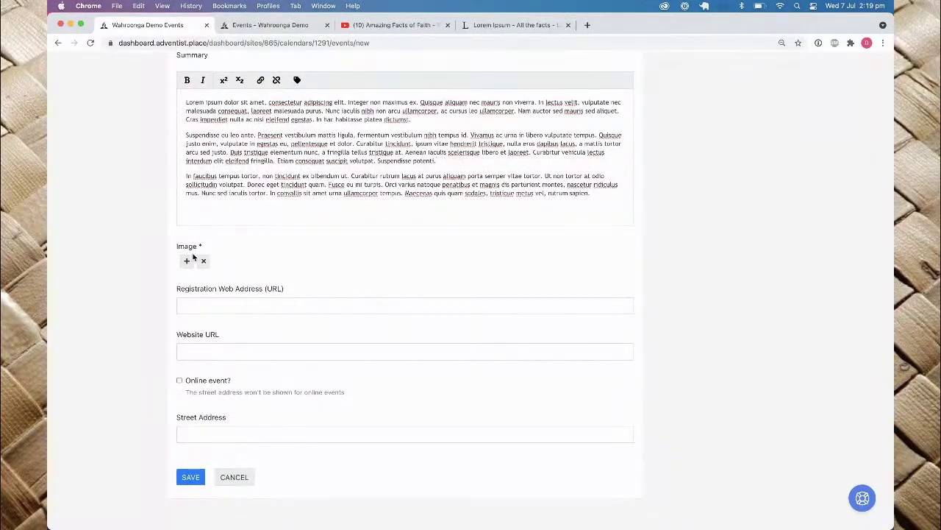
Step: Search the stock images for 'prayer' and choose the black-and-white photo of a man praying
left_click(187, 263)
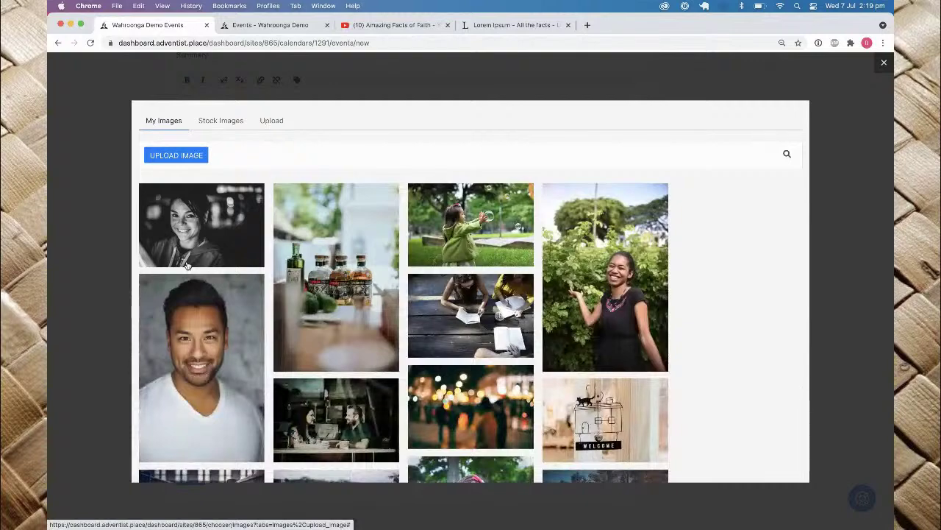
left_click(224, 128)
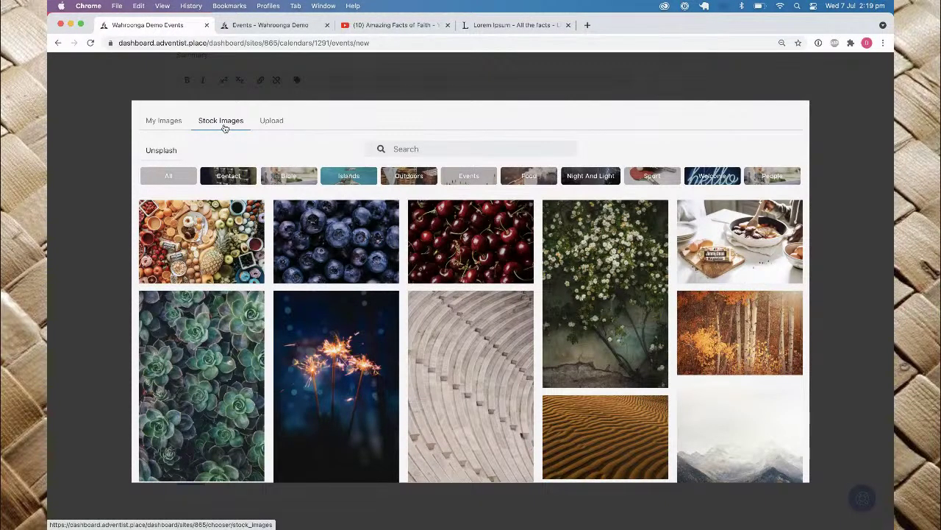
left_click(456, 148)
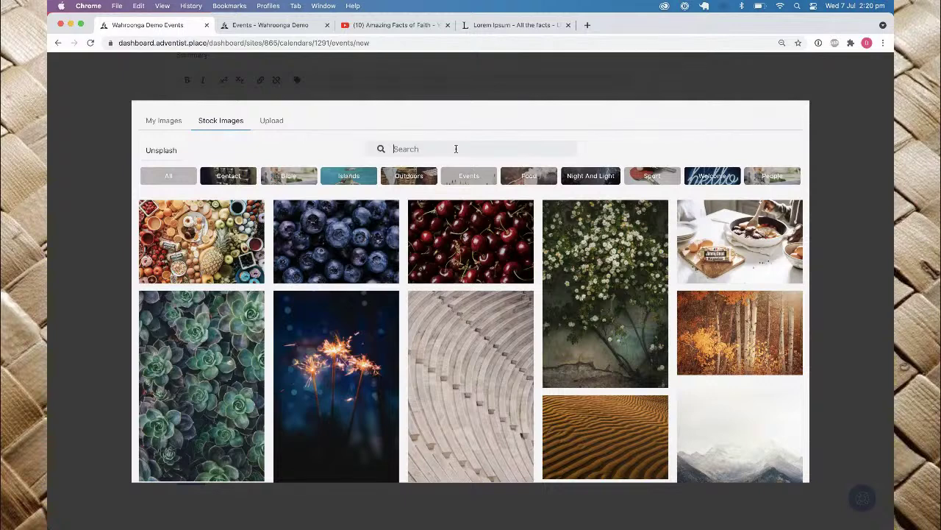
type("prayer")
key("Return")
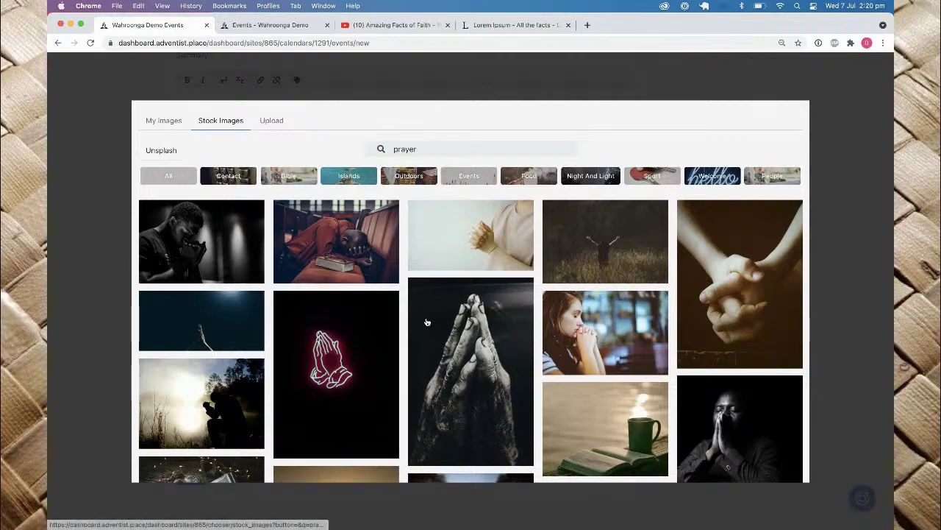
scroll(426, 322, "down", 10)
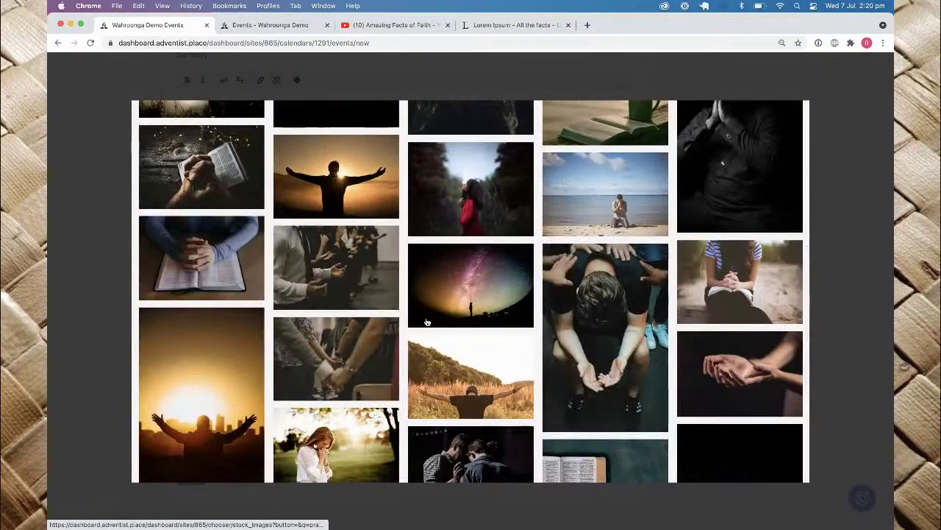
scroll(427, 322, "up", 1)
scroll(426, 322, "up", 10)
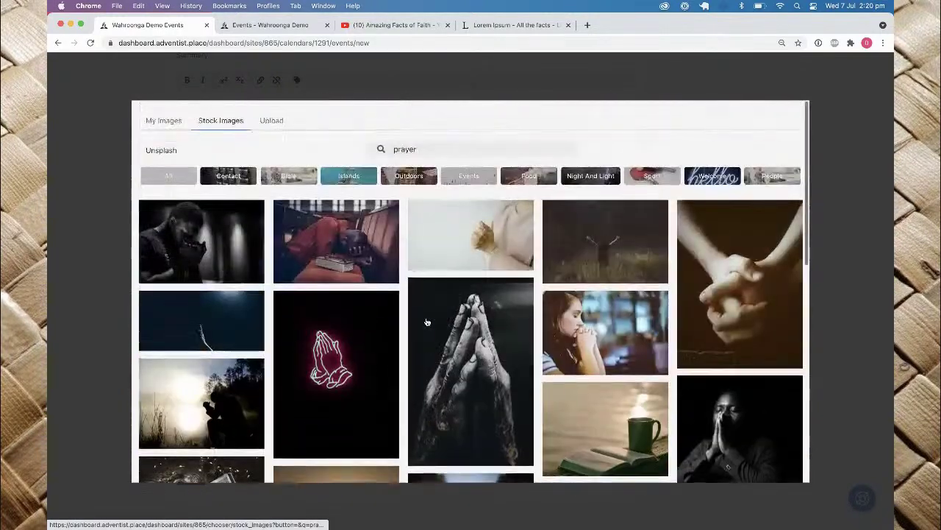
left_click(197, 229)
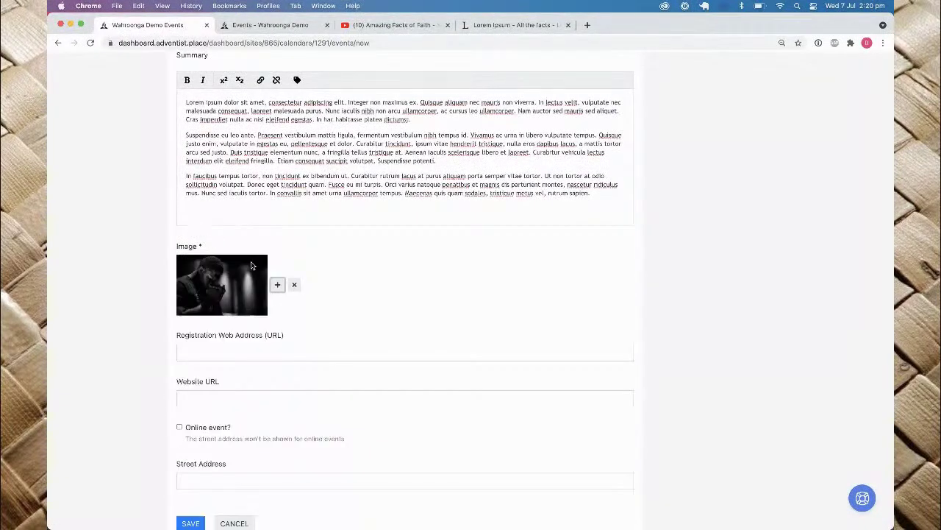
Step: Enter the church's street address and save the event
scroll(352, 307, "down", 3)
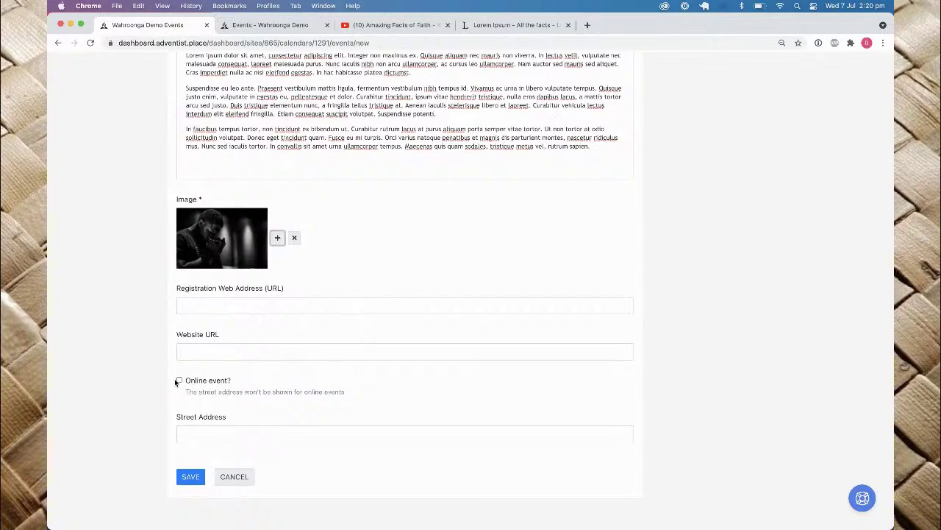
left_click(203, 434)
type("150 Fox Valley")
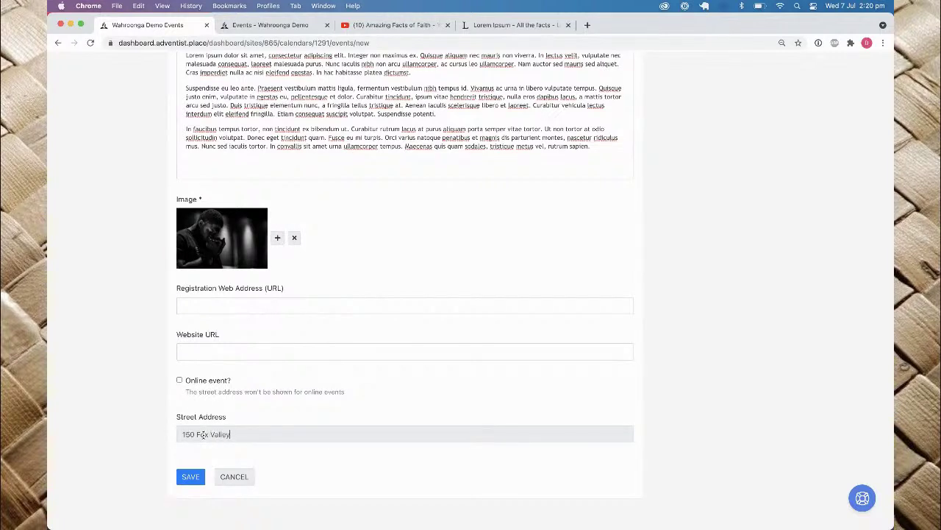
type(" Road, Wahroonga")
left_click(187, 478)
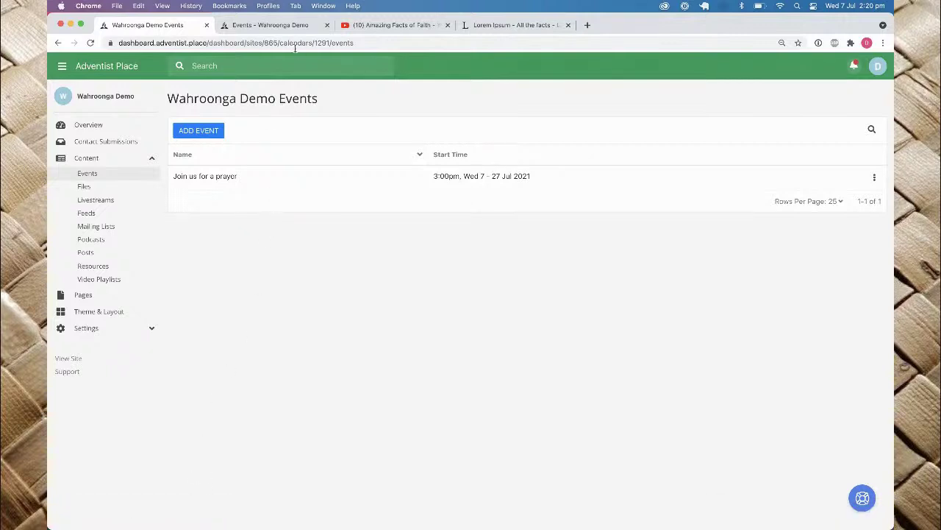
Step: Preview the live 'Join us for a prayer' event page, checking its venue map and all dates
left_click(291, 26)
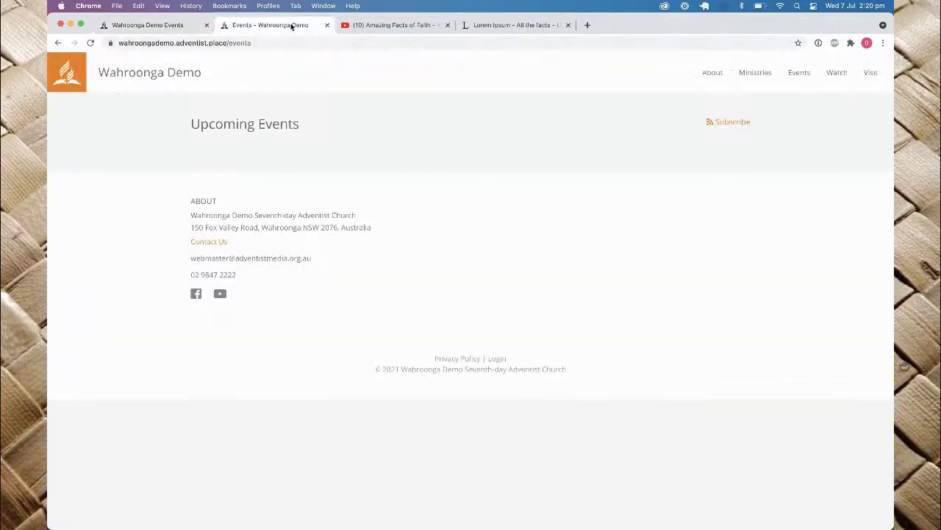
key("super+r")
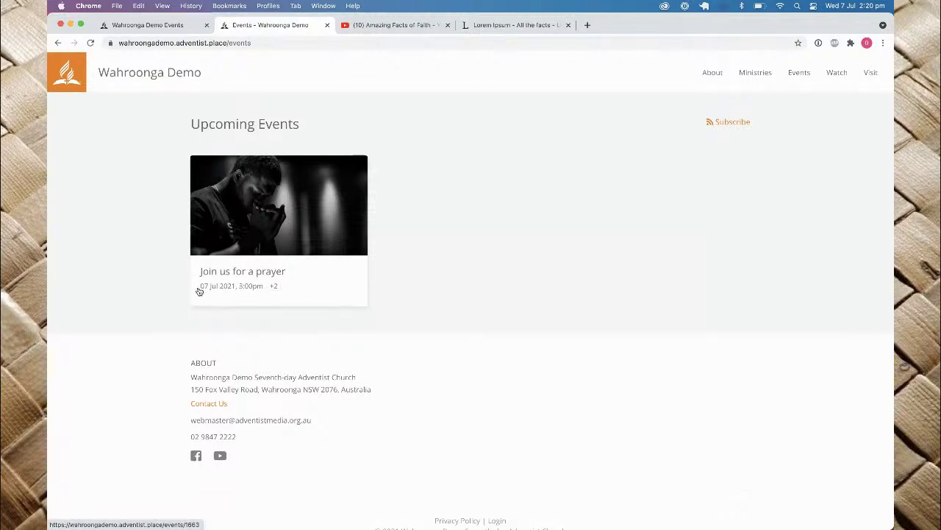
left_click(276, 288)
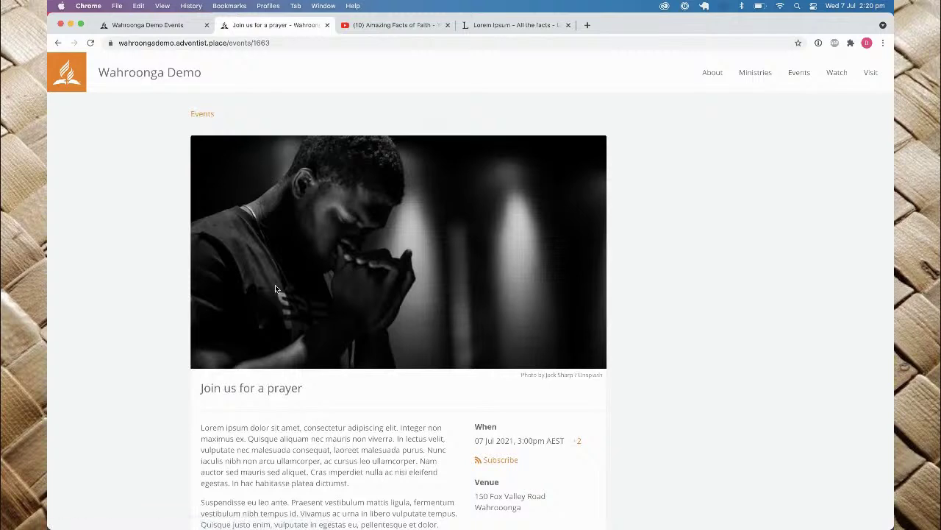
scroll(275, 288, "down", 1)
scroll(275, 288, "down", 5)
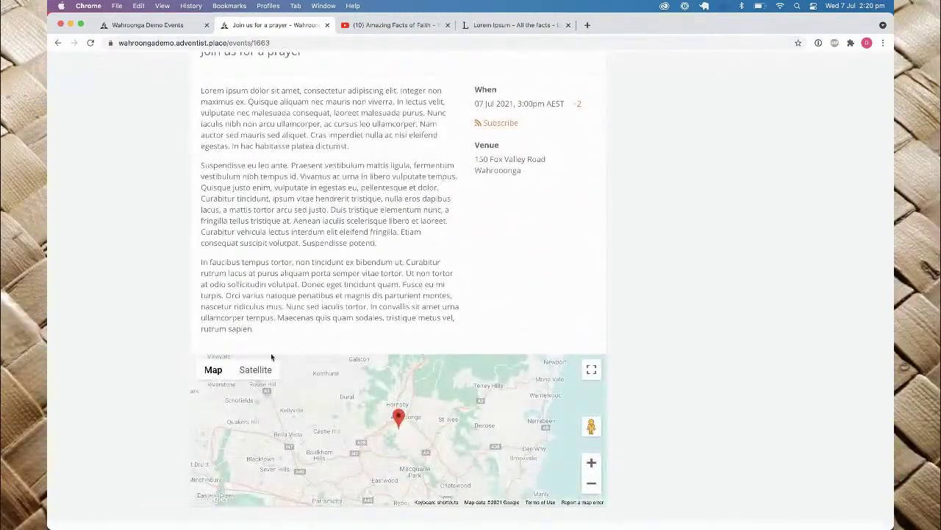
left_click(398, 417)
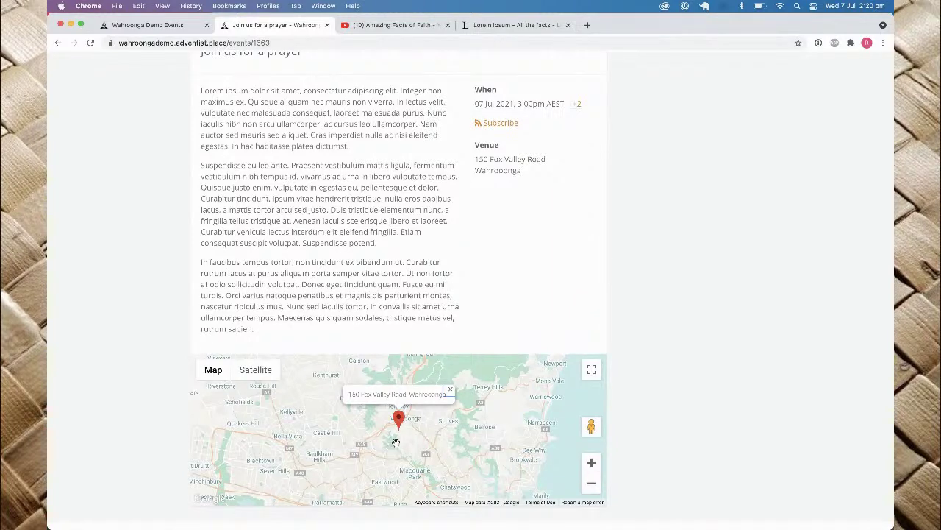
scroll(339, 229, "up", 5)
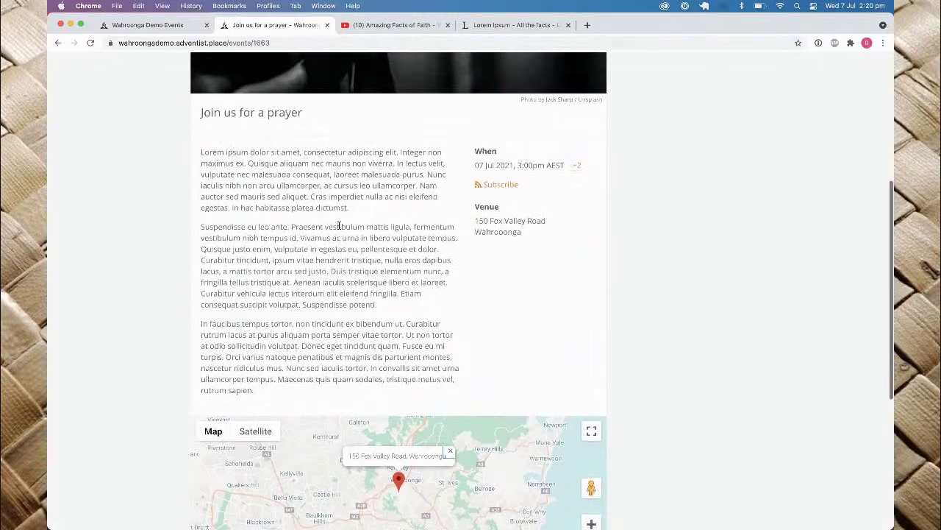
scroll(339, 225, "up", 5)
scroll(487, 294, "down", 5)
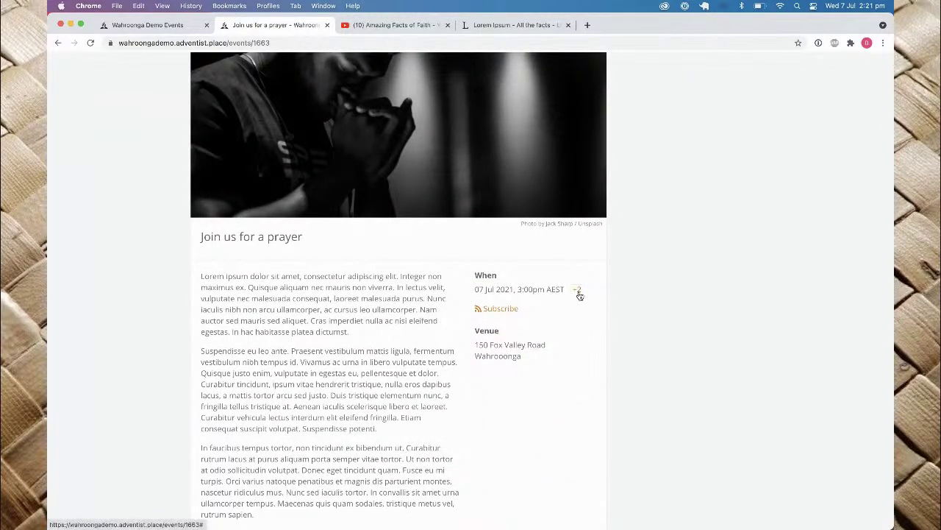
left_click(578, 290)
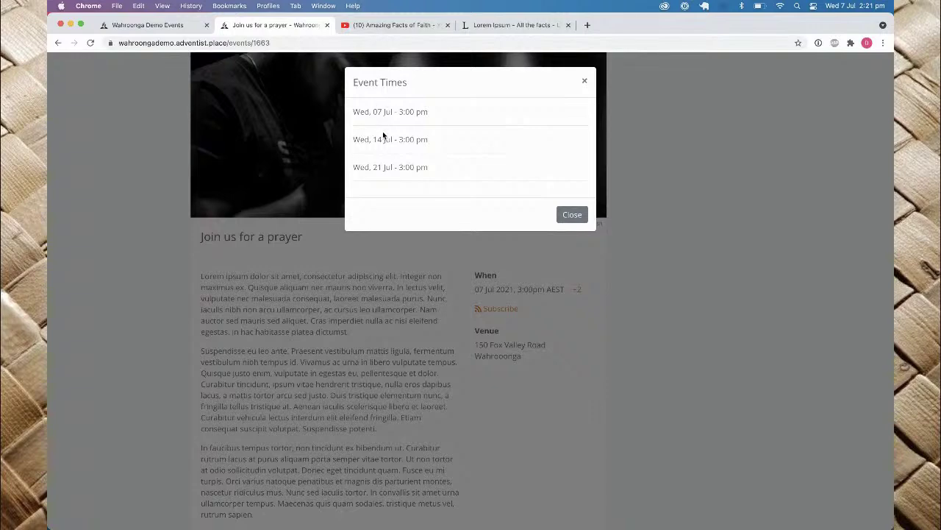
left_click(585, 81)
scroll(370, 340, "up", 5)
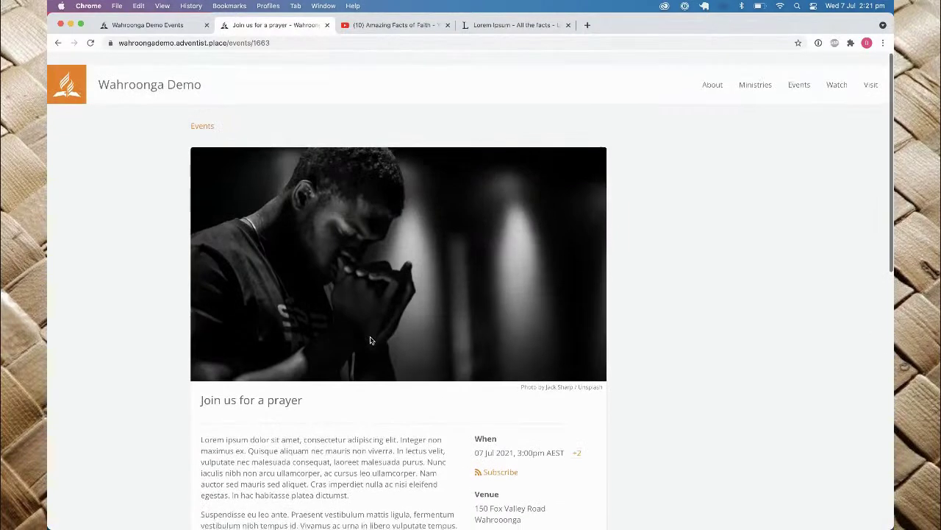
left_click(800, 73)
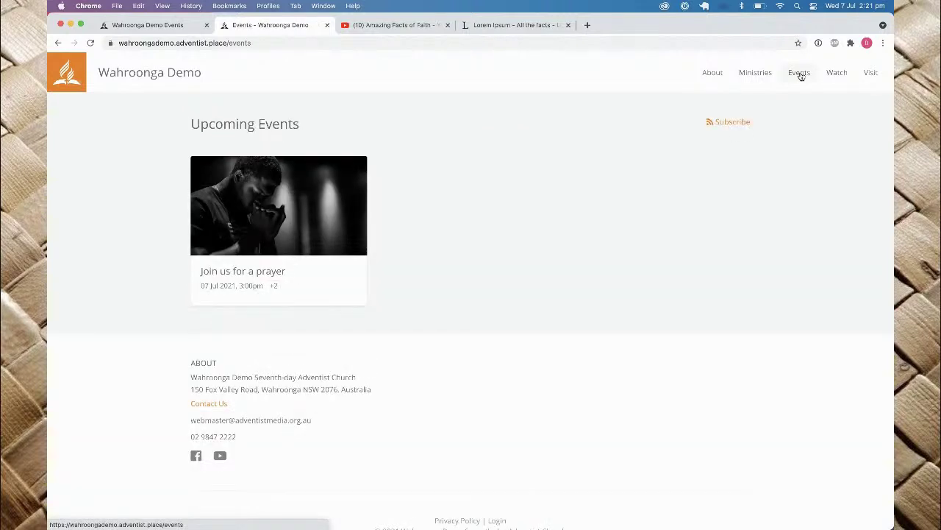
Step: Pick the Wahroonga Demo calendar in the subscription options, then close the Subscribe dialog
left_click(728, 124)
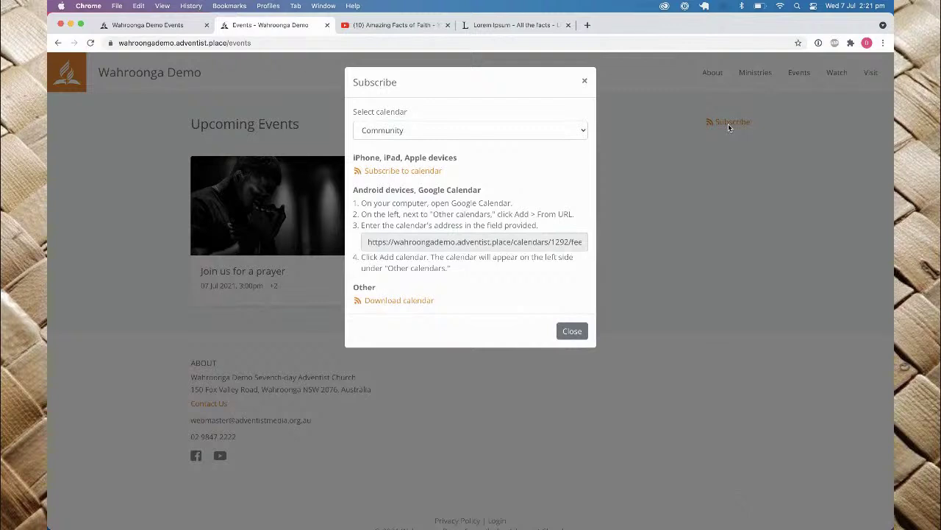
left_click(496, 130)
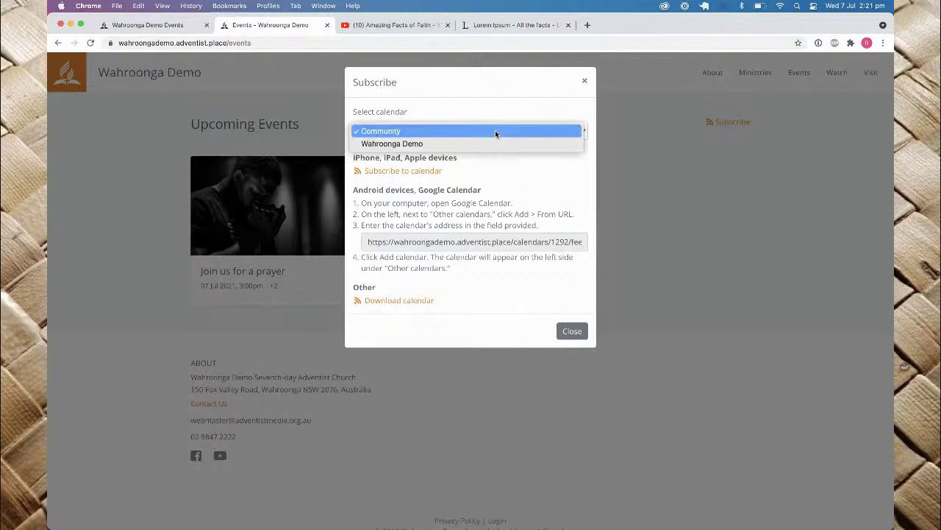
left_click(435, 144)
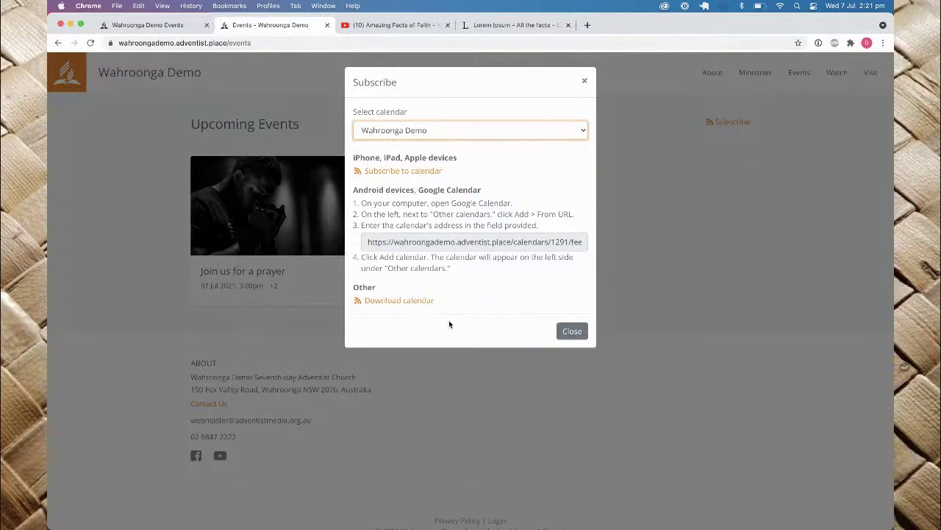
left_click(578, 333)
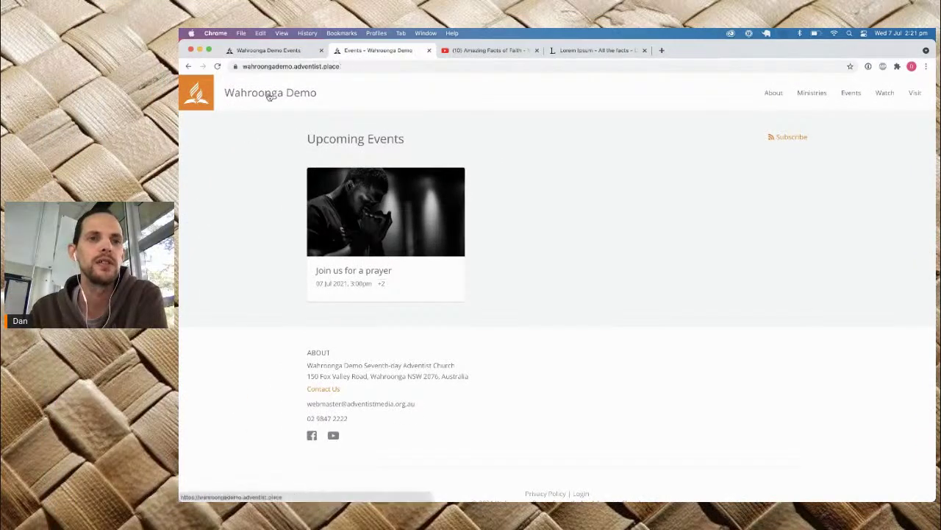
Step: View the Wahroonga Demo home page, then return to the dashboard Events list
left_click(270, 96)
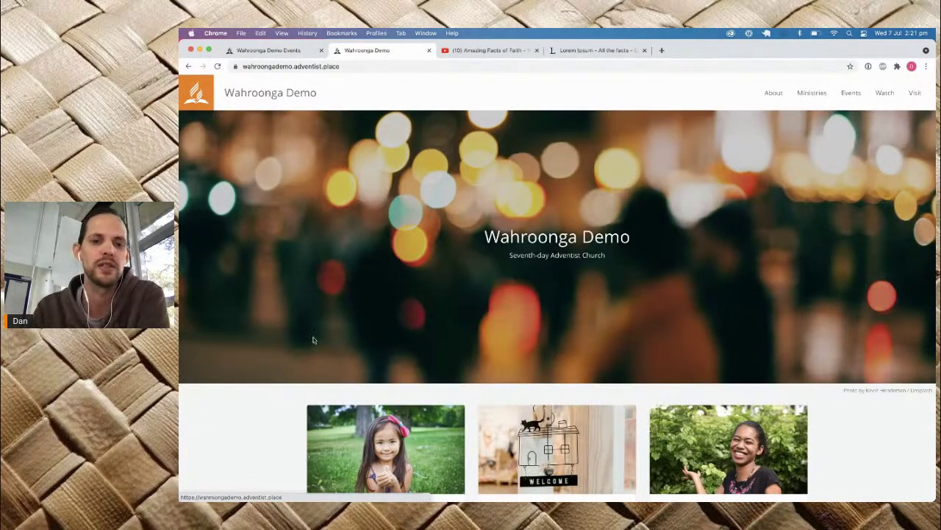
scroll(312, 340, "down", 5)
scroll(346, 353, "up", 2)
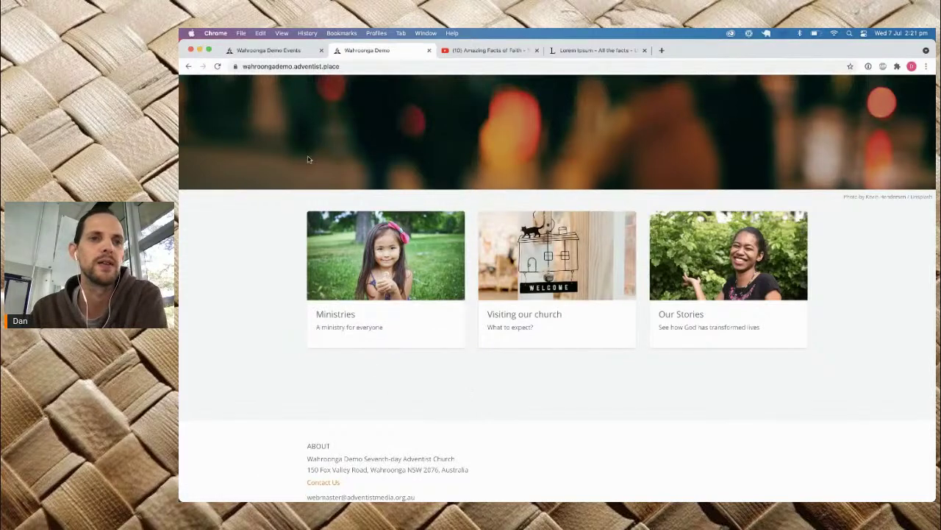
left_click(284, 53)
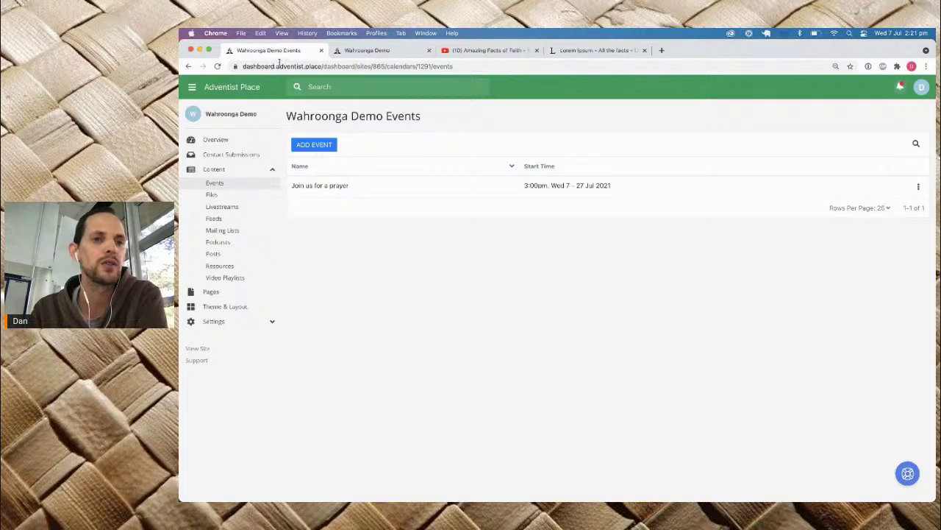
Step: Open Home from Pages and add a widget below the Ministries, Visiting our church and Our Stories cards
left_click(211, 294)
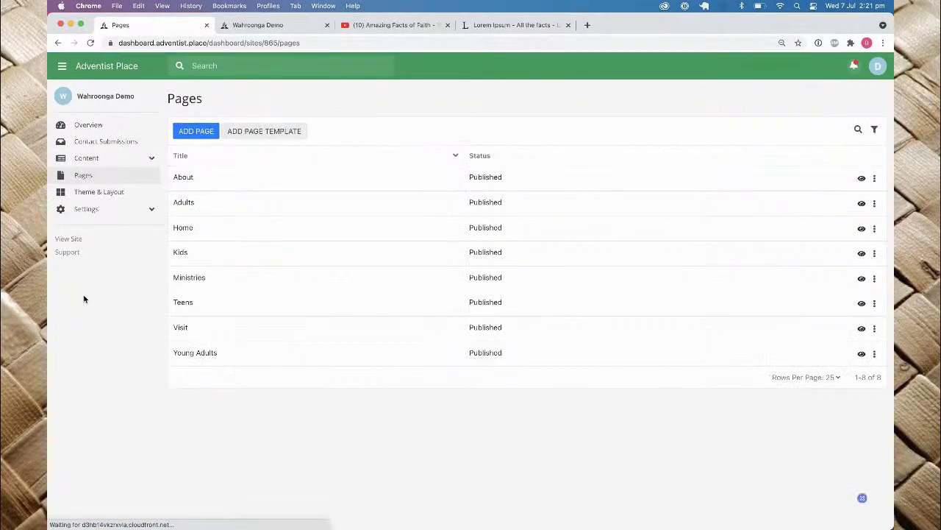
left_click(184, 228)
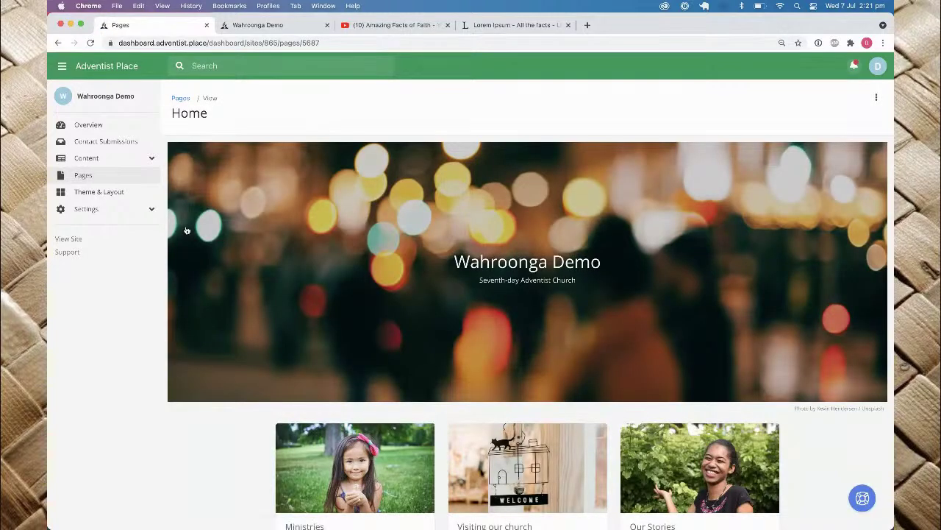
mouse_move(403, 312)
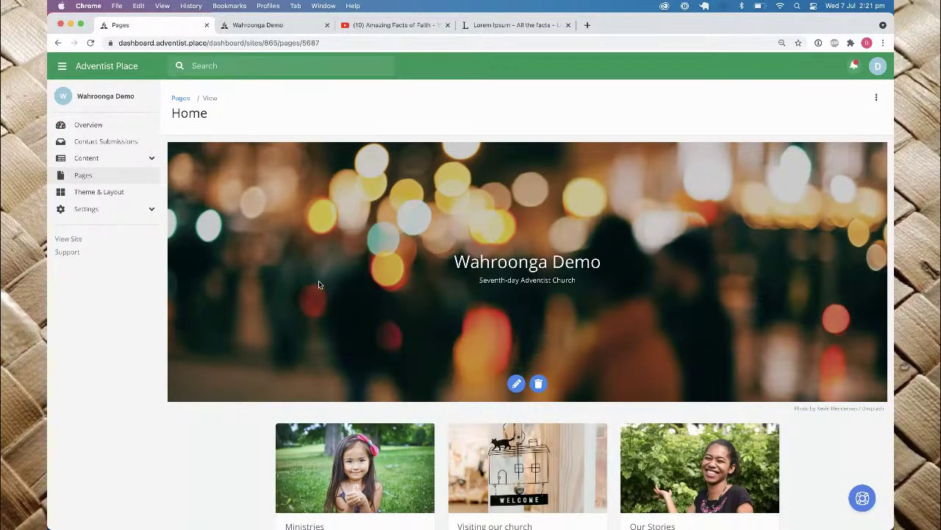
scroll(319, 282, "down", 5)
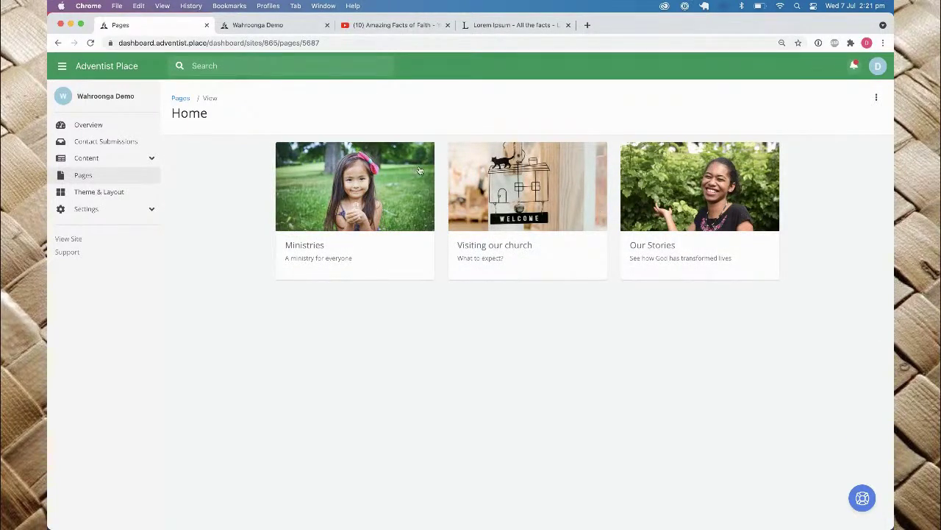
left_click(334, 190)
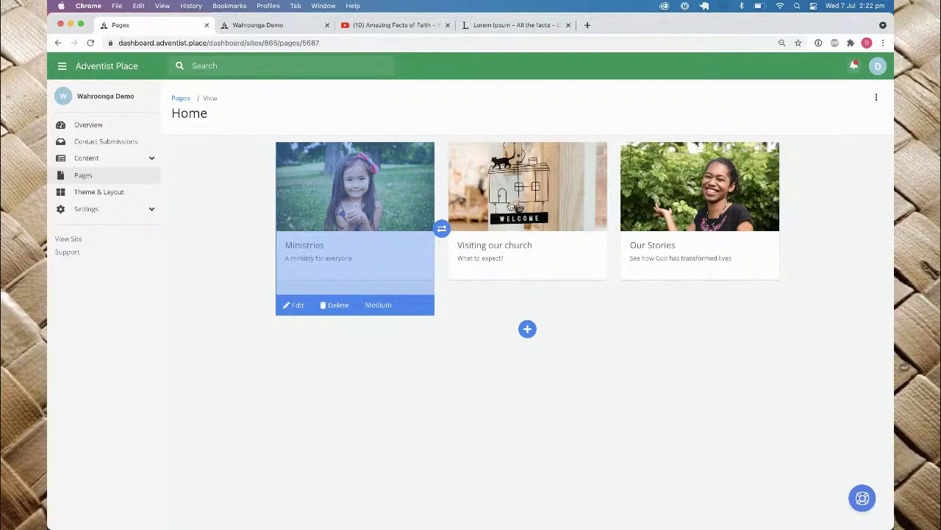
left_click(506, 206)
left_click(709, 219)
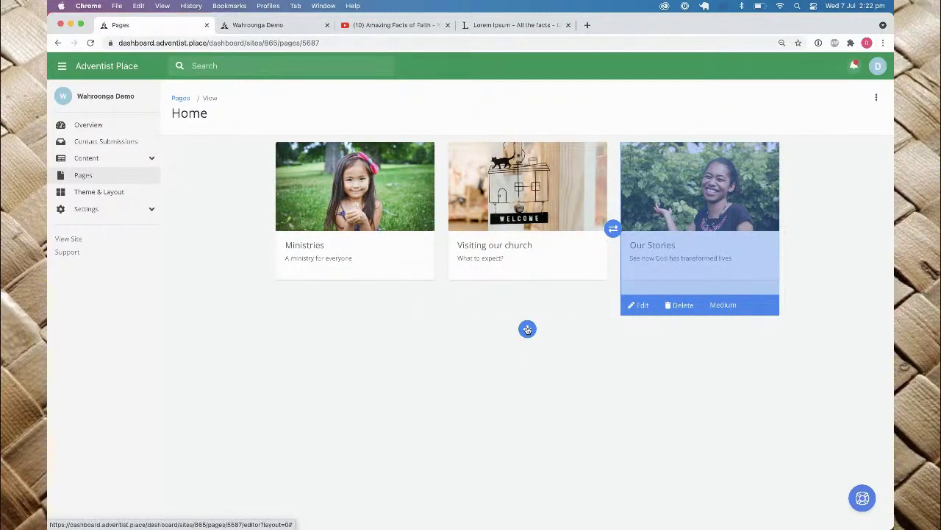
left_click(527, 329)
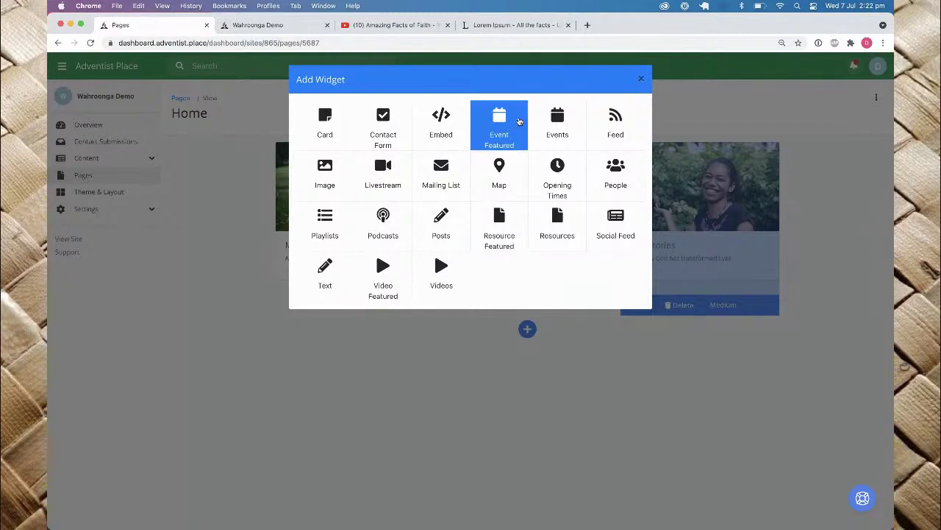
Step: Save an Events widget titled 'Upcoming Events', sorted by Upcoming, in Card style
left_click(557, 135)
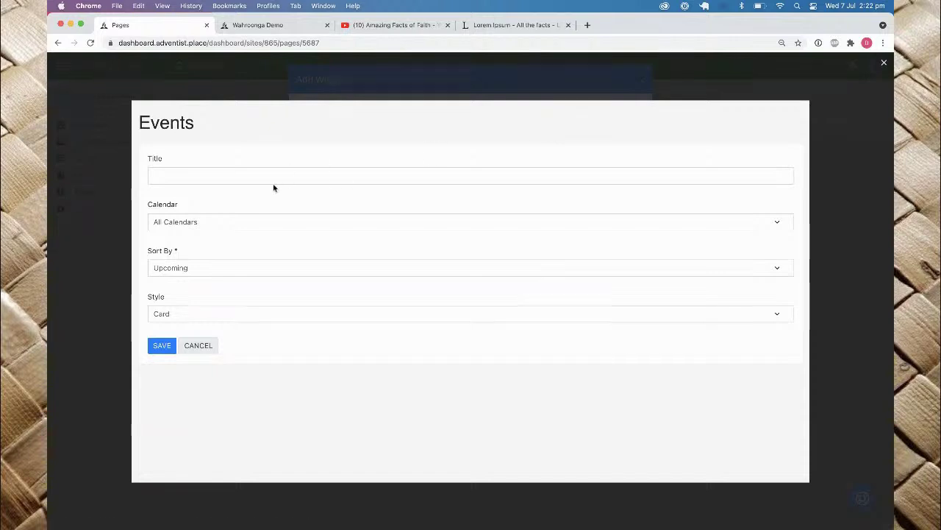
left_click(275, 180)
type("Our Latest Even")
key("BackSpace")
key("BackSpace")
key("BackSpace")
key("BackSpace")
type("Events")
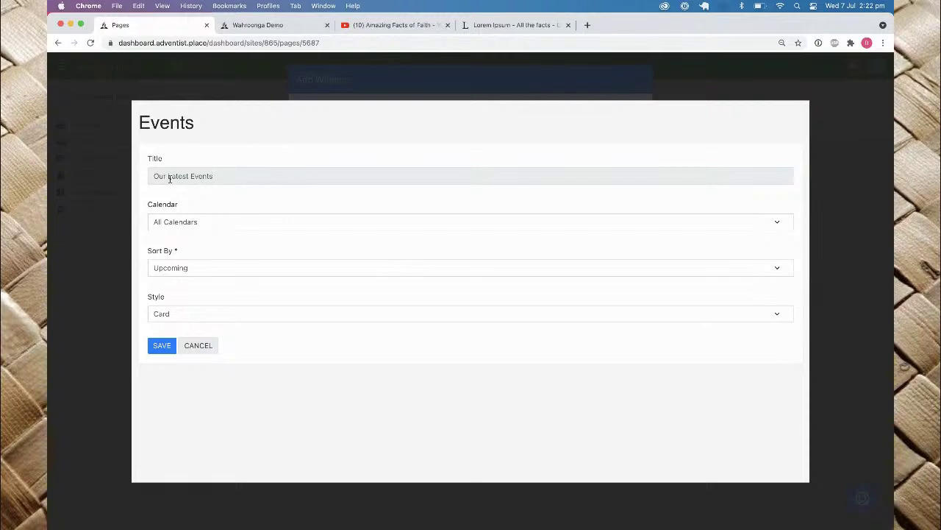
left_click_drag(190, 177, 61, 179)
type("Upcoming")
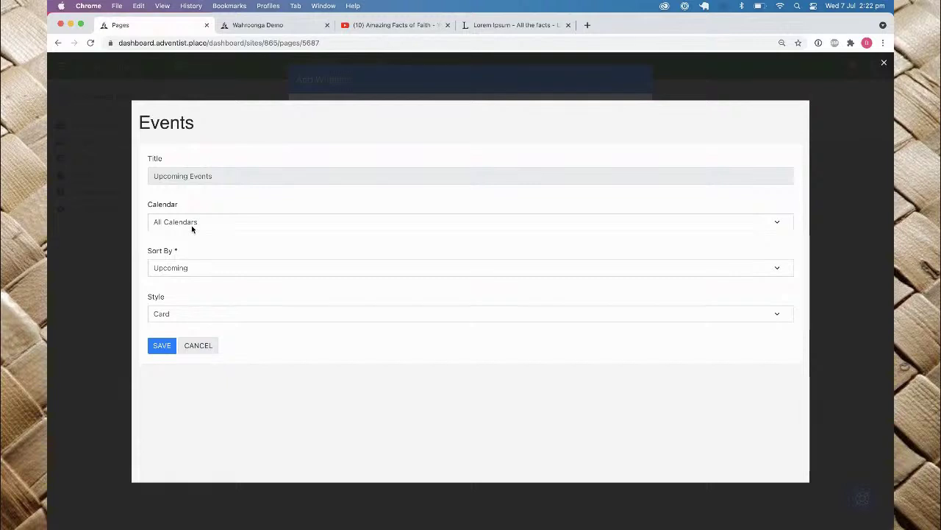
left_click(178, 270)
left_click(178, 269)
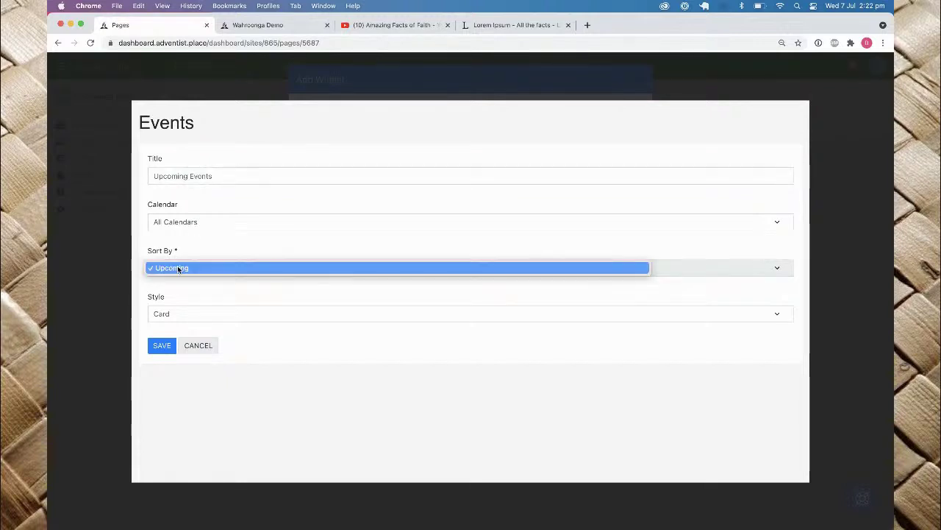
left_click(212, 249)
left_click(167, 316)
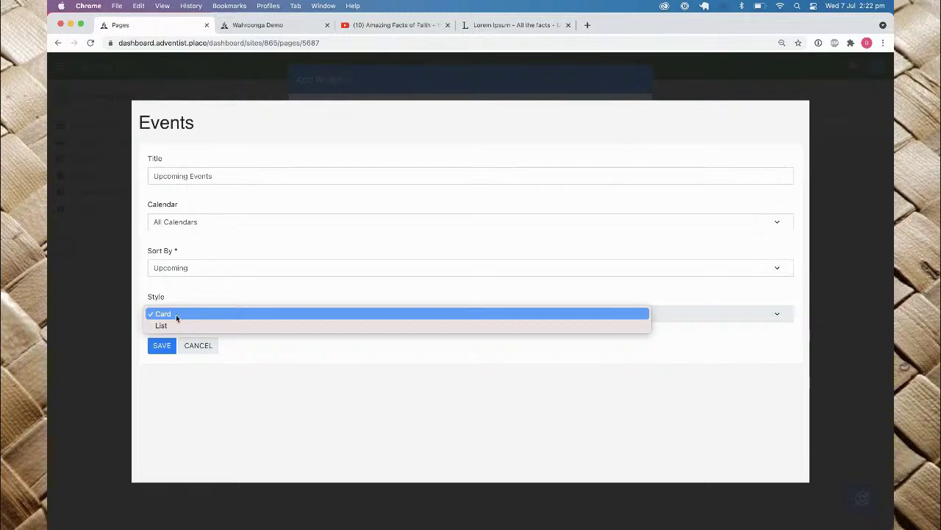
left_click(176, 314)
left_click(156, 346)
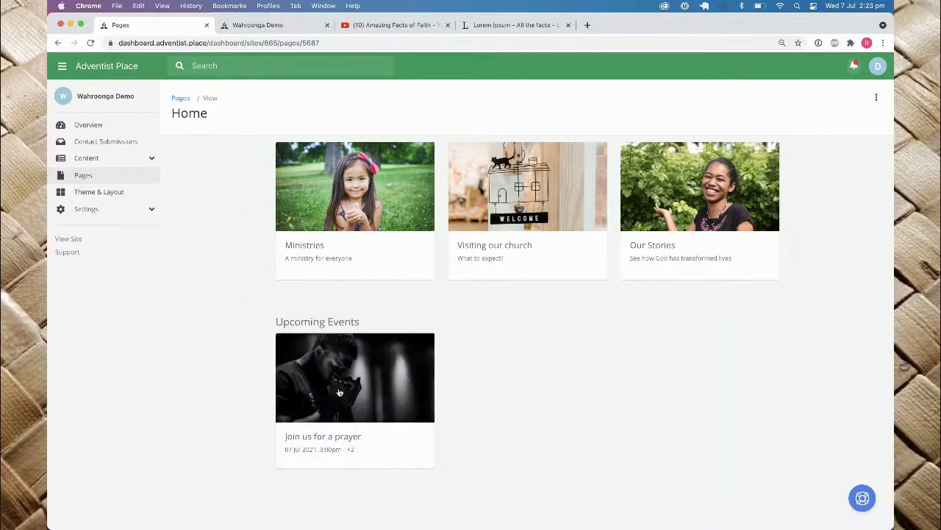
Step: Reload the live site to check Upcoming Events, then switch to the Amazing Facts of Faith playlist
left_click(267, 30)
key("super+r")
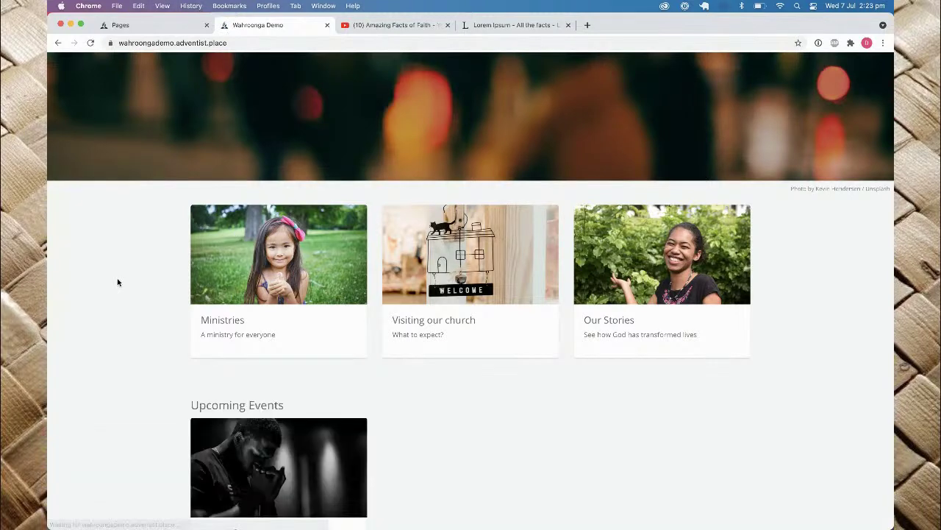
scroll(117, 282, "down", 4)
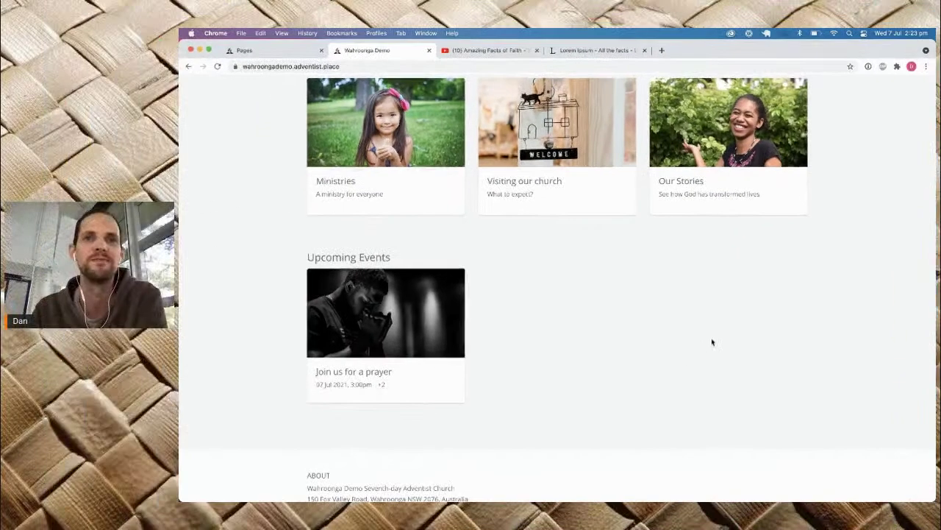
left_click(274, 53)
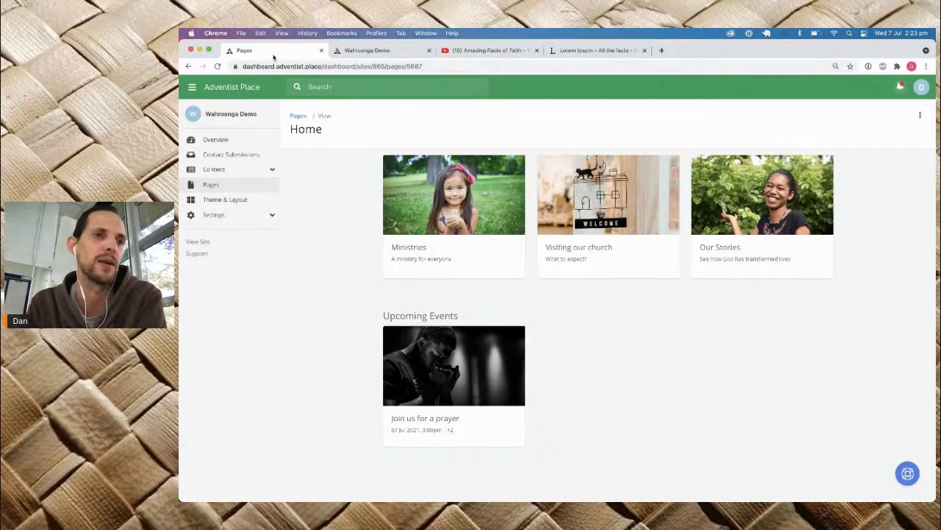
left_click(478, 51)
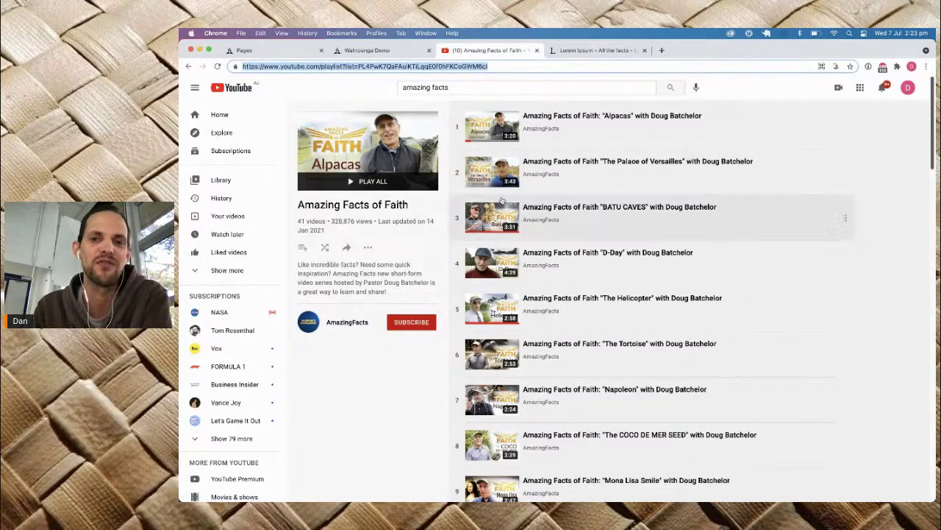
Step: Scroll through the Amazing Facts of Faith playlist, then return to the dashboard Home page
scroll(502, 202, "down", 15)
scroll(503, 200, "up", 10)
scroll(502, 200, "up", 5)
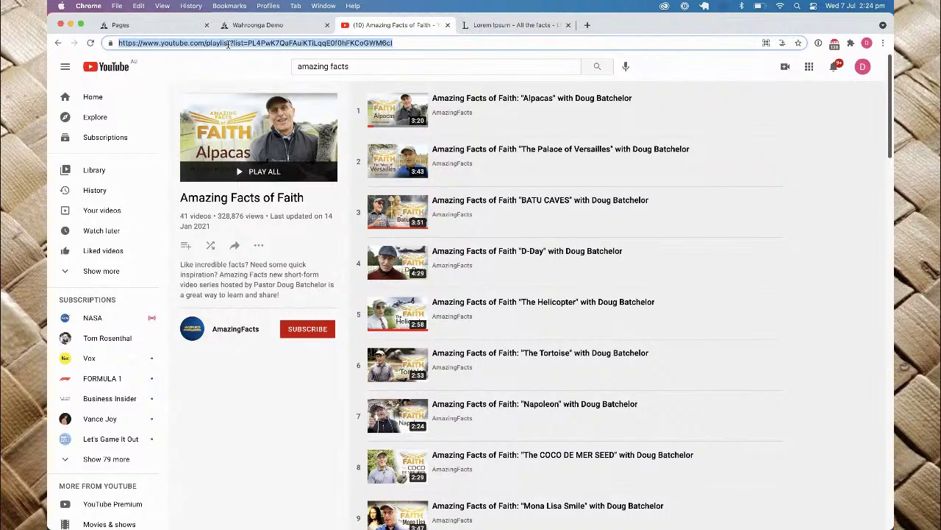
left_click(221, 28)
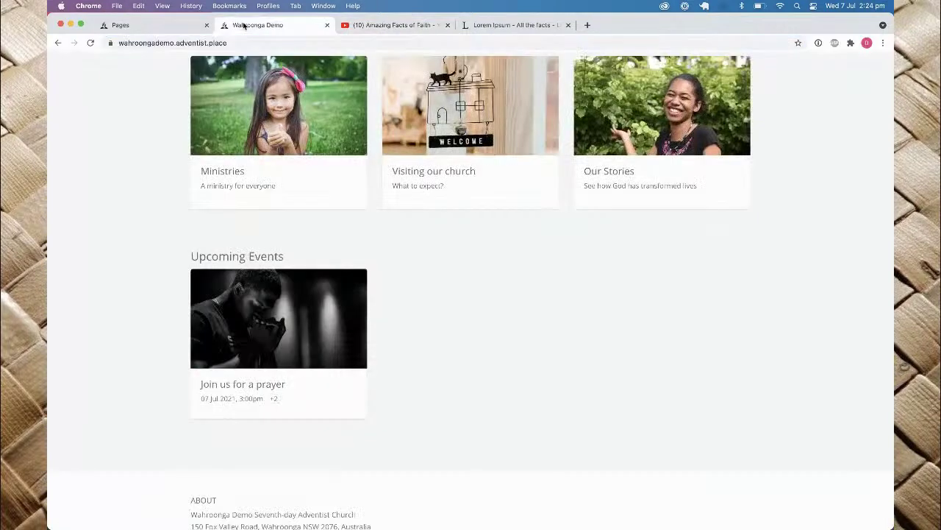
left_click(144, 29)
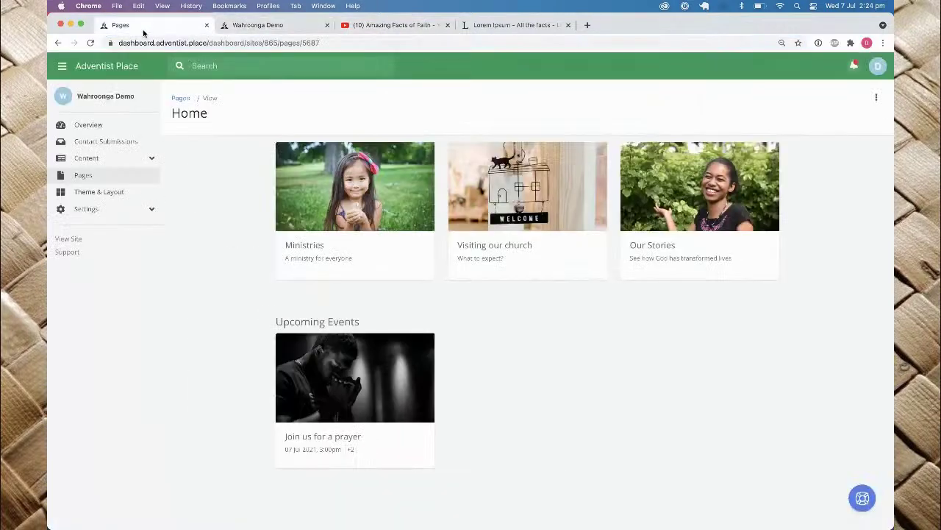
Step: Go to Content > Video Playlists and start adding a YouTube playlist
left_click(98, 159)
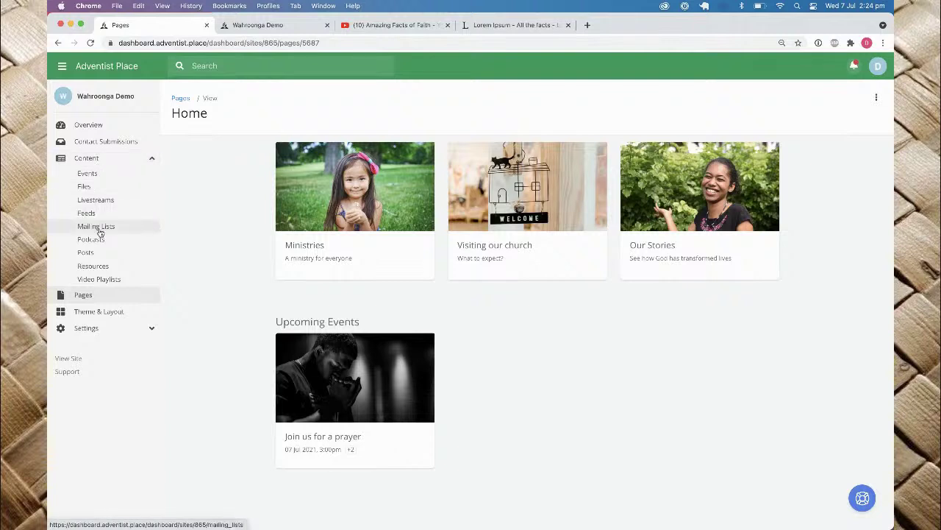
left_click(102, 281)
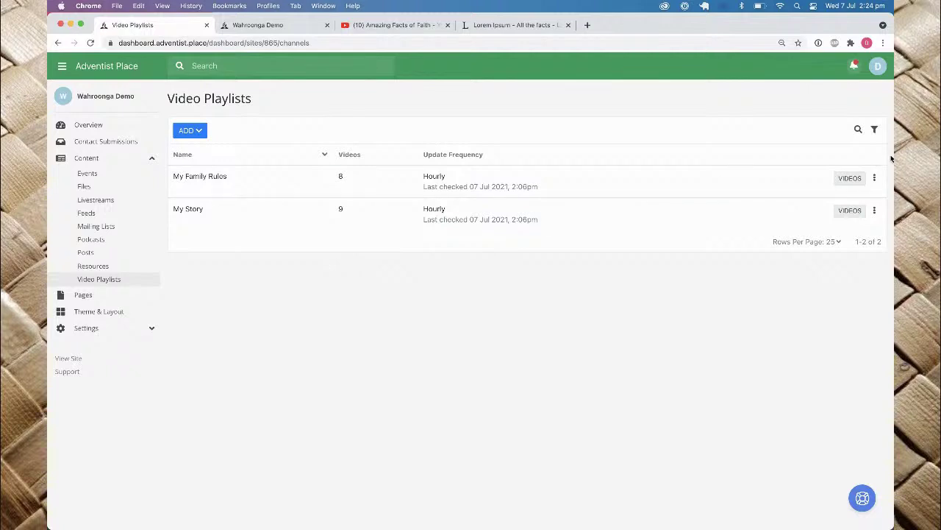
left_click(876, 178)
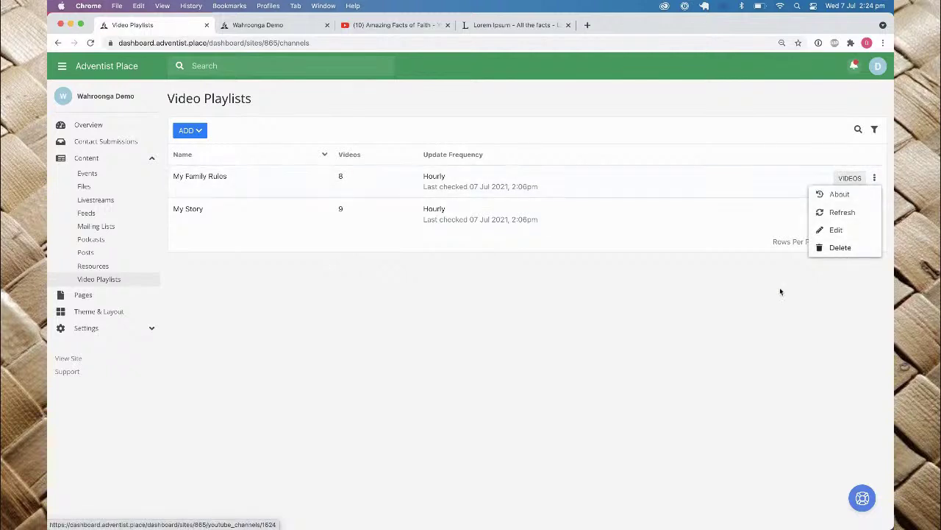
left_click(676, 325)
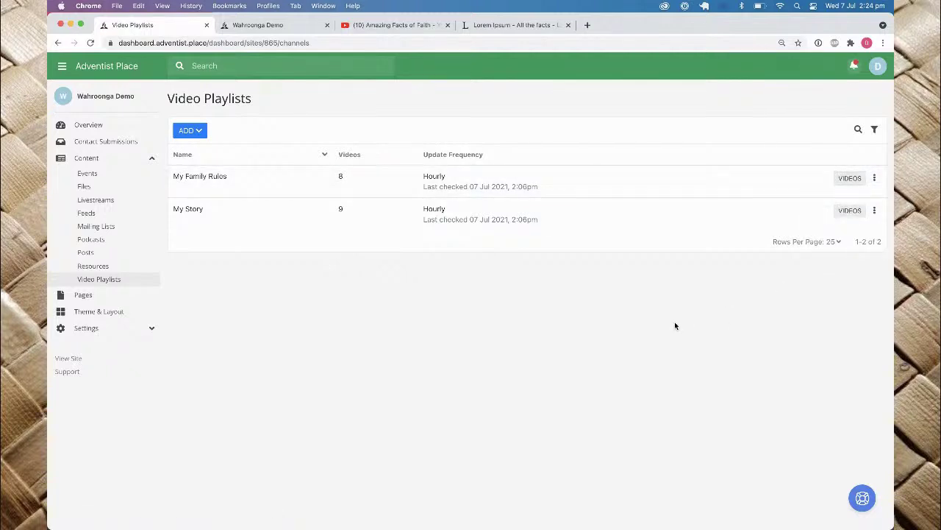
left_click(201, 137)
left_click(213, 148)
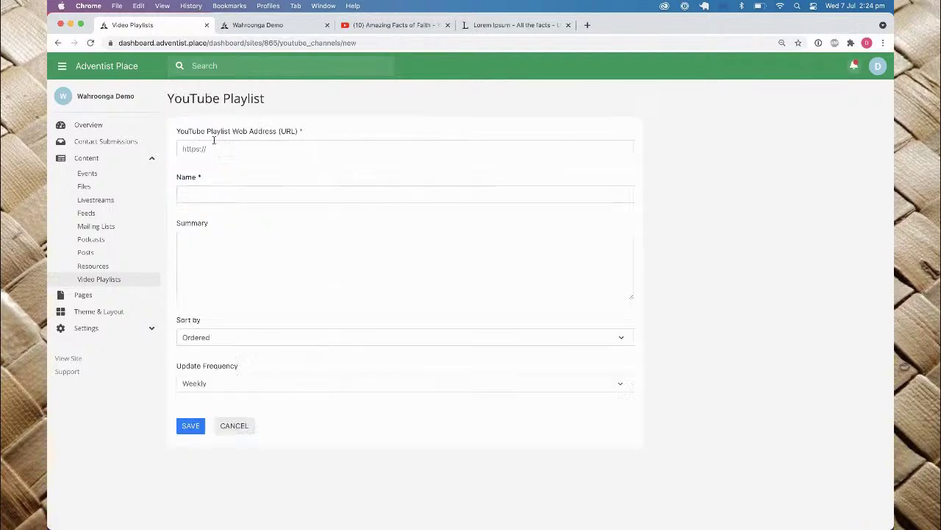
Step: Paste the playlist URL, name it 'Our Sermons', keep Ordered sorting and Weekly updates, and save
left_click(262, 147)
type("https://www.youtube.com/playlist?list=PL4PwK7QaFAuiKTiLqqE0f0hFKCoGWM6cl")
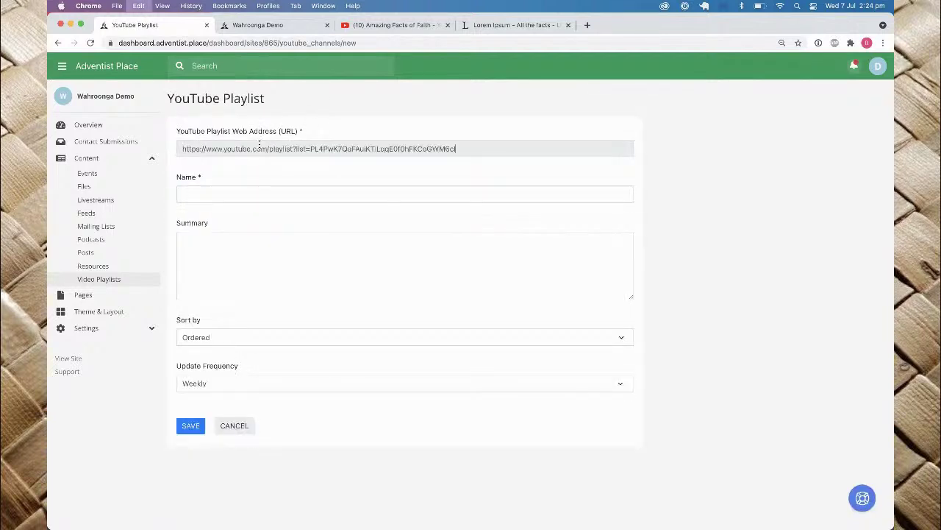
left_click(233, 193)
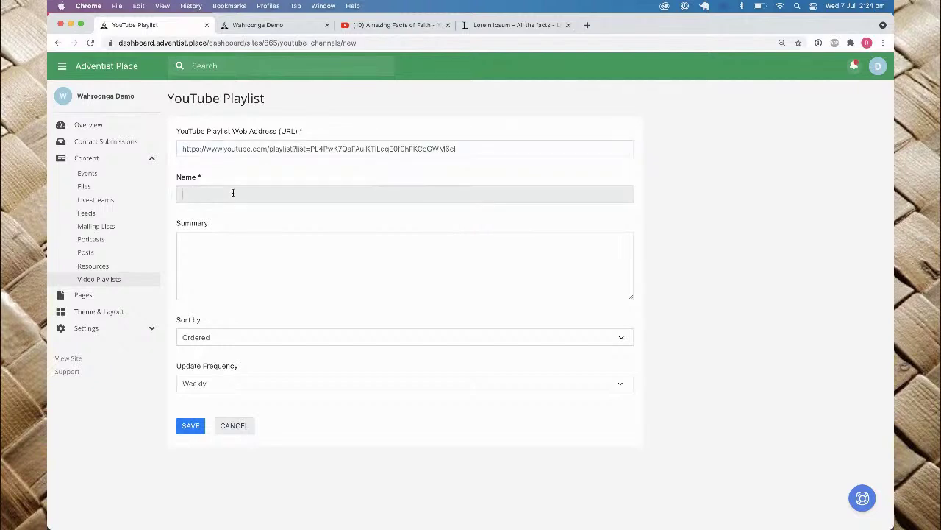
type("Our Sermons")
left_click(276, 265)
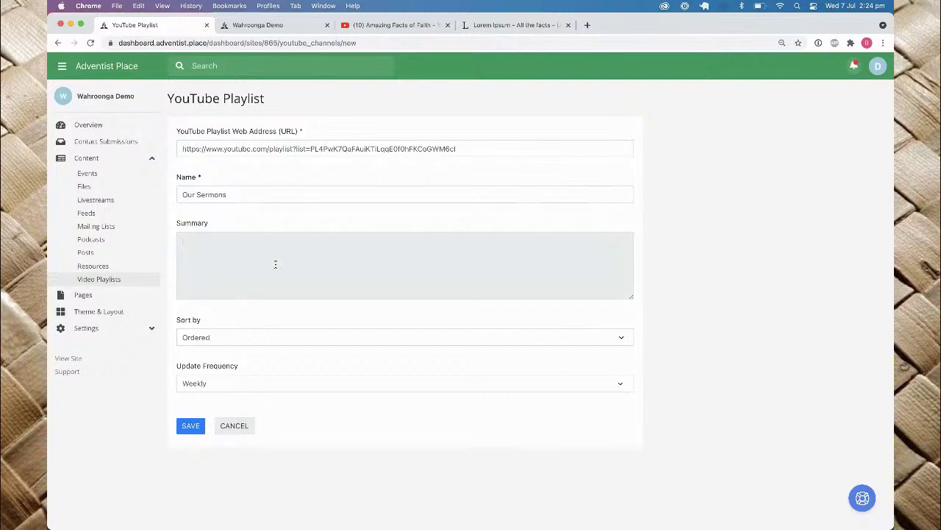
left_click(203, 337)
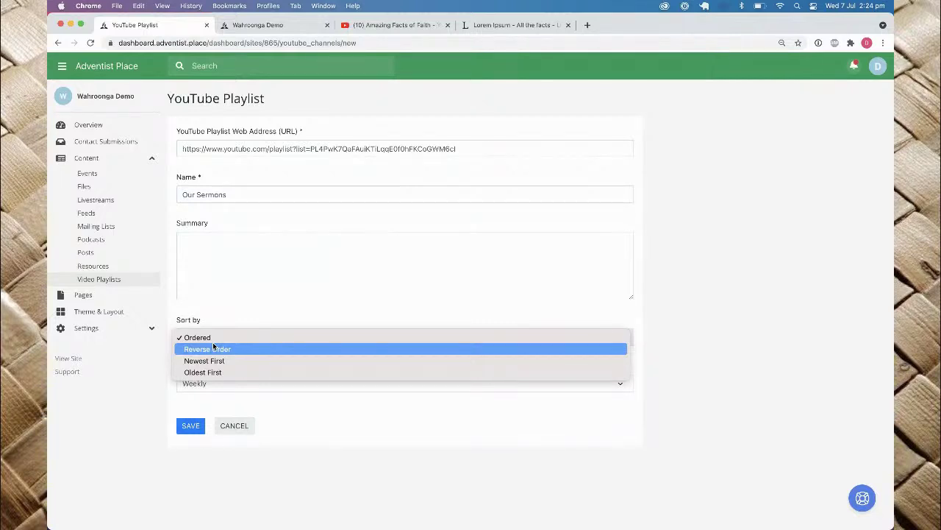
left_click(269, 316)
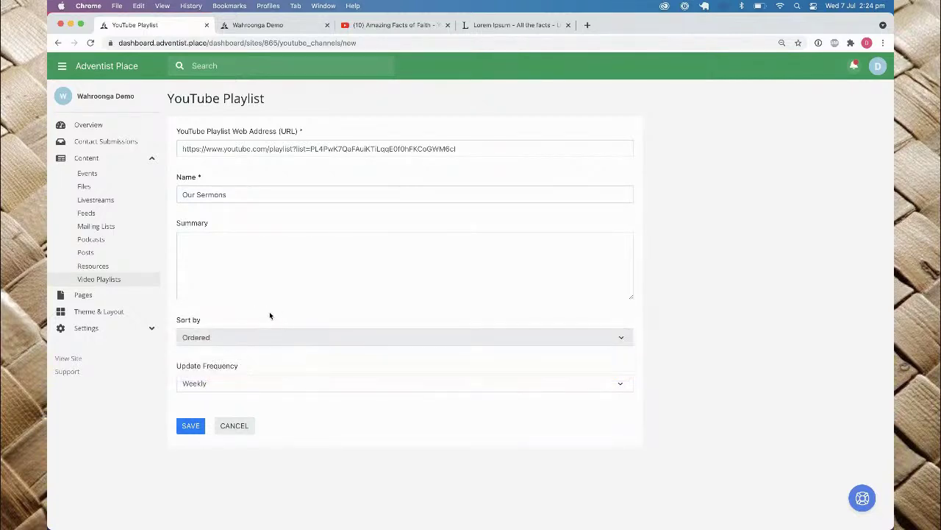
left_click(211, 383)
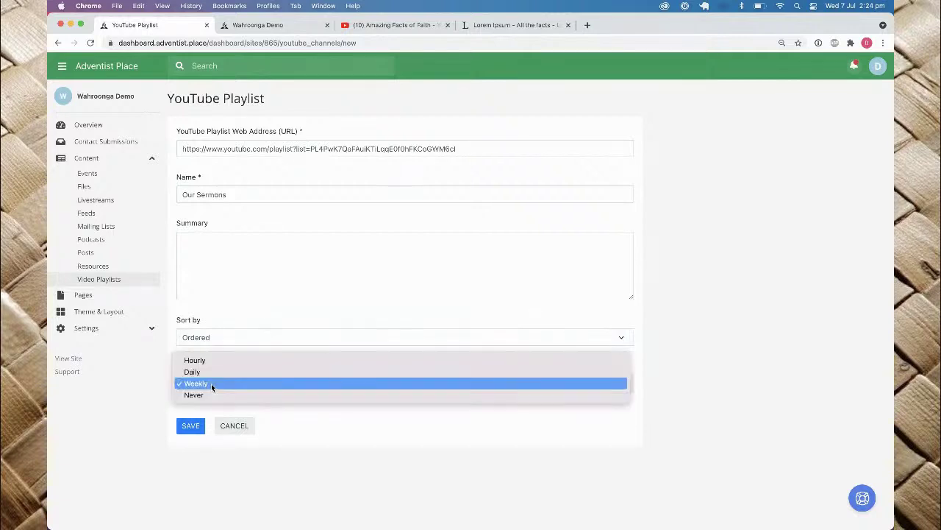
left_click(251, 318)
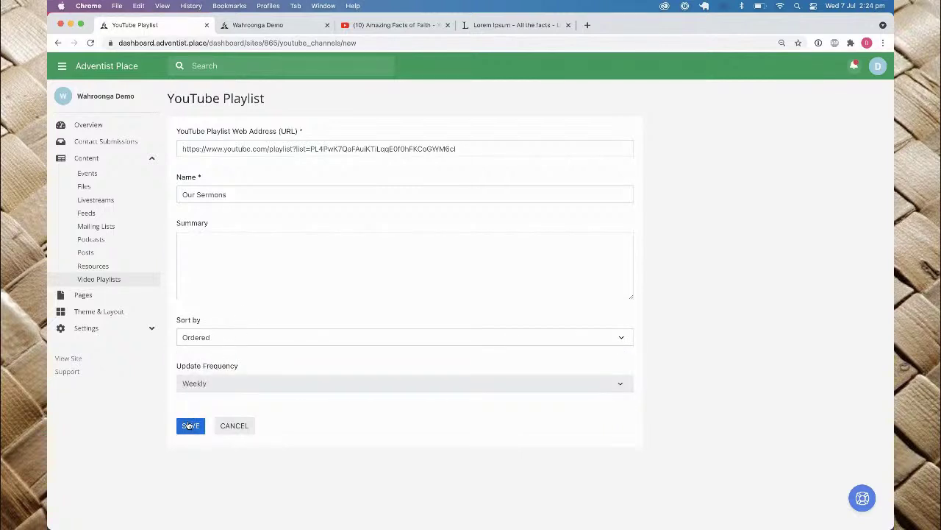
left_click(188, 426)
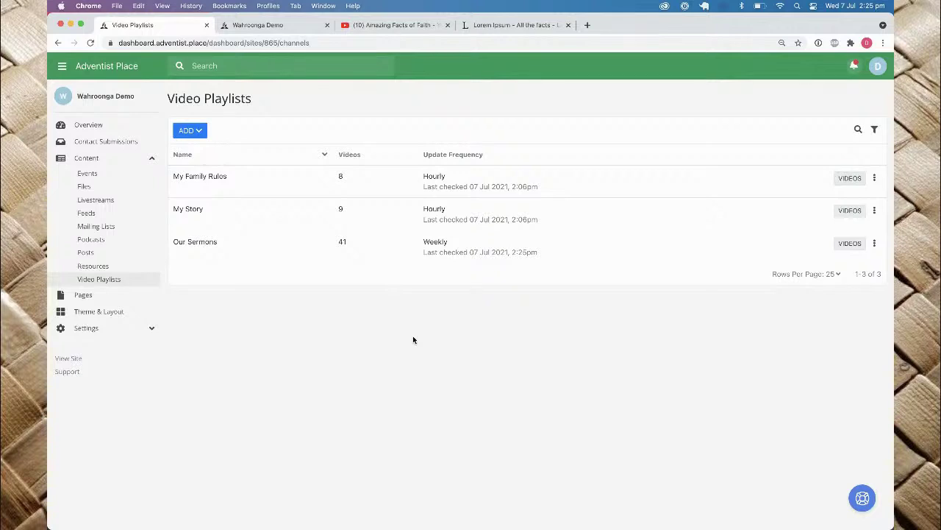
Step: Show the list of videos in the Our Sermons playlist
left_click(850, 246)
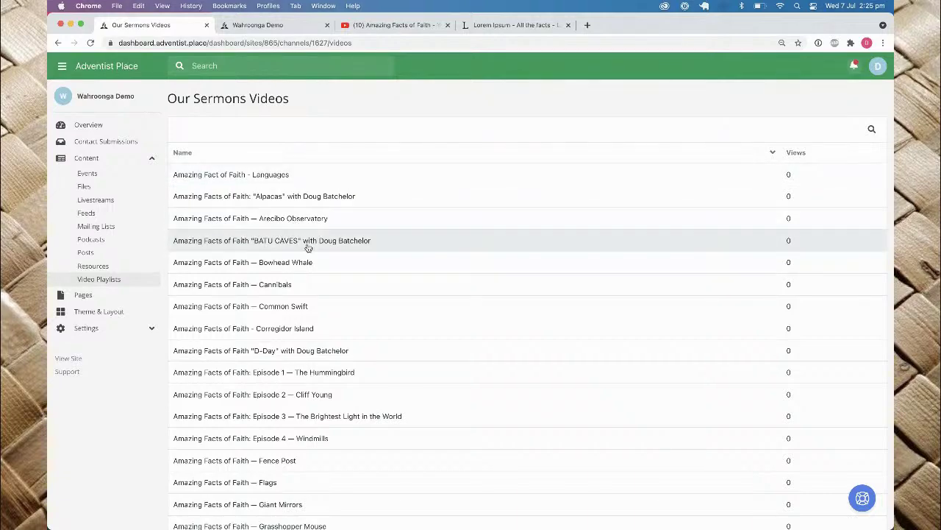
scroll(309, 245, "down", 5)
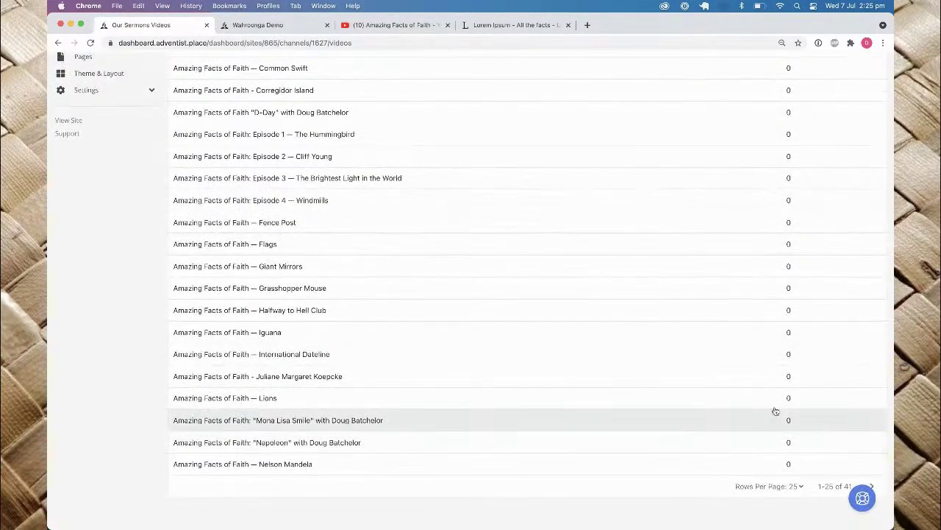
scroll(793, 446, "up", 5)
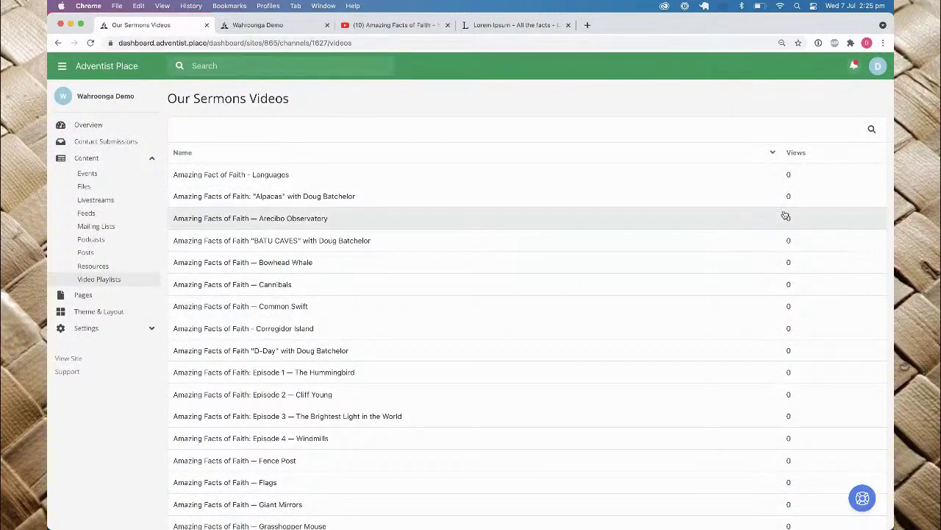
Step: Return to Pages, open Home, and add a widget below the Upcoming Events section
left_click(58, 43)
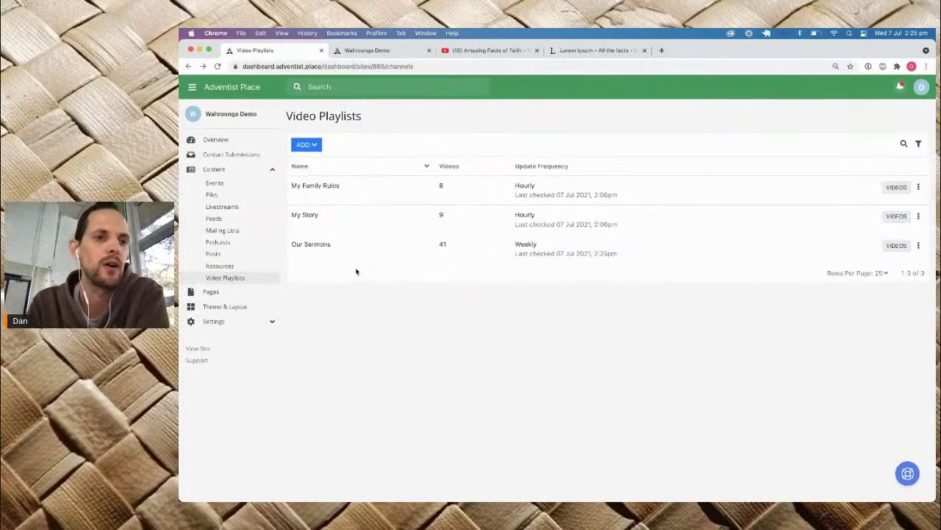
left_click(211, 292)
left_click(316, 239)
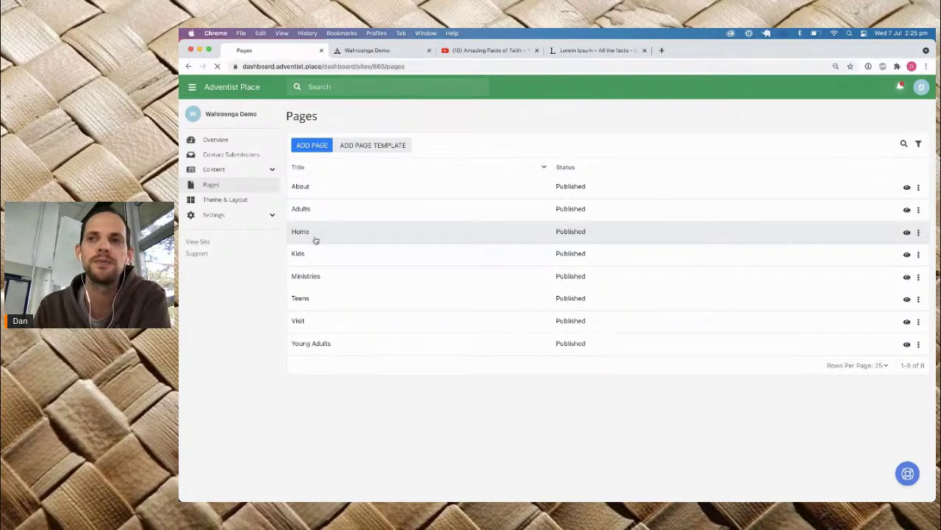
scroll(315, 241, "down", 4)
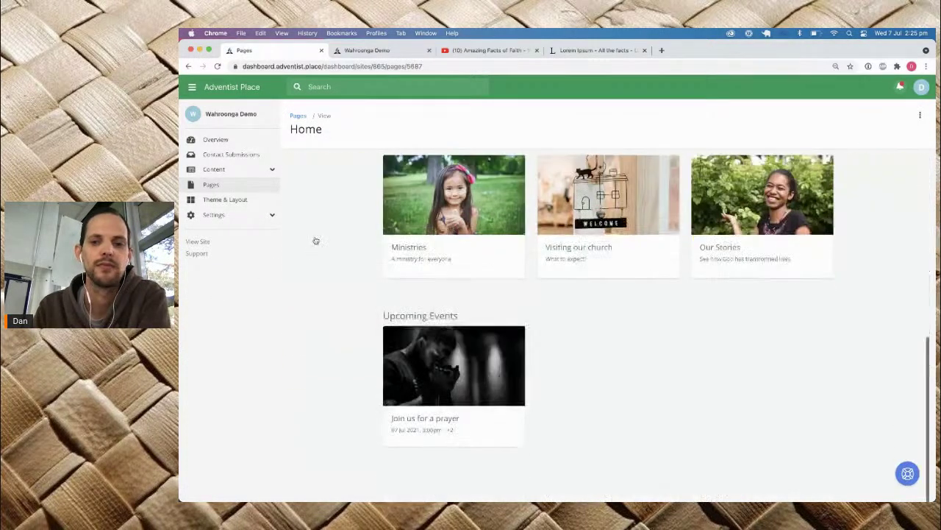
mouse_move(461, 403)
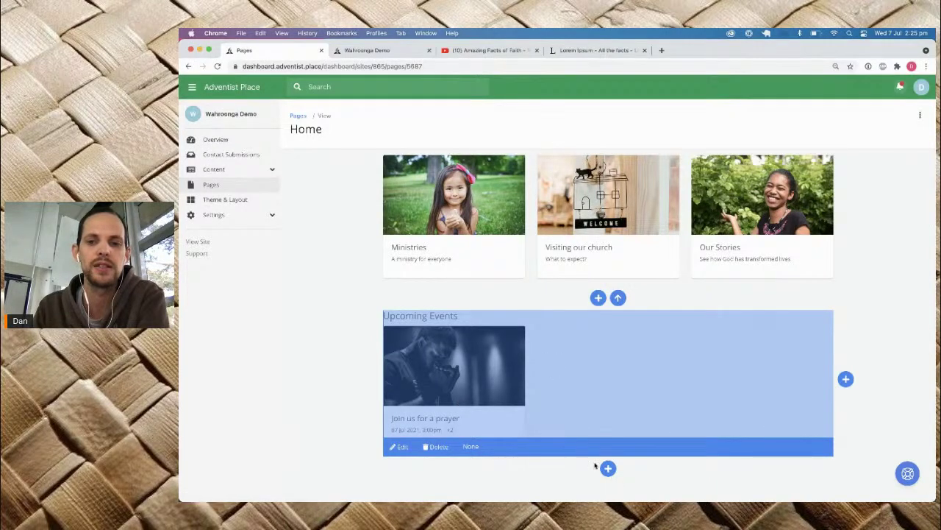
left_click(609, 469)
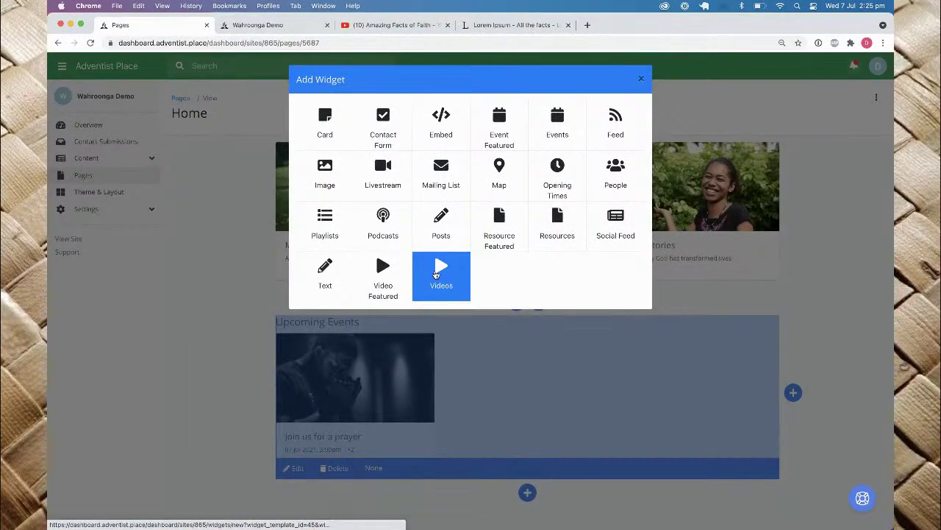
Step: Save a Videos widget titled 'Our Sermons' using the Our Sermons playlist, Most Recent, Card style
left_click(435, 273)
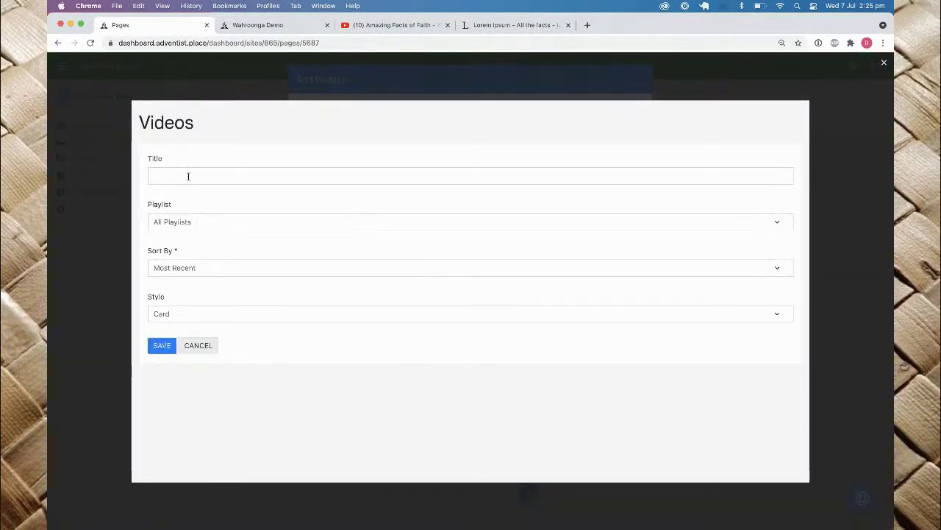
left_click(188, 176)
type("Our Sermons")
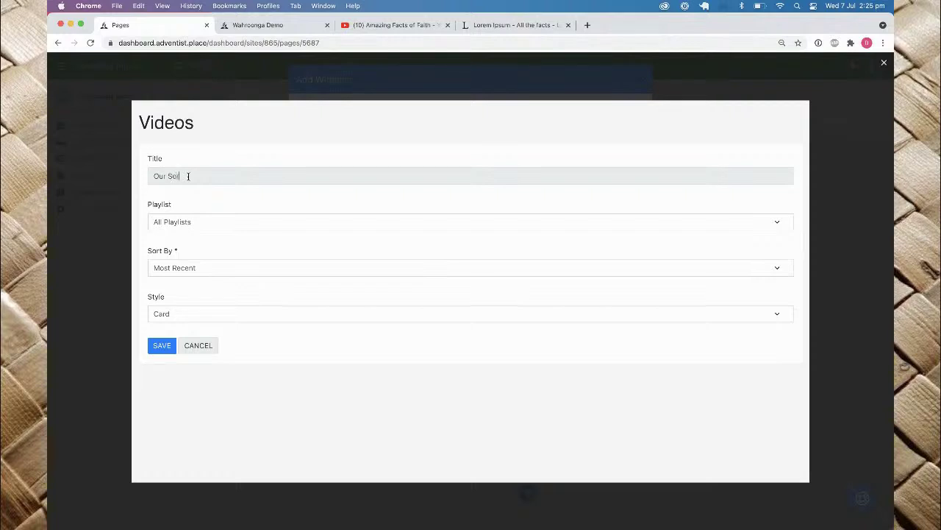
left_click(170, 221)
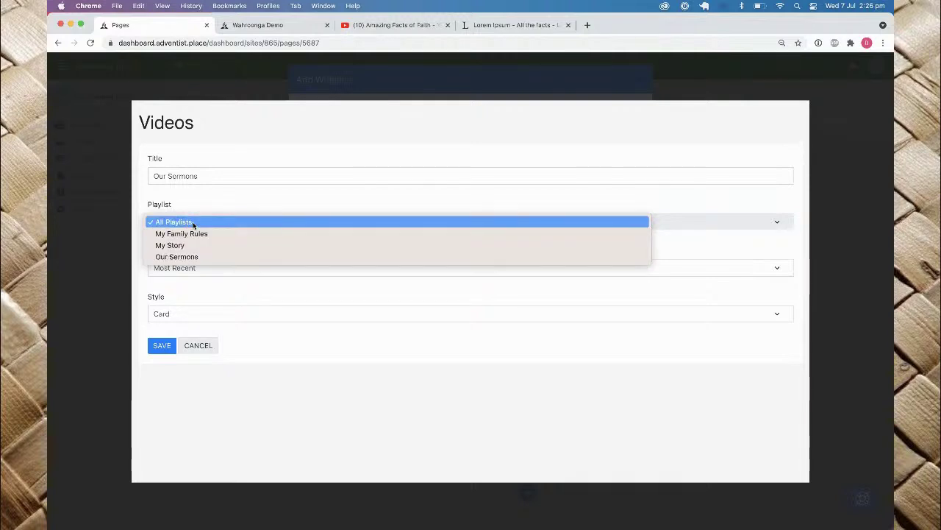
left_click(188, 256)
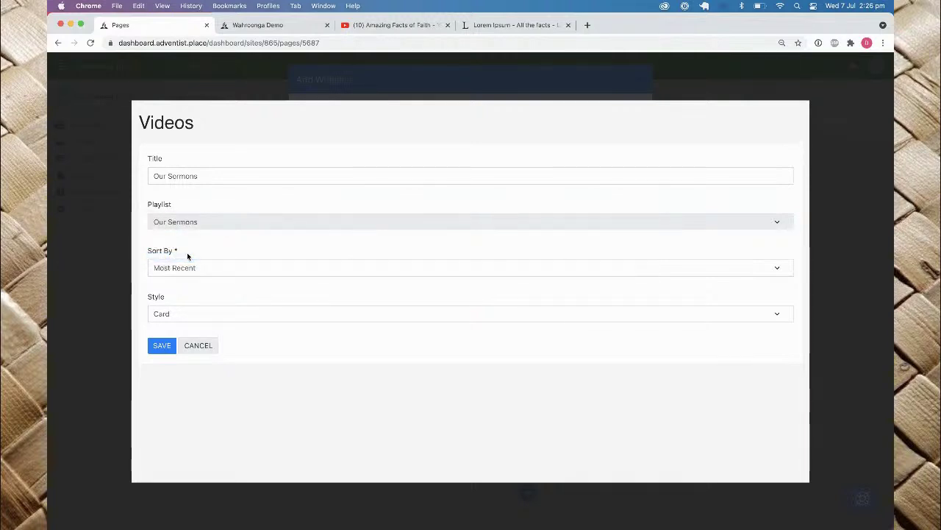
left_click(176, 267)
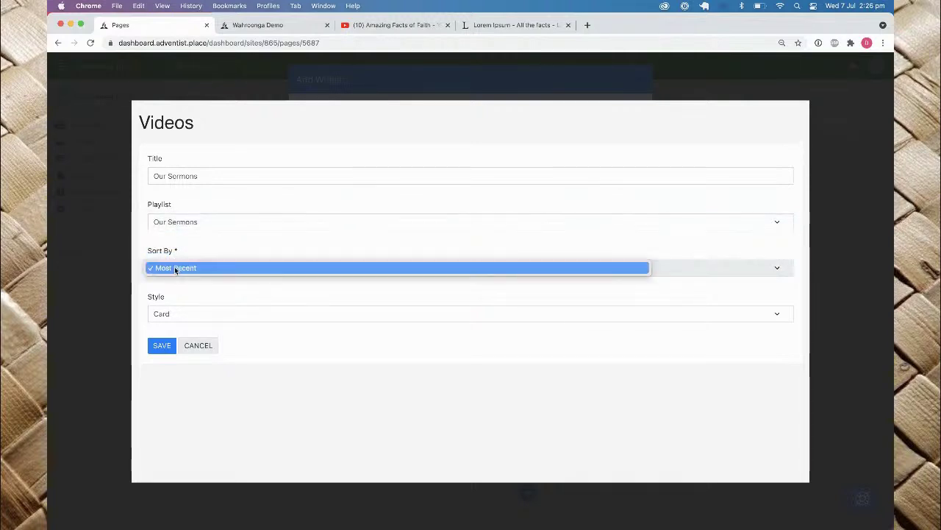
left_click(220, 250)
left_click(170, 316)
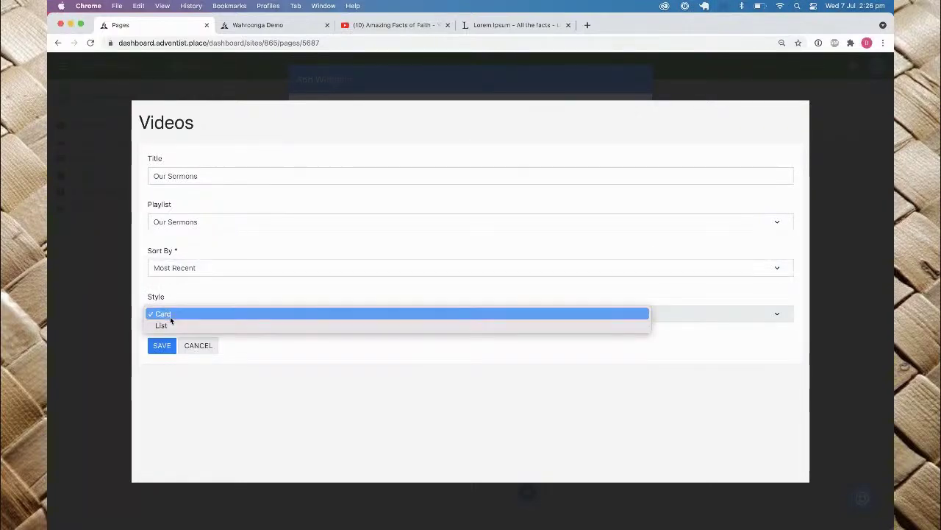
left_click(201, 301)
left_click(158, 345)
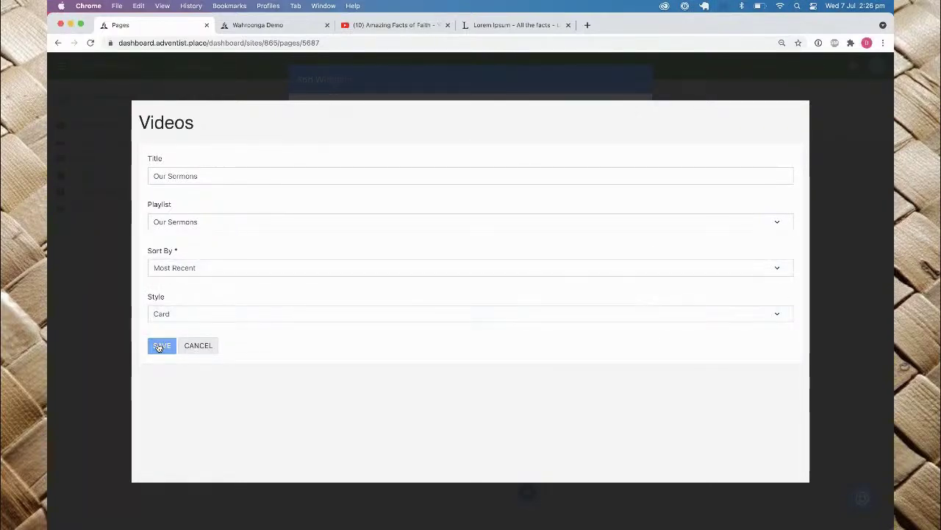
scroll(403, 385, "down", 10)
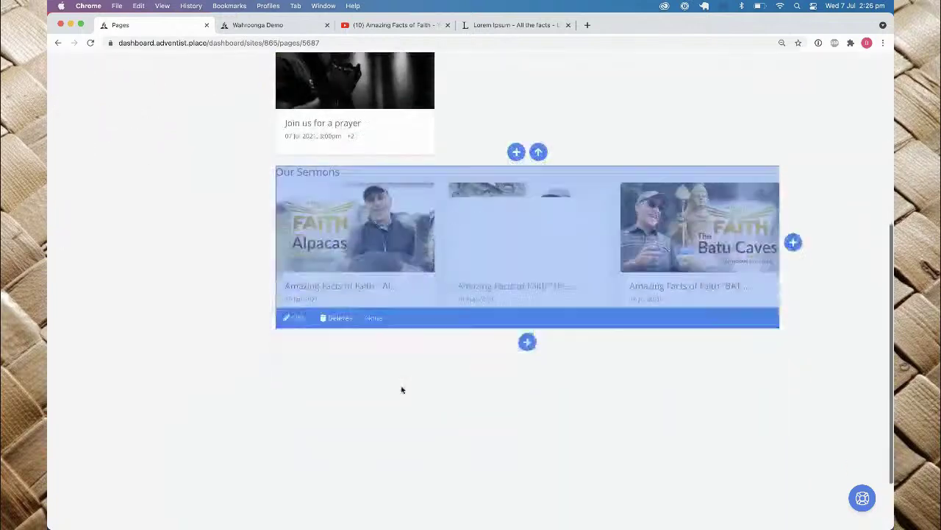
scroll(402, 386, "up", 3)
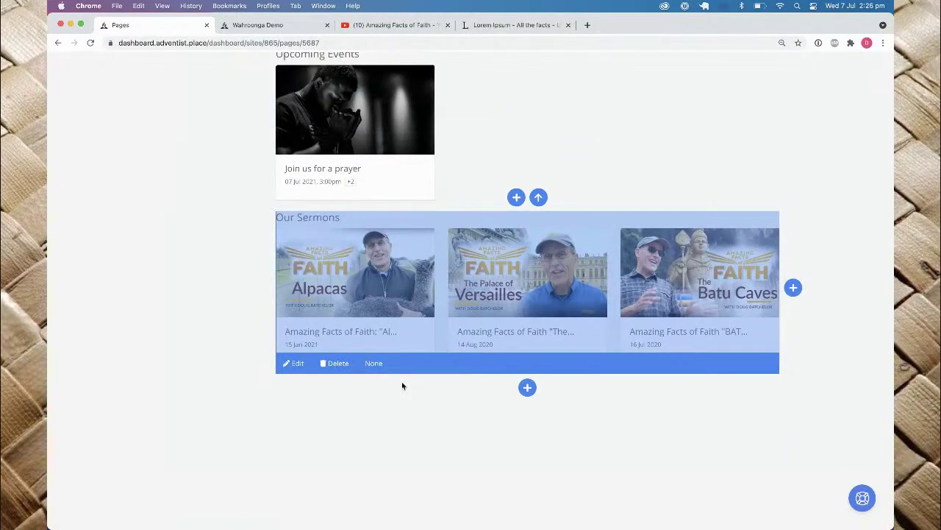
Step: Reload the live site, open the 'Amazing Facts of Faith: Alpacas' sermon and briefly play it
left_click(255, 25)
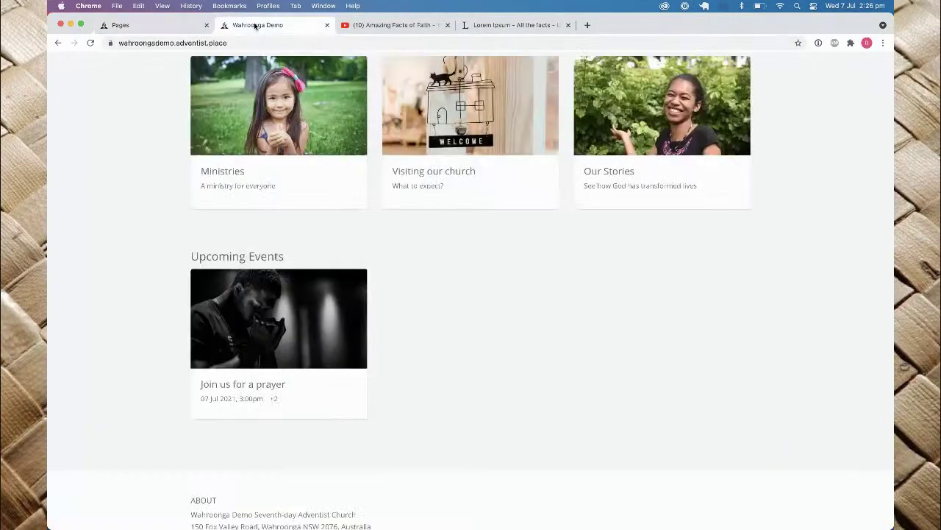
key("super+r")
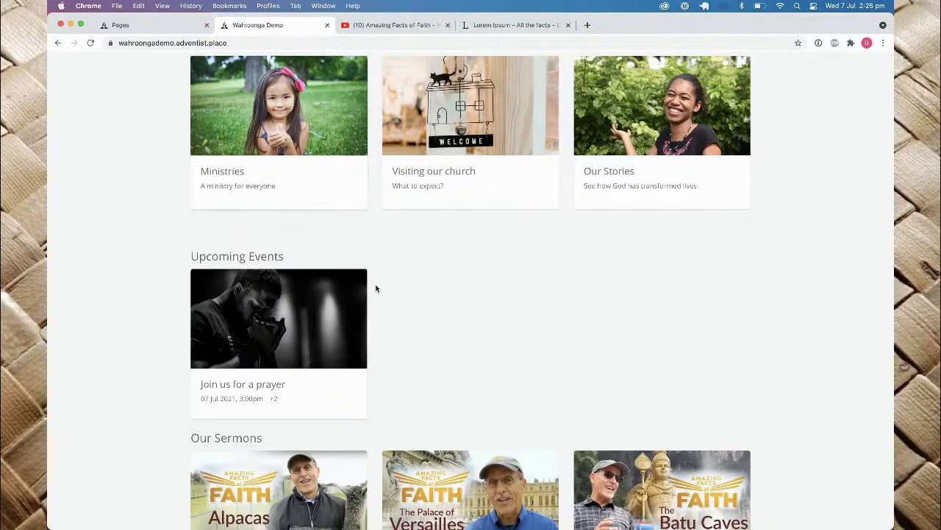
scroll(376, 287, "down", 3)
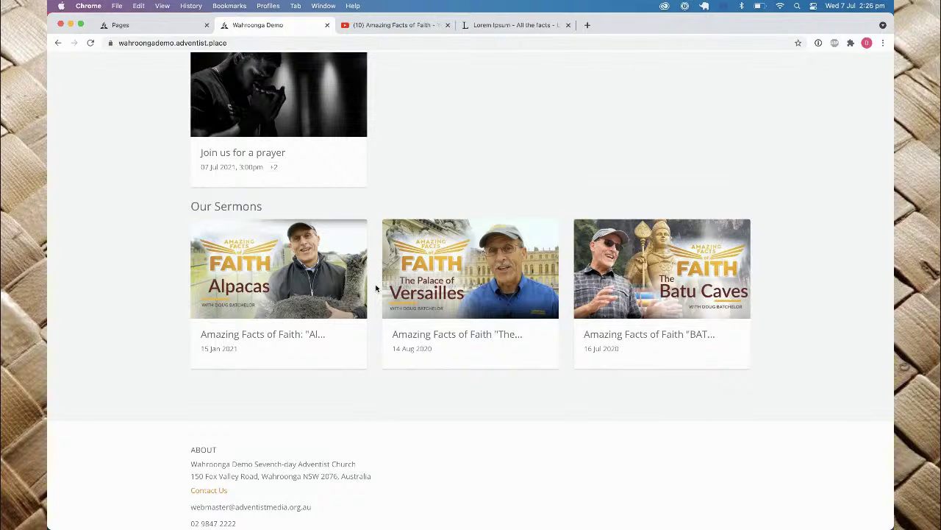
left_click(255, 314)
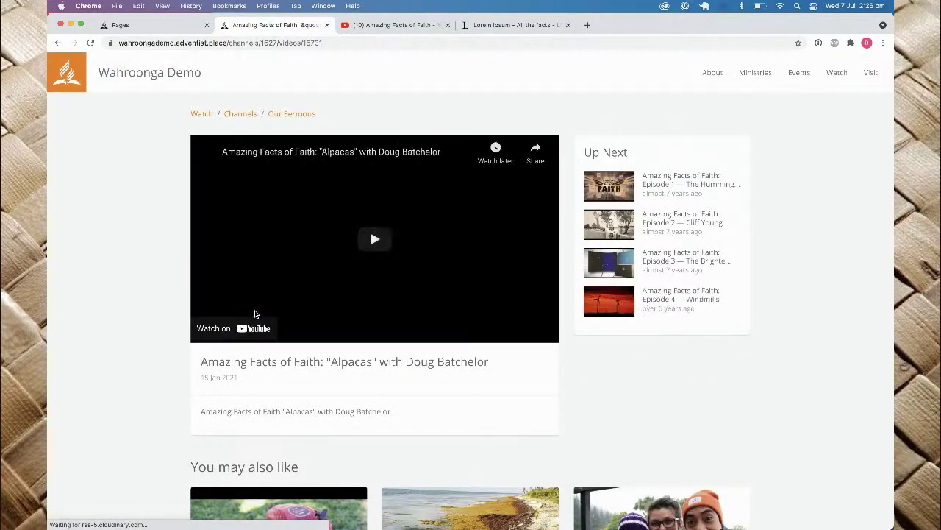
left_click(371, 240)
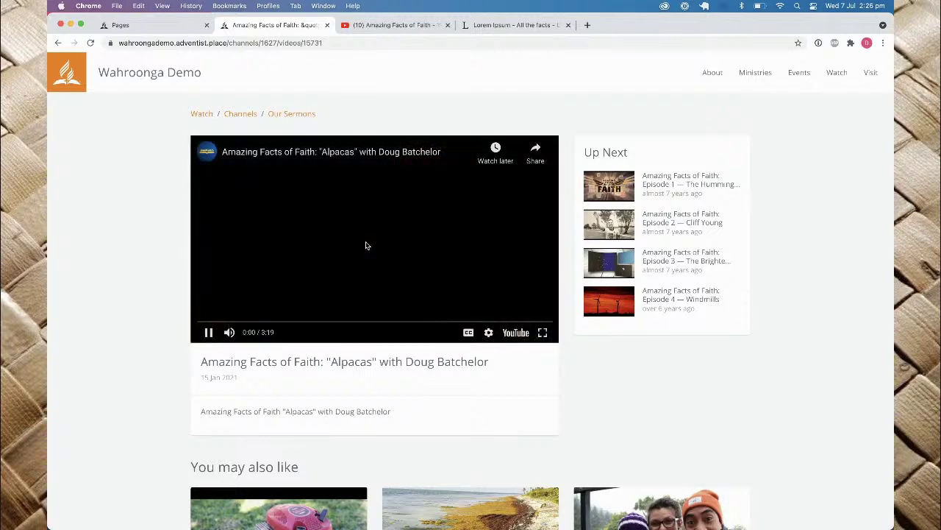
left_click(208, 332)
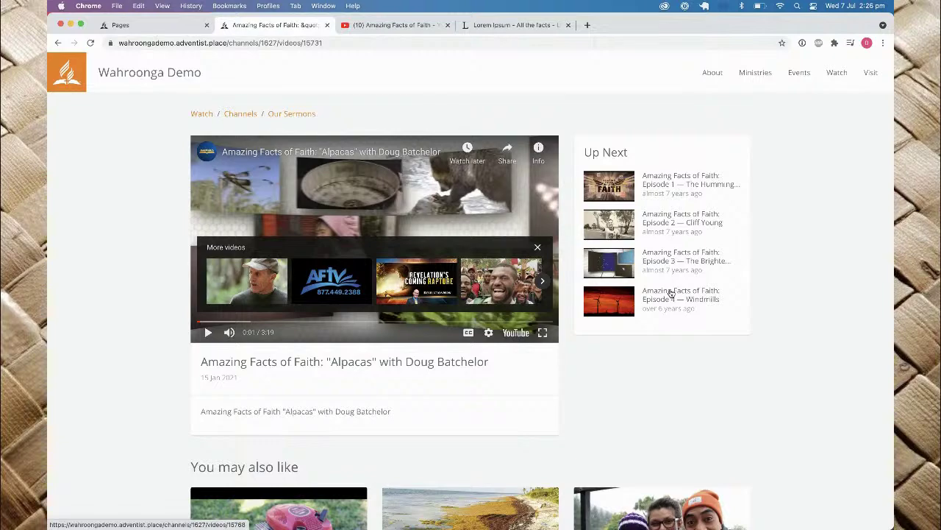
scroll(670, 292, "down", 5)
scroll(670, 292, "up", 2)
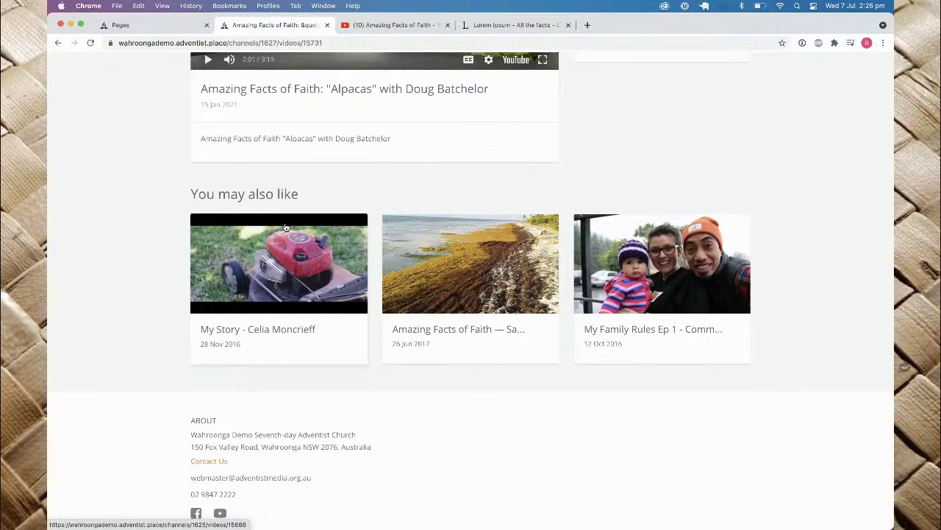
scroll(285, 227, "up", 4)
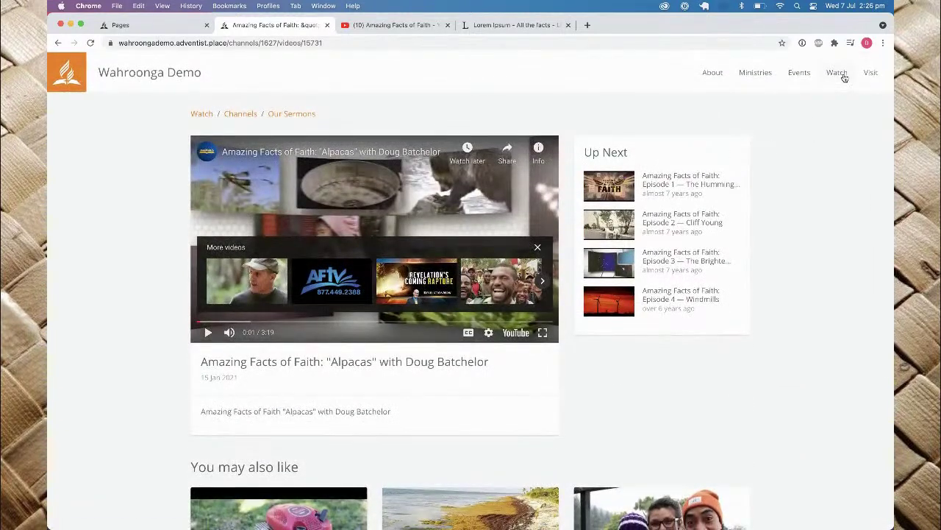
Step: Browse the Wahroonga Demo Watch page down to its Channels section
left_click(836, 78)
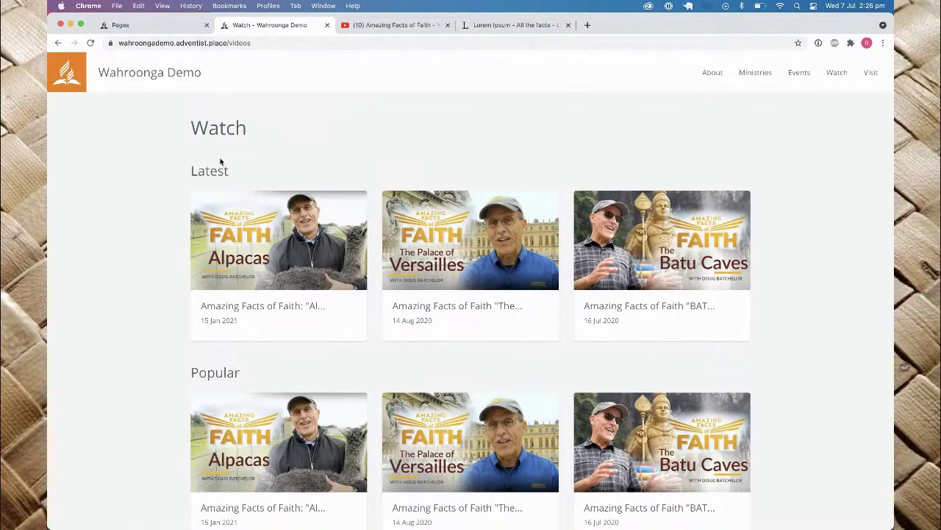
left_click_drag(190, 173, 268, 177)
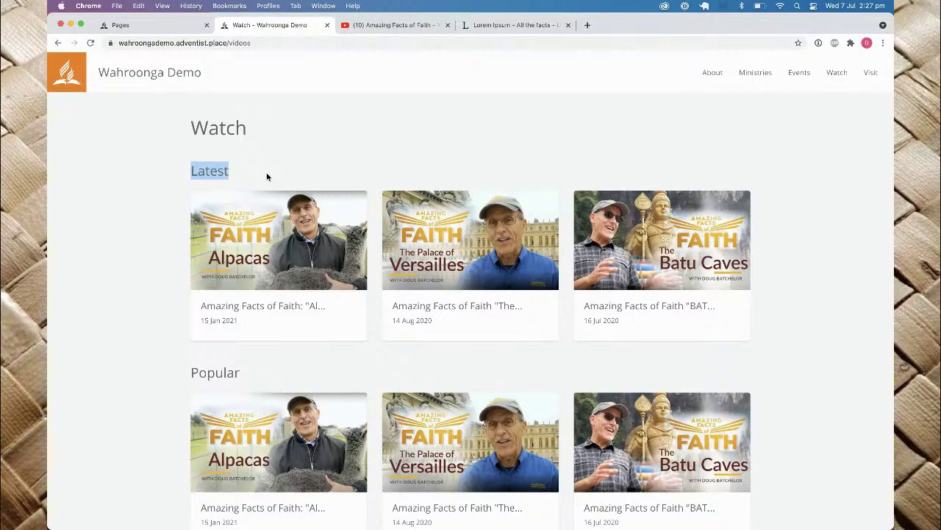
scroll(267, 176, "down", 5)
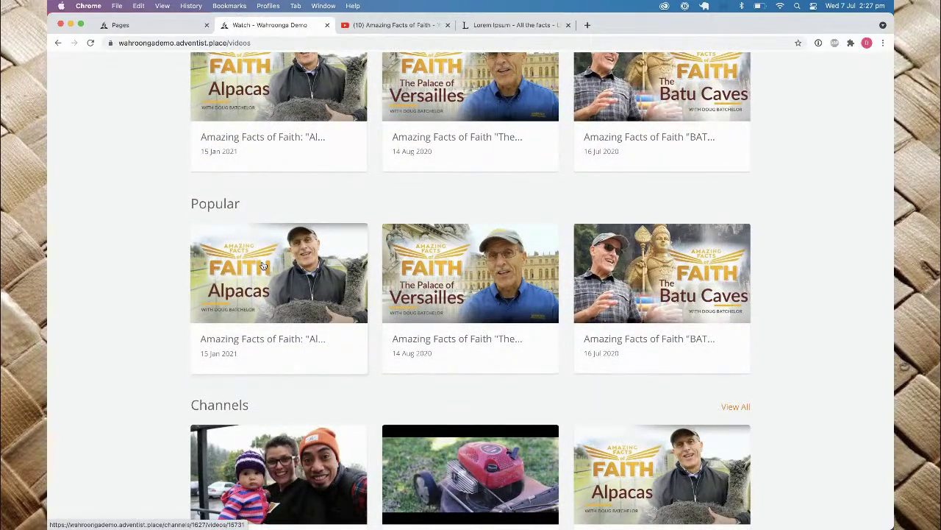
scroll(262, 266, "down", 5)
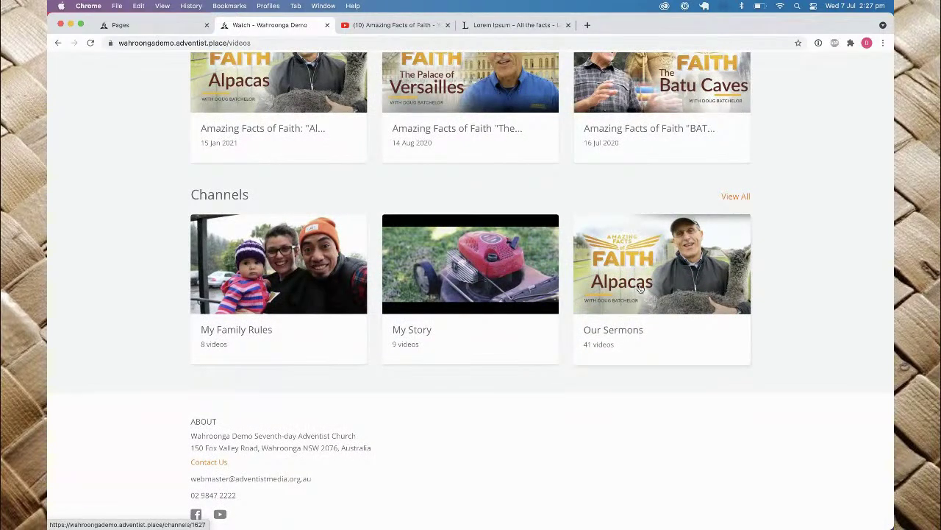
Step: Look through the My Family Rules channel, then return to the dashboard page editor
left_click(345, 270)
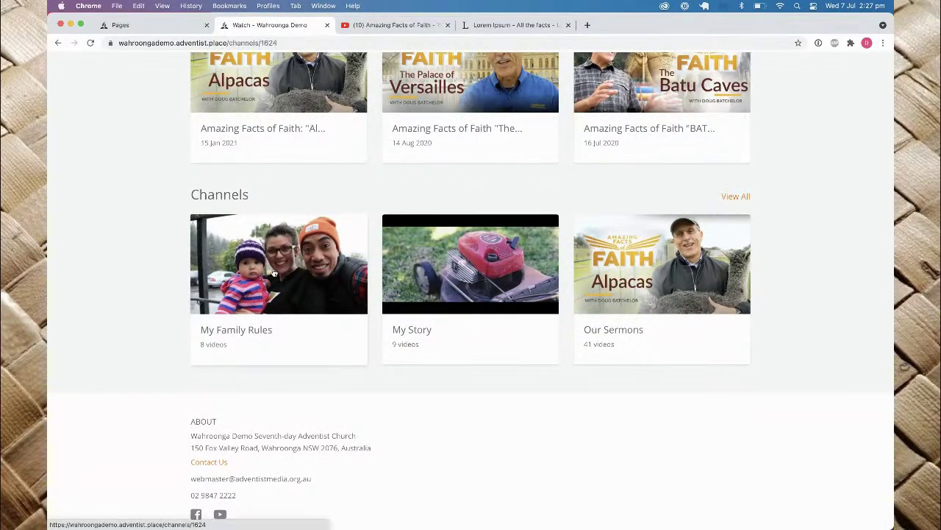
scroll(547, 335, "down", 9)
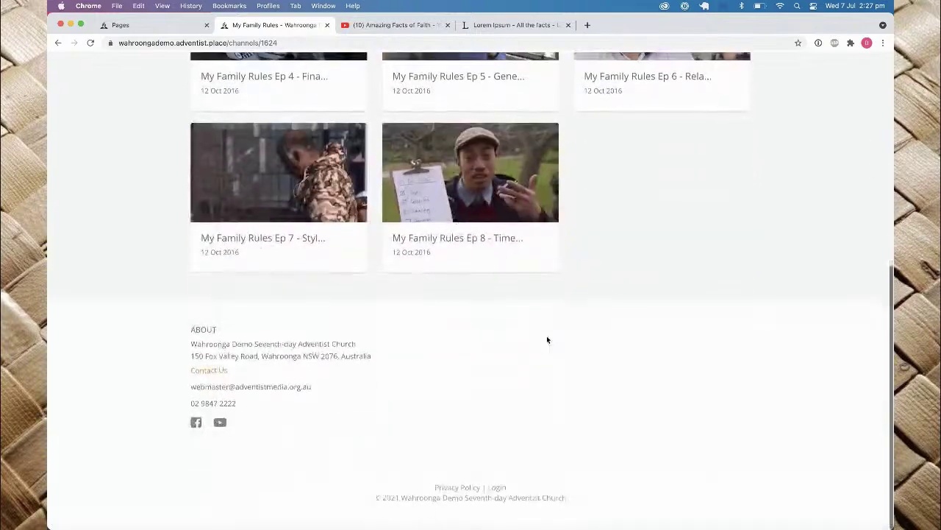
scroll(547, 335, "up", 9)
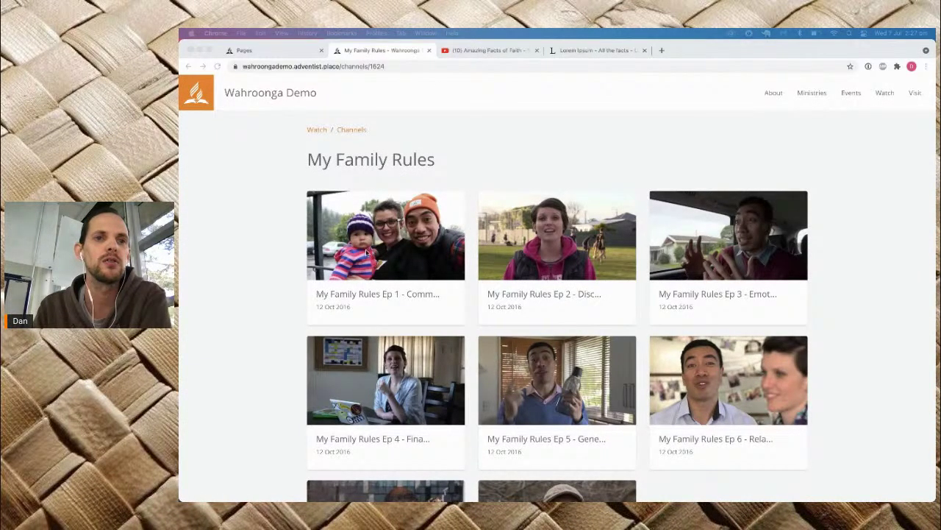
left_click(274, 52)
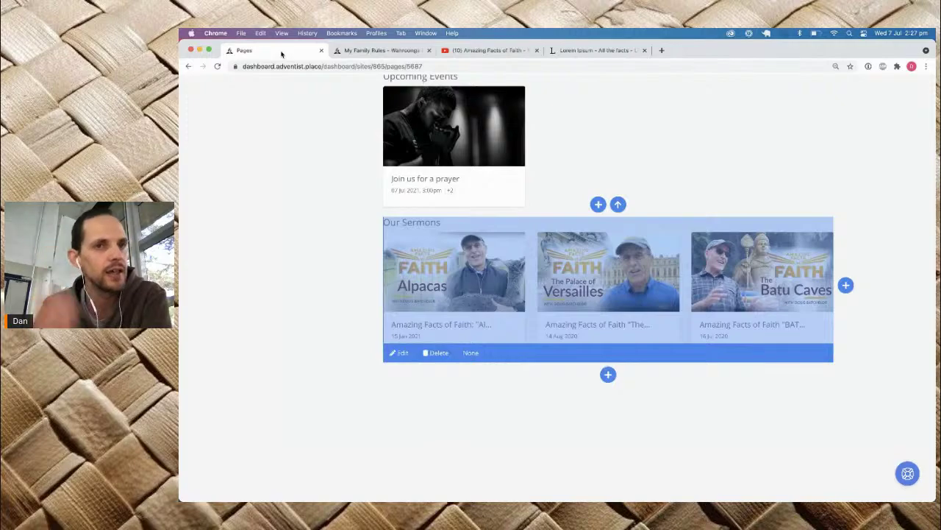
Step: Open Content > Resources to show the empty Resource Groups list
scroll(448, 341, "up", 2)
scroll(258, 415, "up", 5)
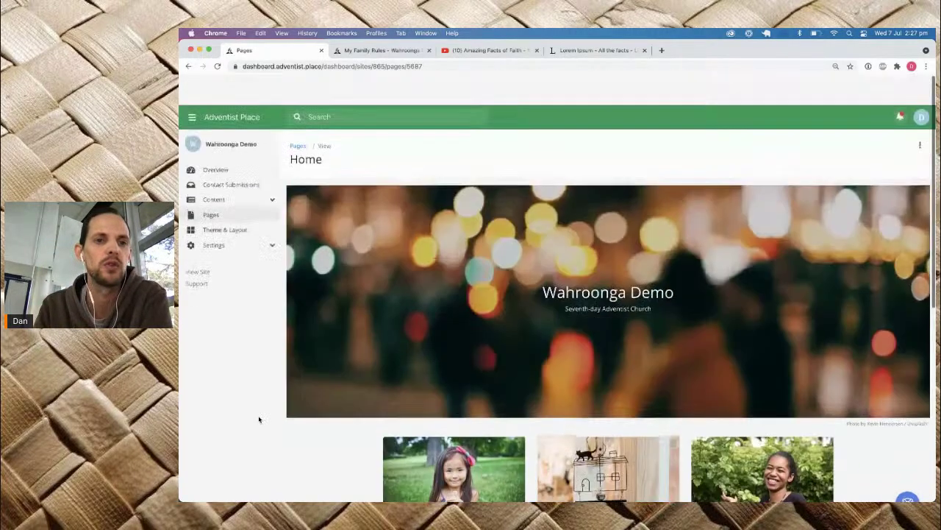
left_click(225, 171)
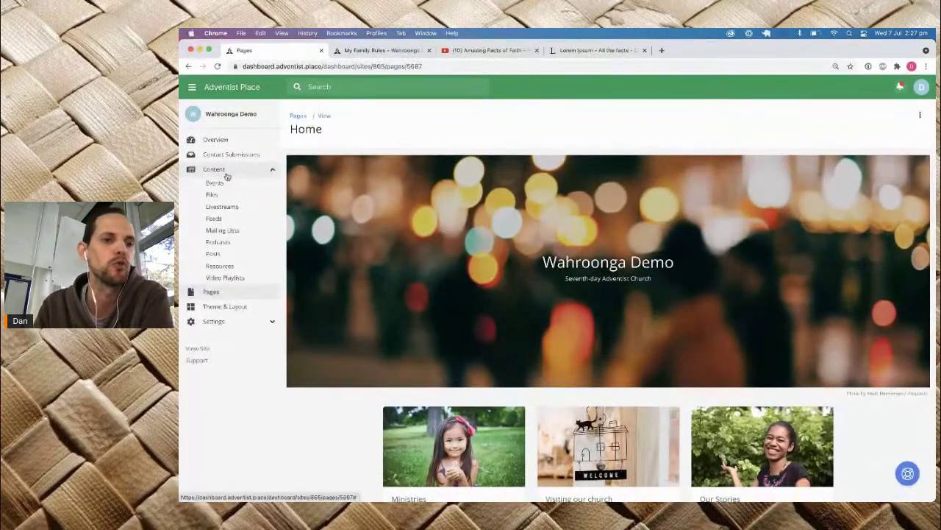
left_click(218, 266)
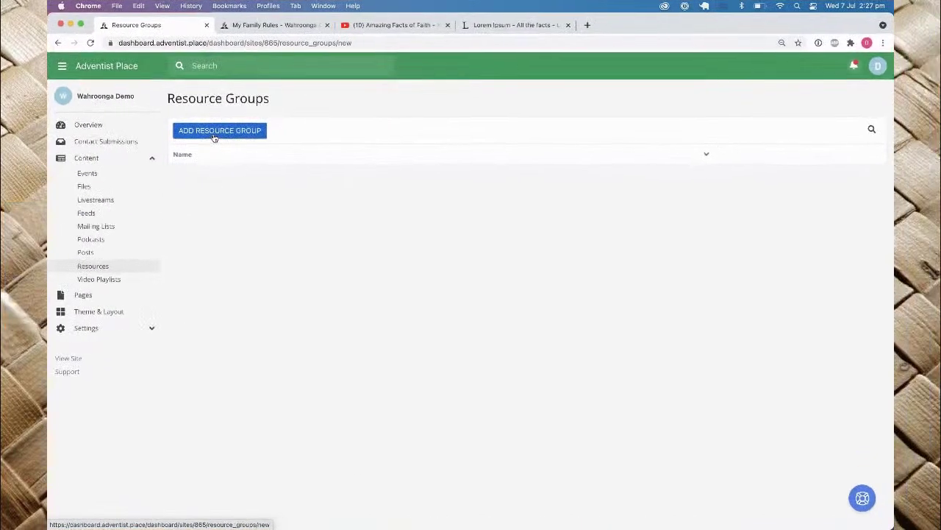
Step: Add a resource group, name it Bulletins, and bring up the Image library
left_click(329, 147)
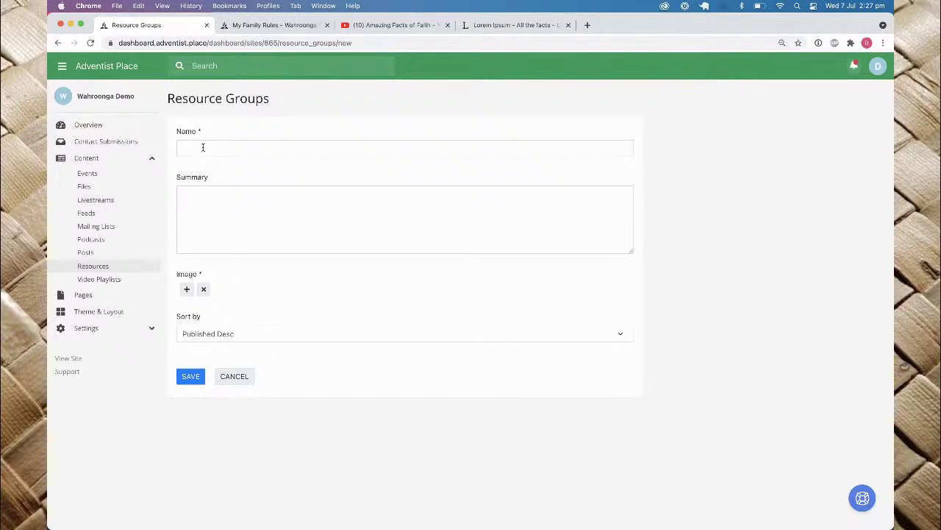
left_click(203, 148)
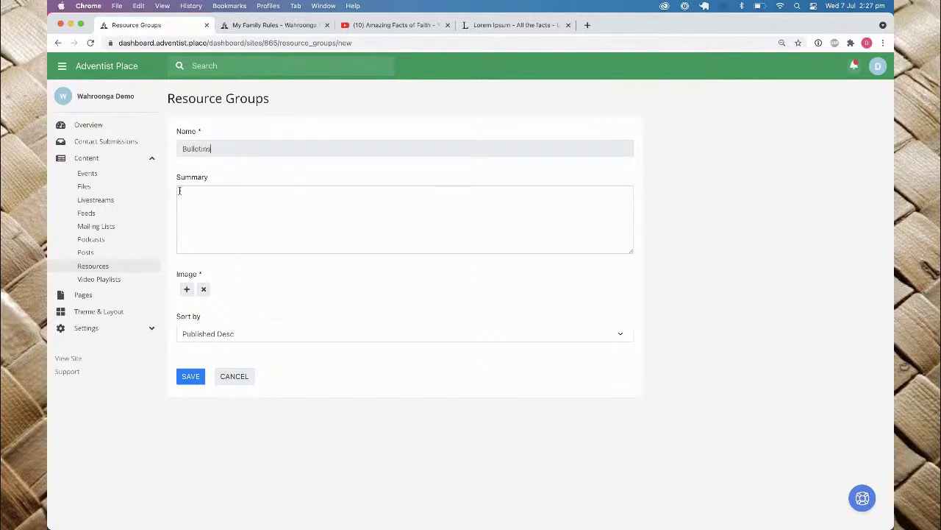
left_click(224, 210)
left_click(187, 289)
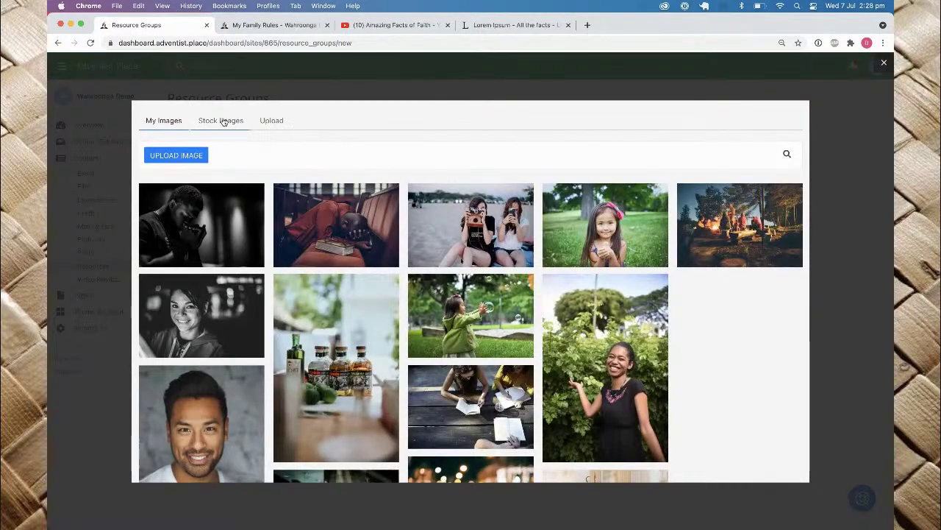
Step: Search the Stock Images library for 'bulletin' and browse the results
left_click(223, 122)
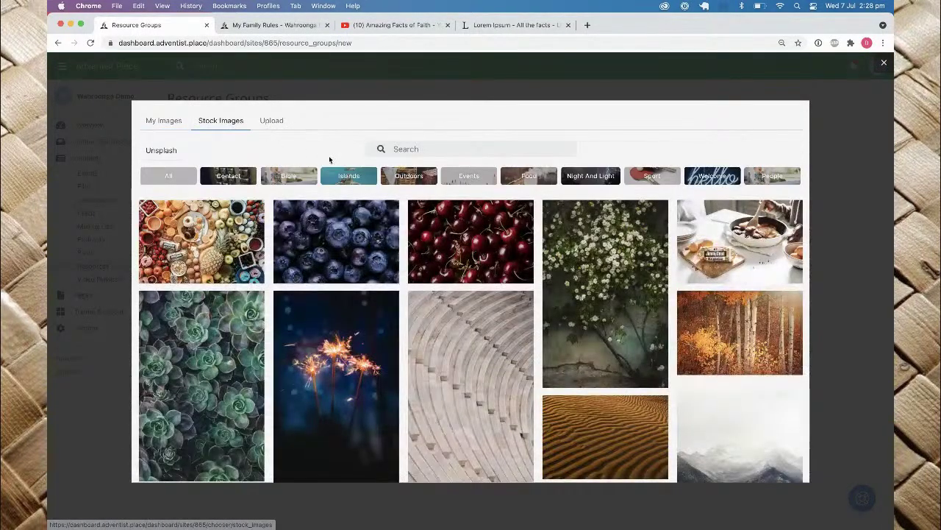
left_click(278, 127)
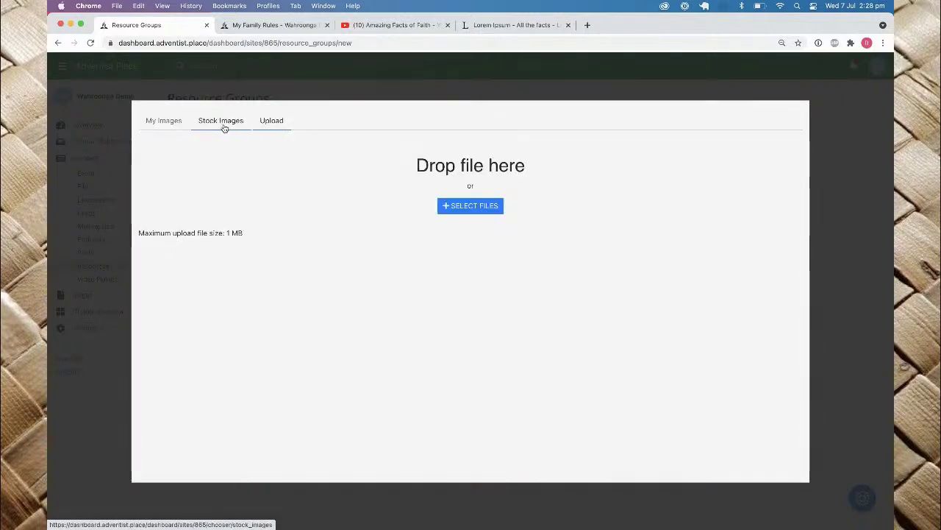
left_click(225, 127)
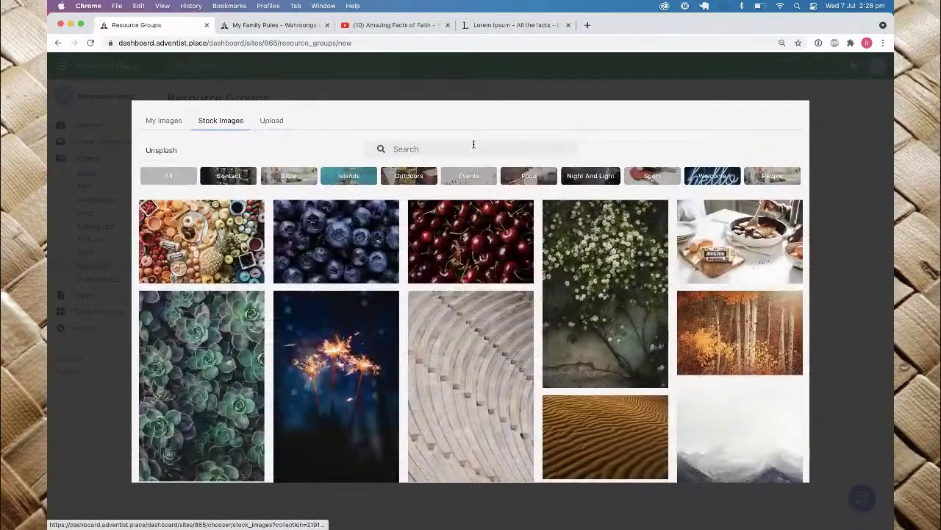
type("bulletin")
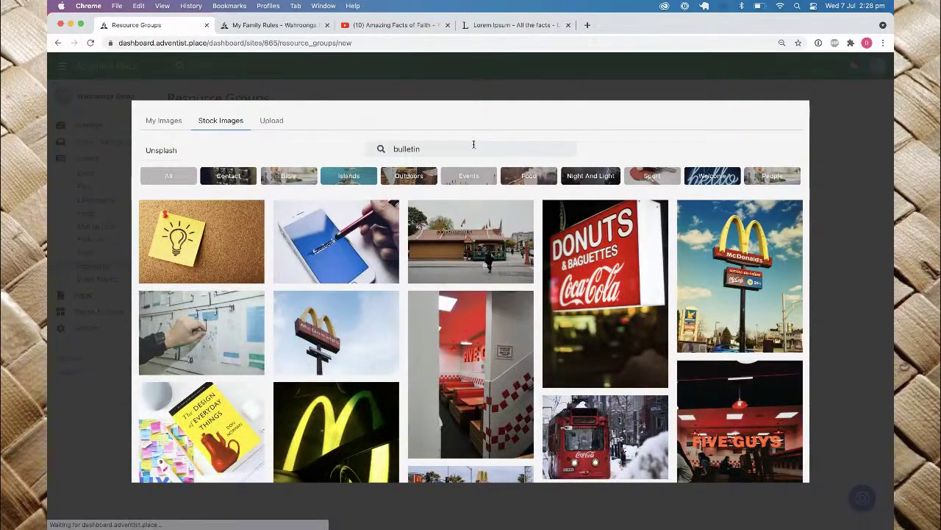
scroll(489, 264, "down", 15)
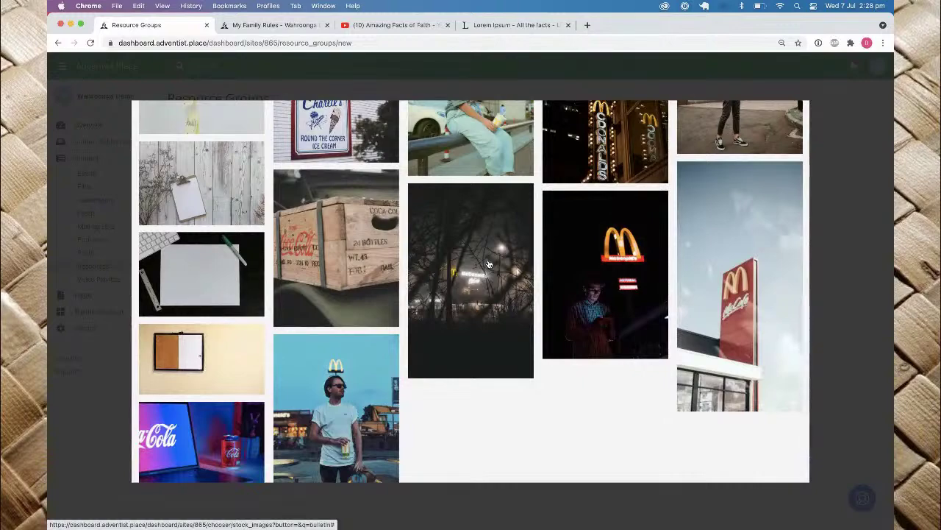
scroll(489, 264, "down", 5)
scroll(385, 155, "up", 5)
Step: Search 'document' instead and pick the old printed-document photo as the image
double_click(403, 149)
type("document")
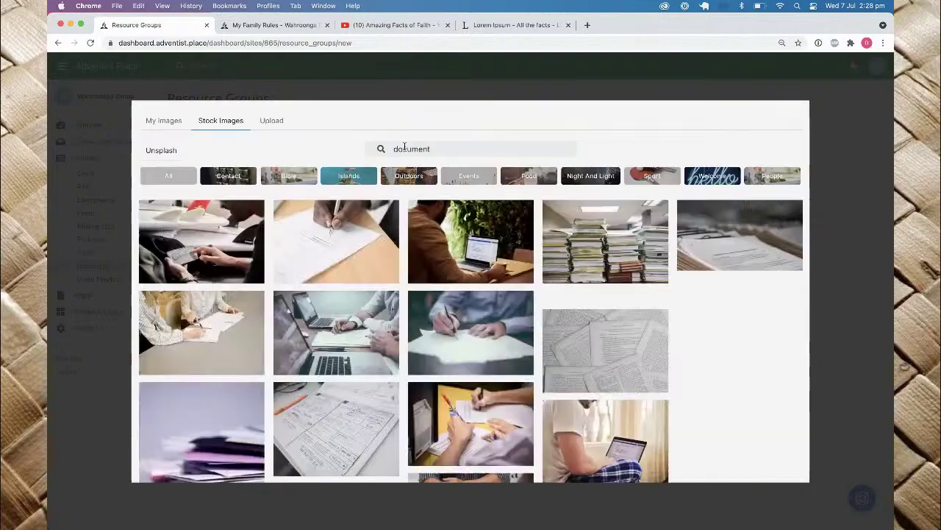
scroll(358, 293, "down", 1)
scroll(358, 292, "down", 2)
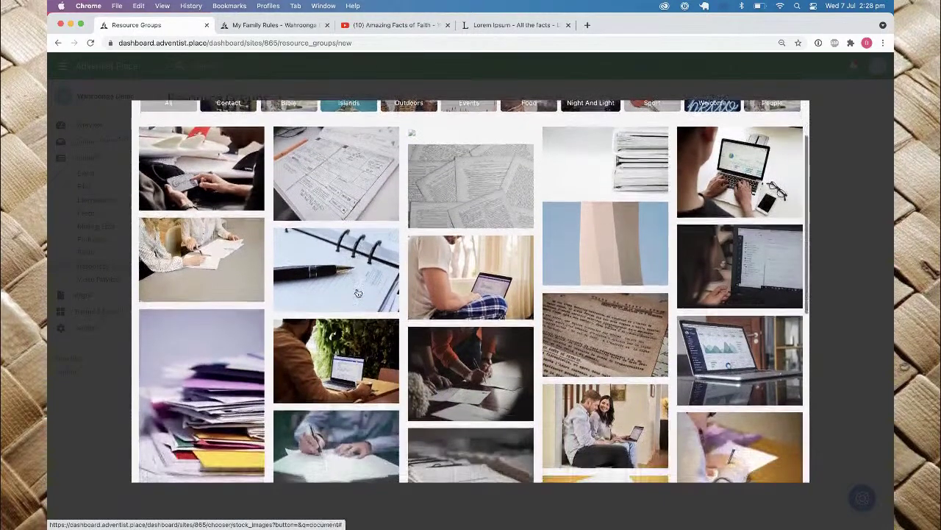
left_click(581, 330)
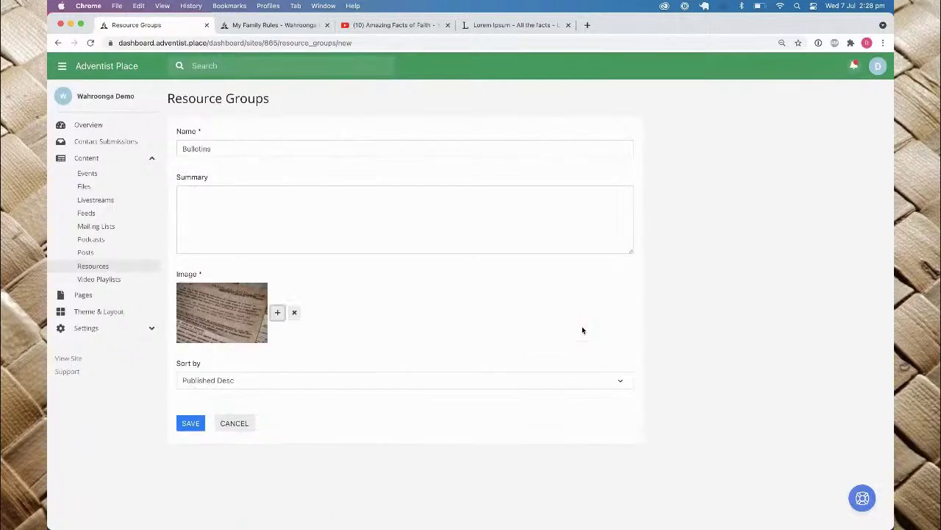
Step: Keep Published Desc as the sort order and save the Bulletins group
left_click(217, 382)
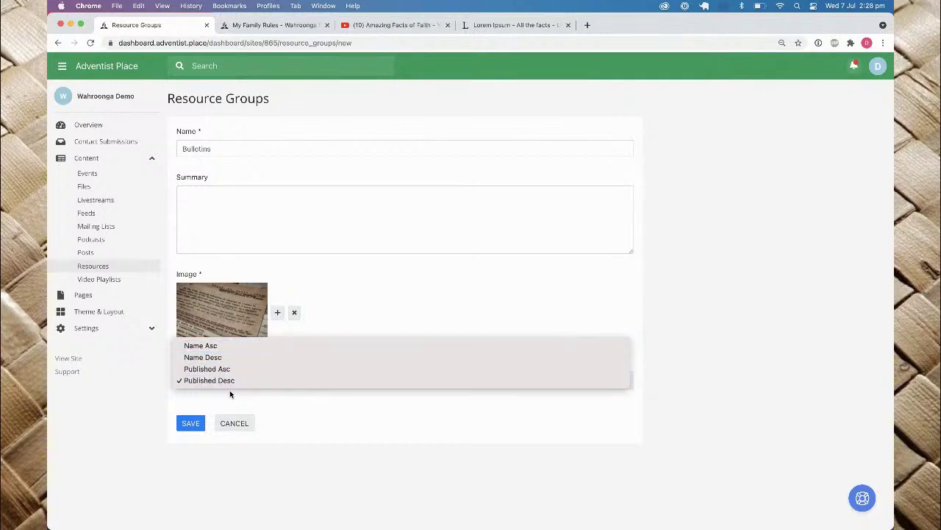
left_click(218, 394)
left_click(189, 423)
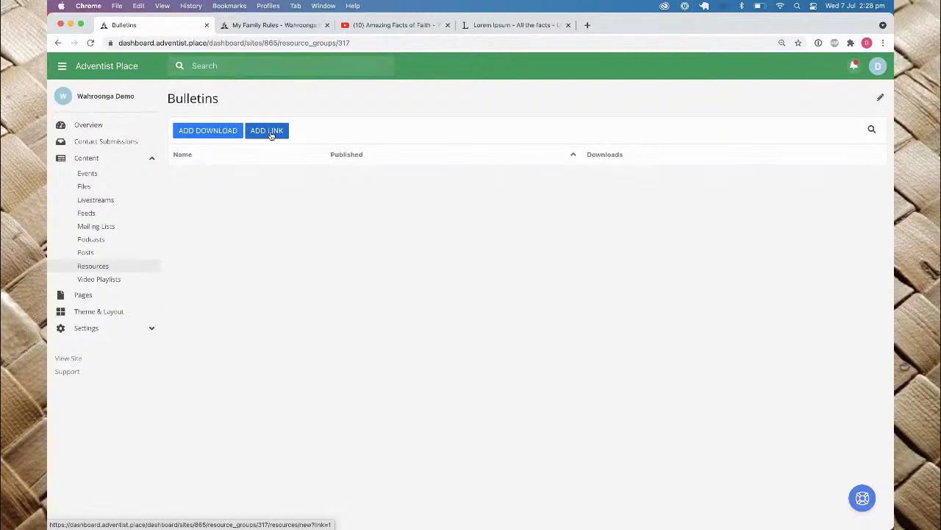
Step: Add the existing 'PDF: Bulletin Demo' document as a download in the group
left_click(212, 136)
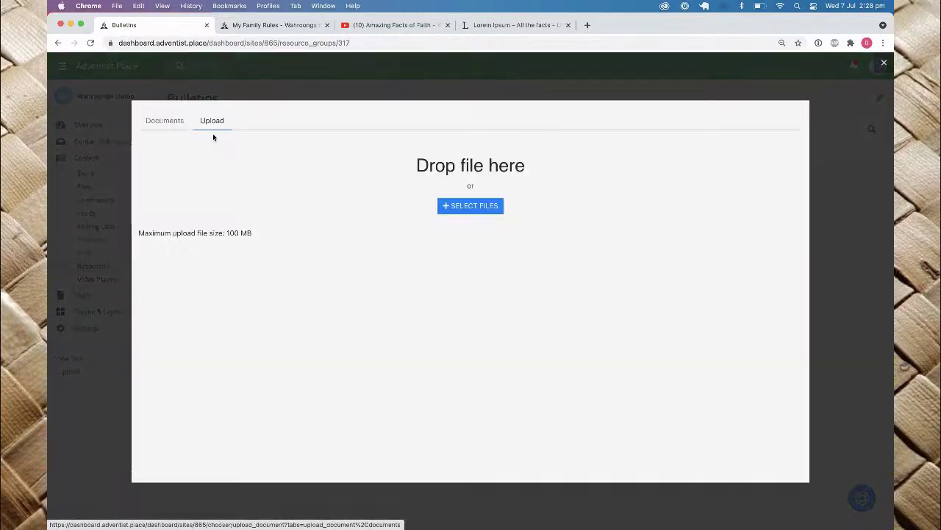
left_click(165, 122)
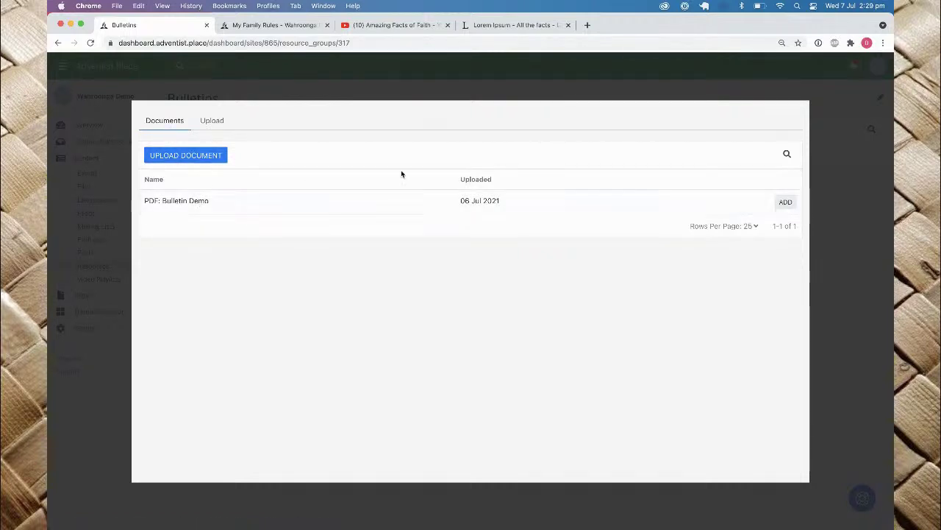
left_click(786, 204)
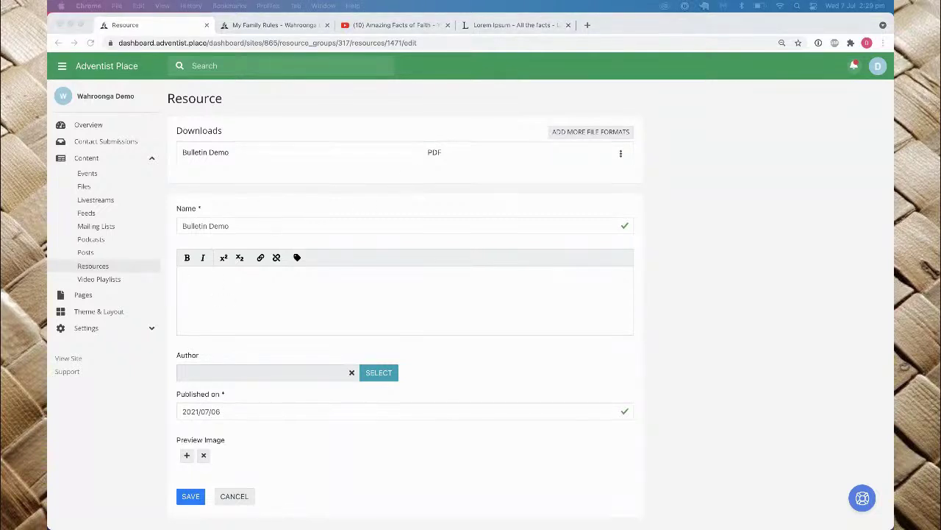
Step: Paste Lorem ipsum text into the resource description
left_click(247, 318)
type("Lorem ipsum dolor sit amet, consectetur adipiscing elit. Integer non maximus ex. Quisque aliquam nec mauris non viverra. In lectus velit, vulputate nec malesuada consequat, laoreet malesuada purus. Nunc iaculis nibh non arcu ullamcorper, ac cursus leo ullamcorper. Nam auctor sed mauris sed aliquet. Cras imperdiet nulla ac nisi eleifend egestas. In hac habitasse platea dictumst.")
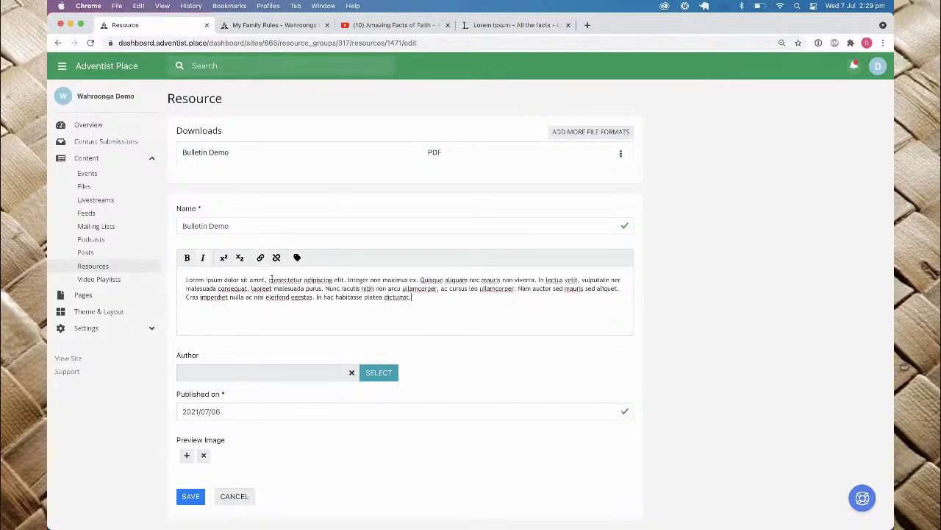
scroll(272, 278, "down", 2)
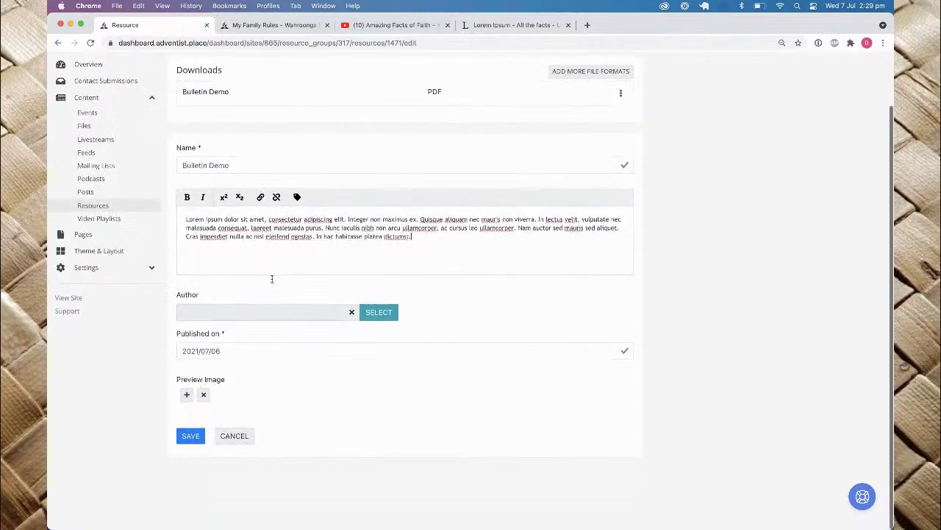
Step: Create a new person 'Bulletin Editor' and set them as the resource's author
left_click(381, 316)
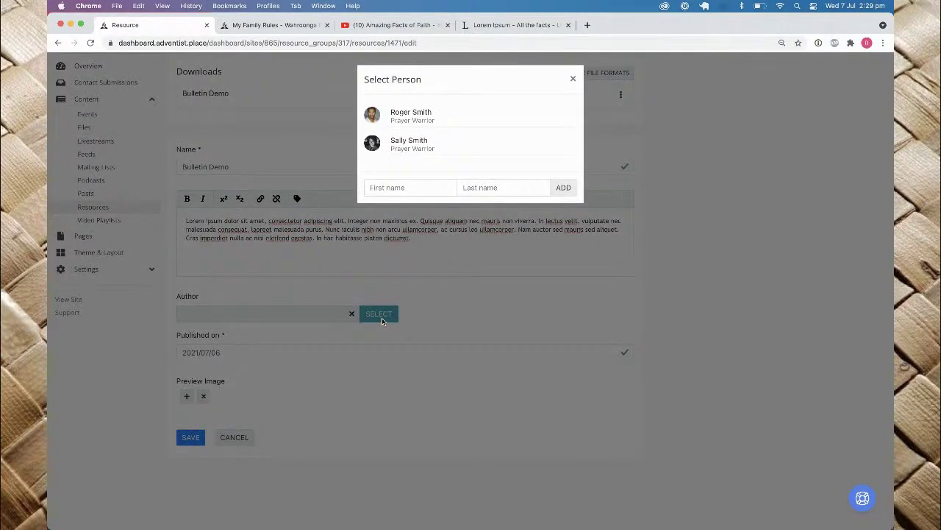
left_click(406, 187)
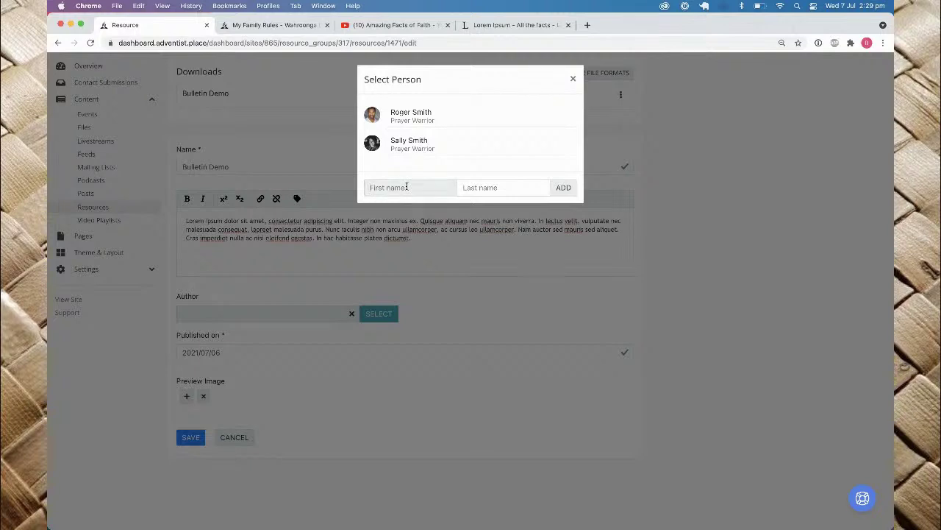
type("Bulletin")
key("Tab")
type("Editor")
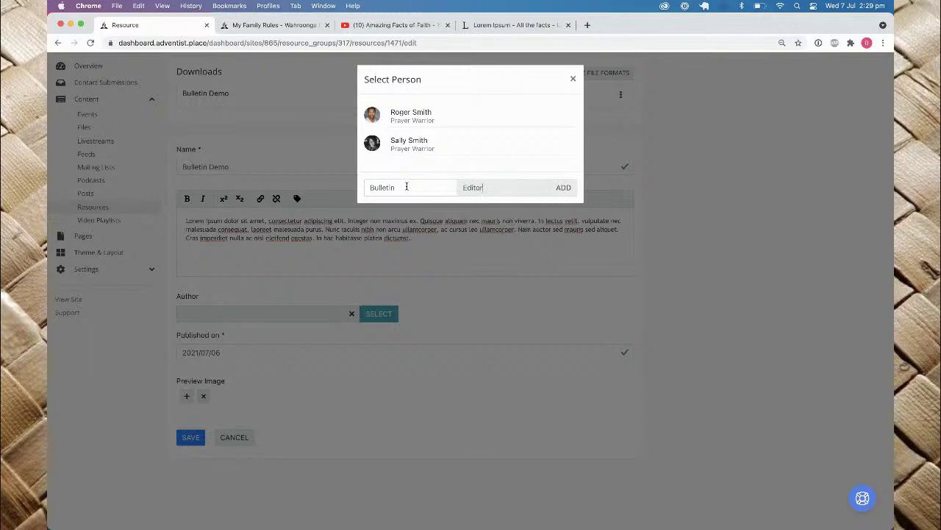
left_click(564, 187)
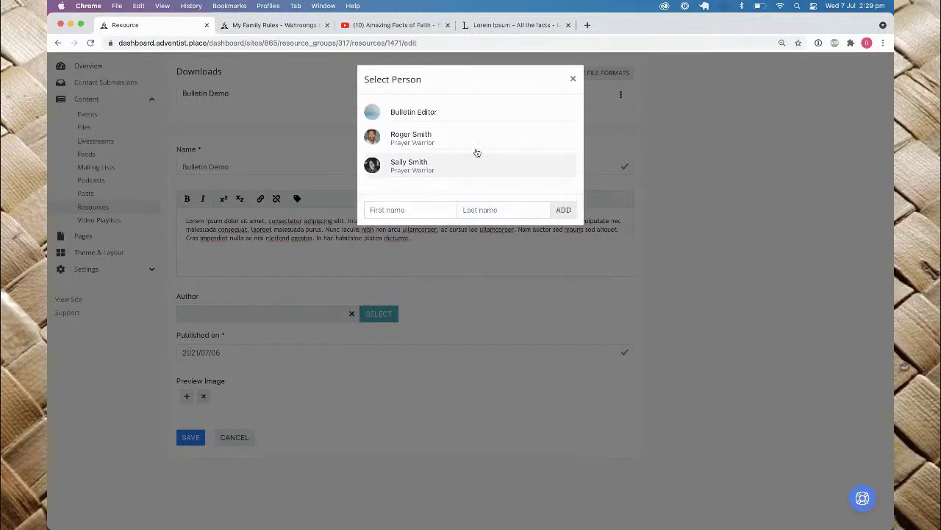
left_click(417, 114)
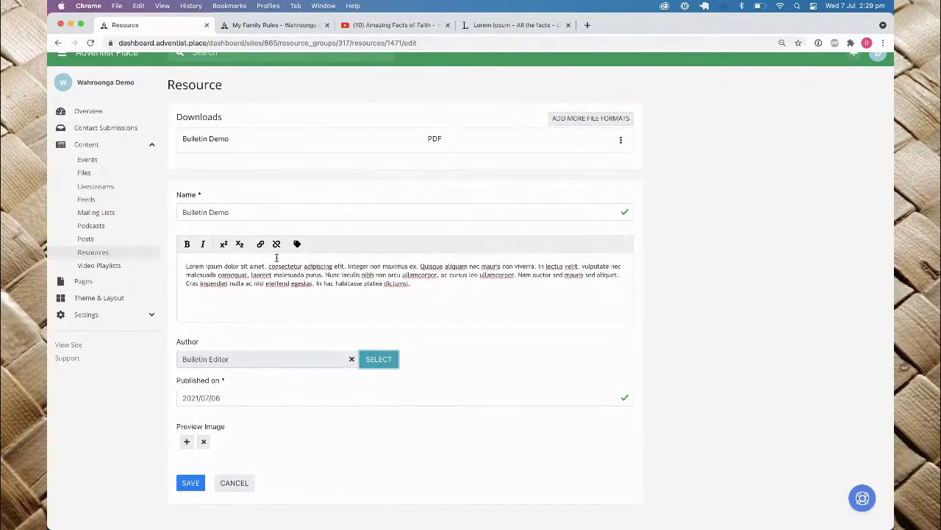
Step: Save the Bulletin Demo resource
scroll(273, 257, "down", 3)
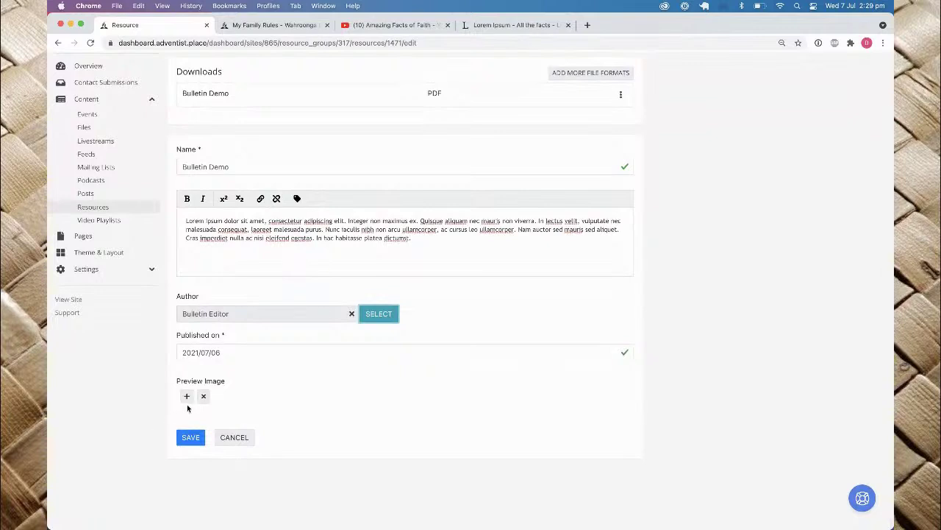
left_click(190, 439)
left_click(190, 439)
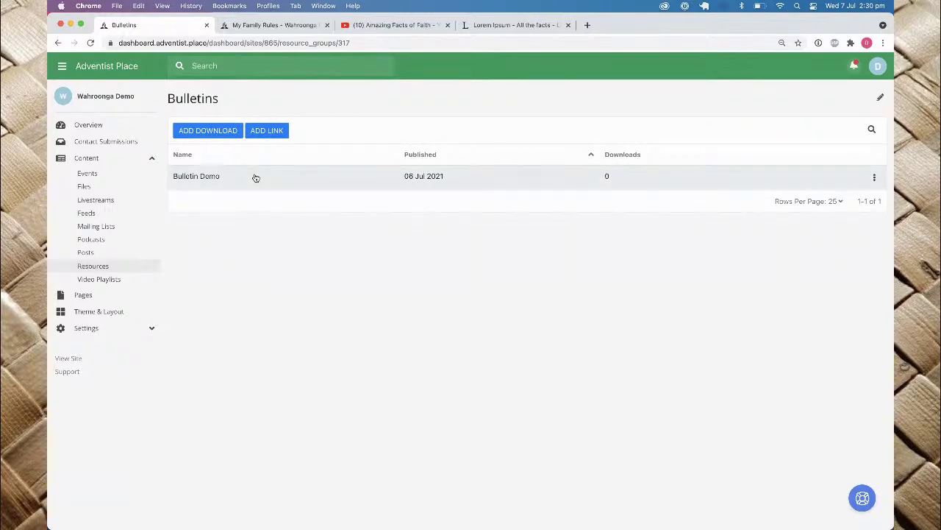
Step: Check the live site, then open the Main Menu editor under Theme & Layout
left_click(272, 25)
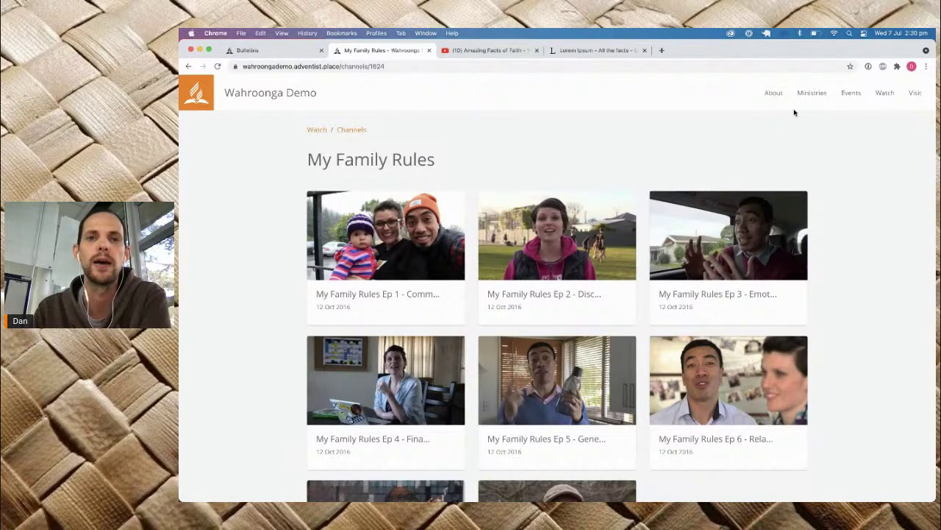
left_click(255, 51)
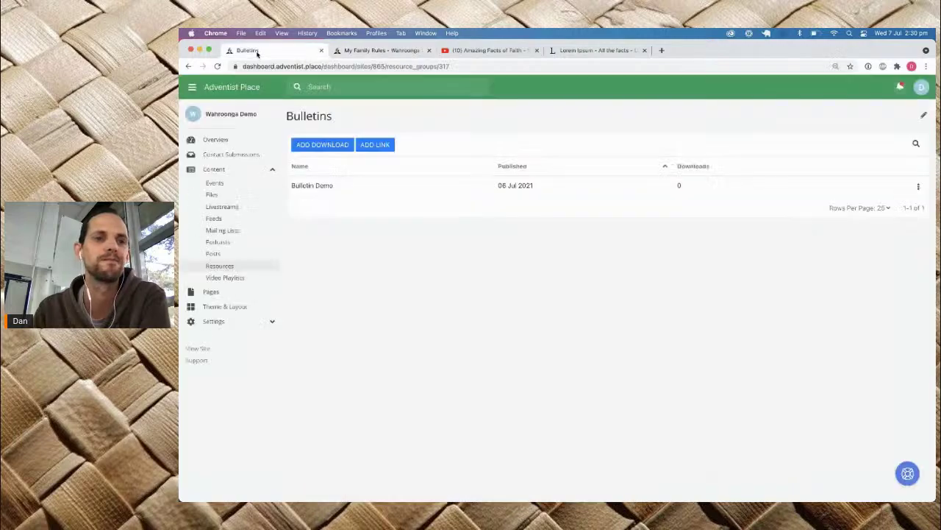
left_click(224, 307)
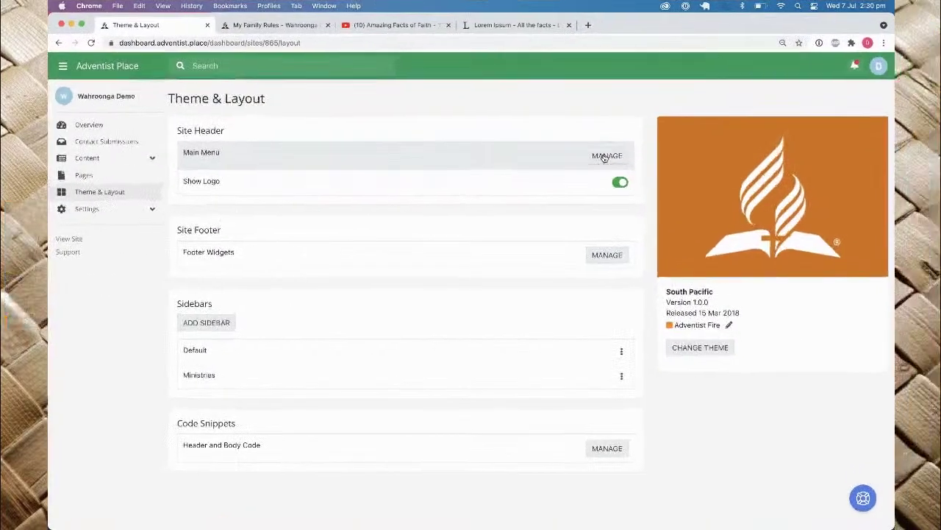
left_click(679, 167)
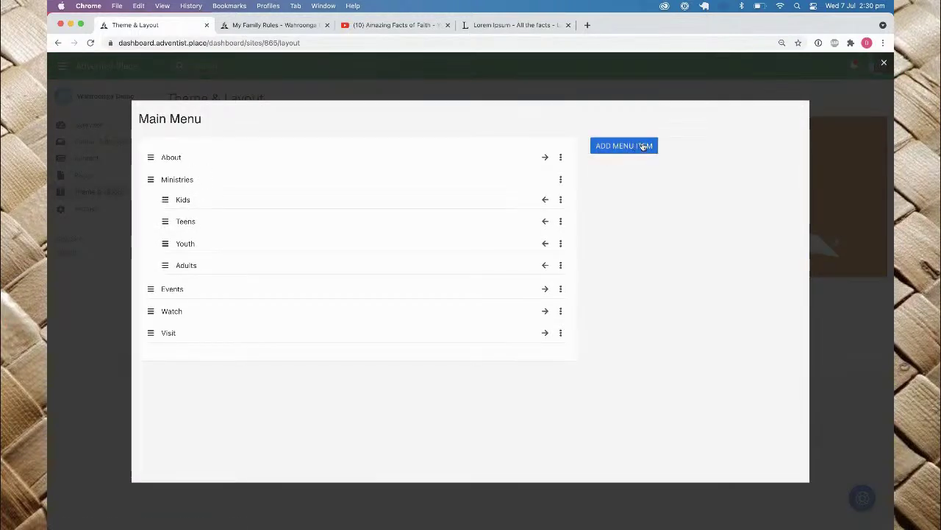
Step: Start a new main menu item, compare its link types, and choose Page
left_click(604, 146)
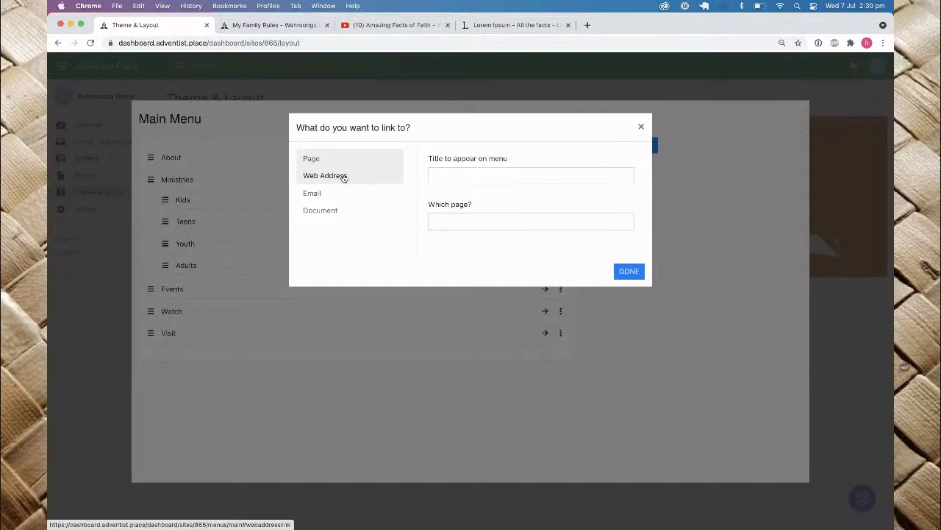
left_click(344, 178)
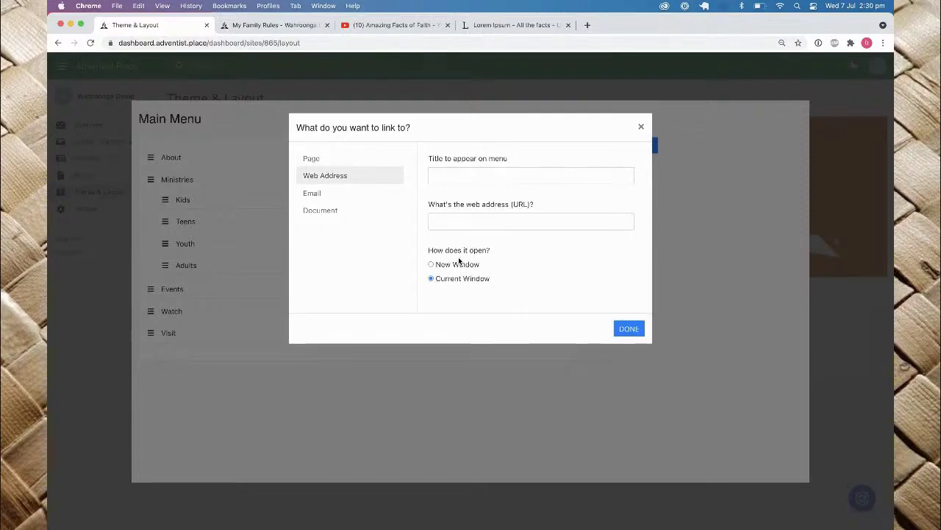
left_click(318, 193)
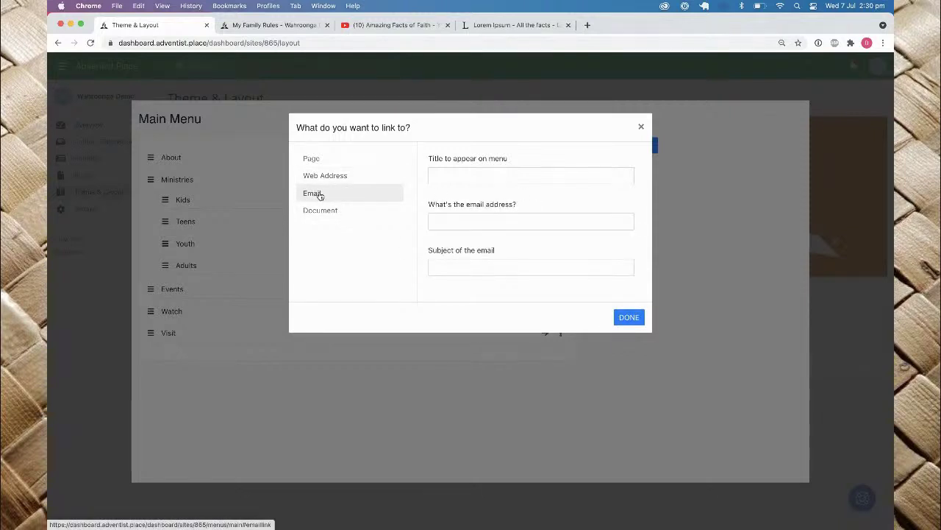
left_click(315, 211)
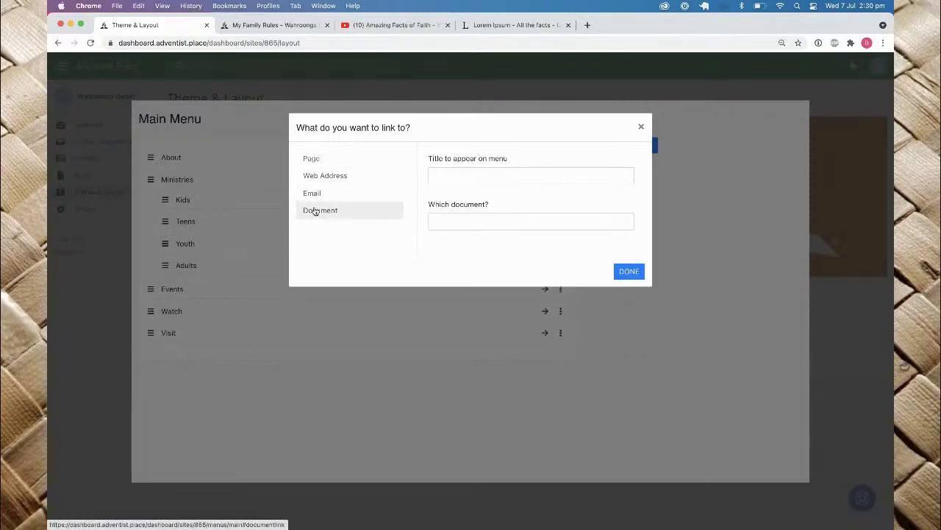
left_click(313, 159)
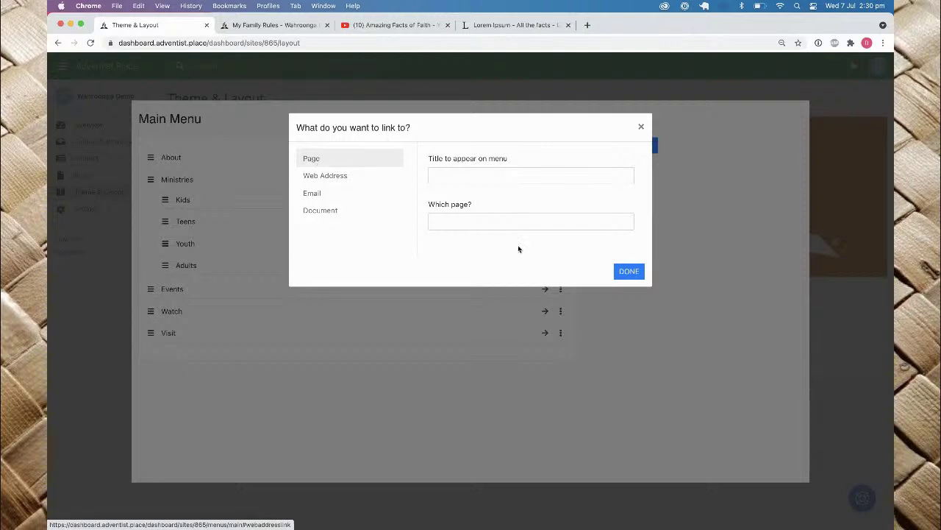
Step: Link the item to the Resources page titled Bulletins, moved between Events and Watch
left_click(500, 227)
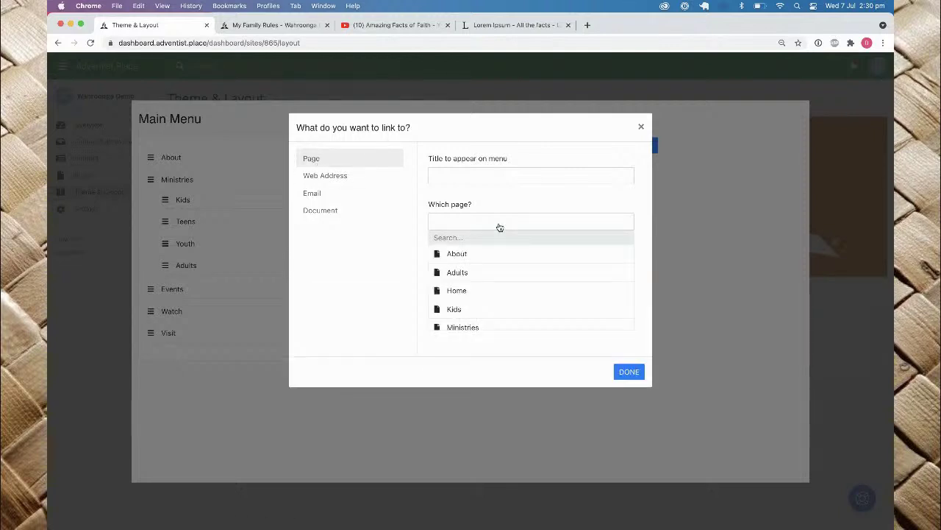
scroll(481, 275, "down", 5)
scroll(482, 277, "down", 6)
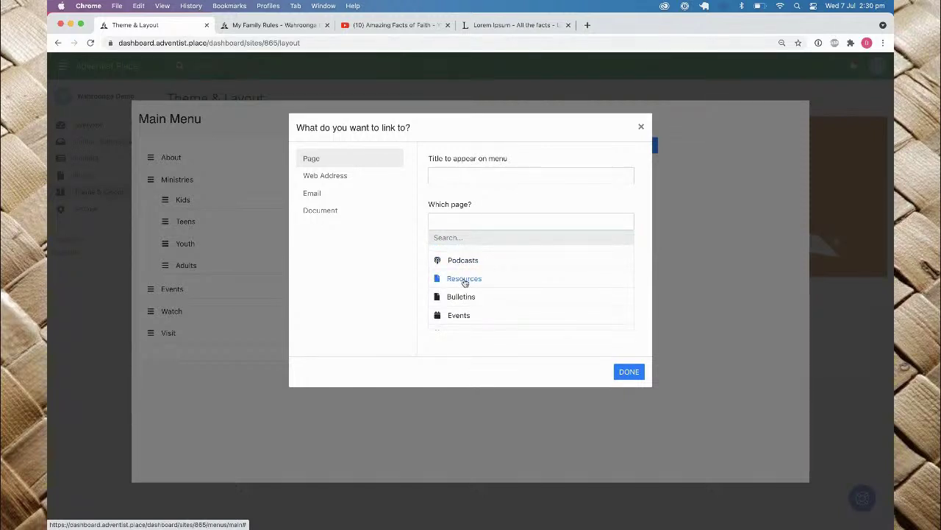
scroll(465, 282, "down", 1)
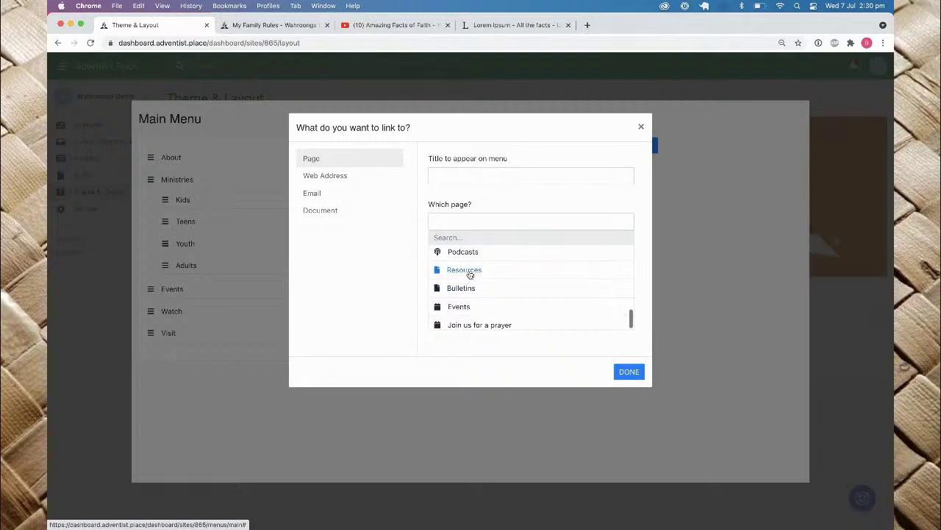
left_click(469, 272)
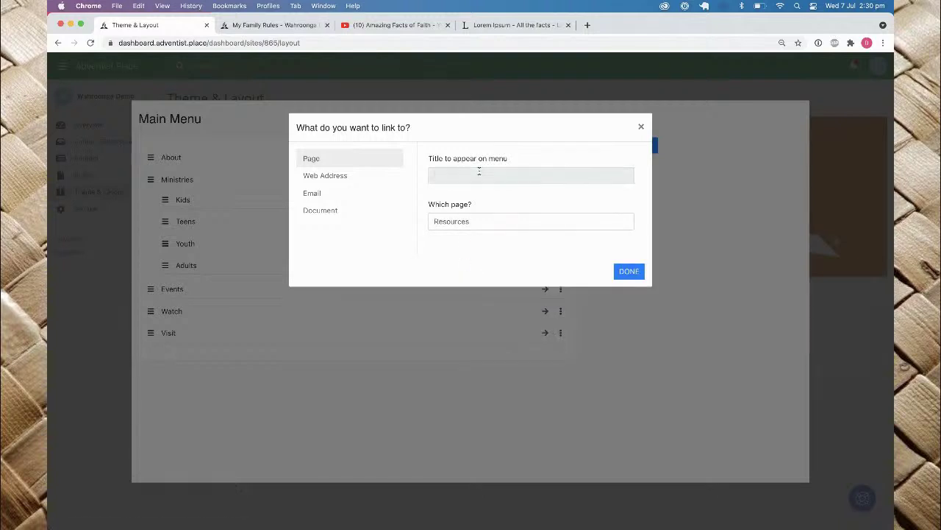
type("Bulletins")
left_click(627, 271)
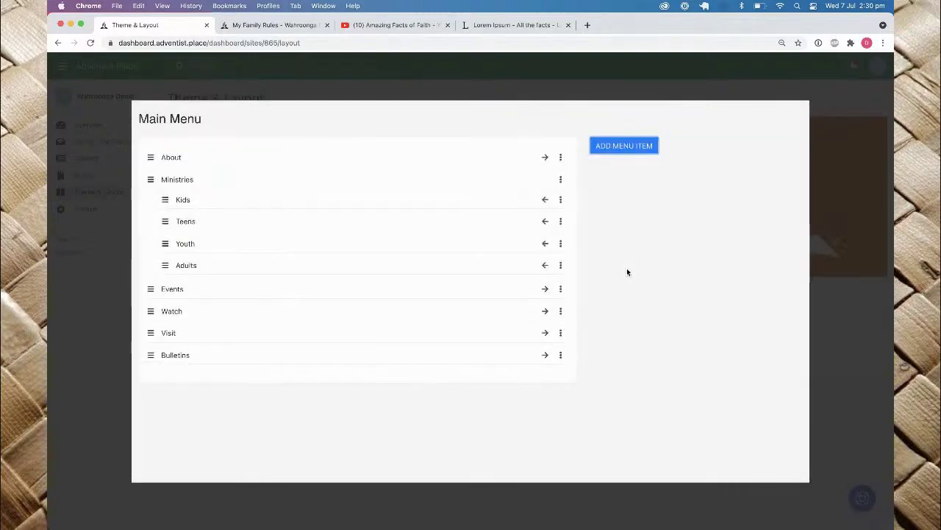
left_click_drag(151, 354, 144, 293)
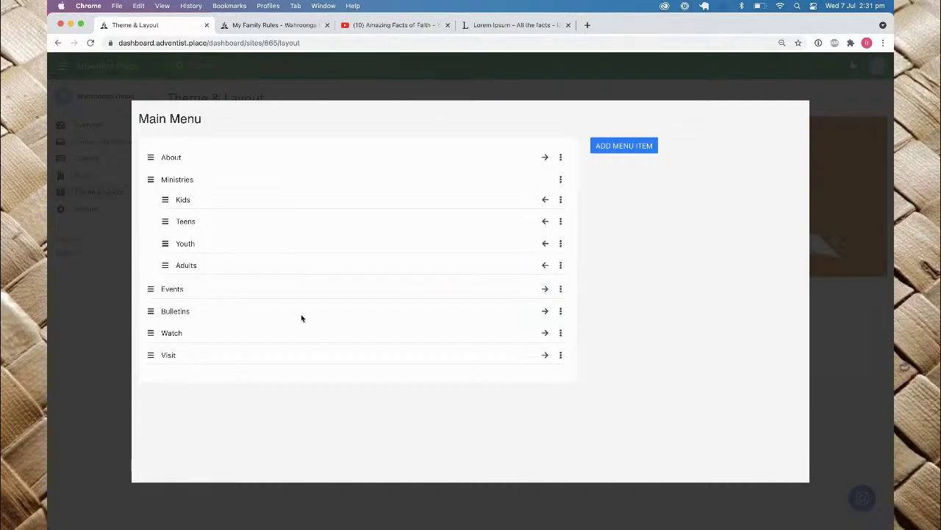
left_click(860, 312)
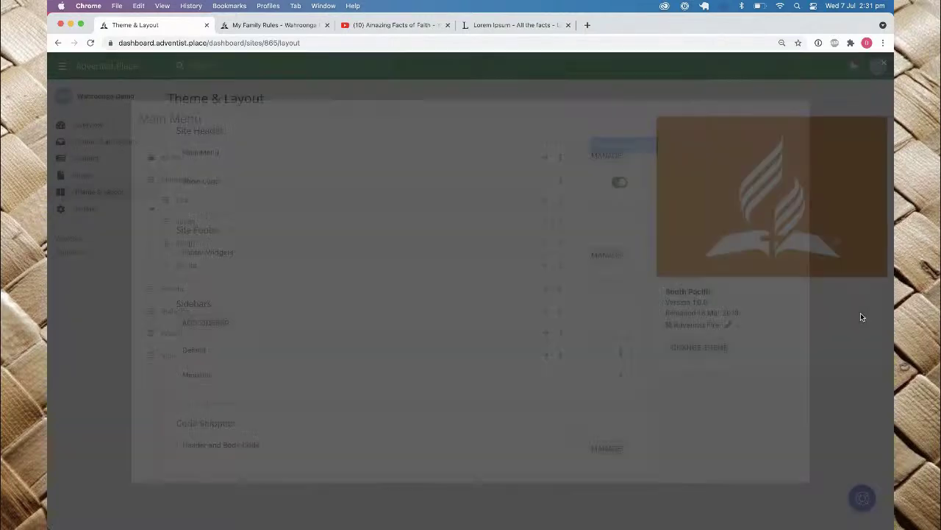
Step: On the live Wahroonga Demo site, follow the new Bulletins link to Resources
left_click(250, 25)
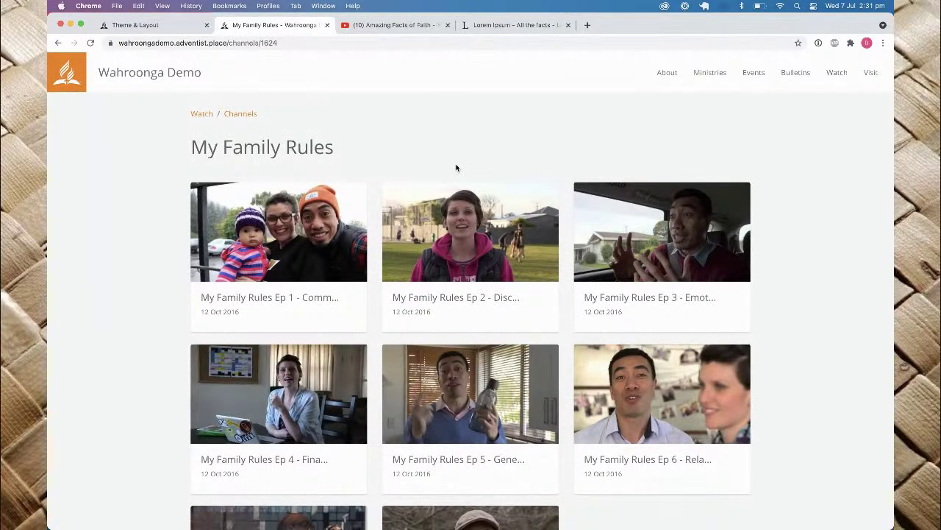
left_click(791, 78)
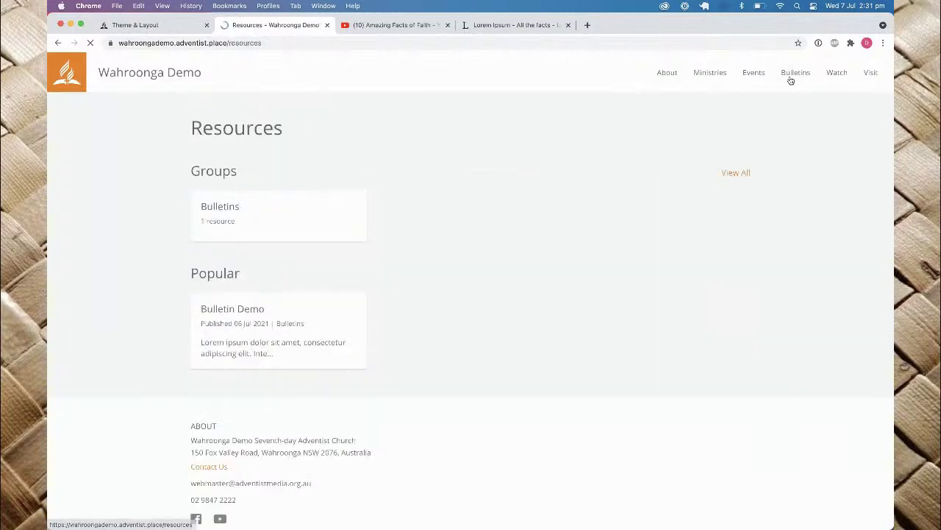
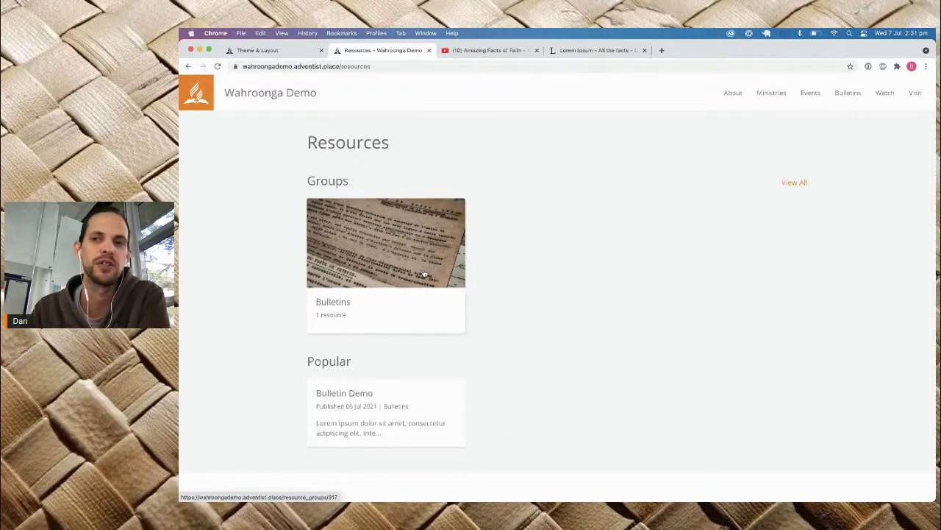
Step: Review the live Bulletins group page and its one bulletin, then go back to Theme & Layout
left_click(358, 253)
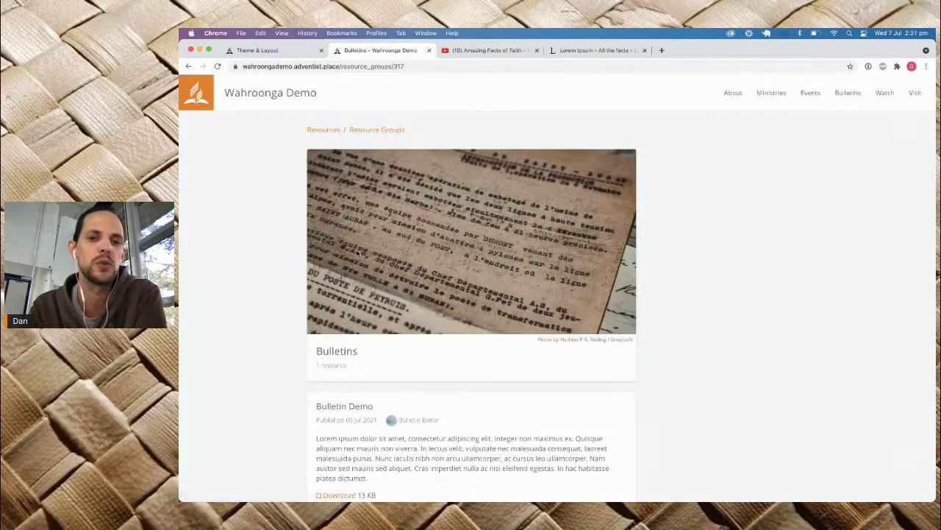
scroll(357, 253, "down", 3)
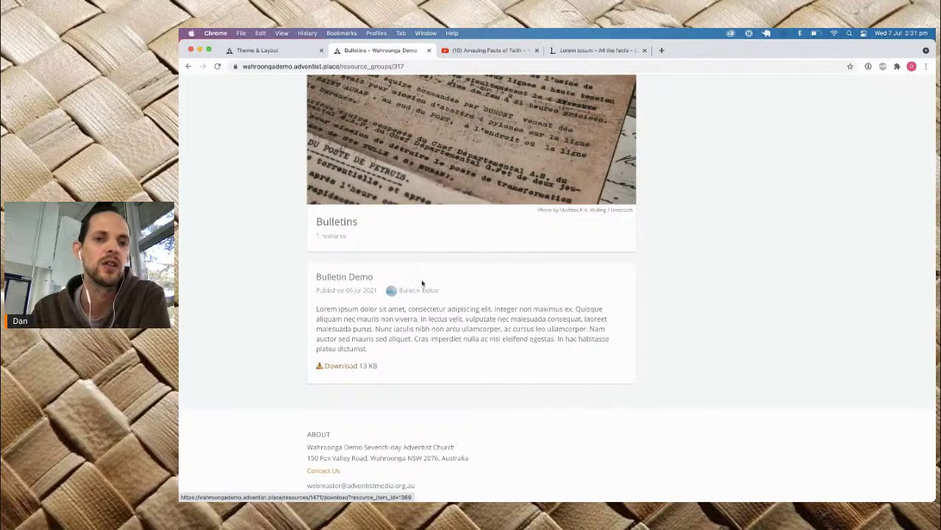
left_click_drag(404, 290, 438, 290)
left_click_drag(358, 291, 310, 294)
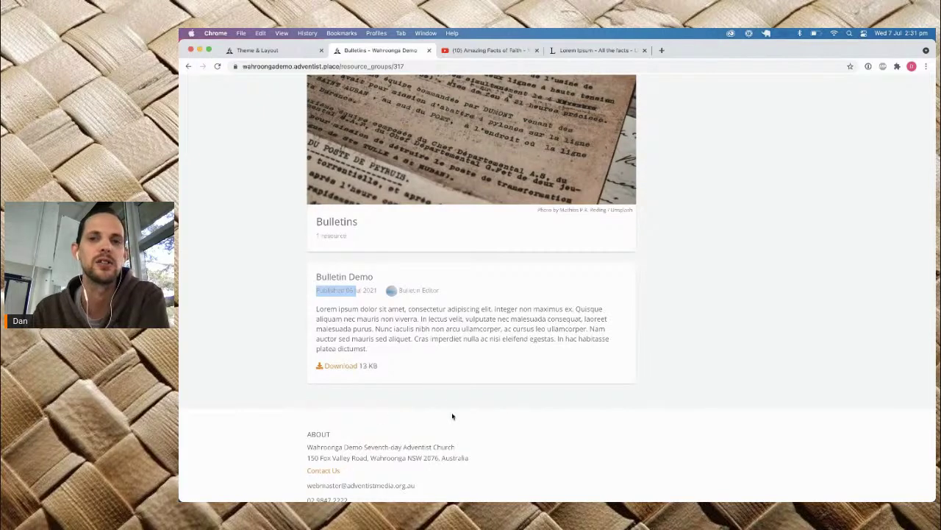
scroll(452, 417, "up", 3)
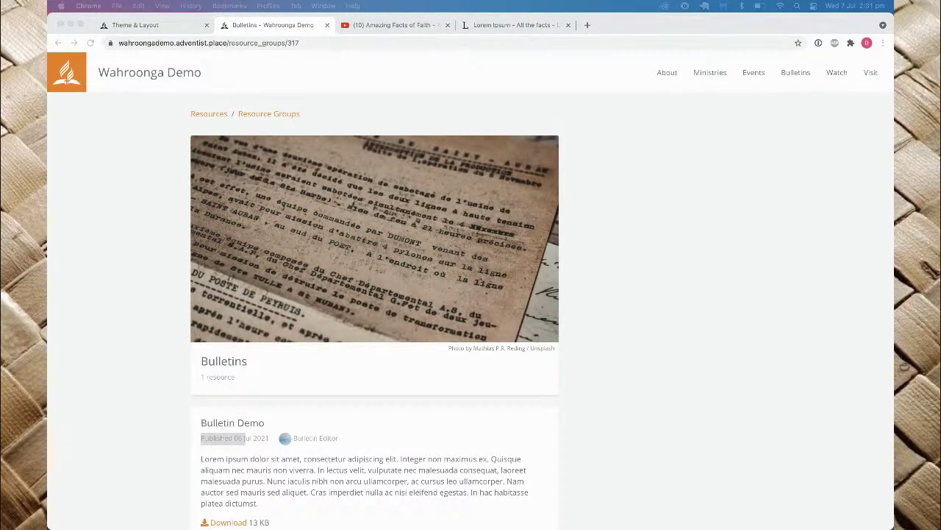
left_click(152, 27)
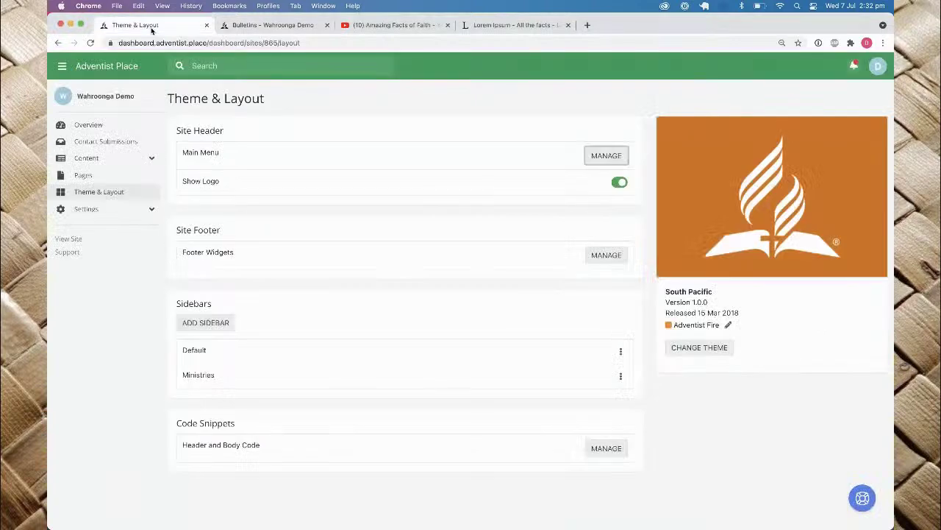
Step: Start a new post titled 'Reach Out' from the Posts list
left_click(120, 159)
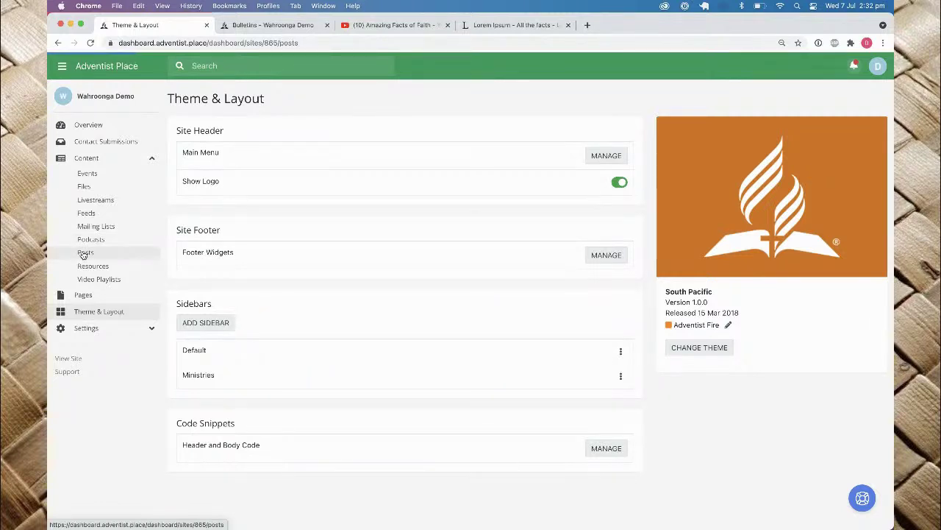
left_click(84, 253)
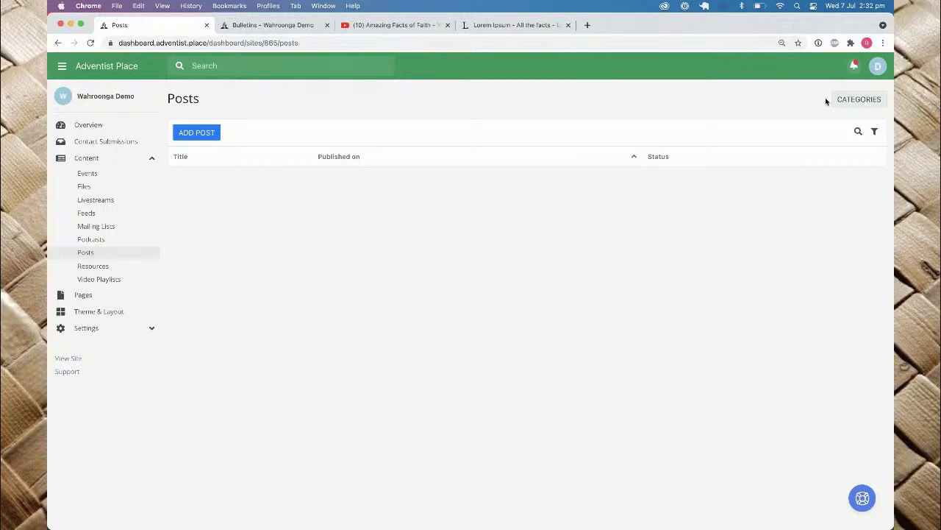
left_click(217, 132)
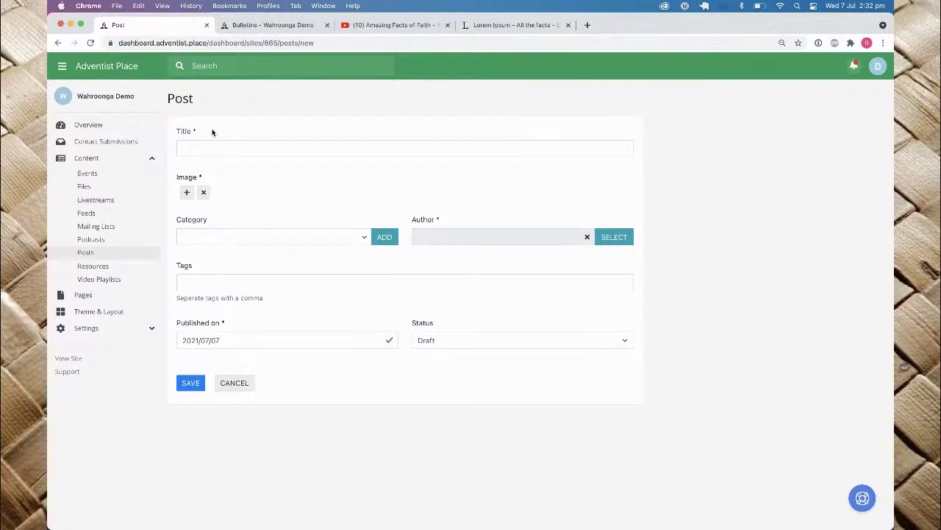
left_click(209, 148)
type("Reach Out")
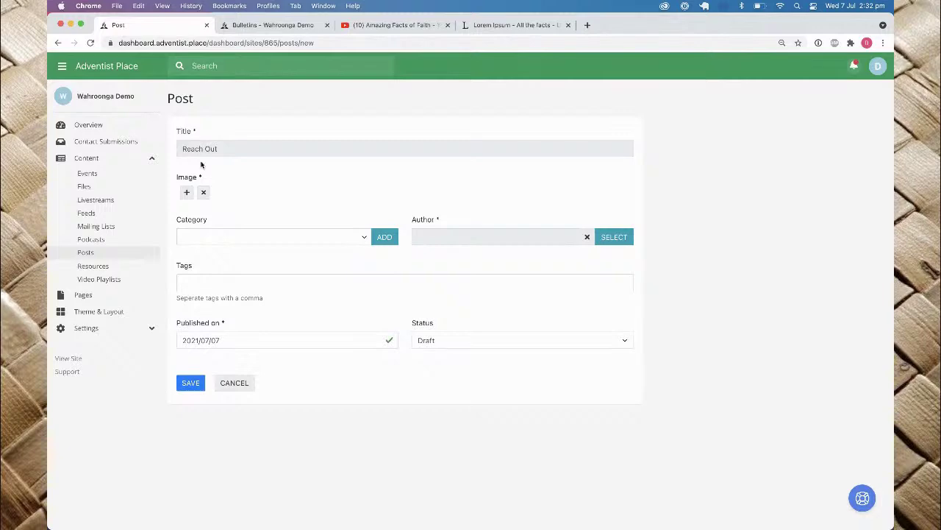
Step: Set the post image to a stock photo of kids in blue shirts from a 'helping' search
left_click(186, 192)
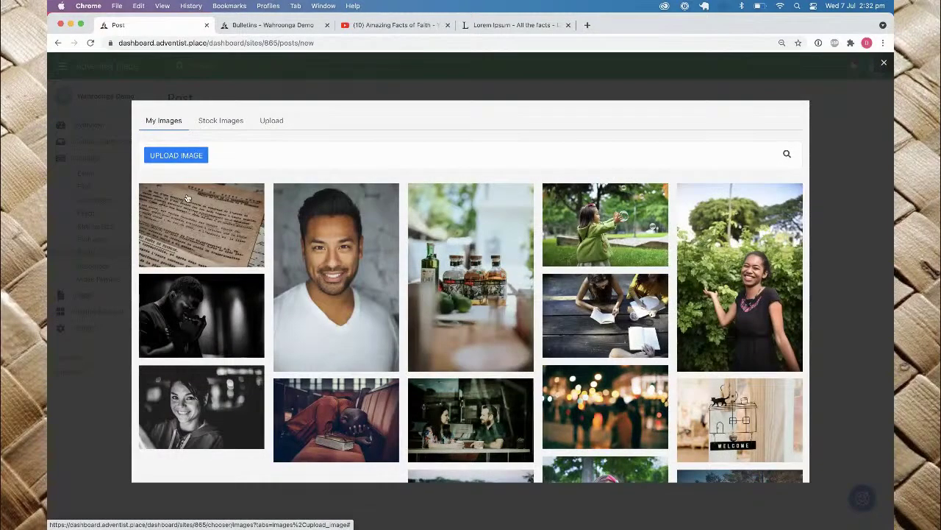
left_click(229, 122)
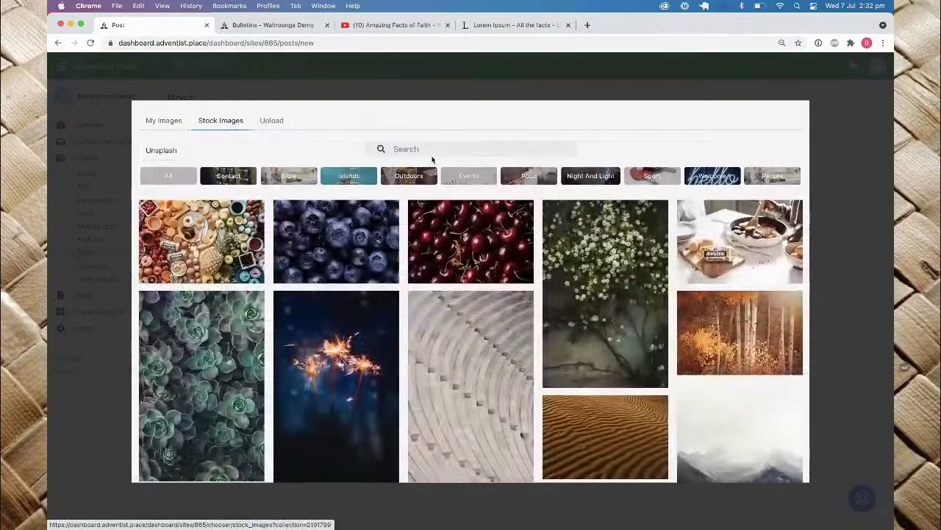
left_click(447, 149)
type("helkping")
key("super+a")
type("helping")
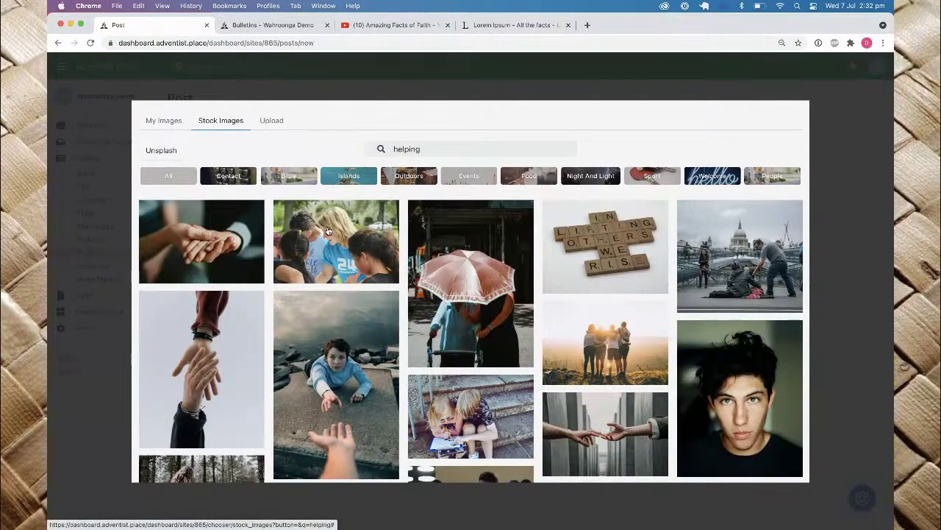
left_click(328, 231)
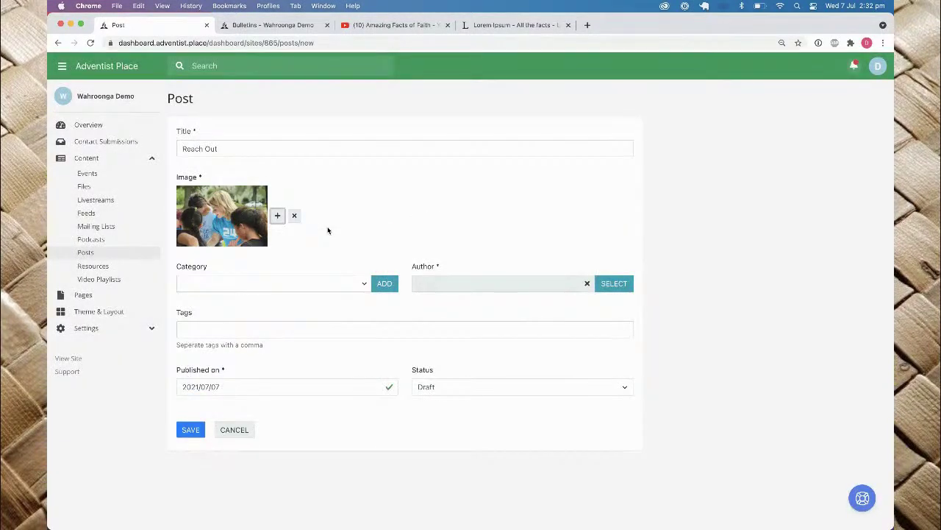
Step: Set author Bulletin Editor, tags 'food, support', status Published, and save the post
left_click(609, 283)
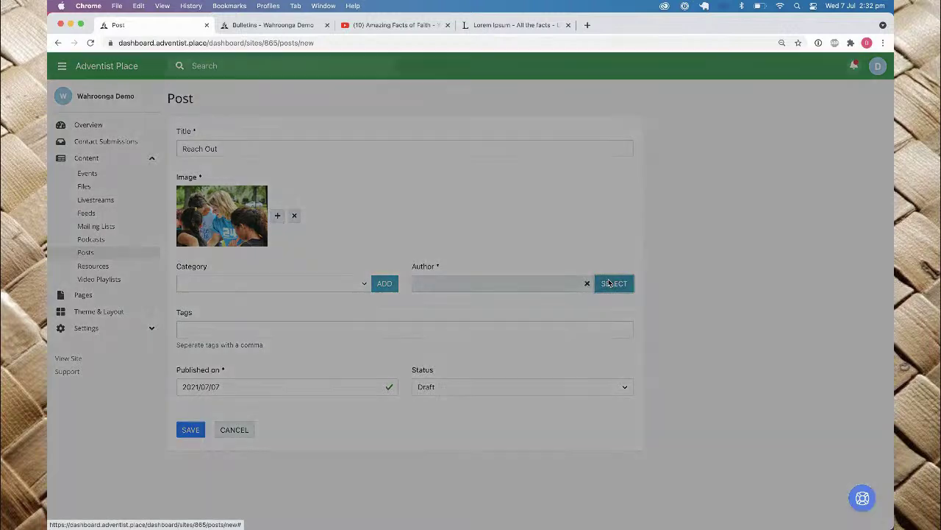
left_click(446, 113)
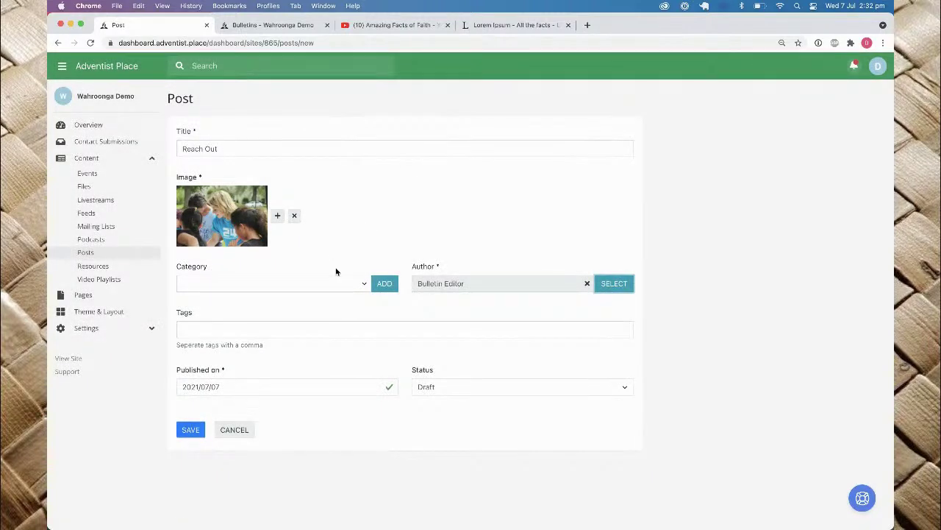
left_click(257, 328)
type("food")
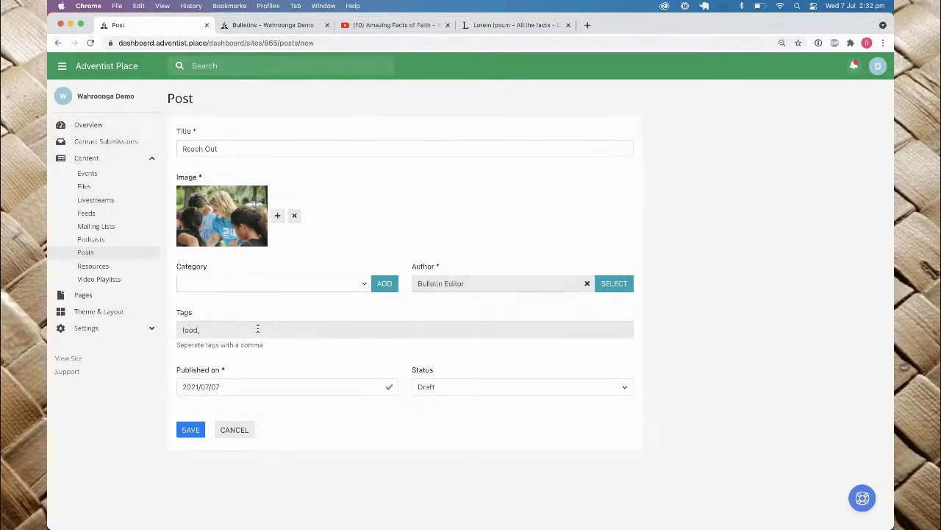
type(", support")
left_click(448, 389)
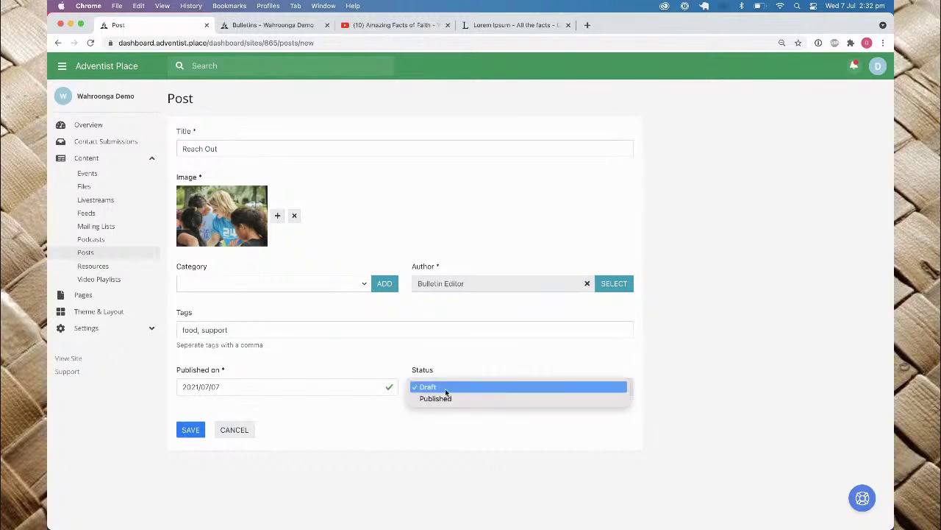
left_click(439, 398)
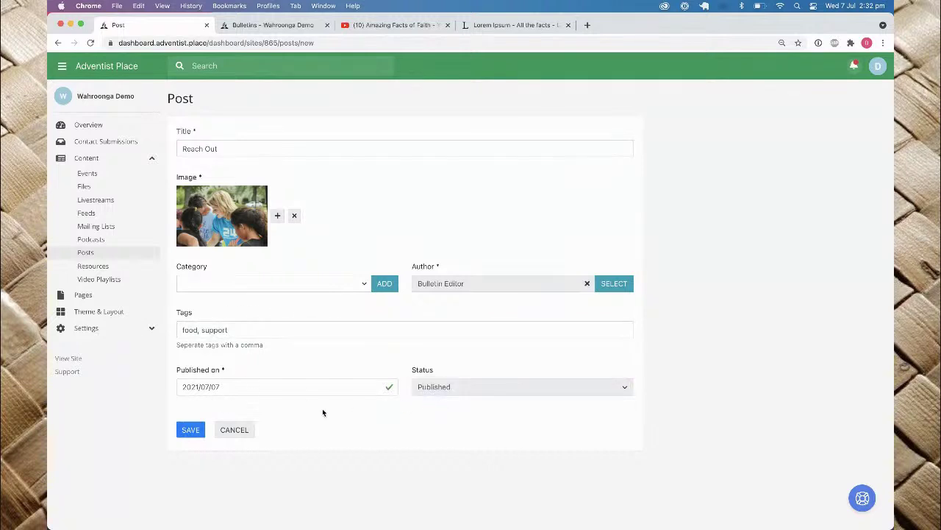
left_click(184, 433)
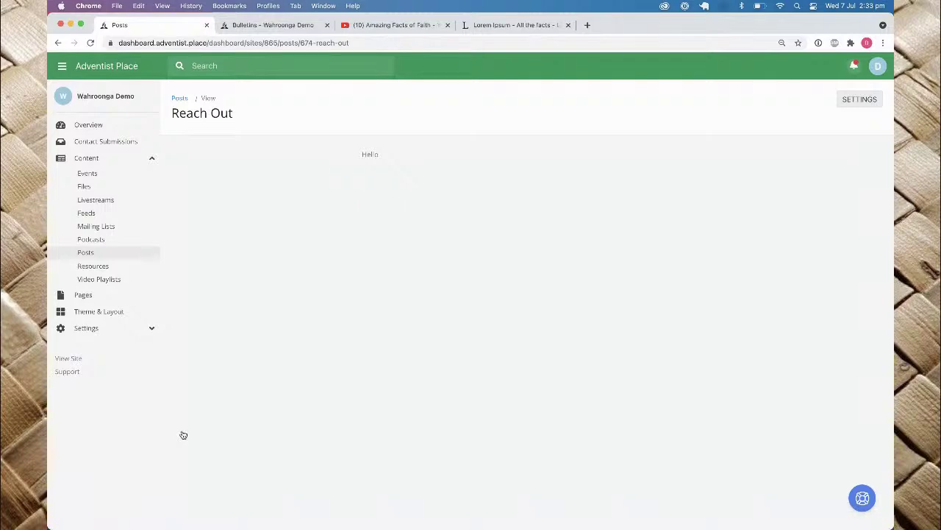
Step: Replace the Hello text block with a pasted Lorem ipsum paragraph in Plain style
mouse_move(397, 185)
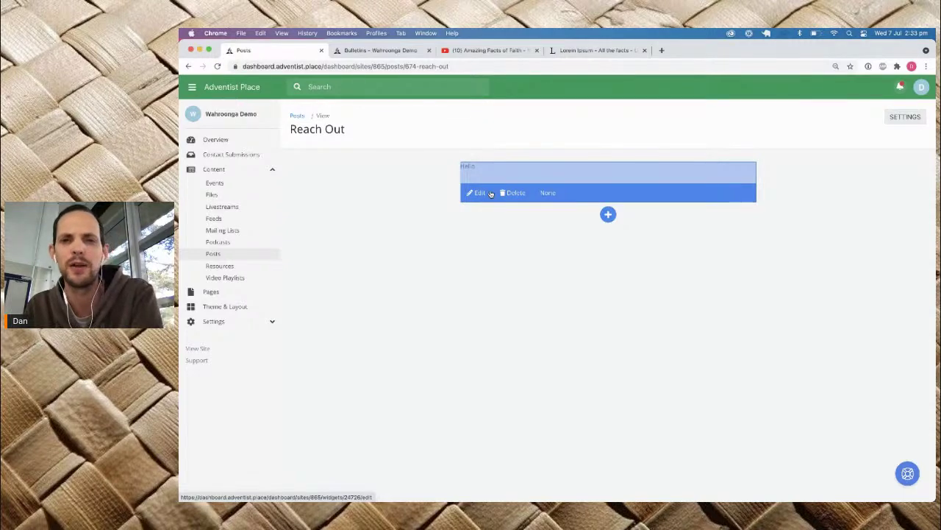
left_click(490, 193)
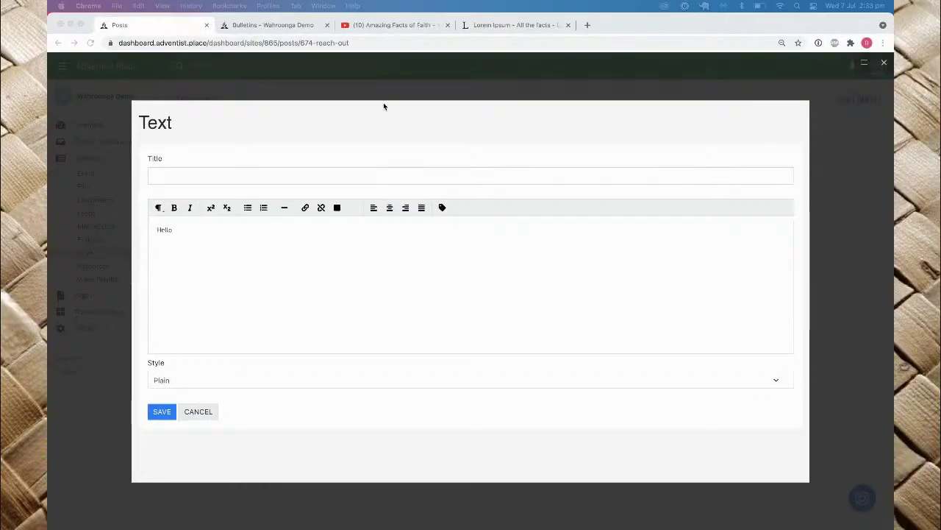
left_click(313, 278)
key("ctrl+a")
type("Lorem ipsum dolor sit amet, consectetur adipiscing elit. Integer non maximus ex. Quisque aliquam nec mauris non viverra. In lectus velit, vulputate nec malesuada consequat, laoreet malesuada purus. Nunc iaculis nibh non arcu ullamcorper, ac cursus leo ullamcorper. Nam auctor sed mauris sed aliquet. Cras imperdiet nulla ac nisl eleifend egestas. In hac habitasse platea dictumst.")
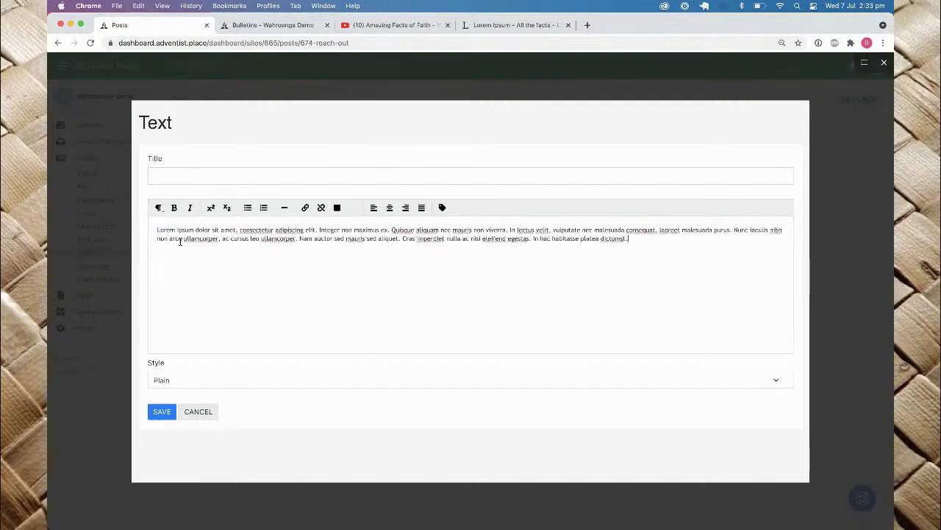
left_click(176, 385)
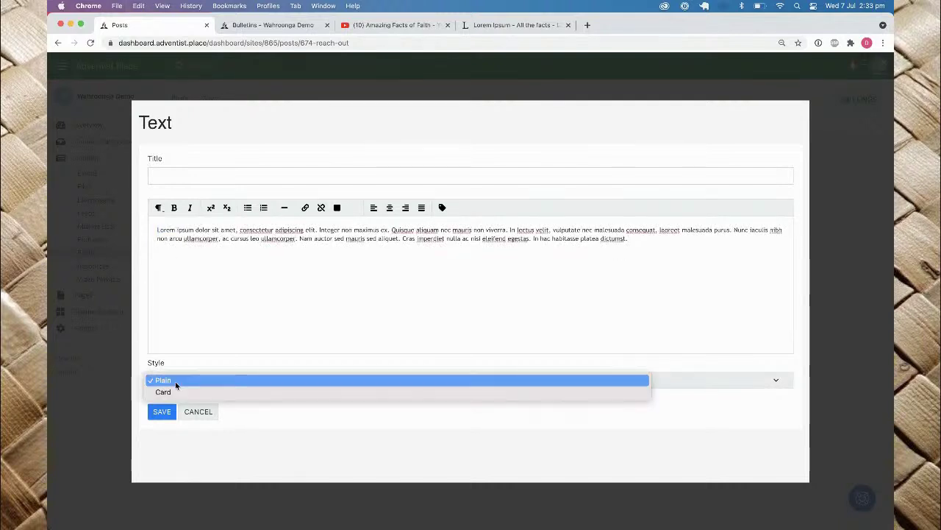
left_click(209, 364)
left_click(162, 412)
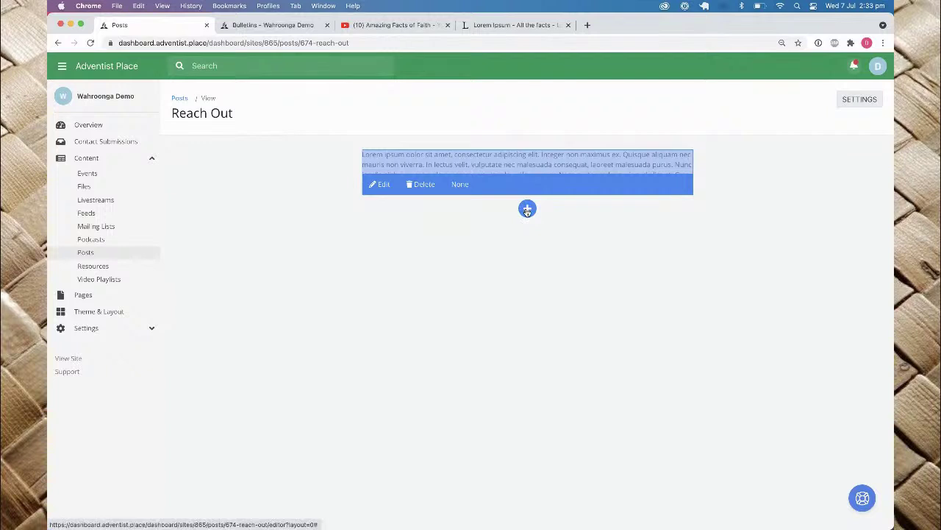
Step: Add a Video Featured widget from Our Sermons showing 'Amazing Fact of Faith - Languages'
left_click(527, 210)
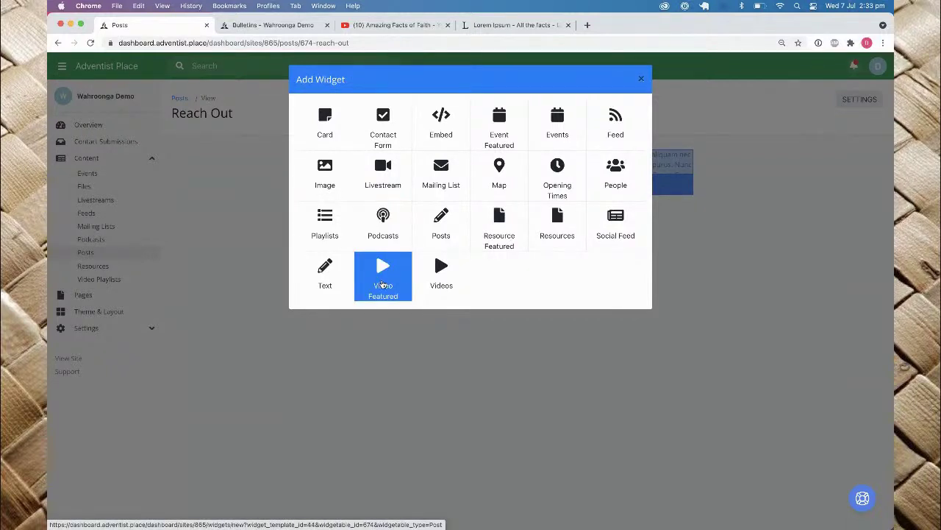
left_click(382, 283)
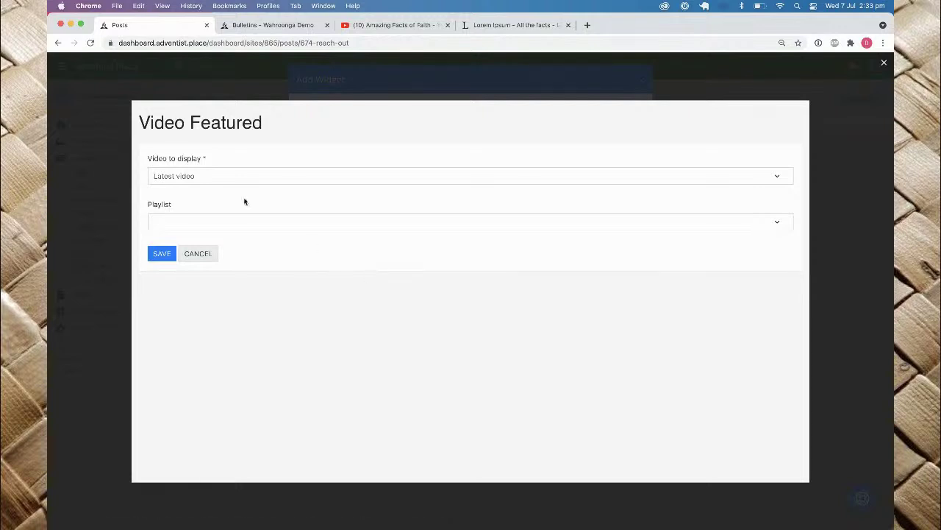
left_click(186, 223)
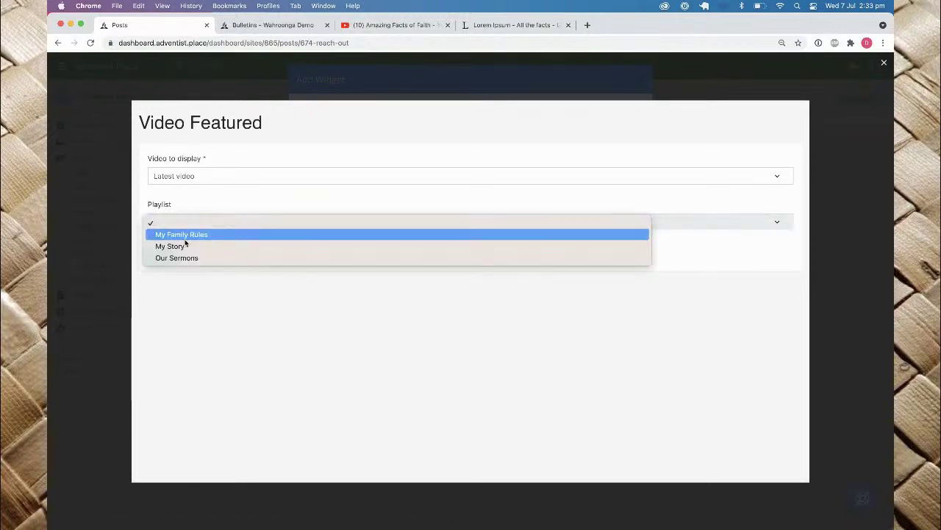
left_click(185, 257)
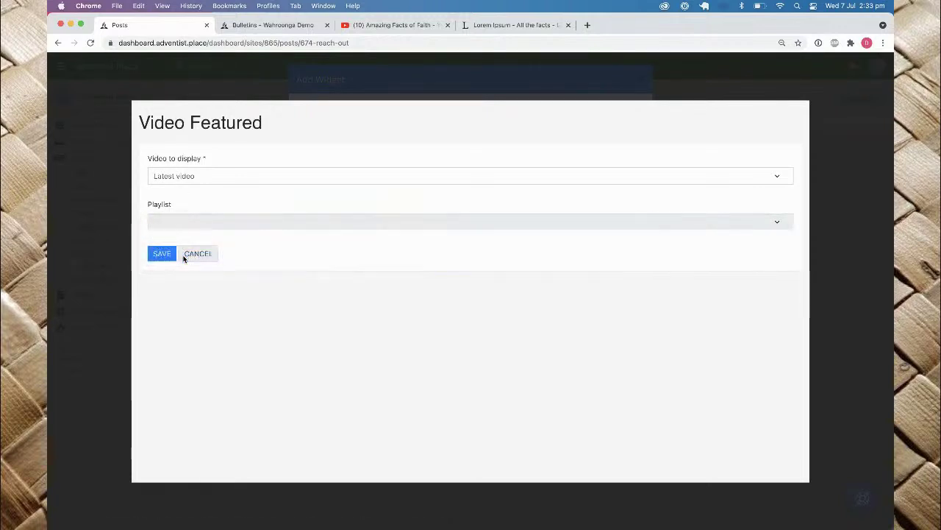
left_click(218, 180)
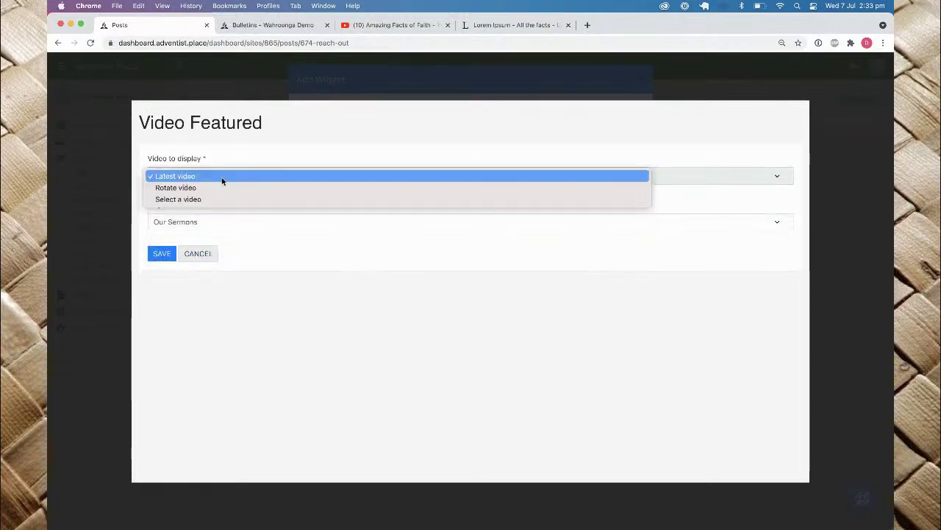
left_click(181, 199)
left_click(178, 268)
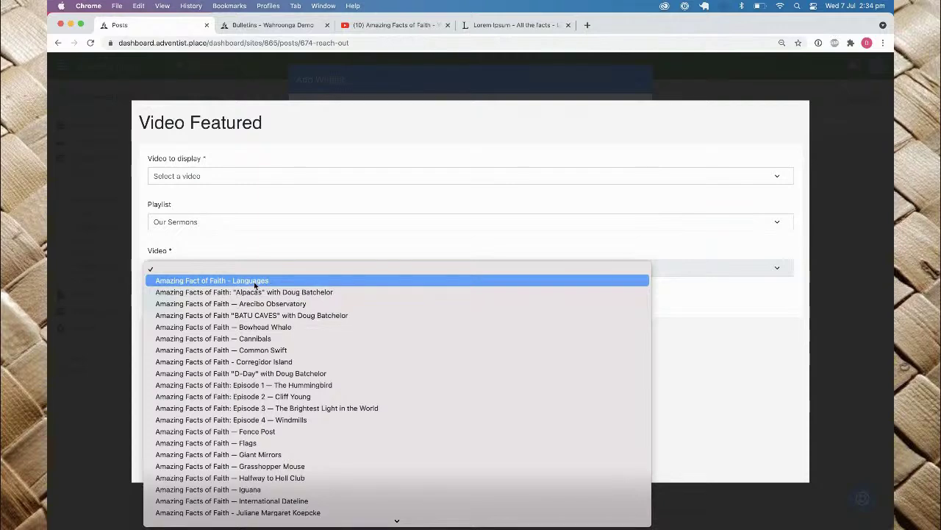
left_click(255, 284)
left_click(163, 301)
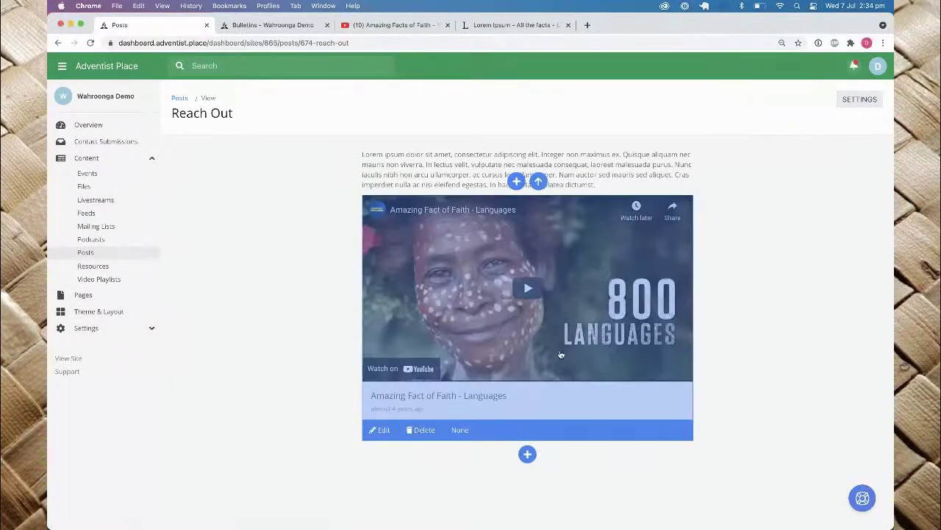
Step: Add a Text block with a pasted placeholder paragraph below the video
left_click(528, 454)
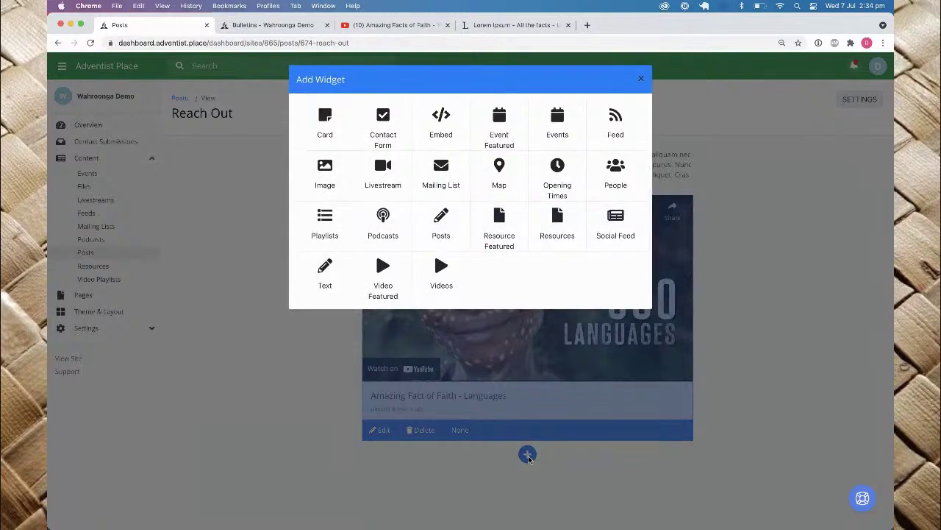
left_click(325, 277)
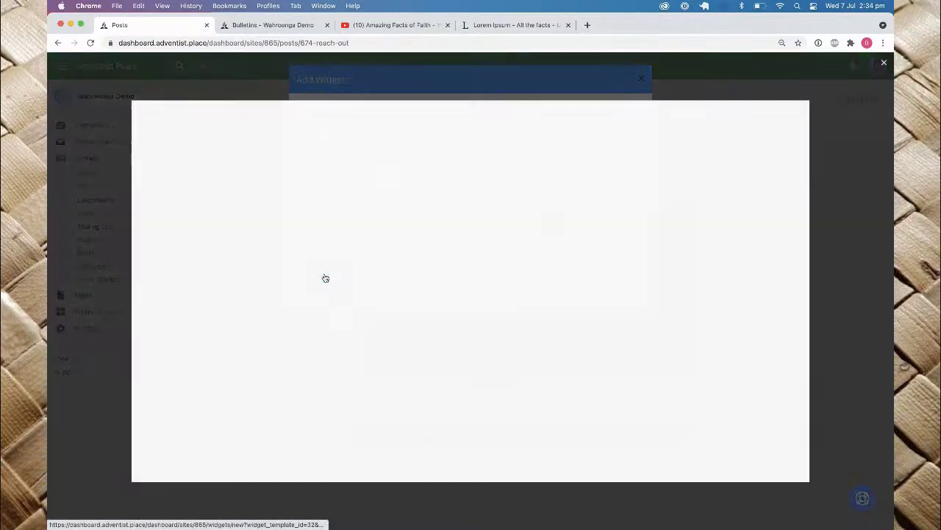
type("Lorem ipsum dolor sit amet, consectetur adipiscing elit. Integer non maximus ex. Quisque aliquam nec mauris non viverra. In lectus velit, vulputate nec malesuada consequat, laoreet malesuada purus. Nunc iaculis nibh non arcu ullamcorper, ac cursus leo ullamcorper. Nam auctor sed mauris sed aliquet. Cras imperdiet nulla ac nisl eleifend egestas. In hac habitasse platea dictumst.")
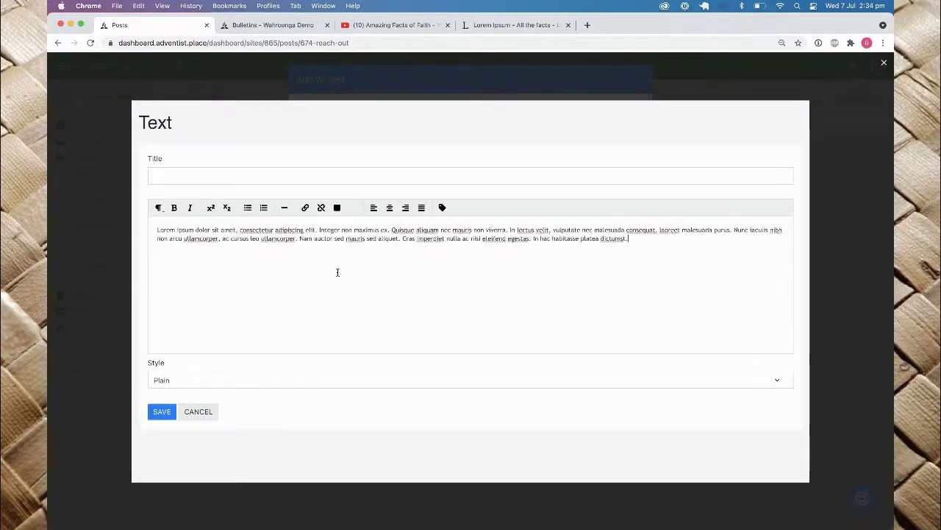
left_click(162, 410)
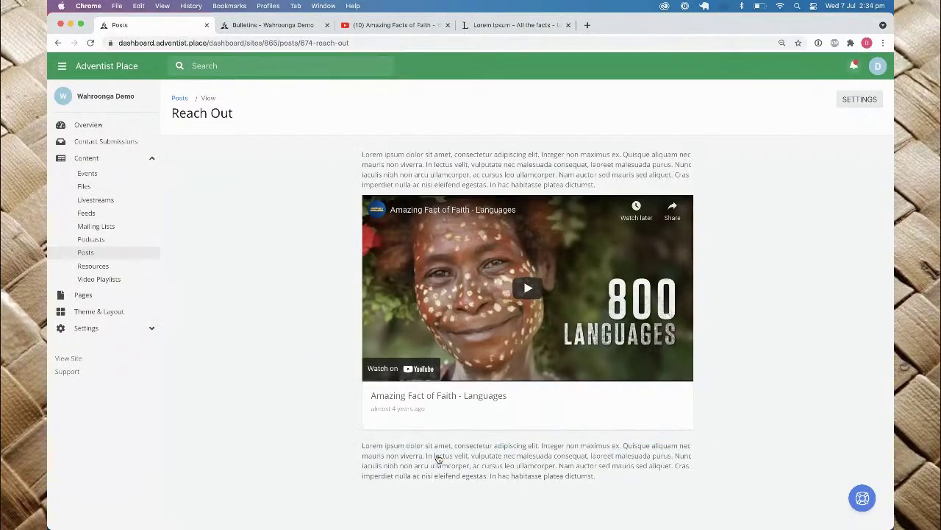
Step: Check the post's settings without changes and return to the Posts list
scroll(443, 242, "down", 1)
scroll(444, 241, "down", 5)
scroll(443, 241, "up", 5)
left_click(867, 102)
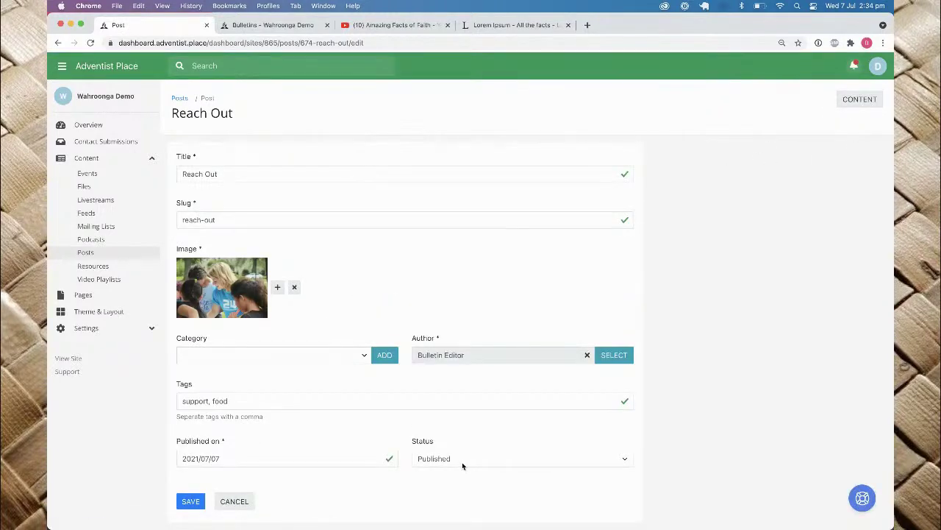
left_click(234, 500)
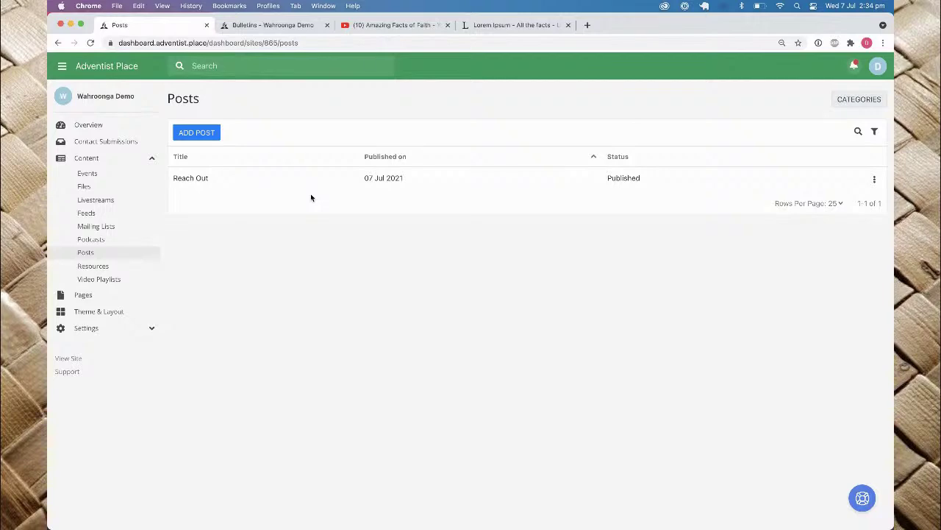
Step: On the Home page, add a Posts section titled 'News' with Latest Posts below Our Sermons
left_click(85, 295)
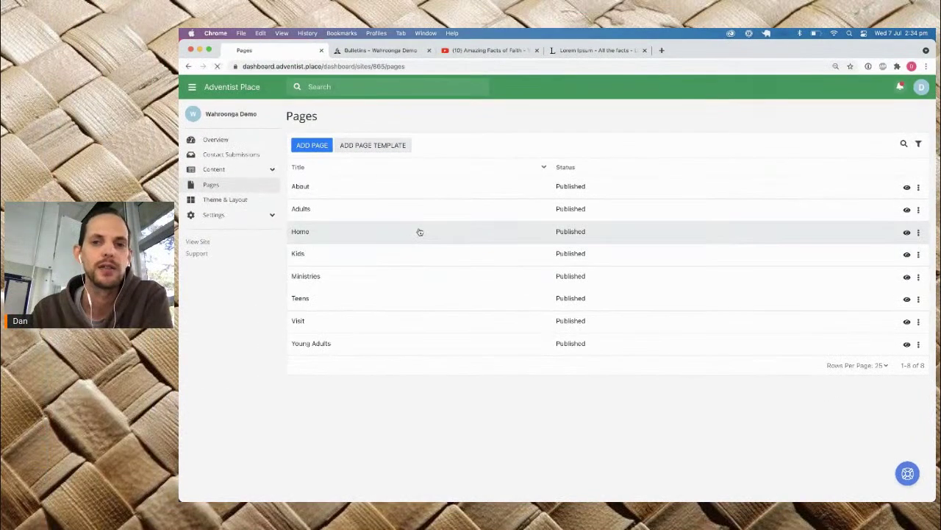
left_click(317, 228)
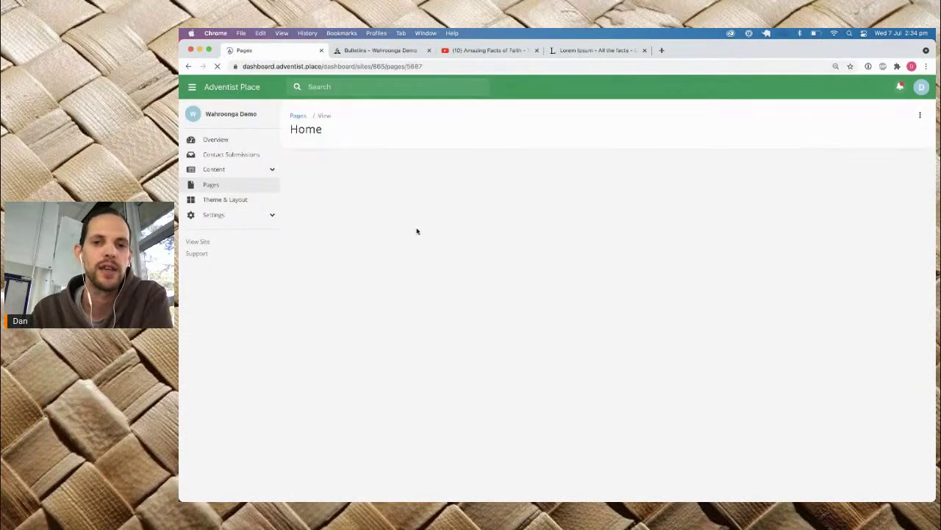
scroll(421, 235, "down", 5)
scroll(434, 393, "down", 3)
left_click(607, 260)
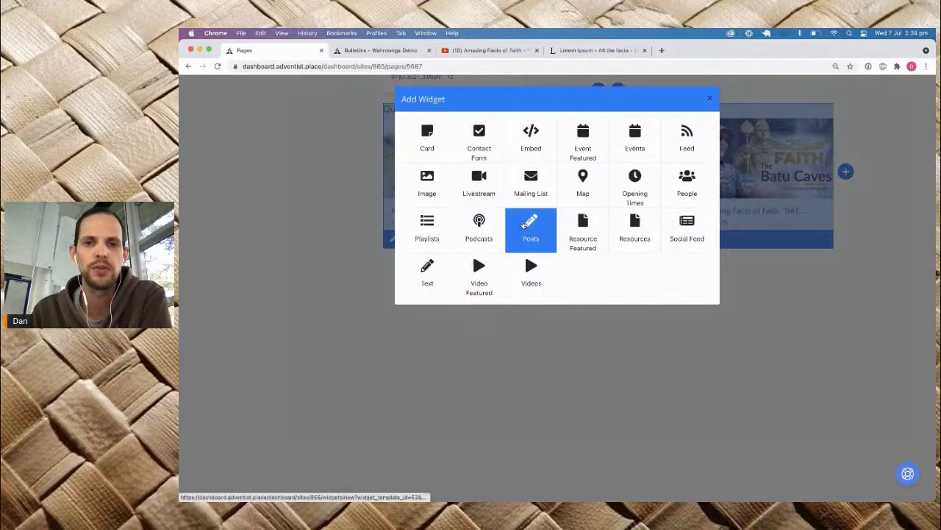
left_click(527, 225)
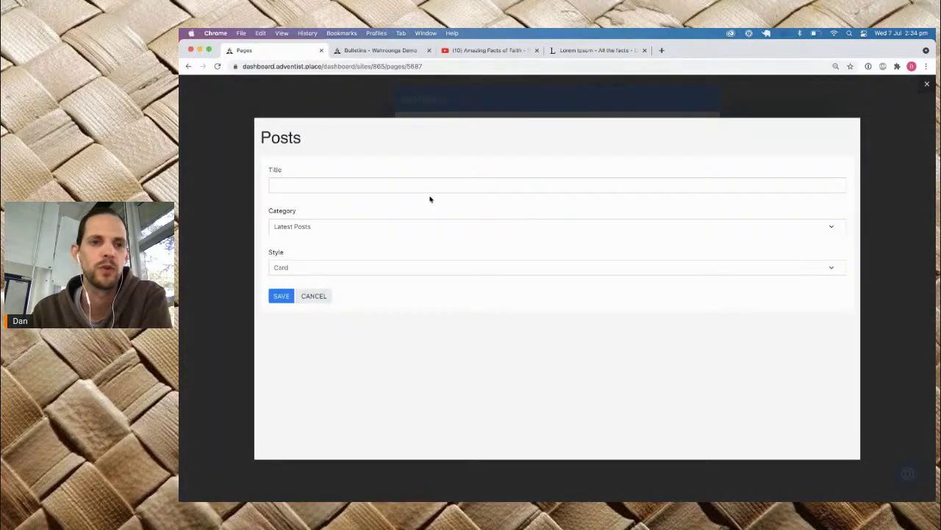
left_click(419, 181)
type("News")
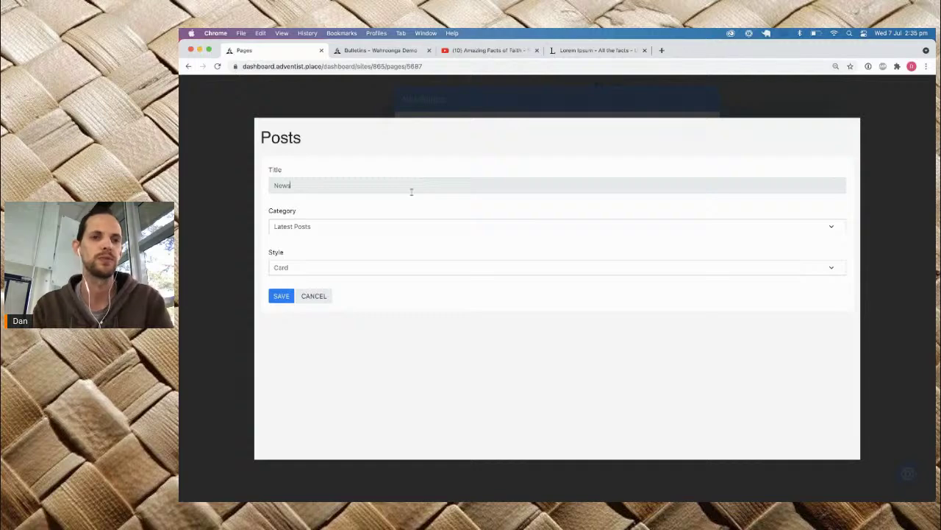
left_click(395, 227)
left_click(317, 258)
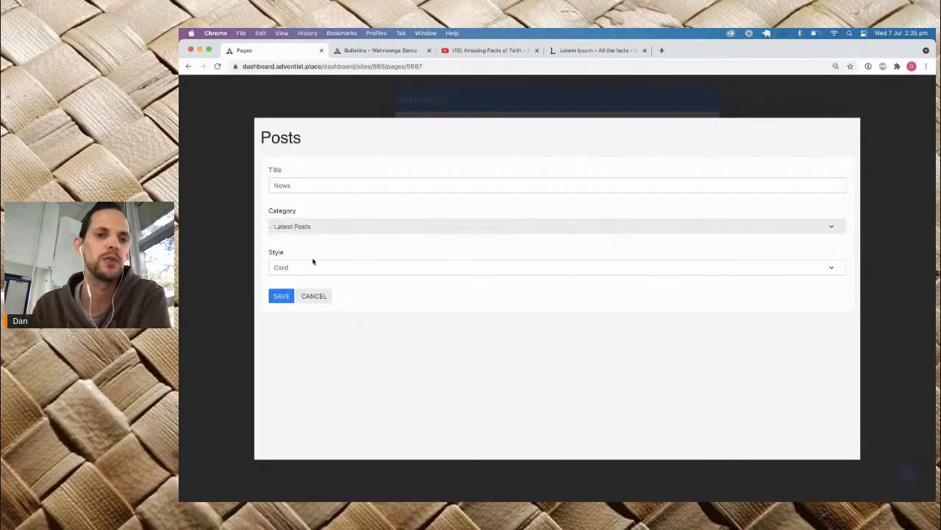
left_click(281, 296)
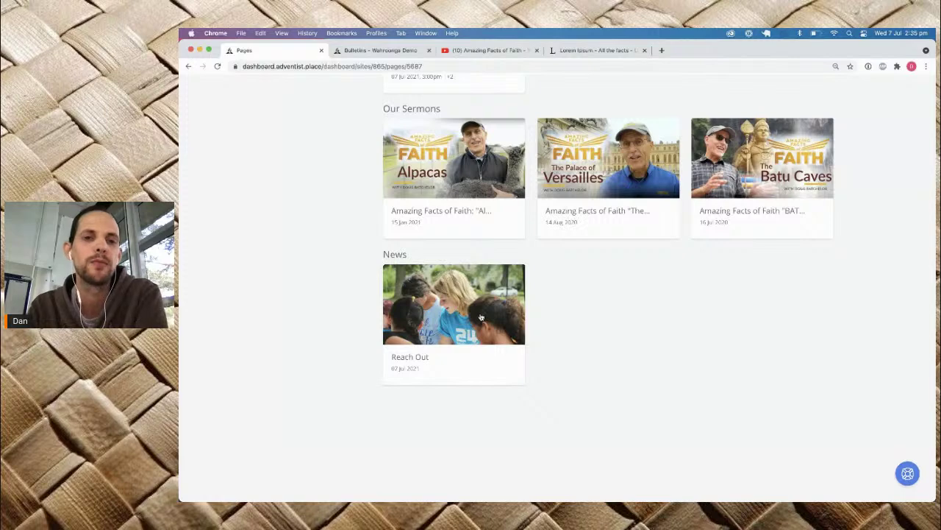
Step: Set the padding of the Our Sermons and Upcoming Events sections to Small
scroll(481, 317, "up", 5)
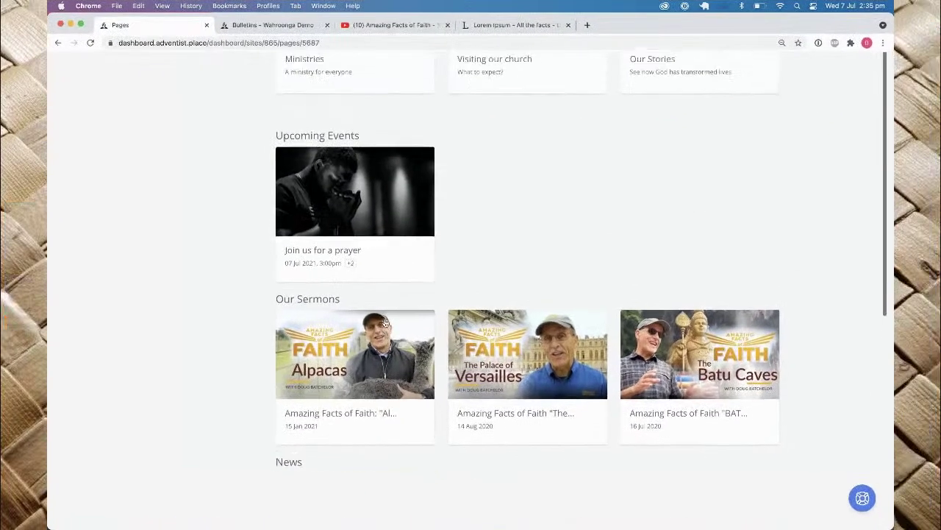
mouse_move(375, 391)
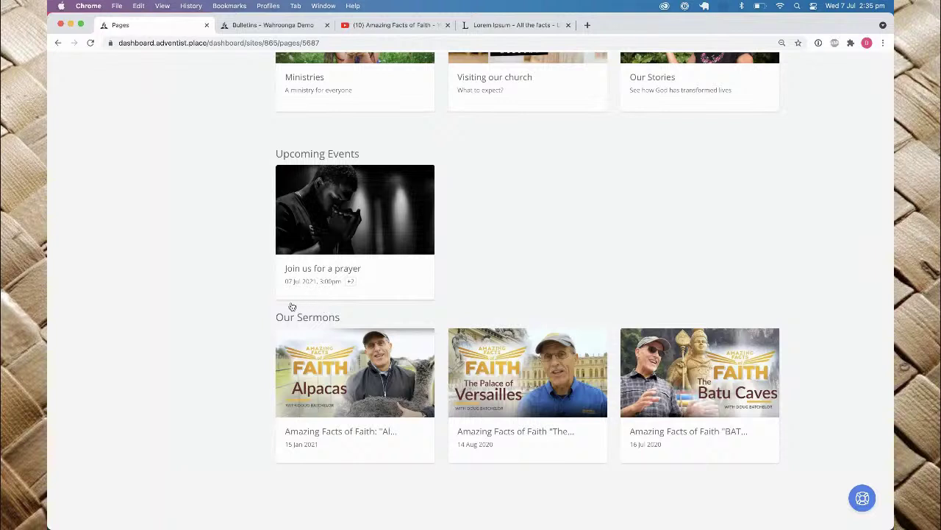
mouse_move(295, 335)
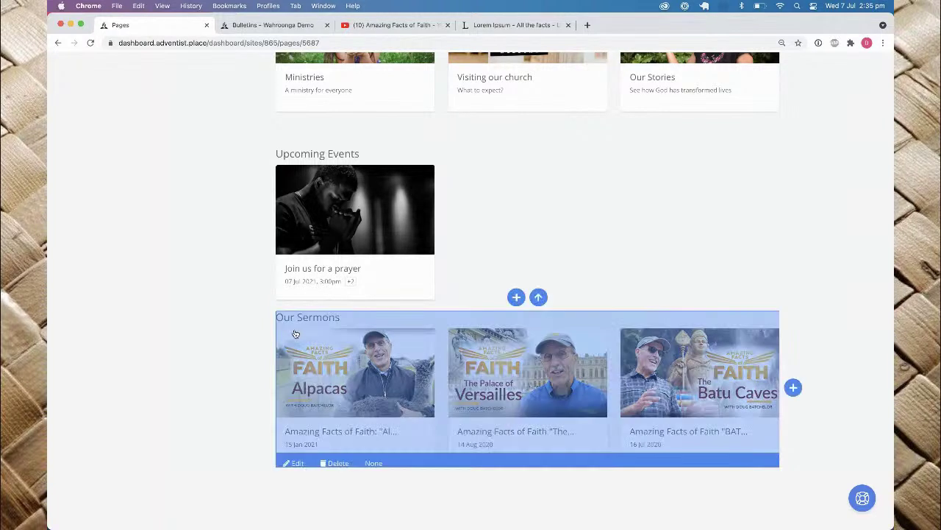
left_click(374, 462)
left_click(384, 419)
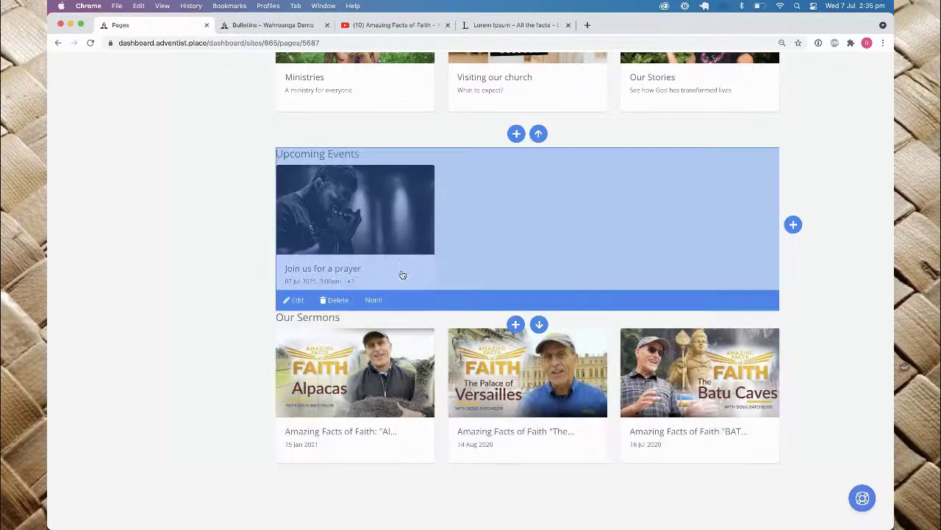
left_click(373, 299)
left_click(391, 257)
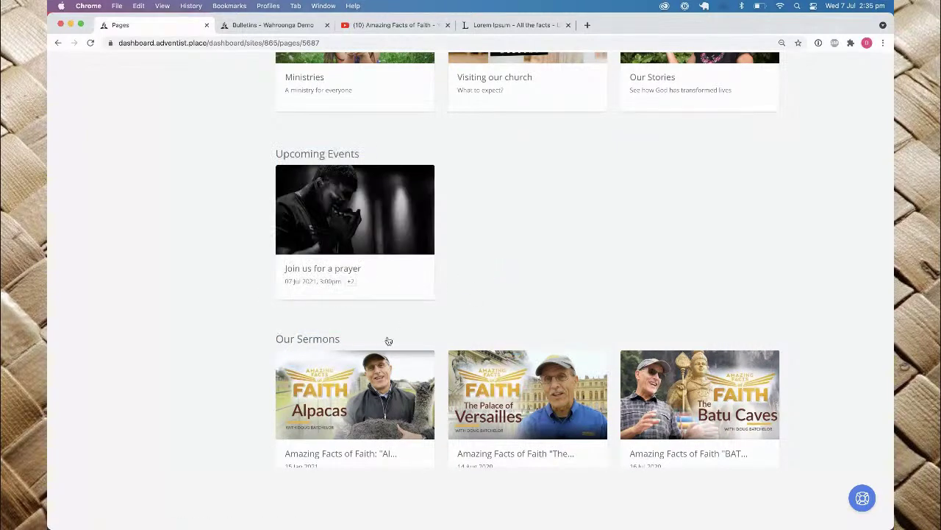
Step: Bring up the live Bulletins - Wahroonga Demo page
scroll(387, 338, "down", 5)
scroll(361, 356, "down", 1)
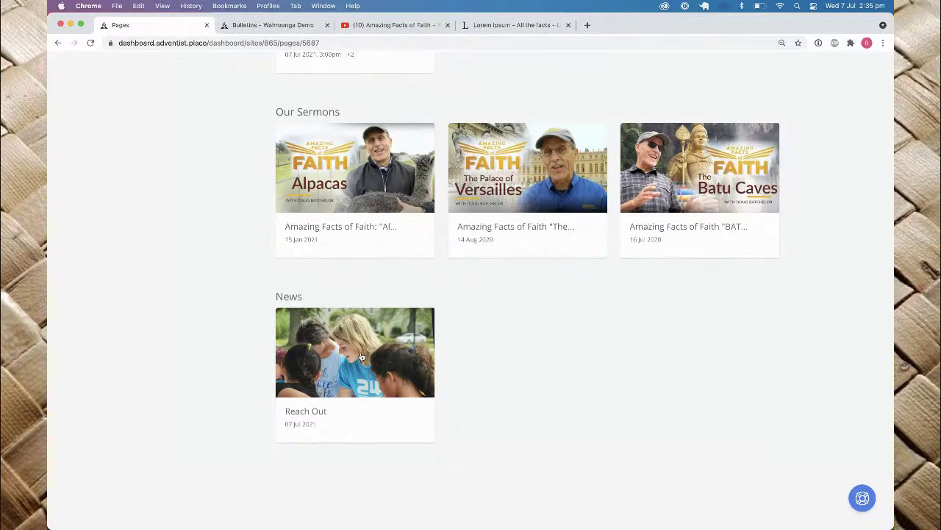
left_click(263, 28)
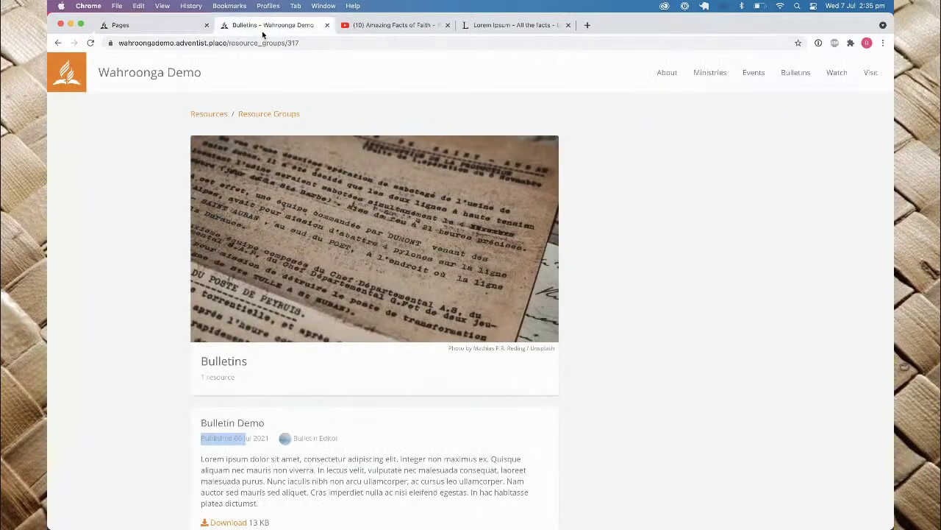
Step: From the live home page, open and read the Reach Out news post
left_click(156, 77)
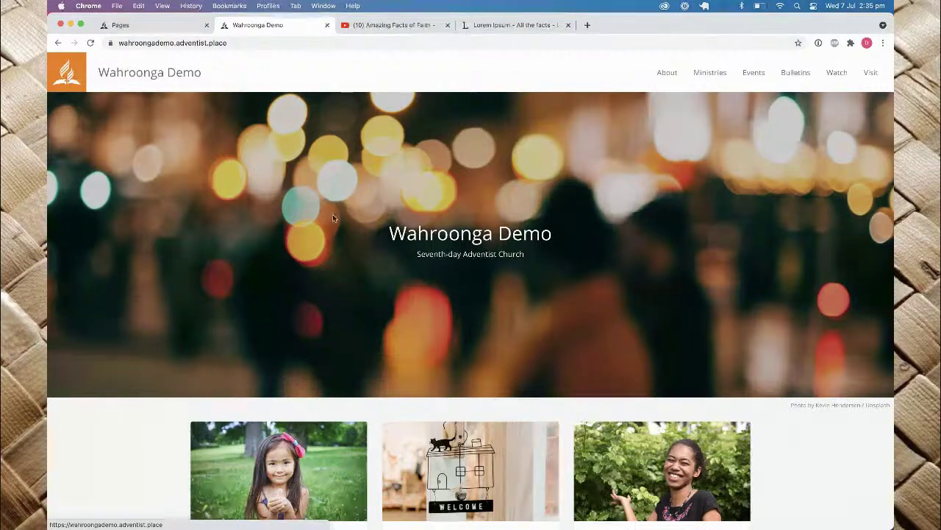
scroll(331, 216, "down", 15)
scroll(331, 220, "up", 6)
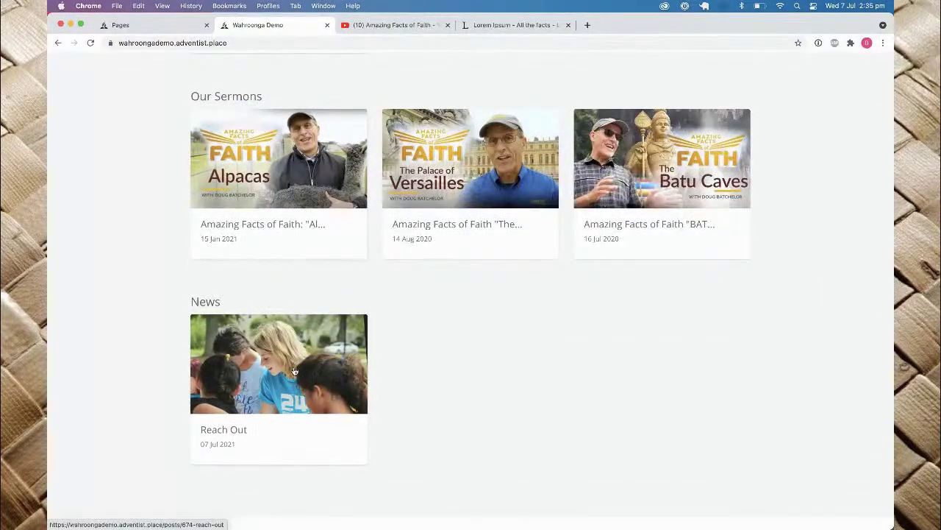
left_click(286, 371)
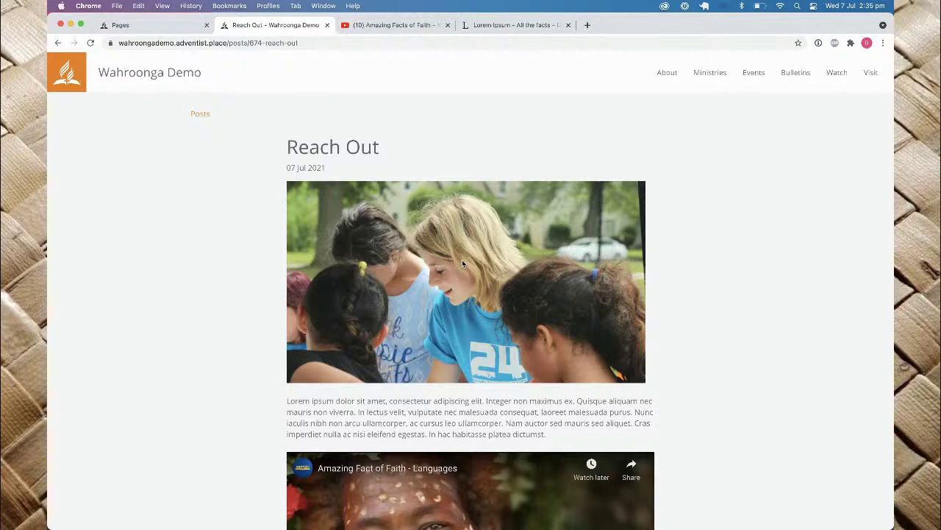
scroll(463, 263, "down", 3)
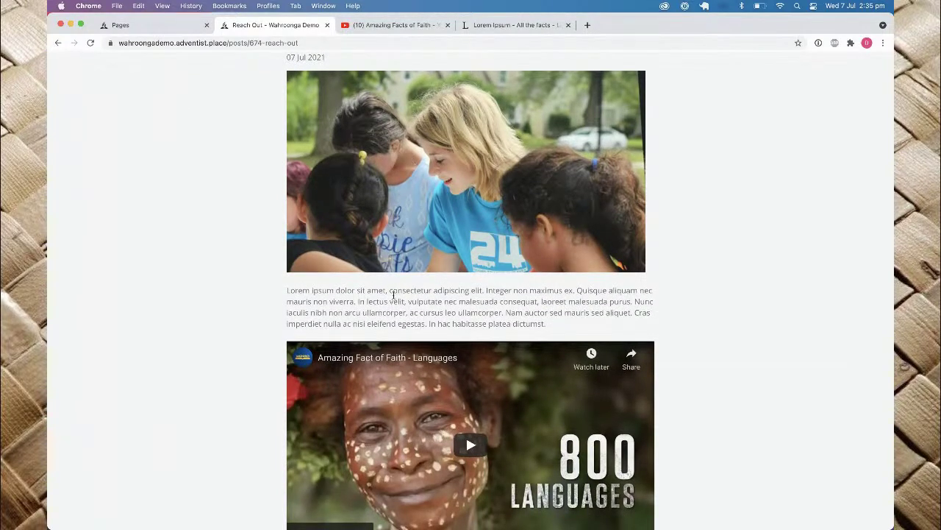
scroll(291, 301, "down", 5)
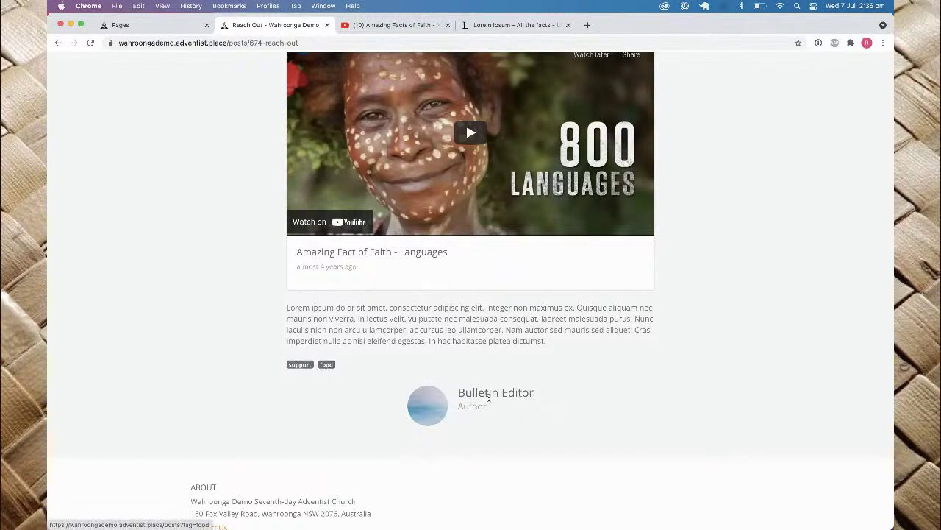
Step: Browse posts tagged food, then switch to the list of all posts
left_click(326, 364)
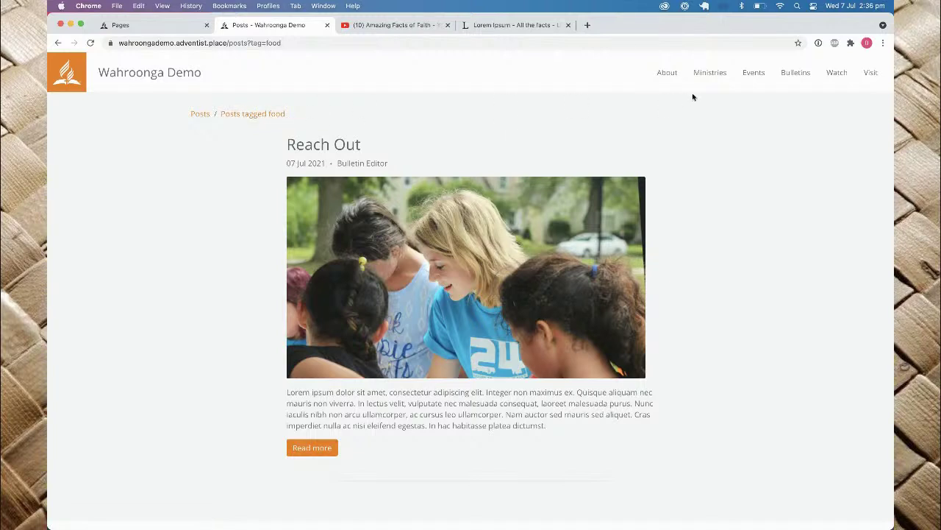
mouse_move(695, 79)
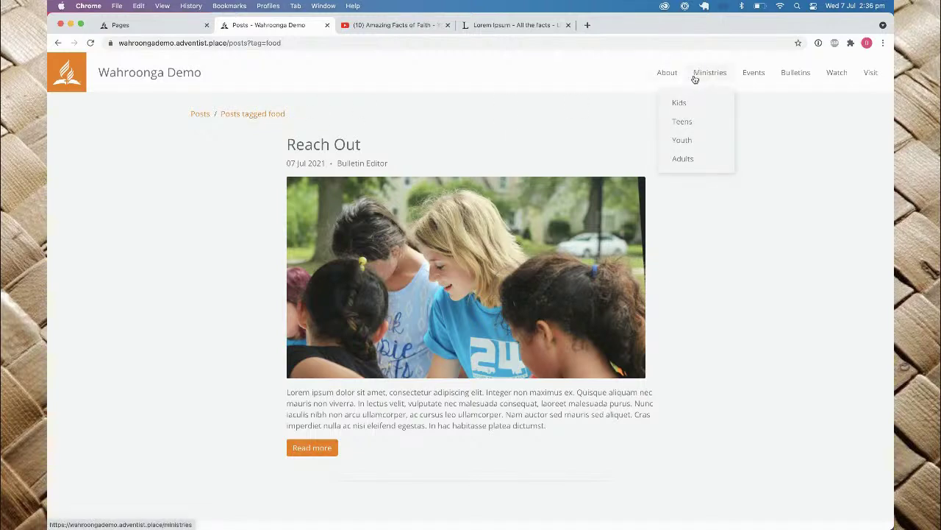
left_click(200, 115)
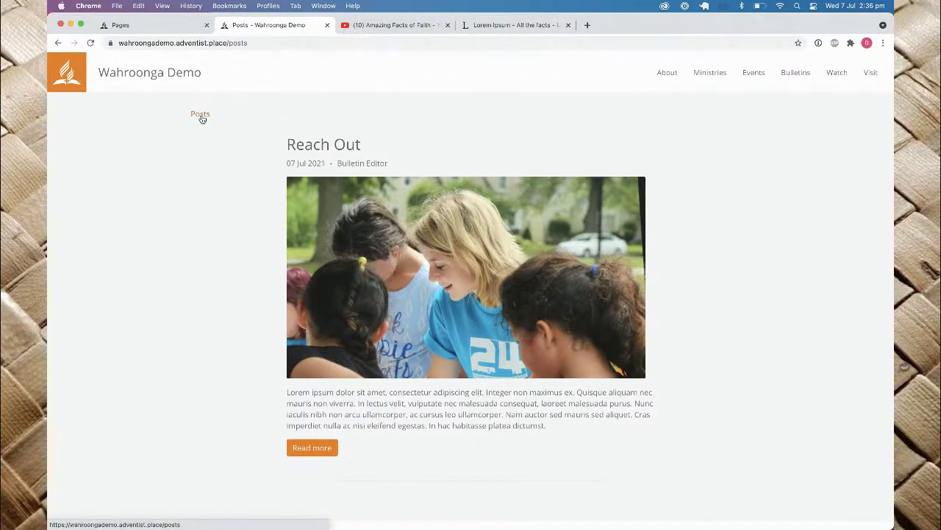
scroll(390, 252, "down", 1)
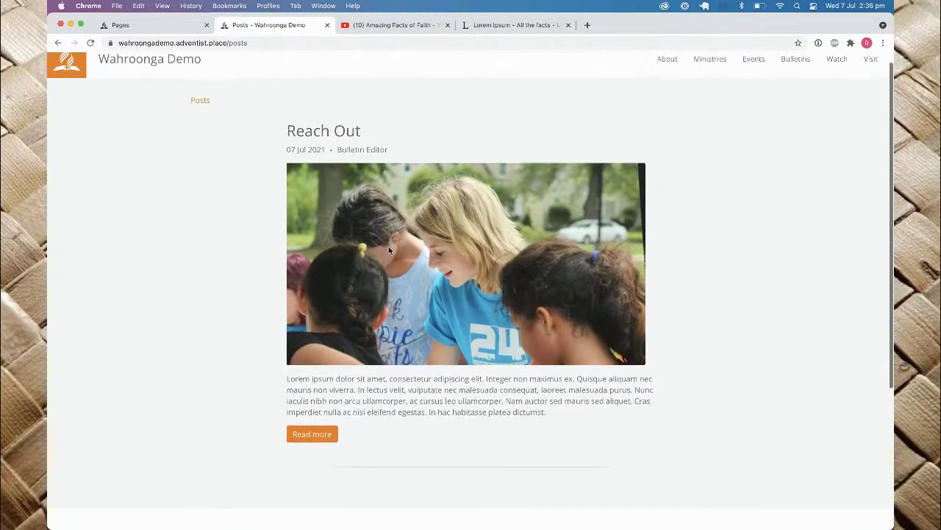
scroll(390, 251, "down", 5)
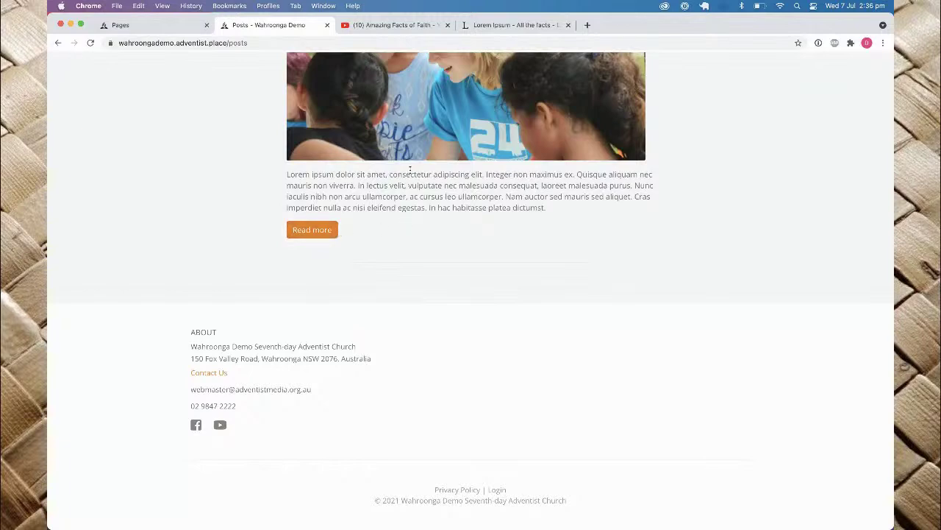
scroll(410, 172, "up", 6)
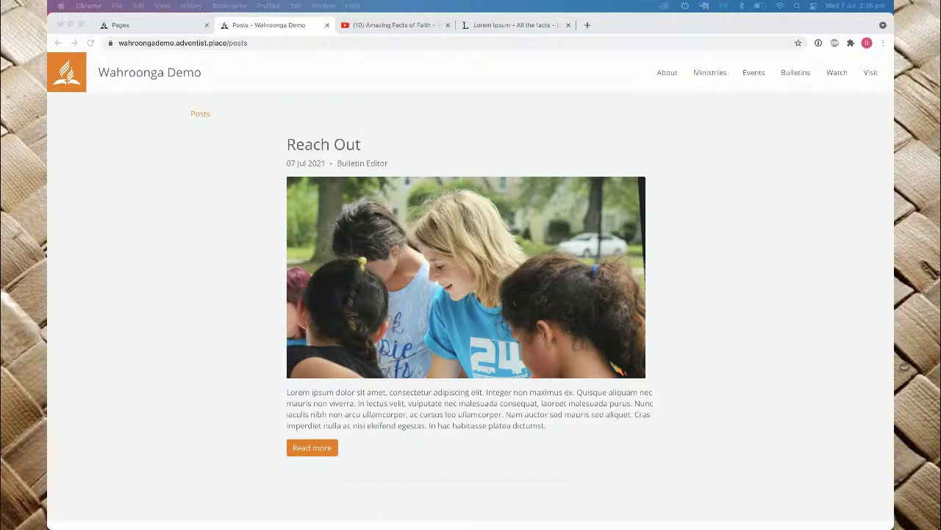
Step: Compare the live posts page with the dashboard, ending on the Home page's dashboard view
left_click(157, 30)
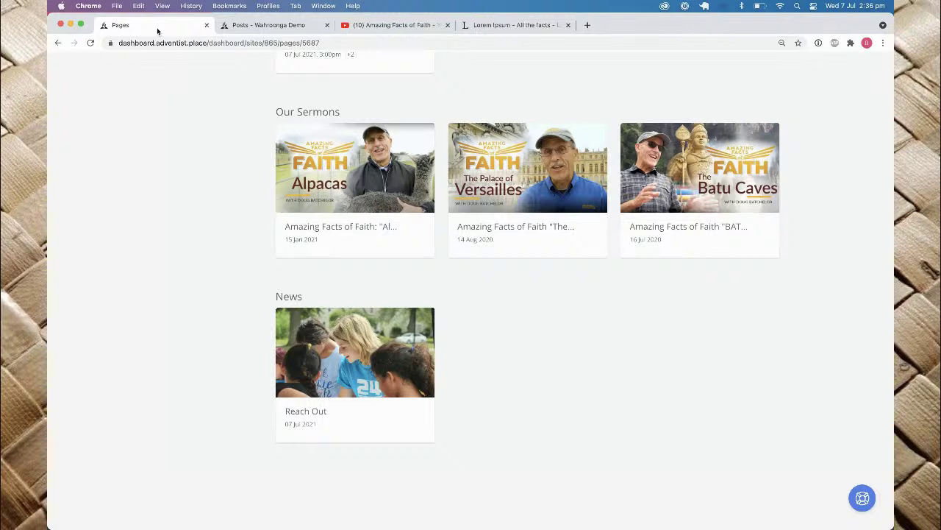
left_click(242, 26)
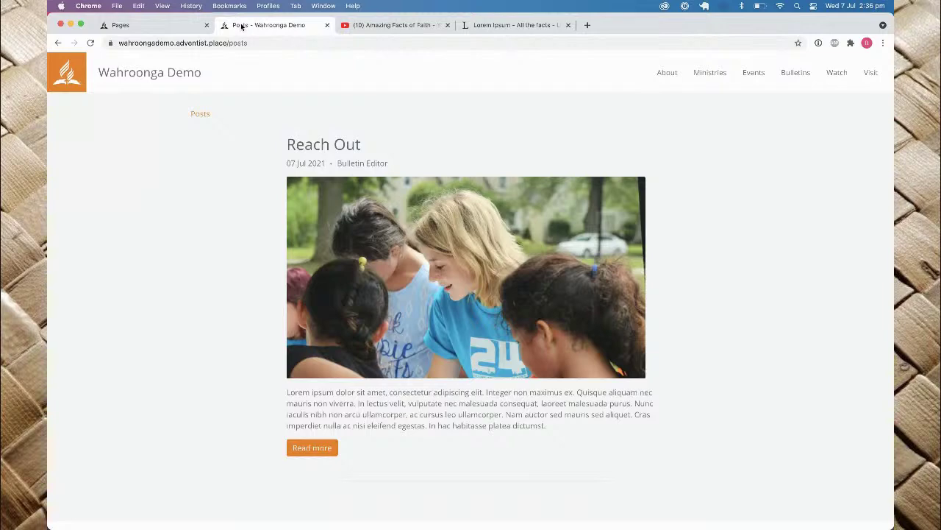
left_click(177, 28)
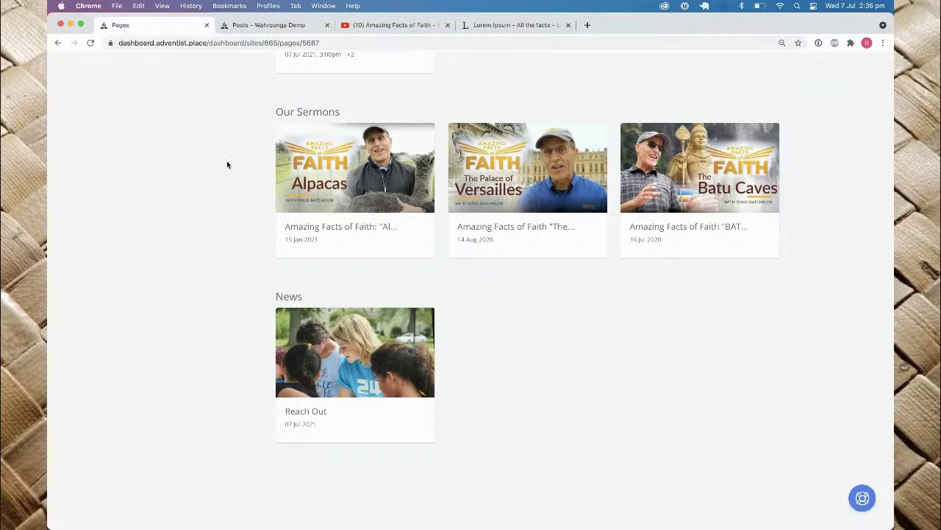
scroll(227, 160, "up", 5)
left_click(264, 28)
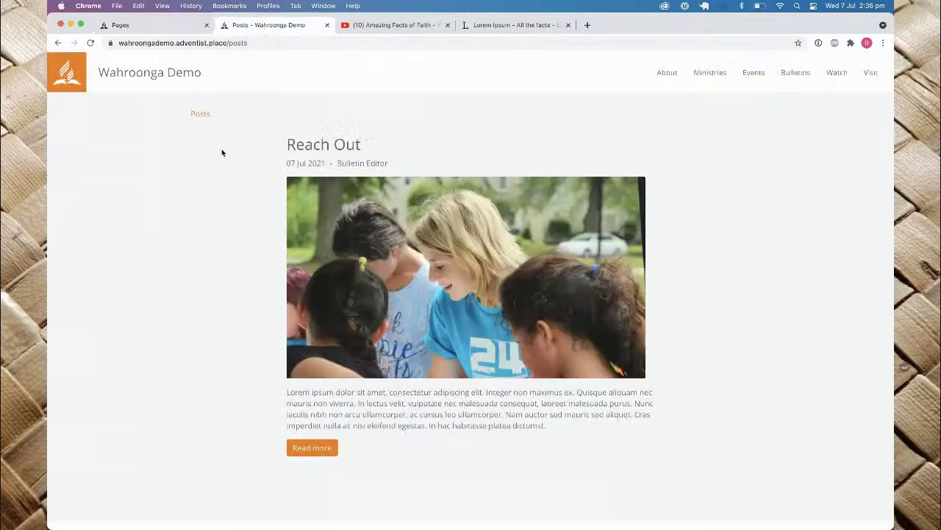
left_click(169, 27)
scroll(170, 132, "up", 5)
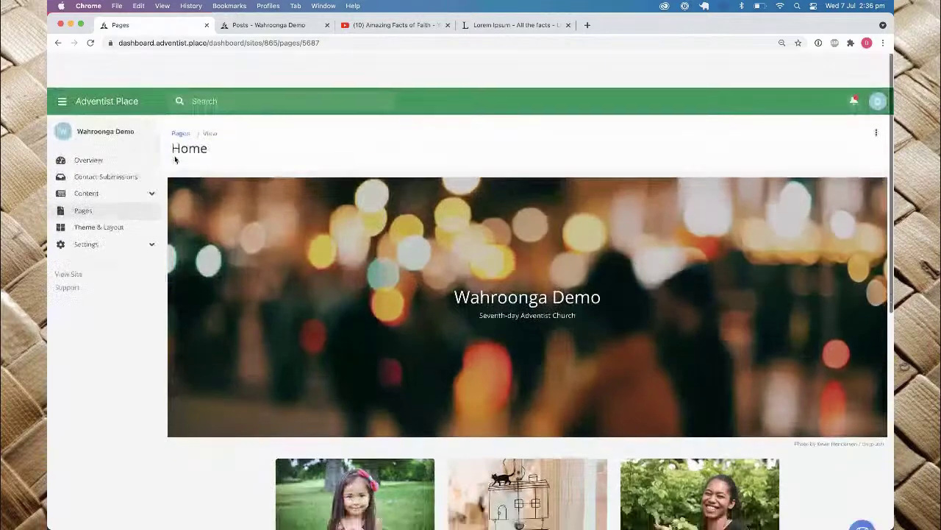
Step: Add a page titled 'Do we need Prayer?' with Full Width layout and save it
left_click(86, 178)
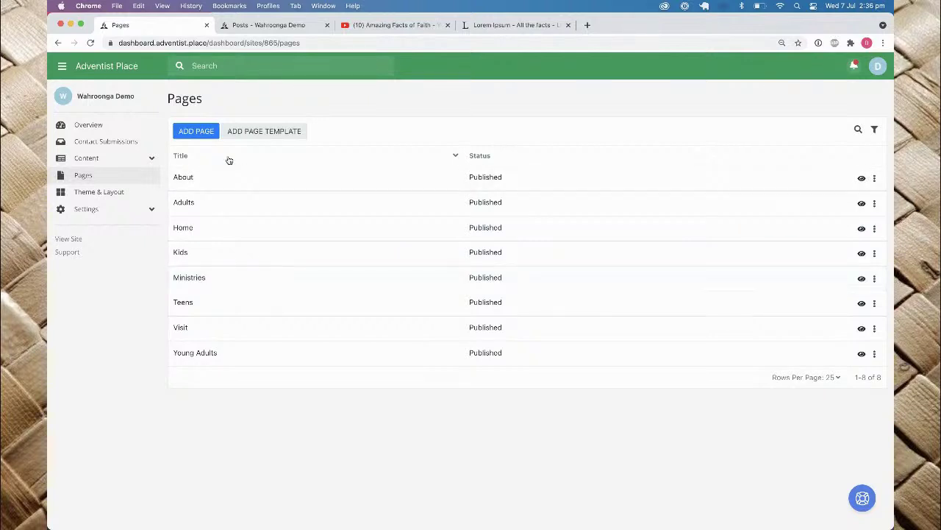
left_click(196, 133)
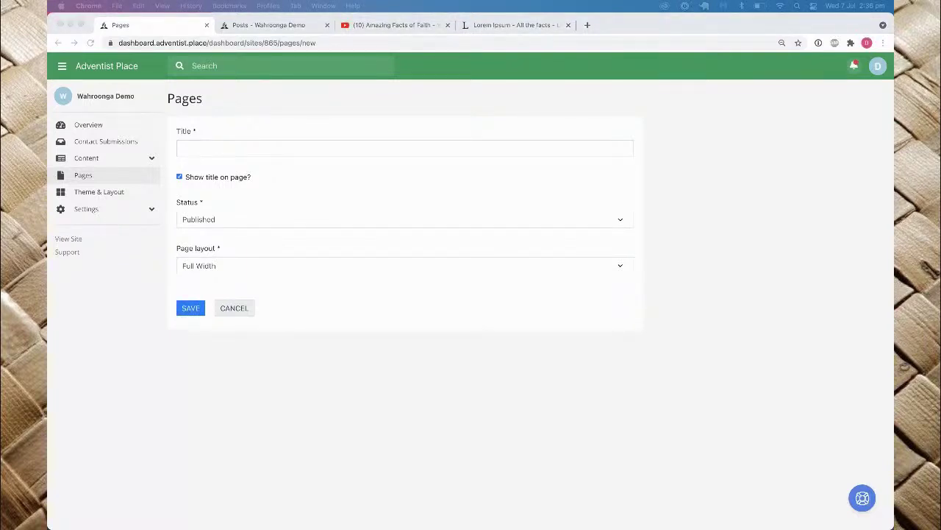
left_click(268, 160)
left_click(246, 148)
type("Do w")
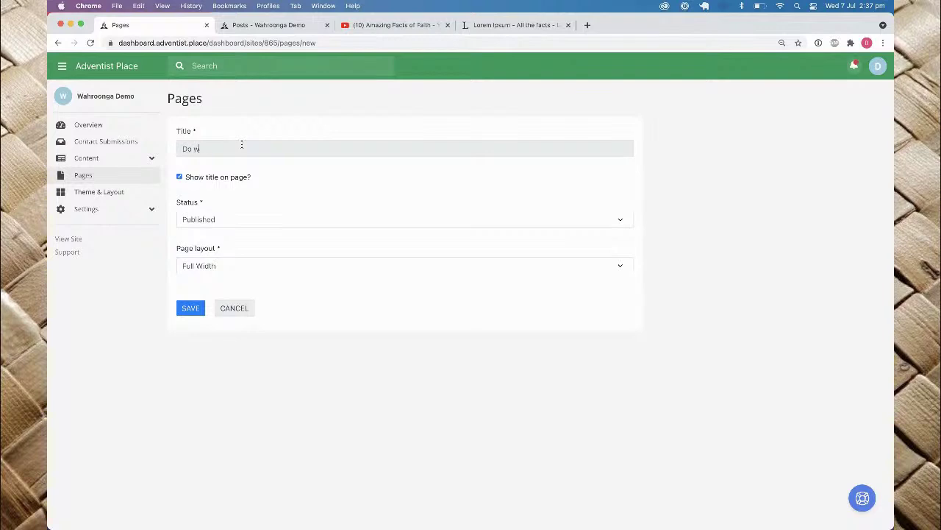
type("e need Prayer?")
left_click(234, 268)
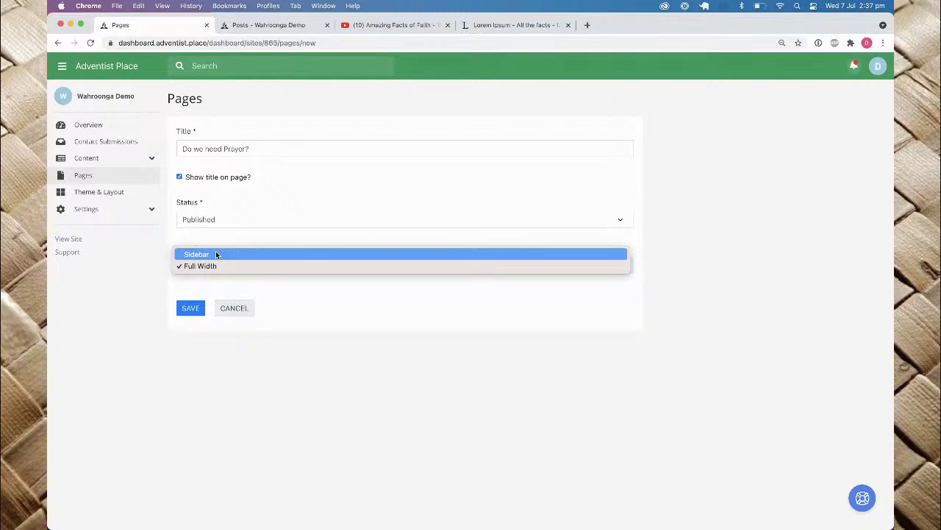
left_click(226, 243)
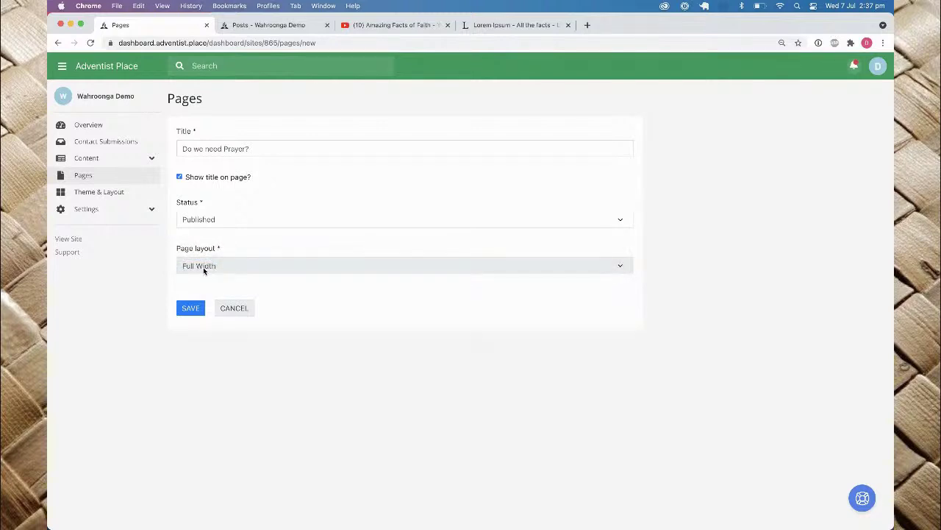
left_click(190, 308)
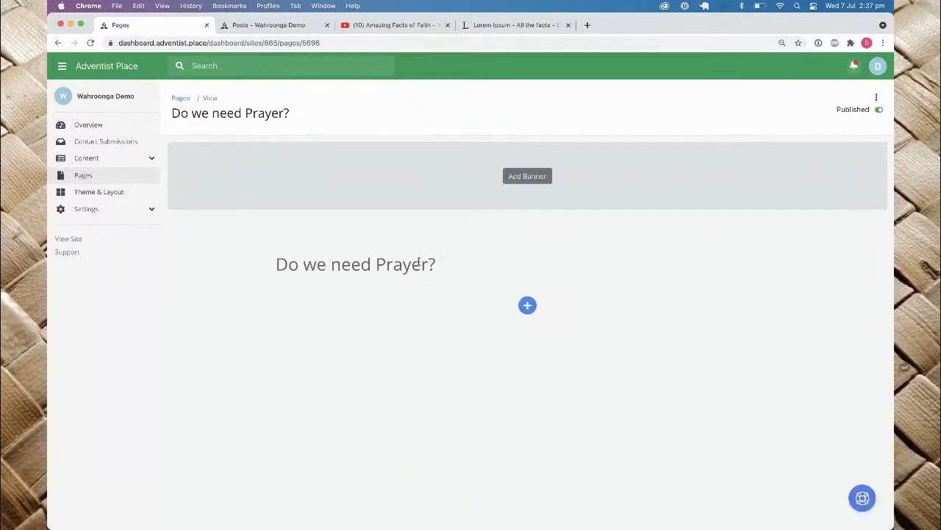
Step: Add a banner to the page using the photo of a man praying over a Bible
left_click(335, 263)
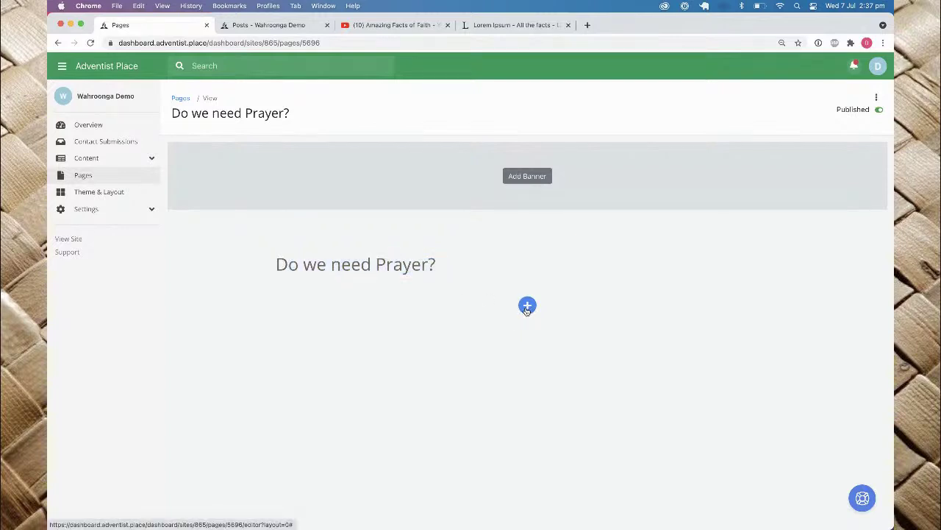
left_click(527, 307)
left_click(506, 345)
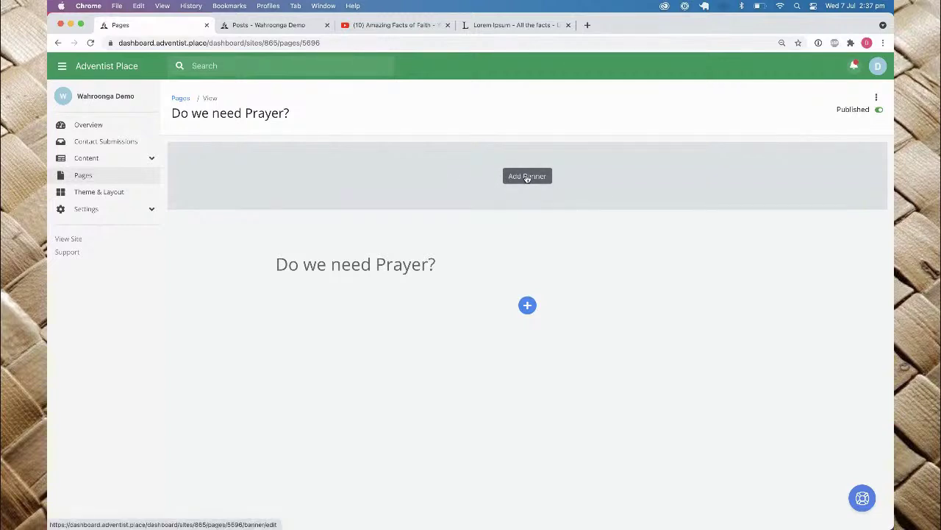
left_click(527, 177)
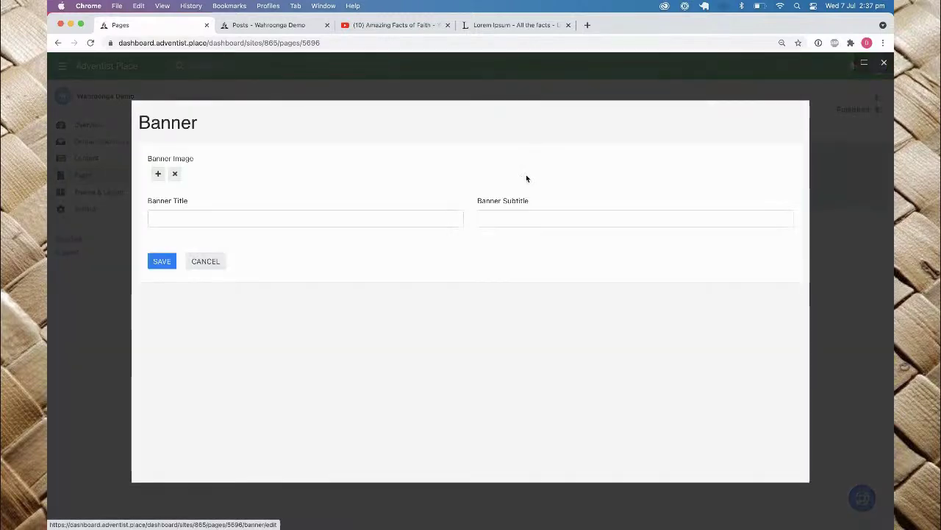
left_click(158, 175)
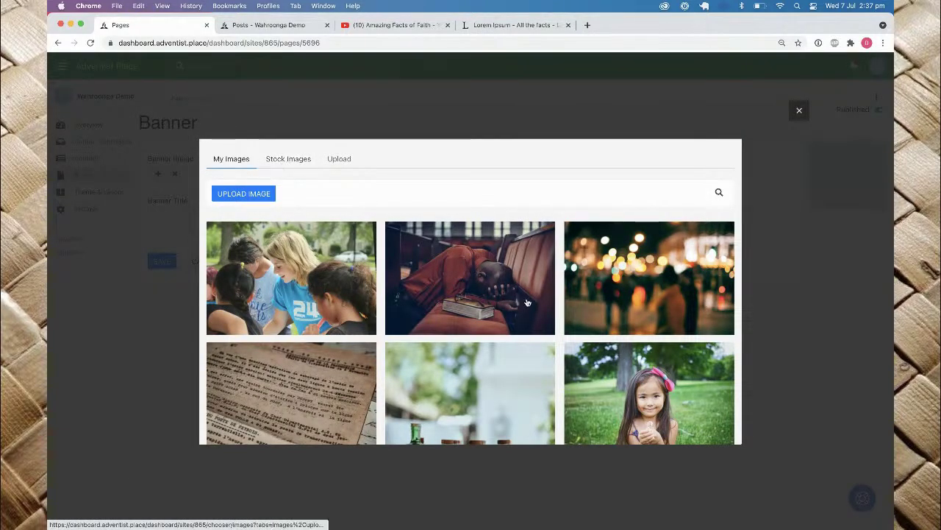
left_click(484, 284)
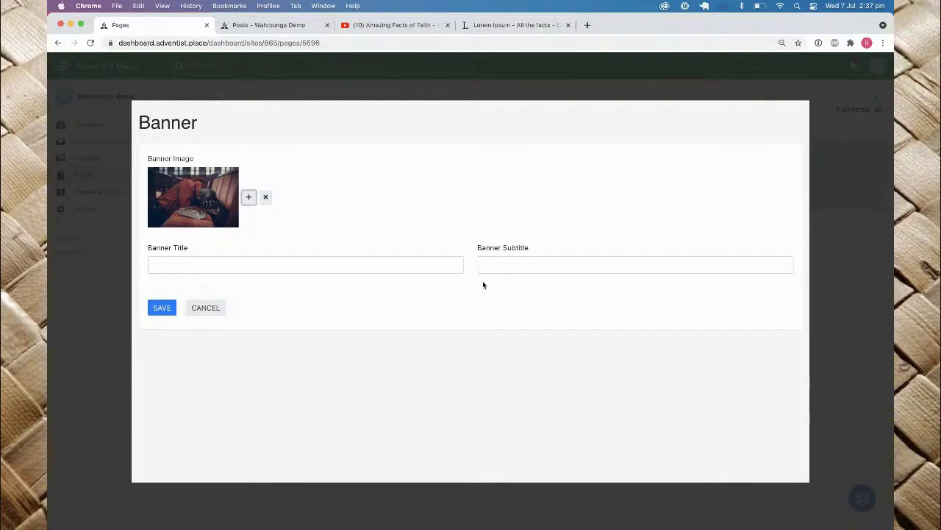
Step: Title the banner 'Do we need Prayer?' with a lowercase 'need', and save it
left_click(207, 262)
type("Do we Nee")
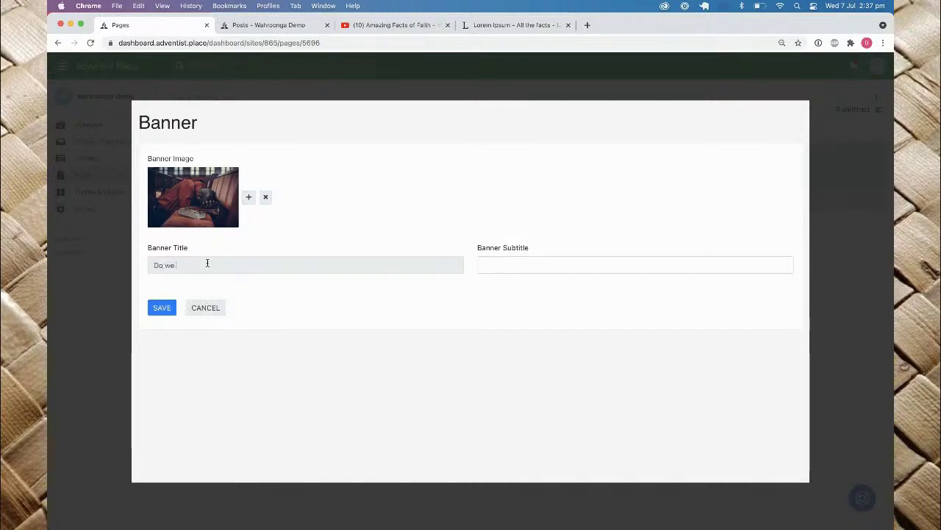
type("d Prayer?")
key("Left")
key("Left")
key("Left")
key("Left")
key("Left")
key("Left")
key("Left")
key("Left")
key("Left")
key("Left")
key("Left")
key("Left")
key("Left")
key("Left")
key("Left")
key("Left")
key("BackSpace")
type("n")
left_click(162, 307)
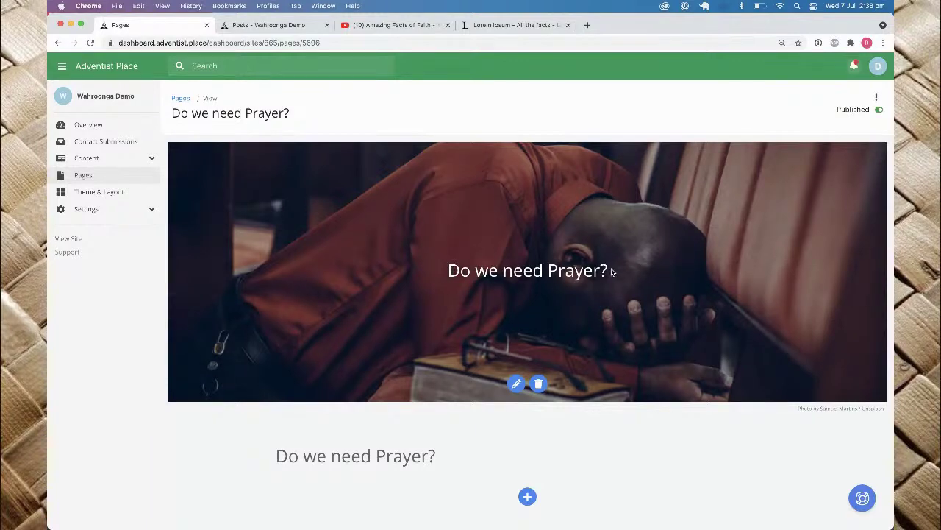
scroll(546, 256, "down", 3)
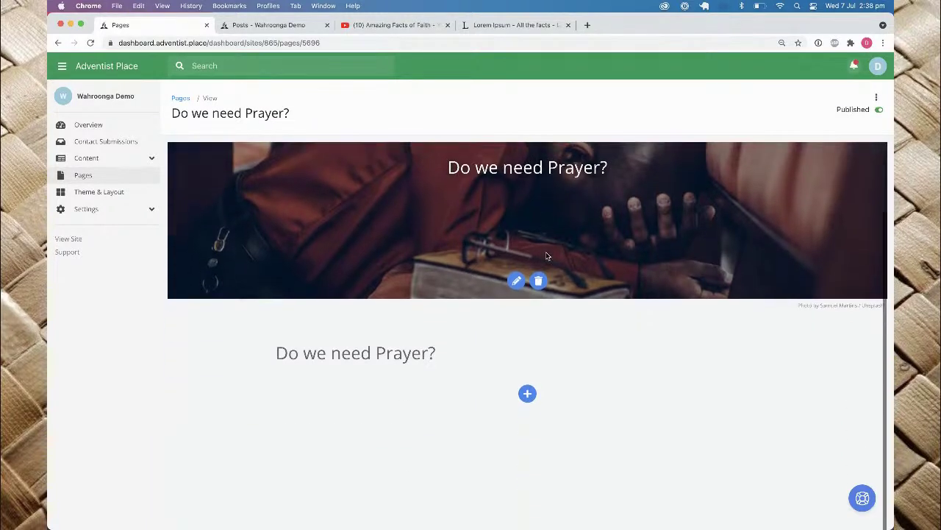
Step: In page Settings, untick 'Show title on page?', leave the SEO fields empty, and save
left_click(876, 97)
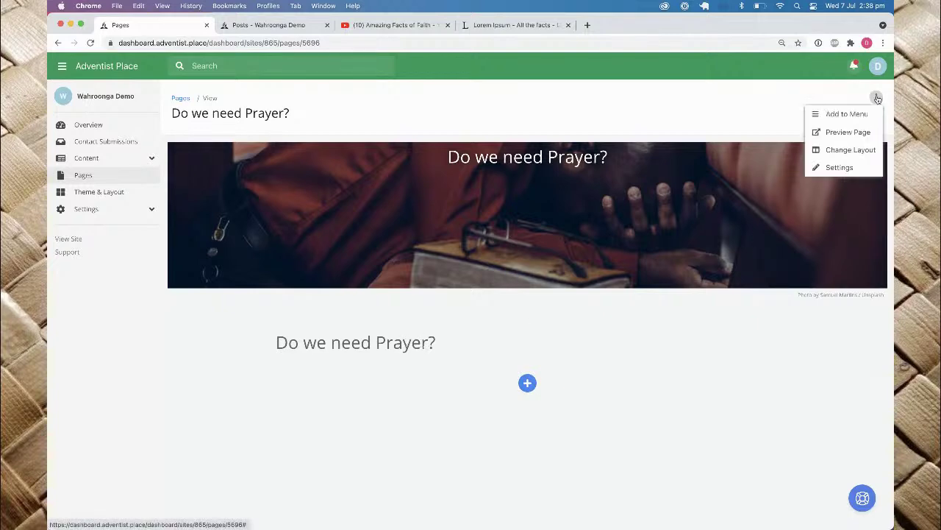
left_click(845, 167)
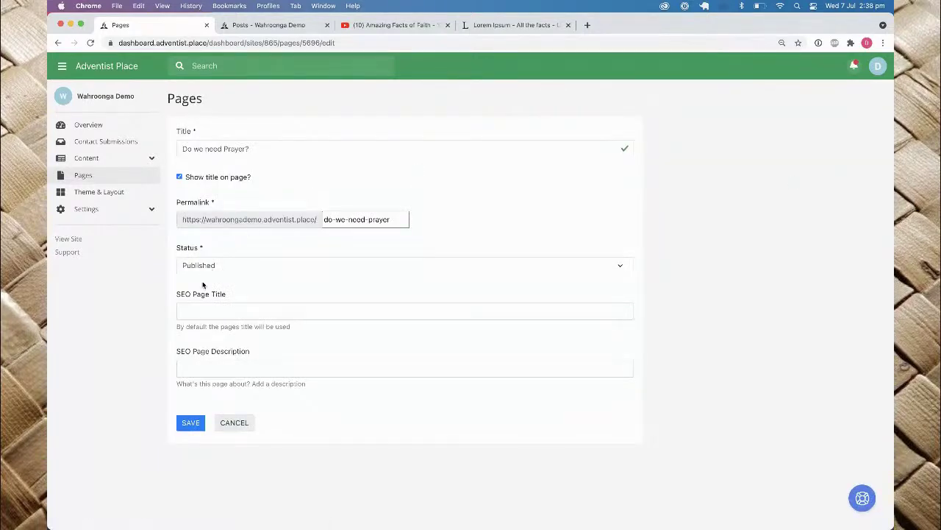
left_click(179, 178)
left_click(215, 307)
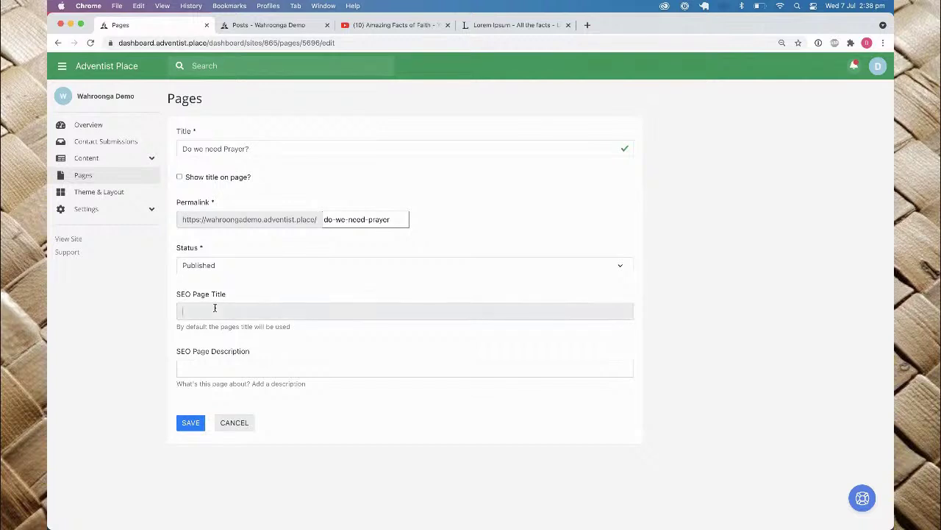
left_click(201, 371)
left_click(254, 316)
left_click(192, 422)
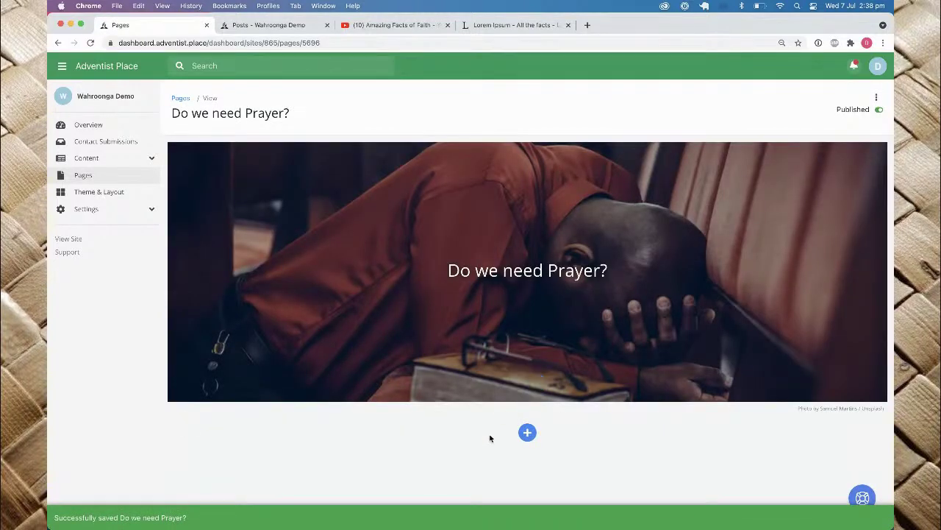
scroll(491, 437, "down", 5)
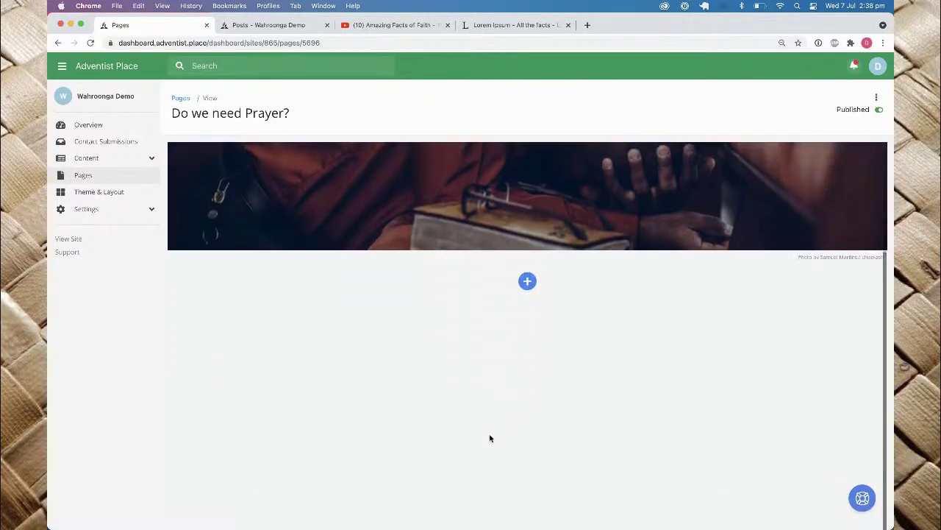
Step: Add a Text widget below the banner with two pasted Lorem Ipsum paragraphs, and save it
left_click(528, 233)
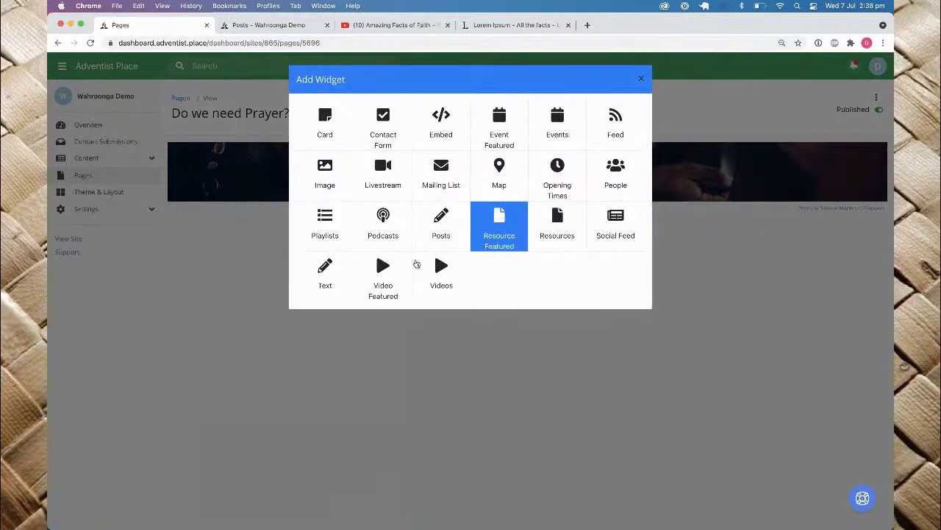
left_click(325, 279)
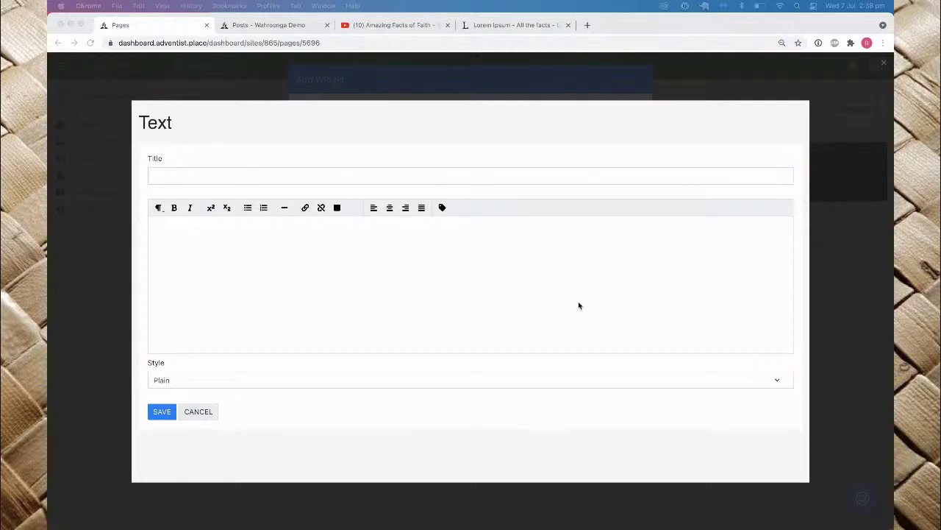
left_click(387, 279)
type("Lorem ipsum dolor sit amet, consectetur adipiscing elit. Integer non maximus ex. Quisque aliquam nec mauris non viverra. In lectus velit, vulputate nec malesuada consequat, laoreet malesuada purus. Nunc iaculis nibh non arcu ullamcorper, ac cursus leo ullamcorper. Nam auctor sed mauris sed aliquet. Cras imperdiet nulla ac nisi eleifend egestas. In hac habitasse platea dictumst.  Suspendisse eu leo ante. Praesent vestibulum mattis ligula, fermentum vestibulum nibh tempus id. Vivamus ac urna in libero vulputate tempus. Quisque justo enim, vulputate in egestas eu, pellentesque et dolor. Curabitur tincidunt, ipsum vitae hendrerit tristique, nulla eros dapibus lacus, a mattis tortor arcu sed justo. Duis tristique elementum nunc, a fringilla tellus tristique at. Aenean iaculis scelerisque libero et laoreet. Curabitur vehicula lectus interdum elit eleifend fringilla. Etiam consequat suscipit volutpat. Suspendisse potenti.")
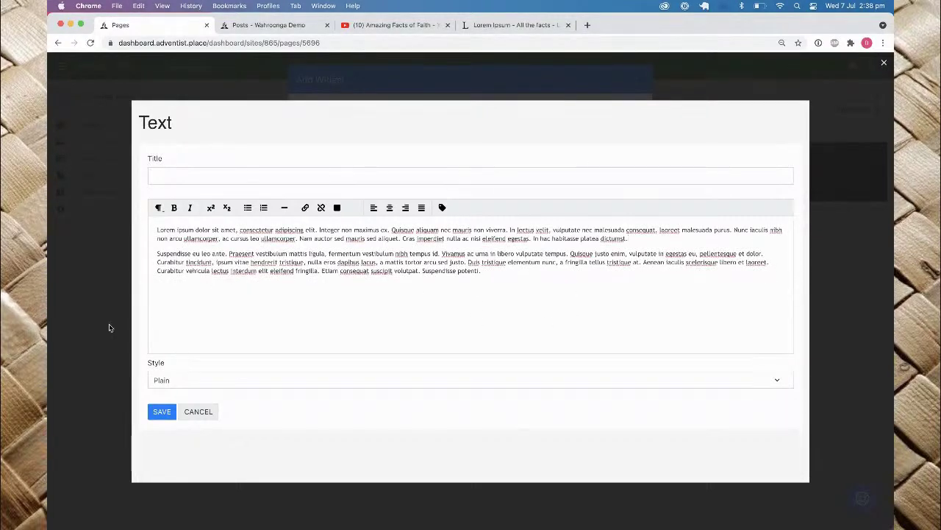
left_click(162, 413)
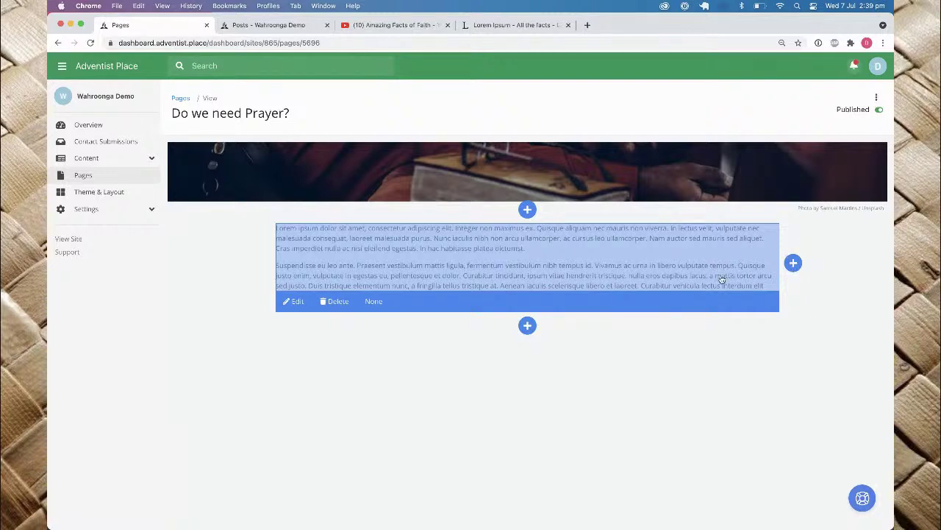
Step: Add a Video Featured widget beside the text, set to display 'Select a video'
left_click(793, 264)
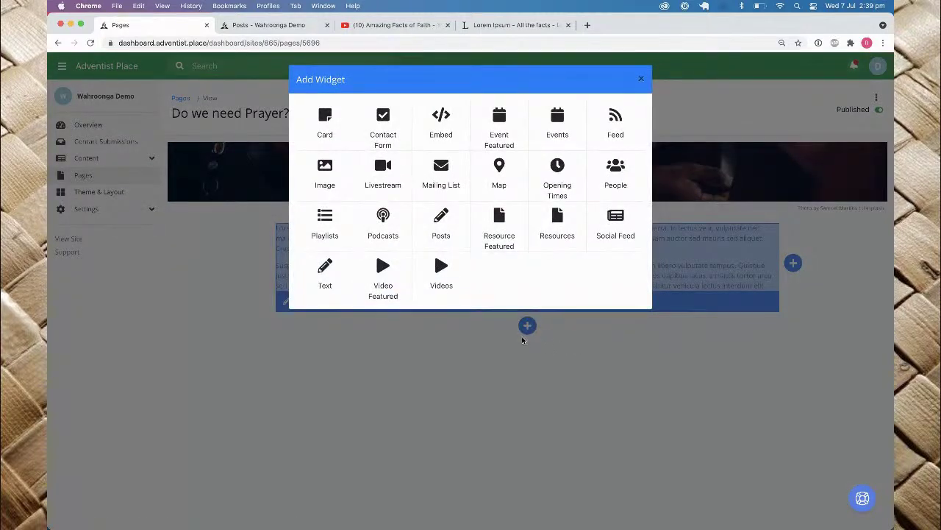
left_click(382, 274)
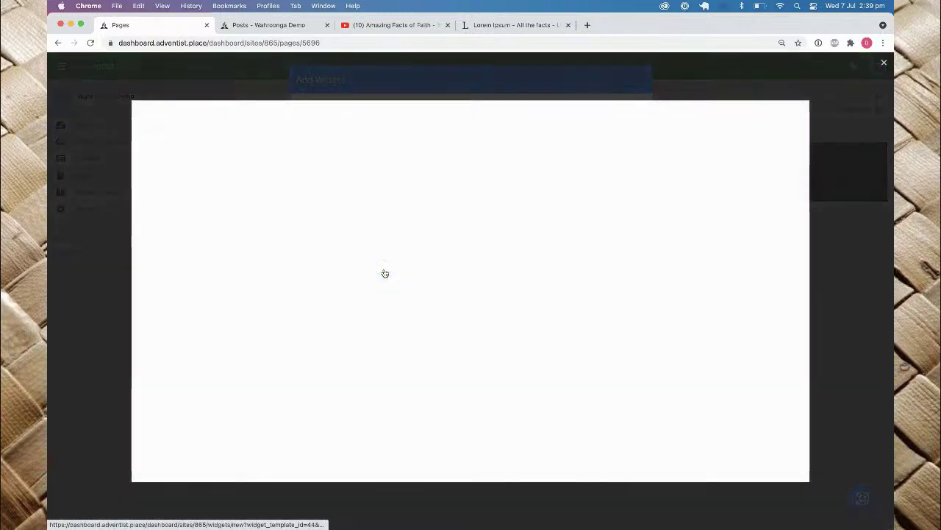
left_click(208, 180)
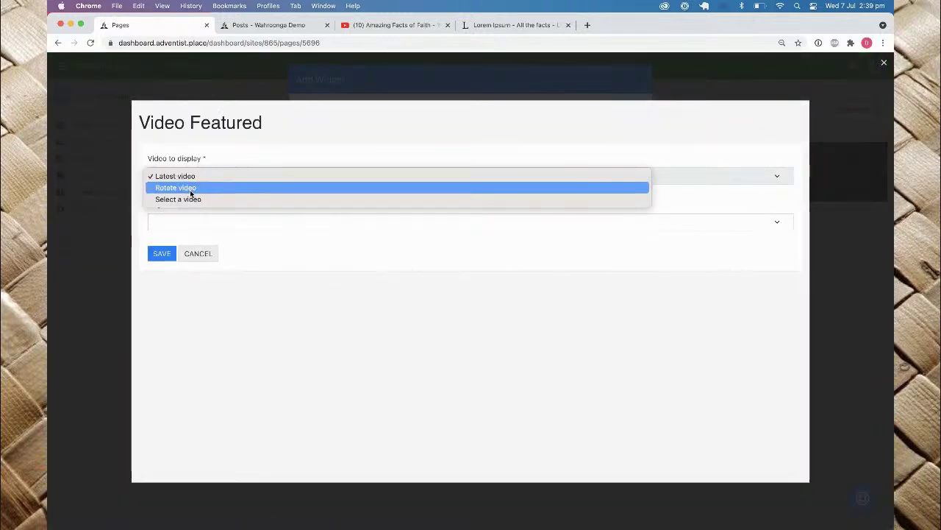
left_click(195, 200)
left_click(163, 268)
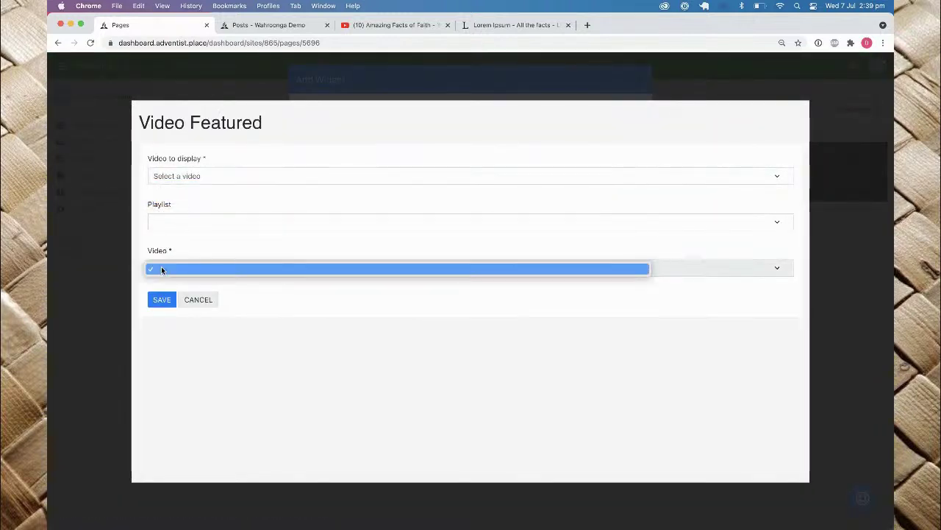
left_click(188, 222)
Step: Pick a video from the My Story playlist and save the featured video
left_click(188, 222)
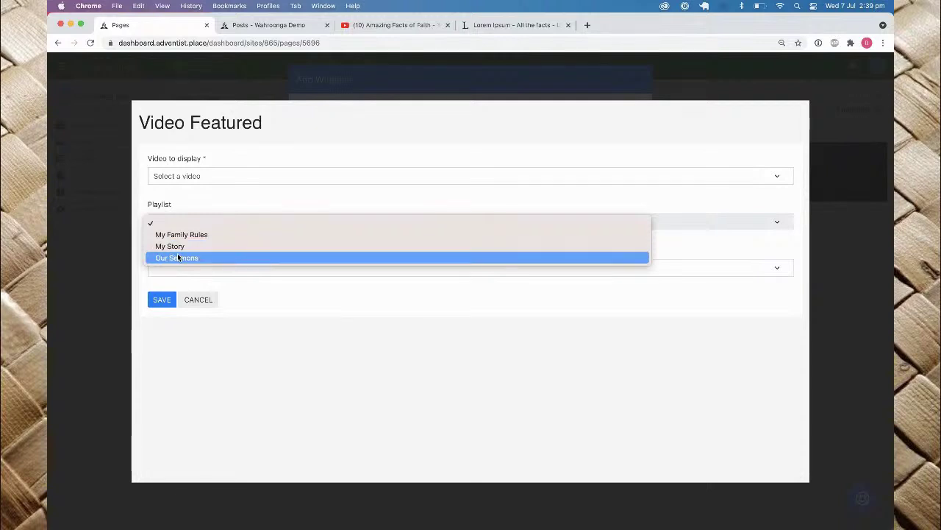
left_click(177, 255)
left_click(190, 222)
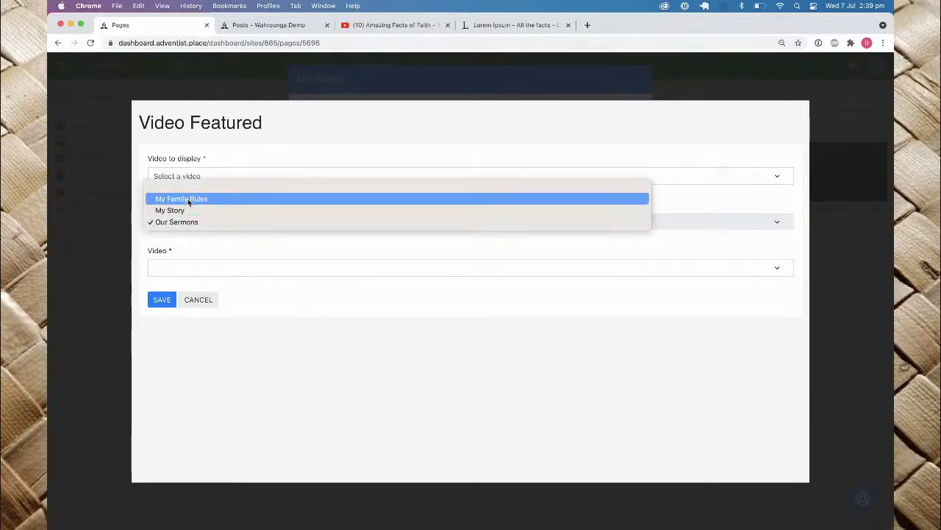
left_click(176, 211)
left_click(176, 269)
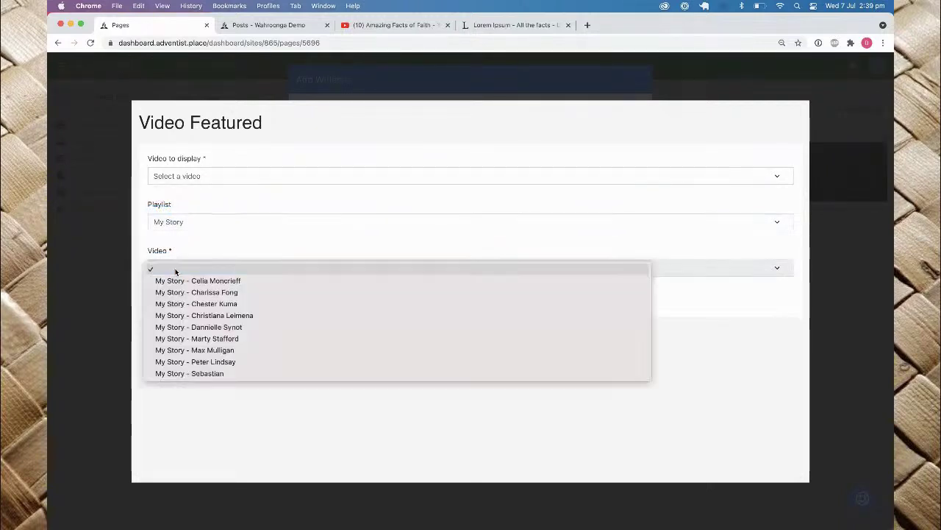
left_click(203, 362)
left_click(159, 301)
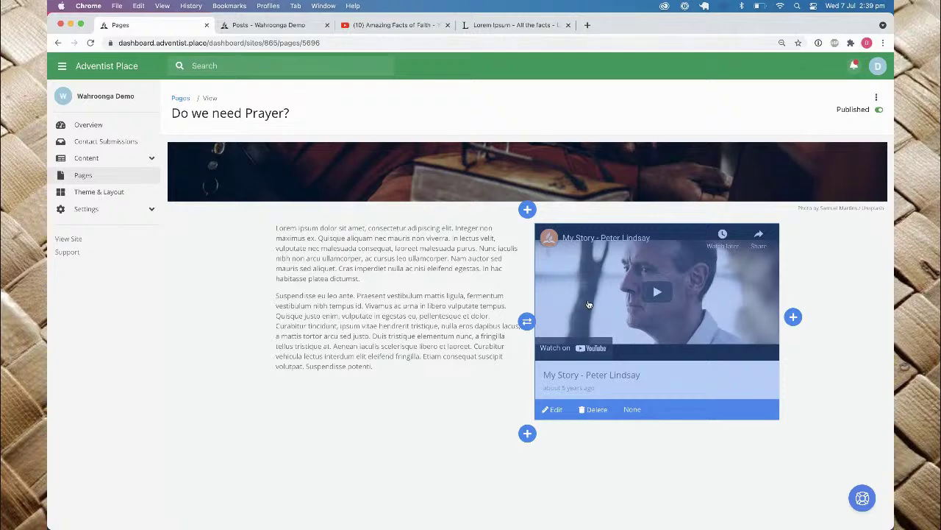
scroll(459, 301, "down", 2)
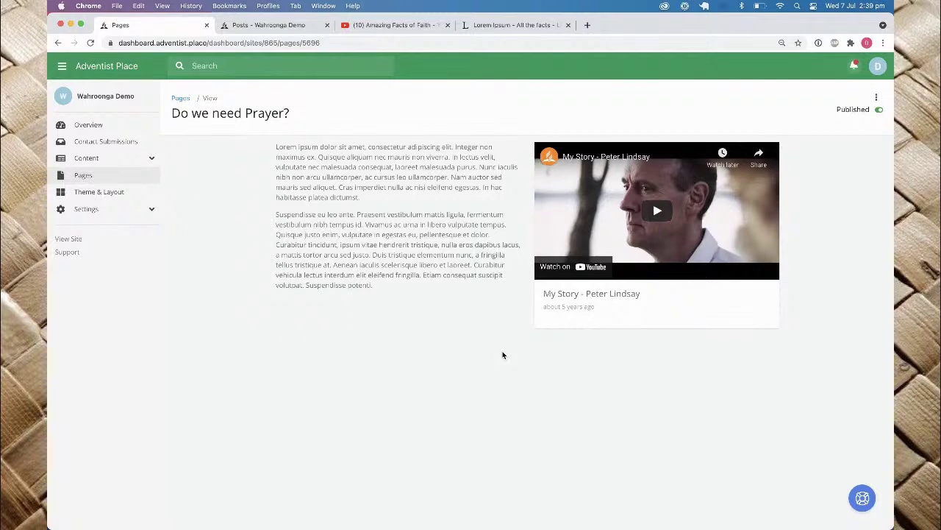
Step: Add a People widget below the text titled 'Our Prayer Warriors'
mouse_move(487, 301)
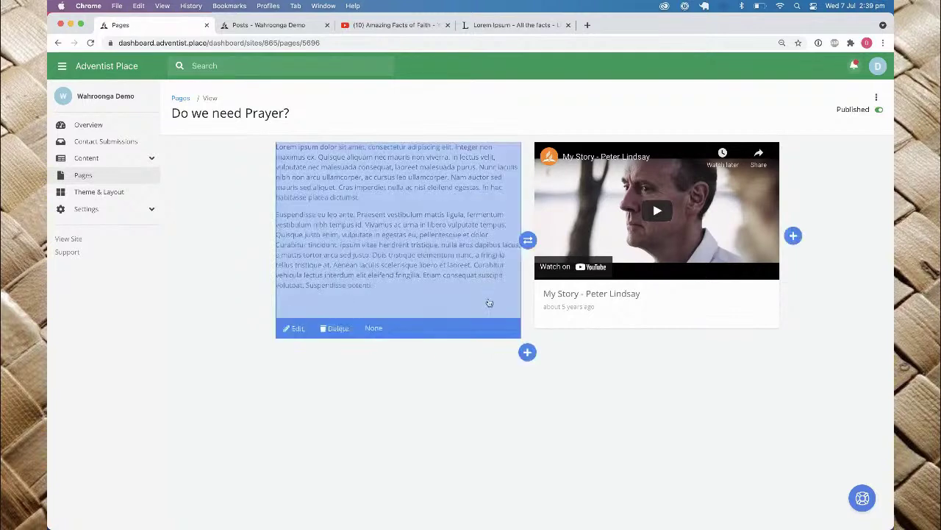
left_click(527, 355)
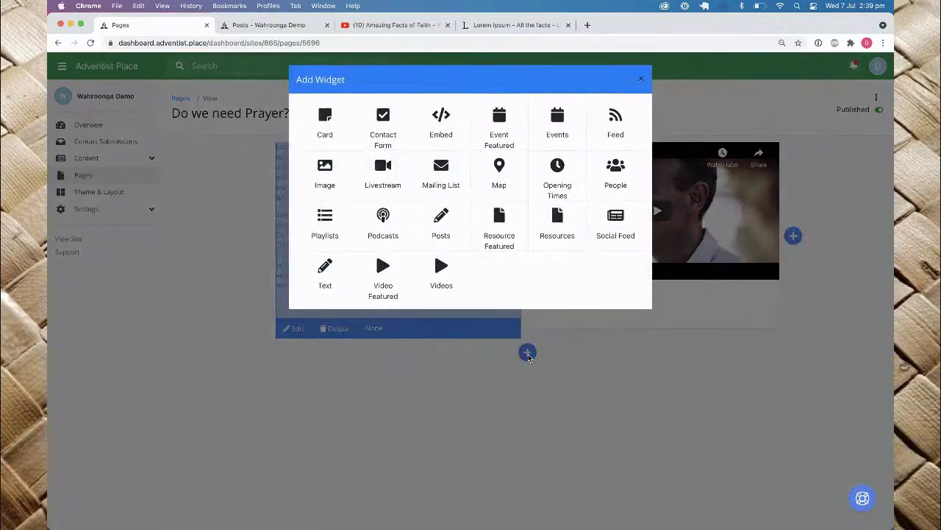
left_click(610, 182)
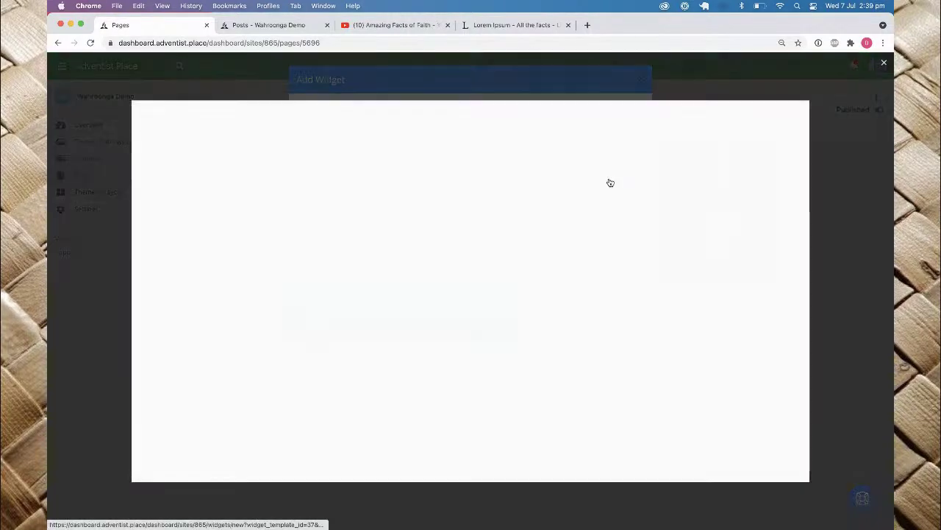
left_click(339, 177)
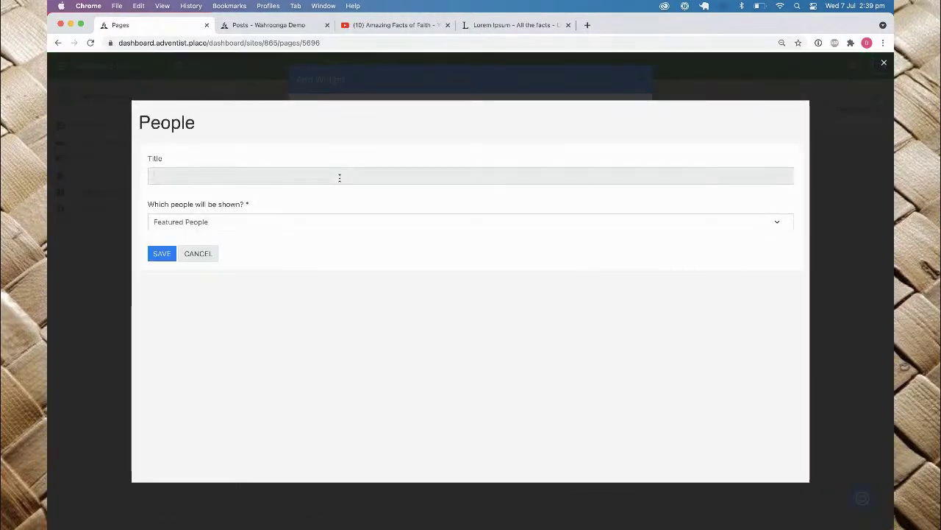
type("Our Pryd")
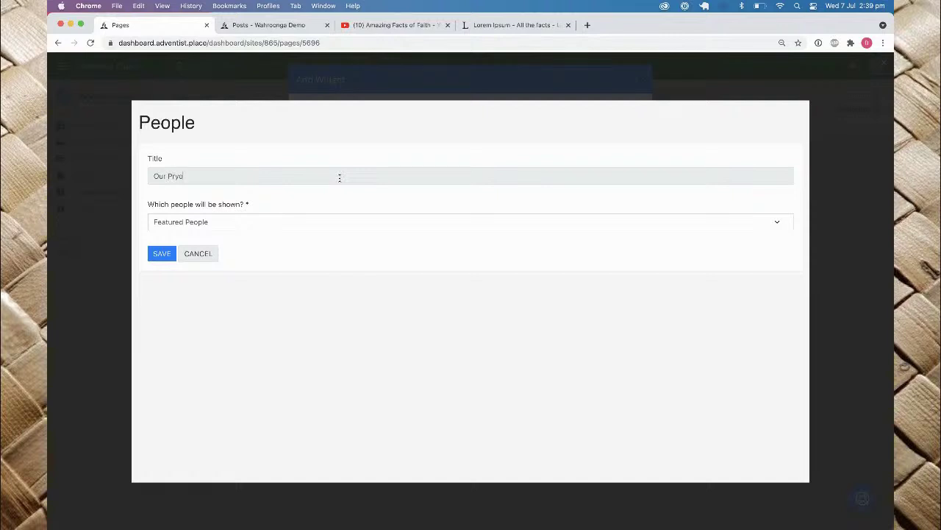
type("yer Warriors")
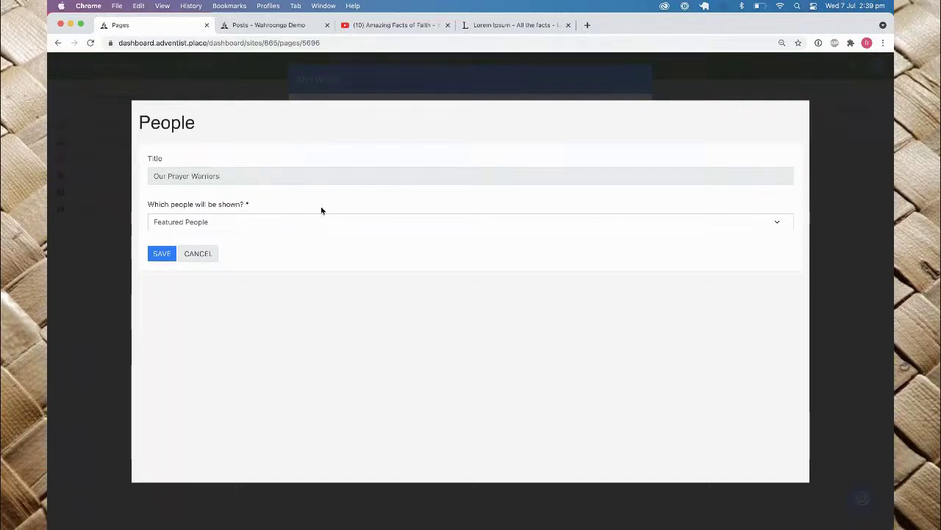
Step: Set the people shown to Custom, add two prayer warriors, and save the section
left_click(301, 220)
left_click(246, 233)
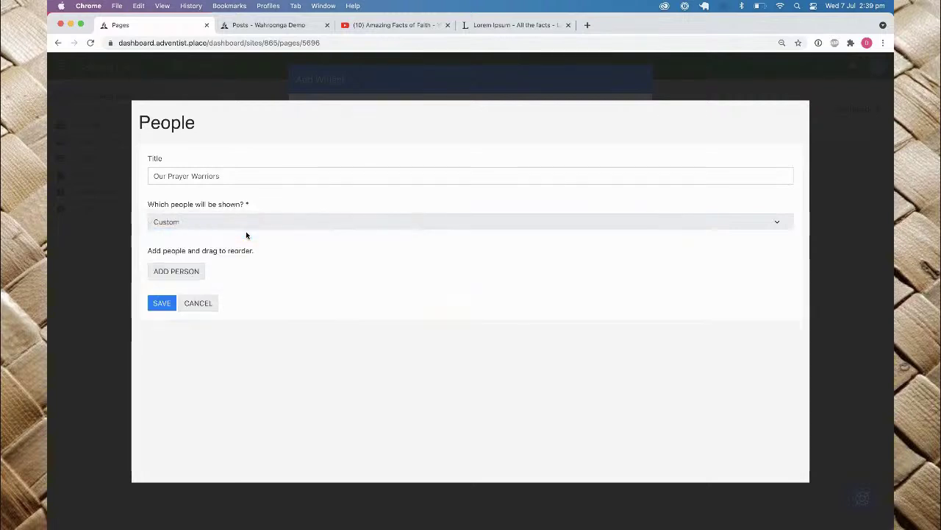
left_click(177, 270)
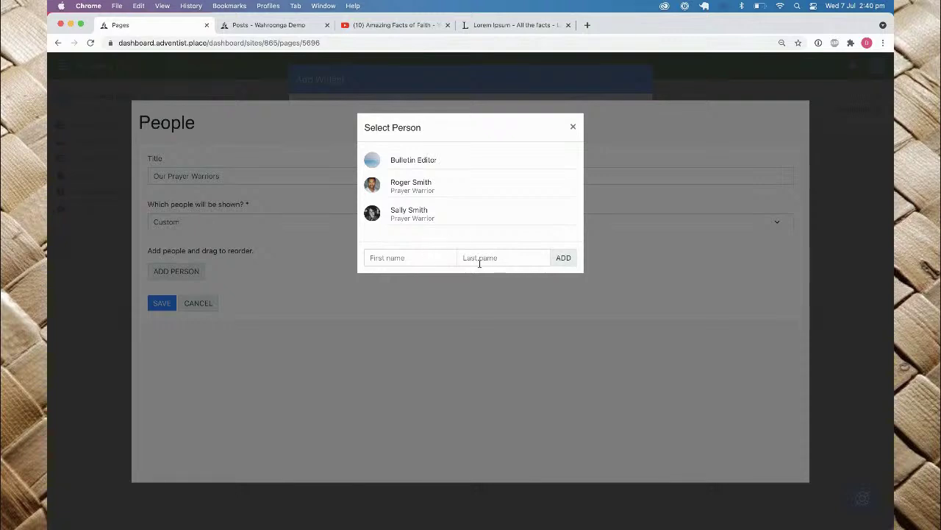
left_click(384, 188)
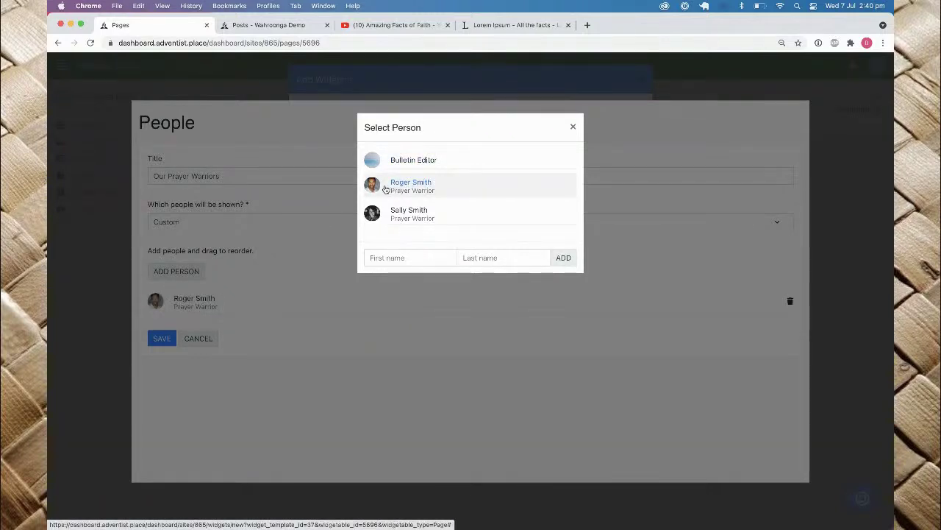
left_click(454, 214)
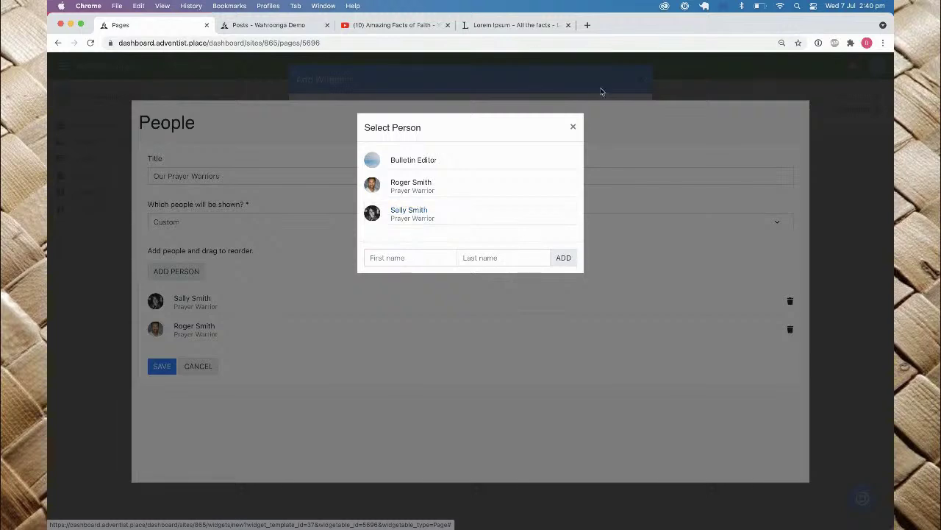
left_click(573, 127)
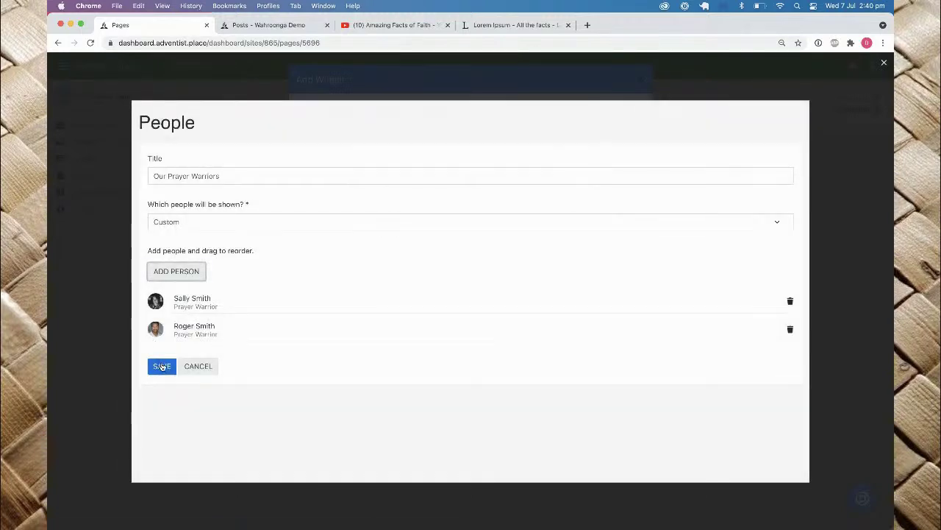
left_click(163, 368)
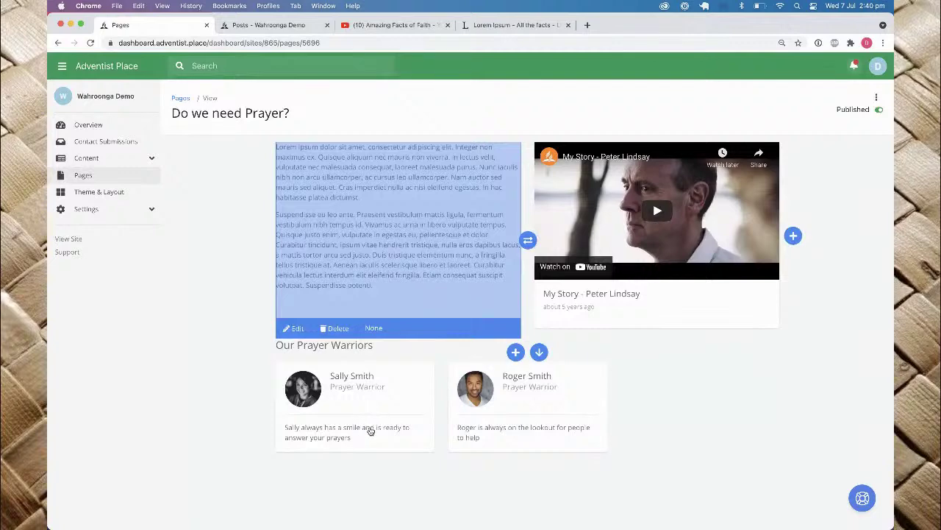
scroll(606, 409, "down", 2)
scroll(606, 409, "down", 1)
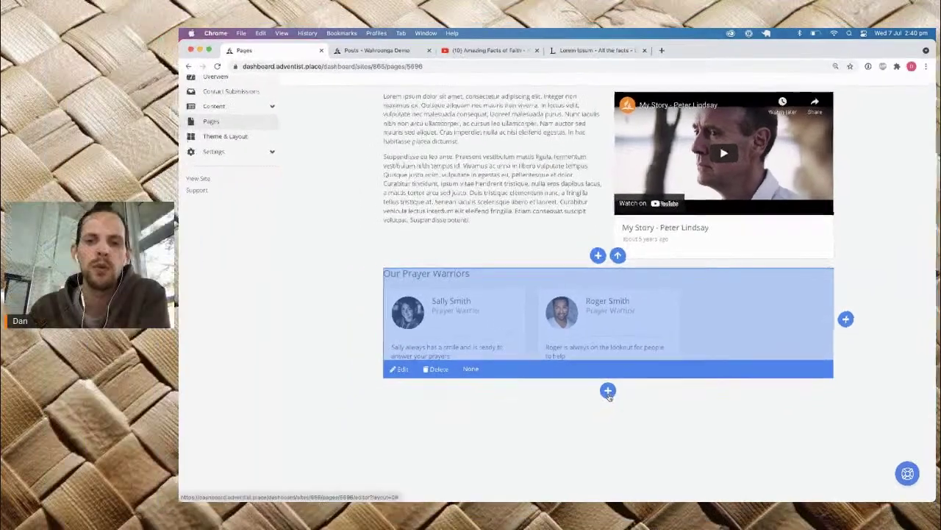
Step: Add a Contact Form titled 'Tell us your prayer request' with a fixed default topic, and save it
left_click(607, 391)
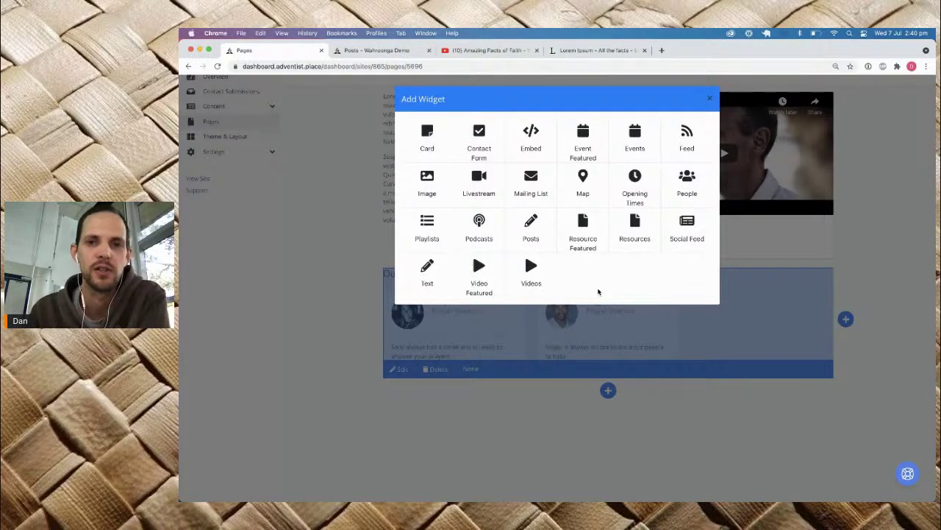
left_click(479, 132)
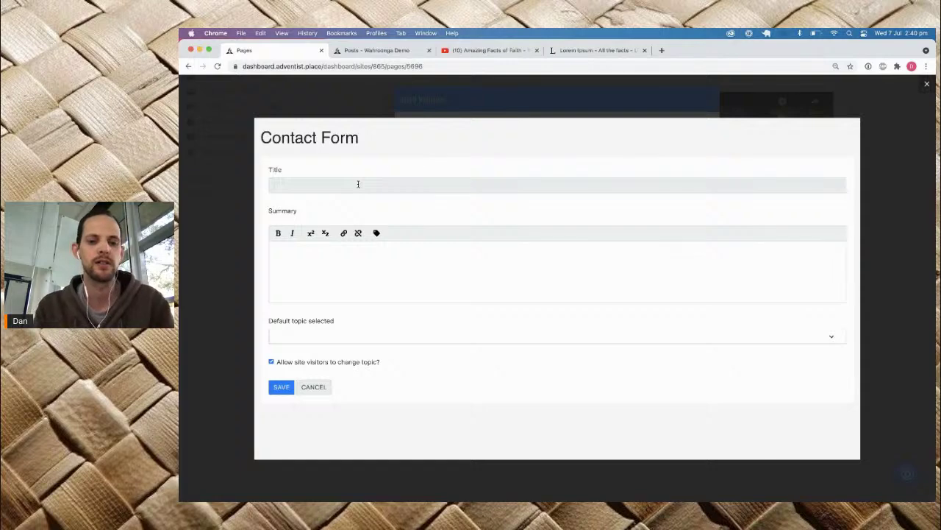
type("Tell")
type(" us your")
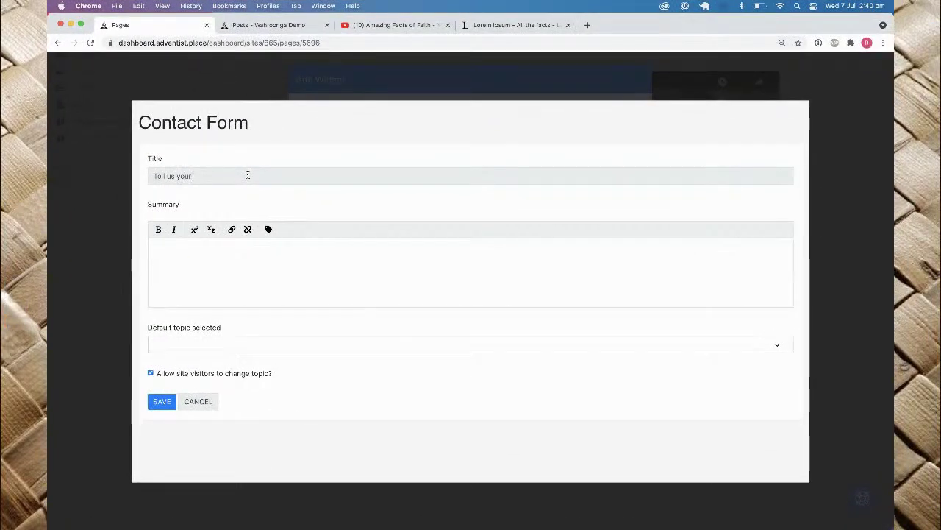
type(" prayer request")
left_click(190, 343)
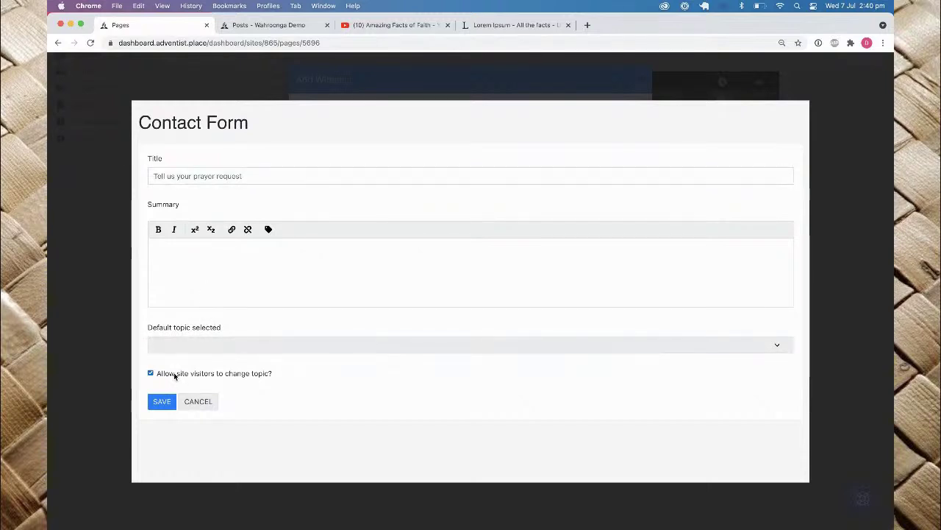
left_click(151, 374)
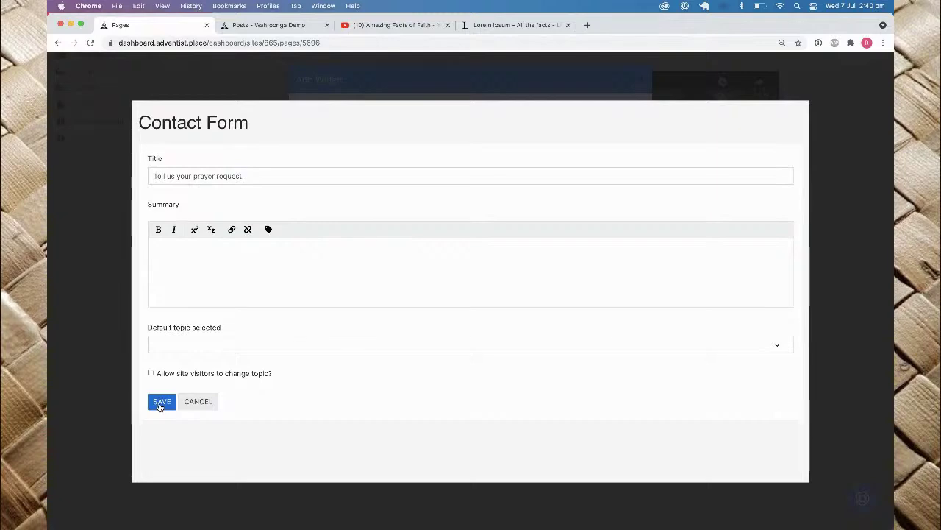
left_click(160, 403)
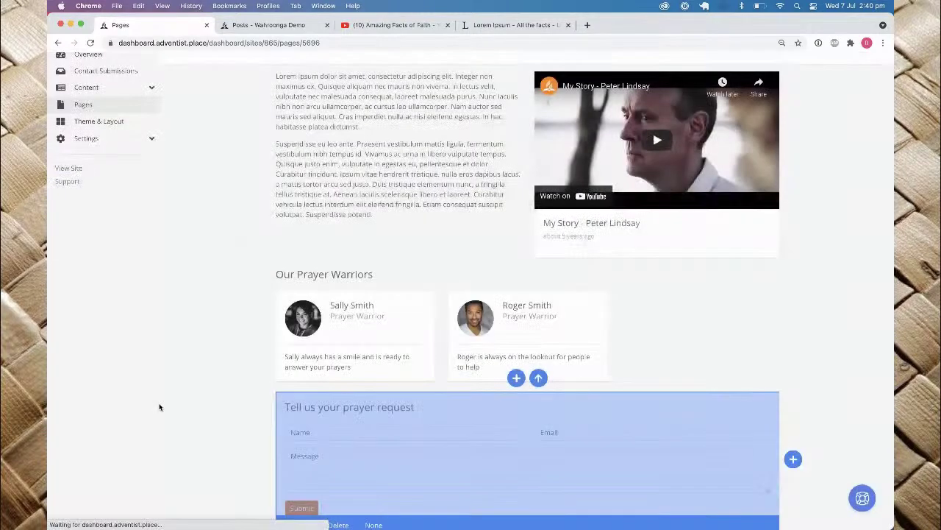
Step: Scroll down to review the prayer request form, then back to the top of the page
scroll(437, 420, "down", 3)
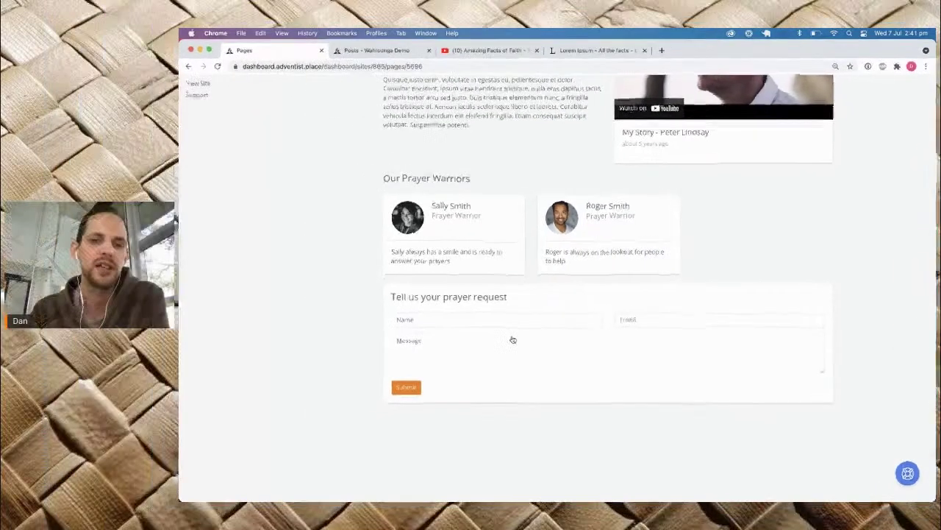
mouse_move(420, 353)
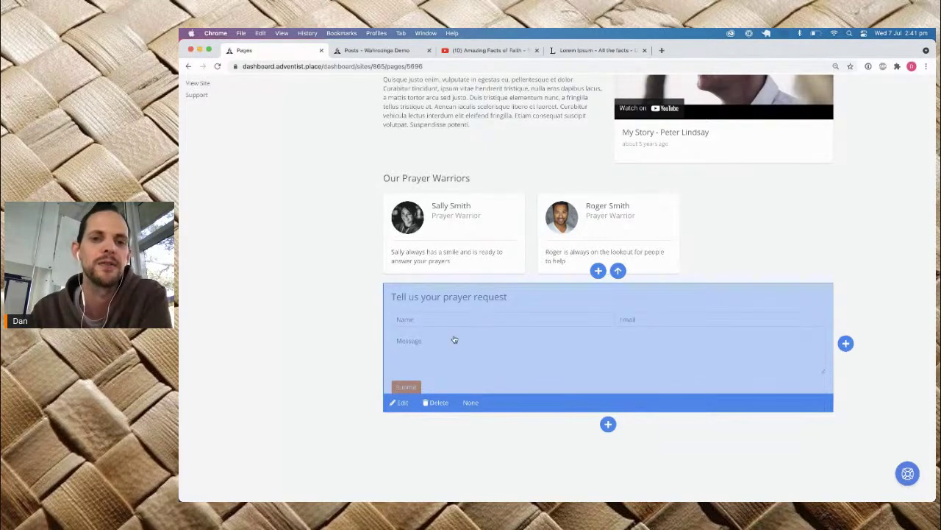
scroll(338, 265, "up", 4)
scroll(337, 265, "up", 3)
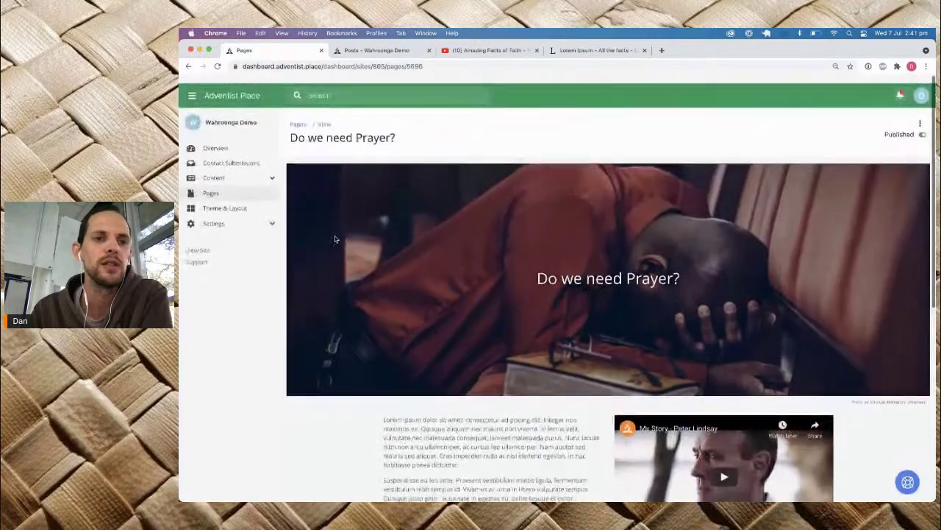
Step: Open Contact Submissions, then the Manage Form page for the Contact form
left_click(218, 156)
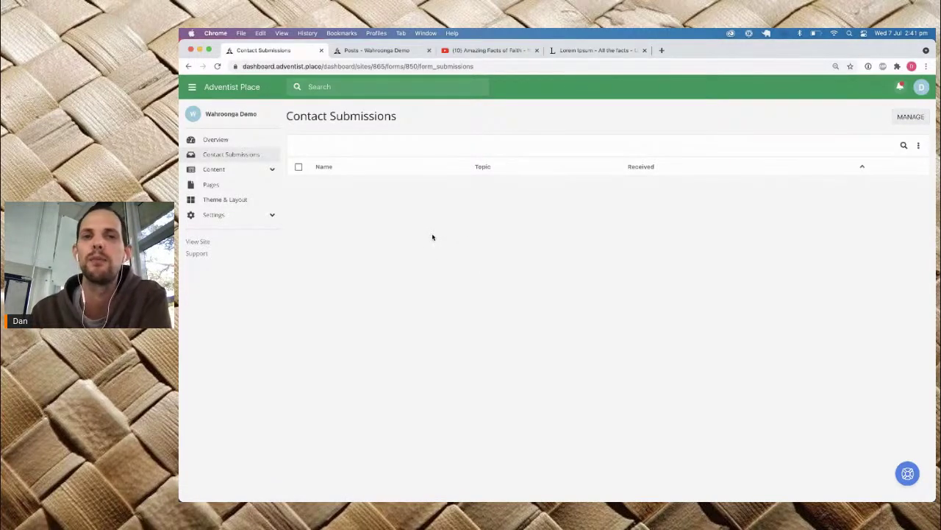
left_click(902, 117)
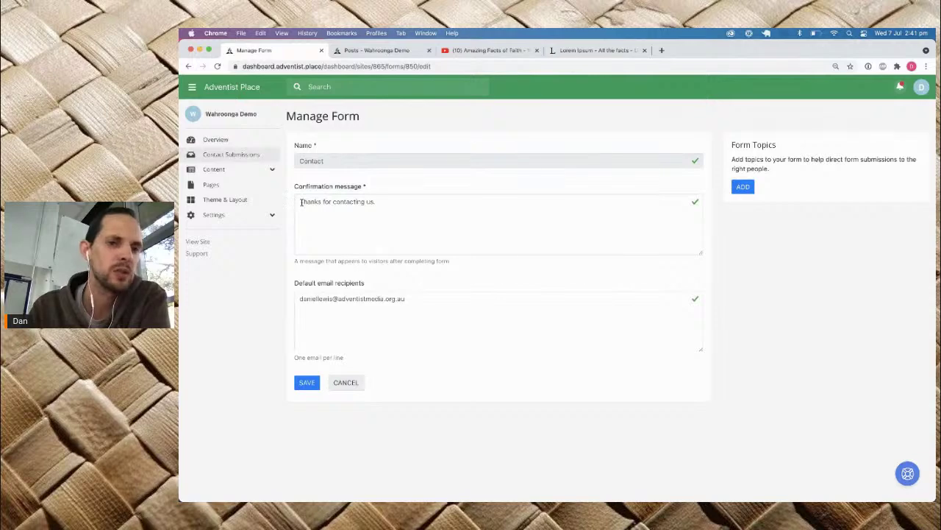
Step: Add a 'Prayer Request' form topic routed to a specific recipient email address, and save it
left_click_drag(300, 202, 395, 206)
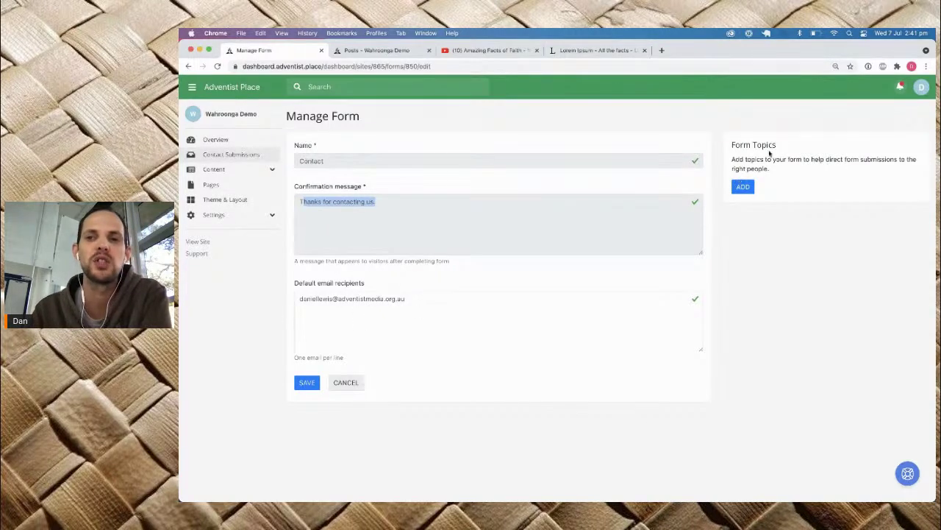
left_click(747, 185)
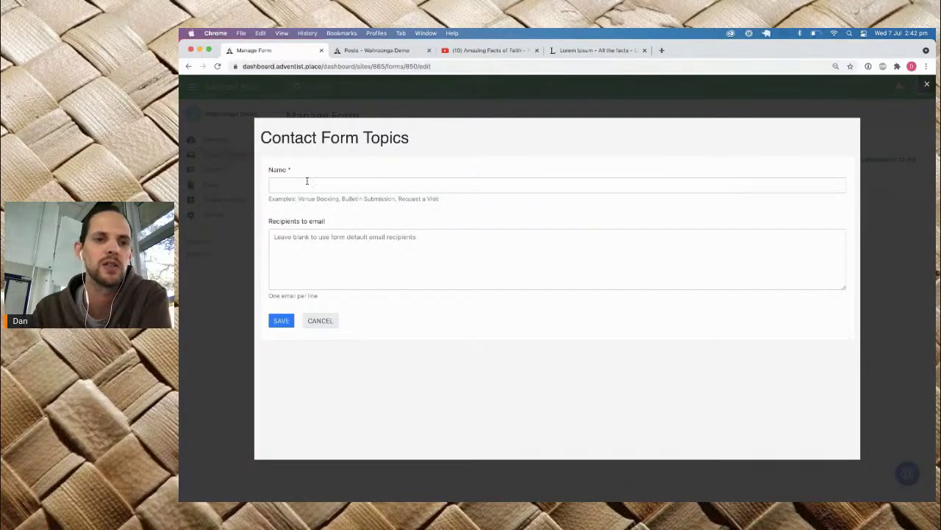
left_click(307, 181)
type("Prayer Request")
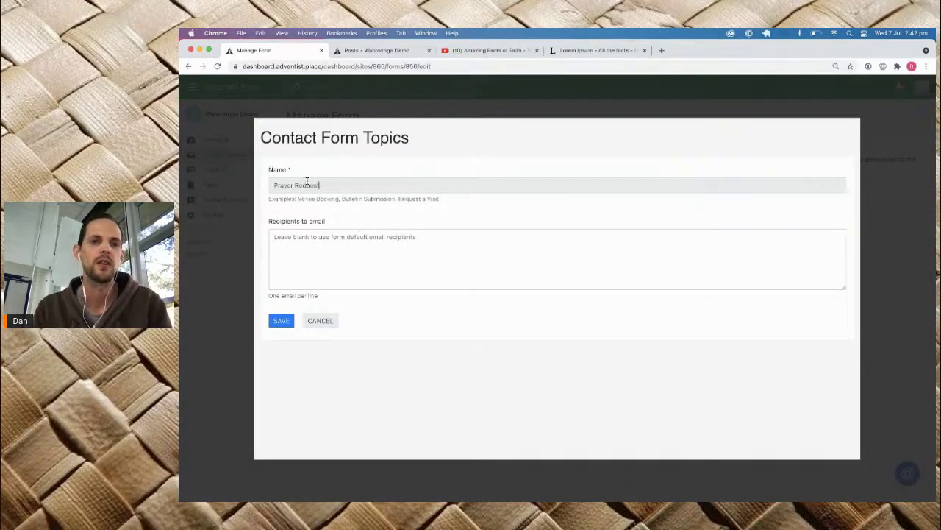
left_click(341, 245)
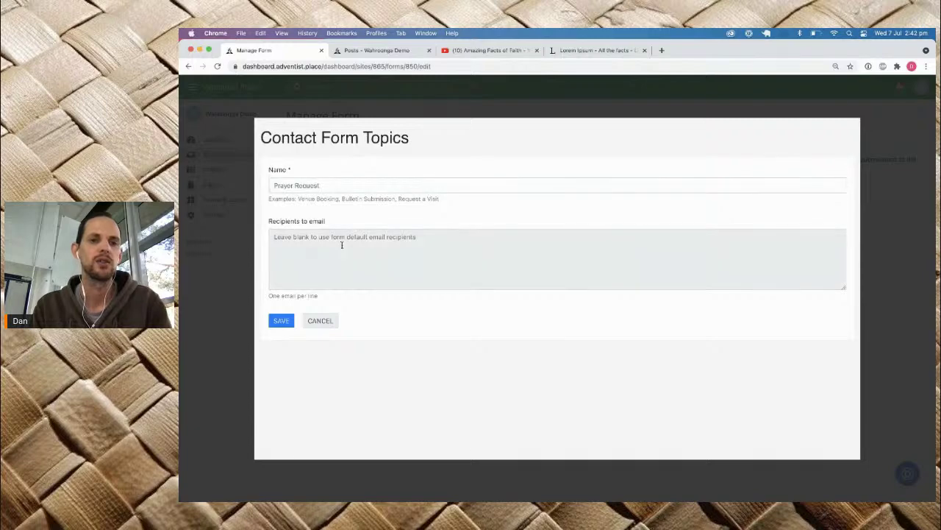
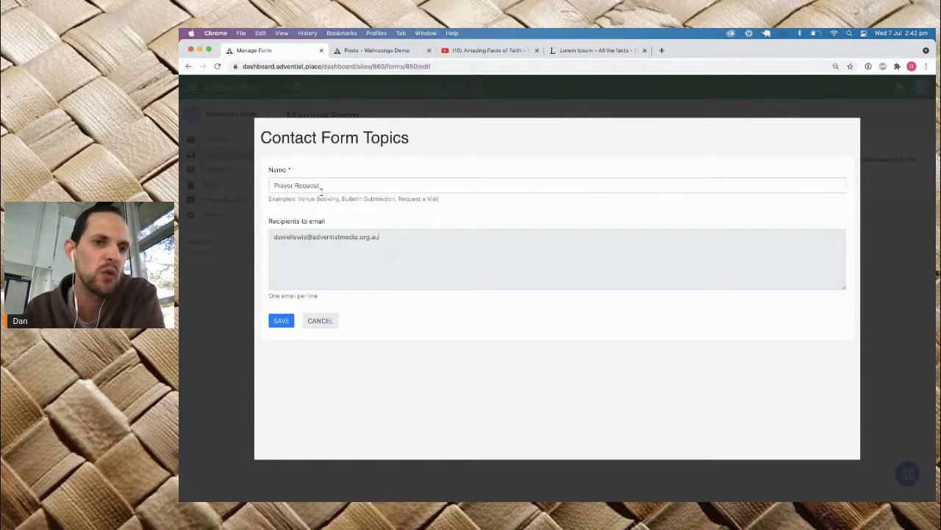
left_click_drag(272, 186, 349, 185)
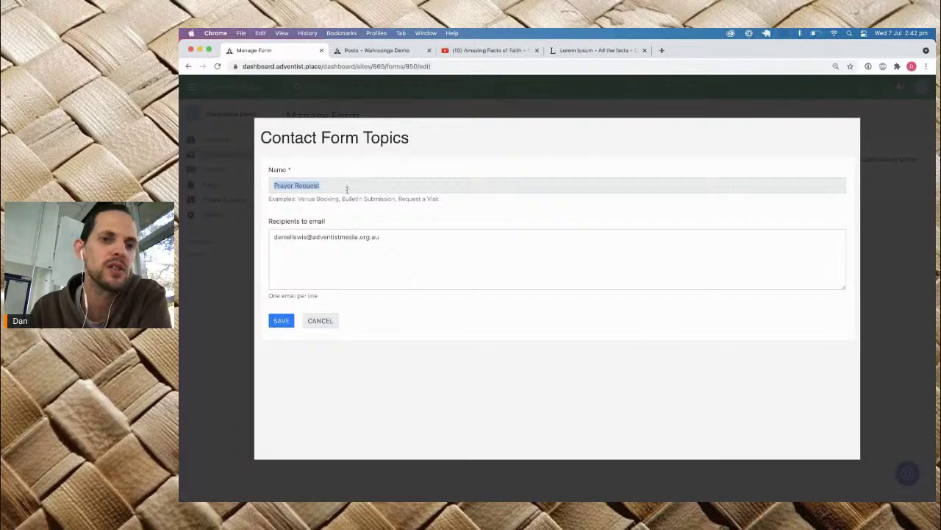
left_click_drag(280, 236, 395, 242)
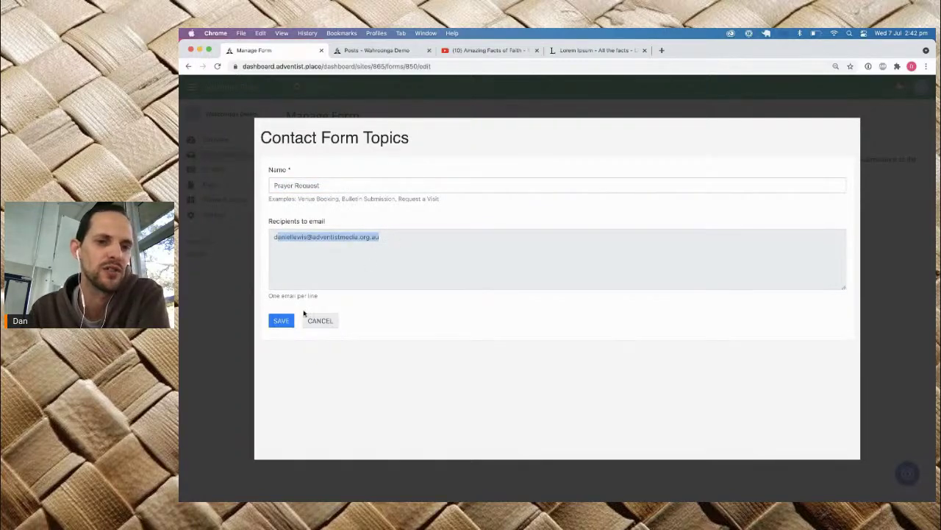
left_click(284, 321)
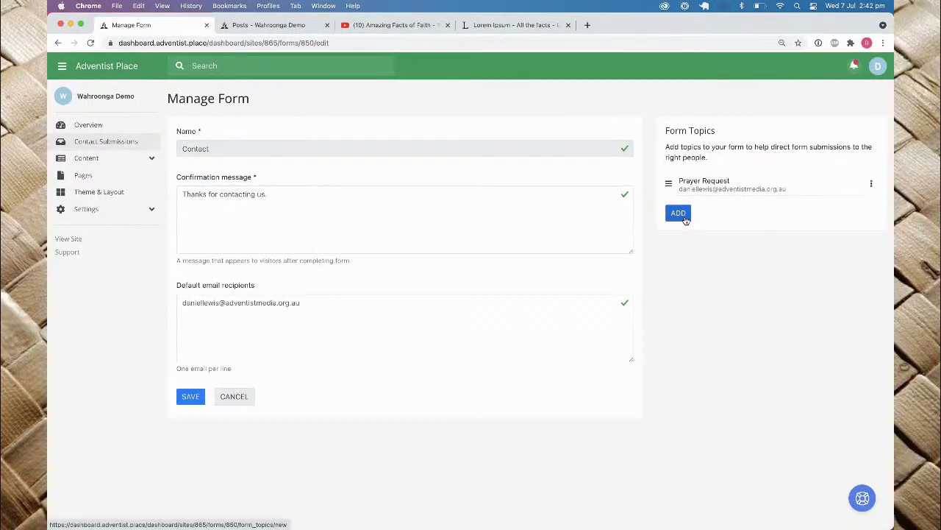
Step: Add a 'Bookings' topic using the default recipients
left_click(678, 213)
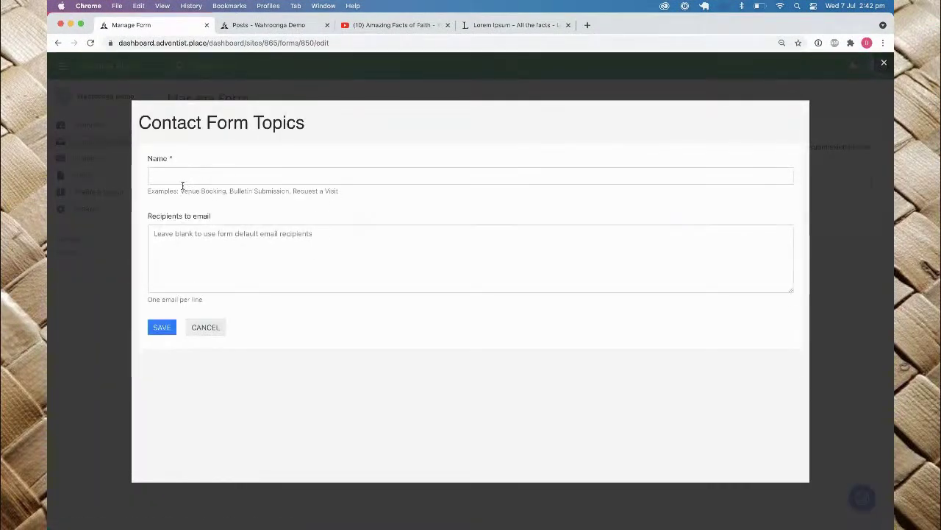
type("Bookin")
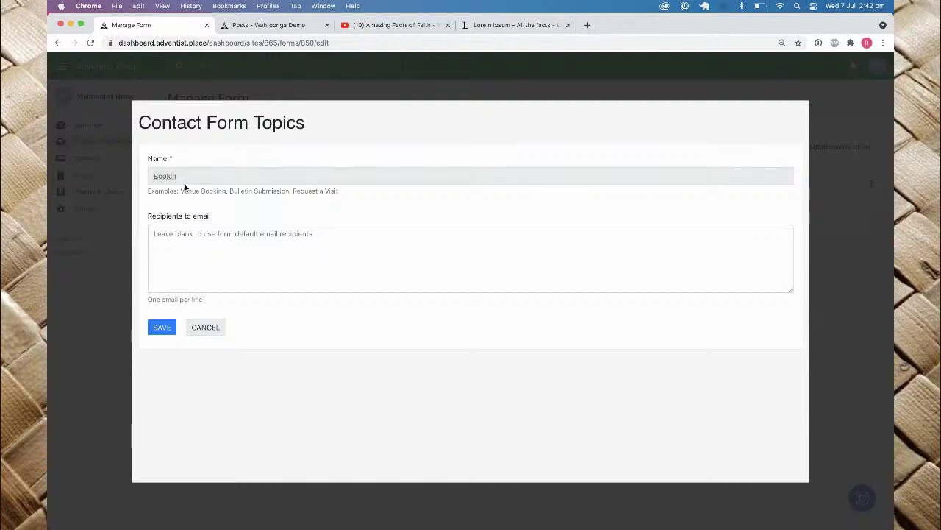
type("gs")
left_click(199, 234)
left_click(161, 328)
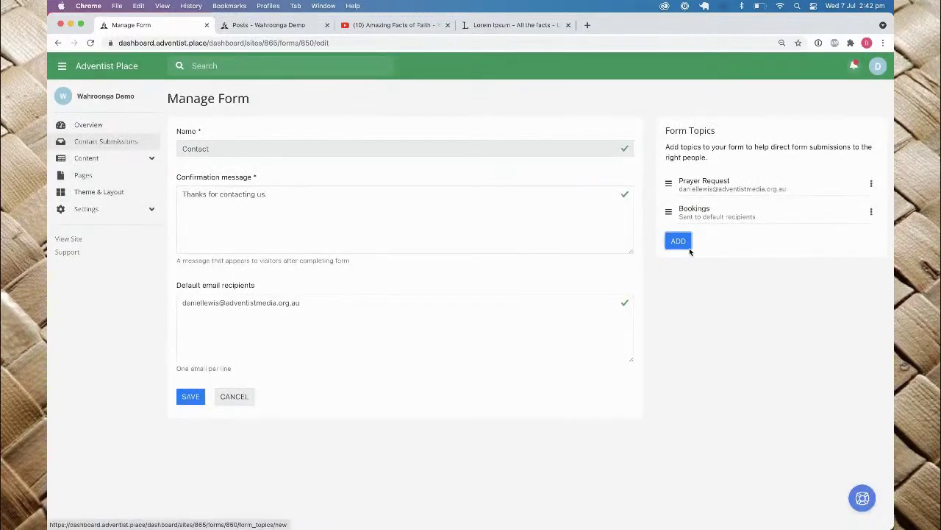
Step: Add a 'Request a visit' topic using the default recipients
left_click(678, 241)
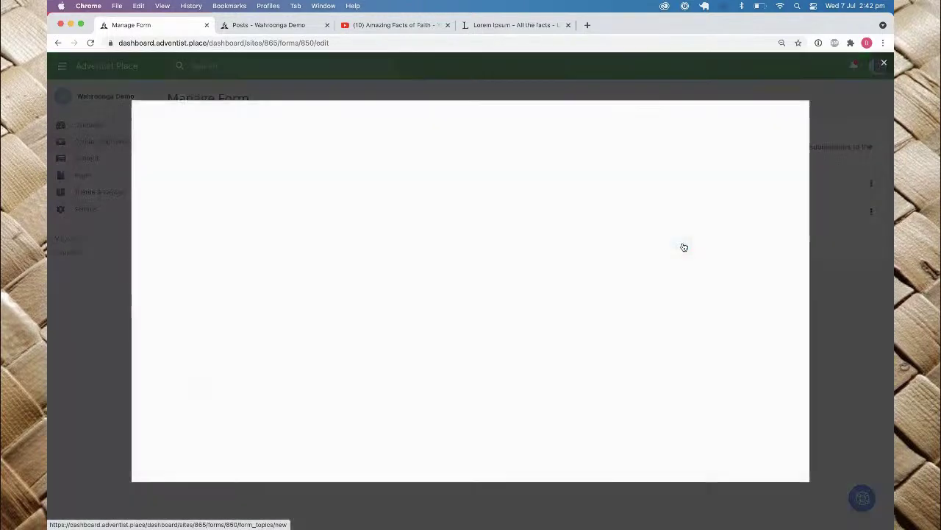
left_click(186, 175)
type("Request")
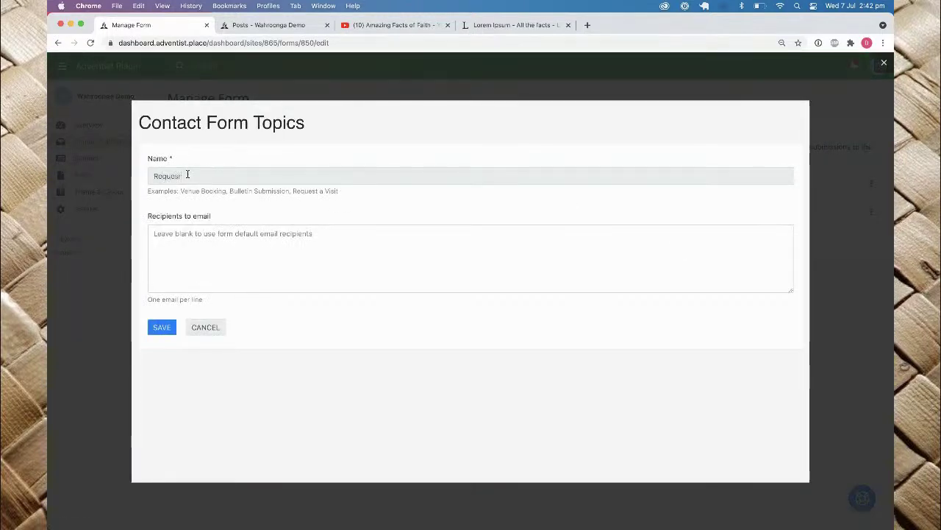
key("BackSpace")
type("a visit")
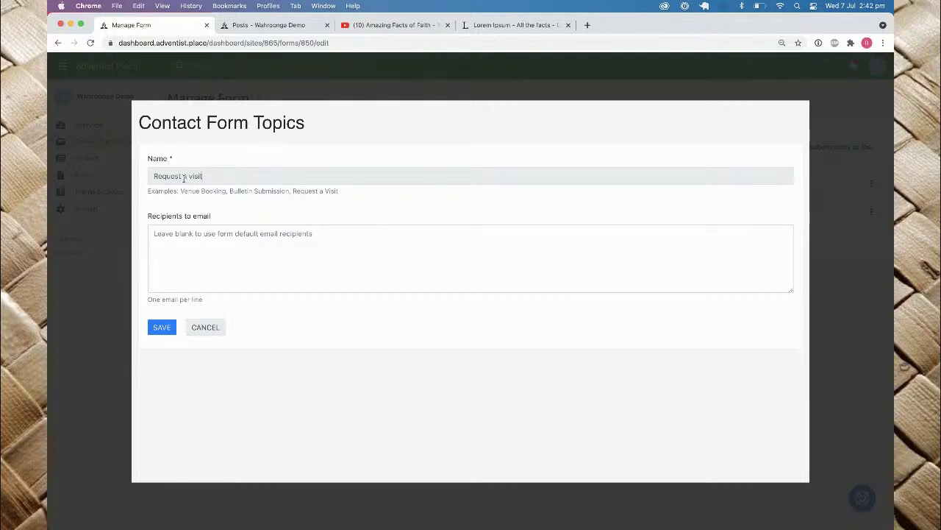
left_click(165, 329)
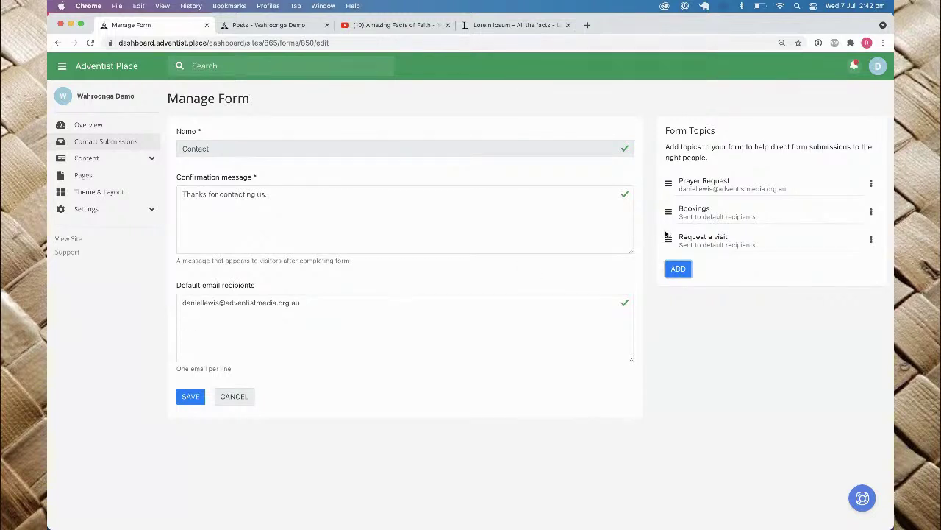
Step: Save the Contact form with its three topics, then reopen it to check the default recipient
left_click(189, 400)
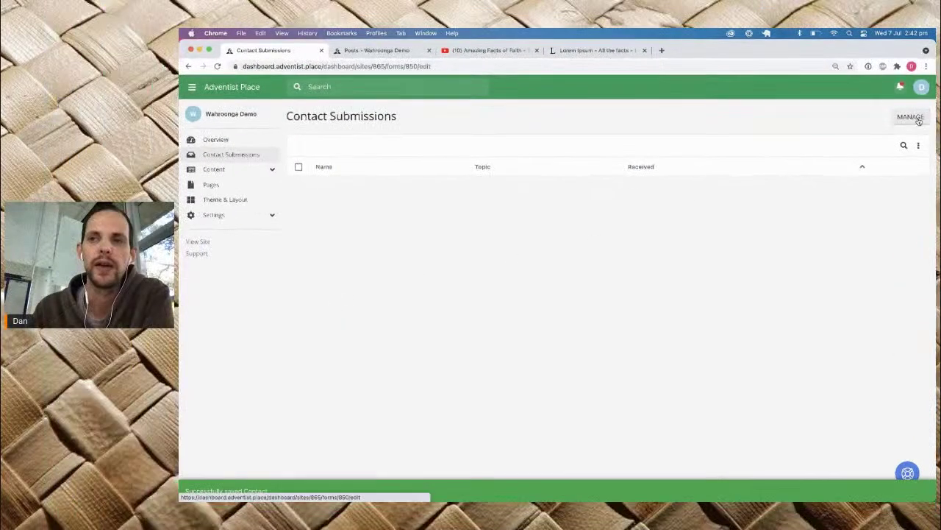
left_click(866, 99)
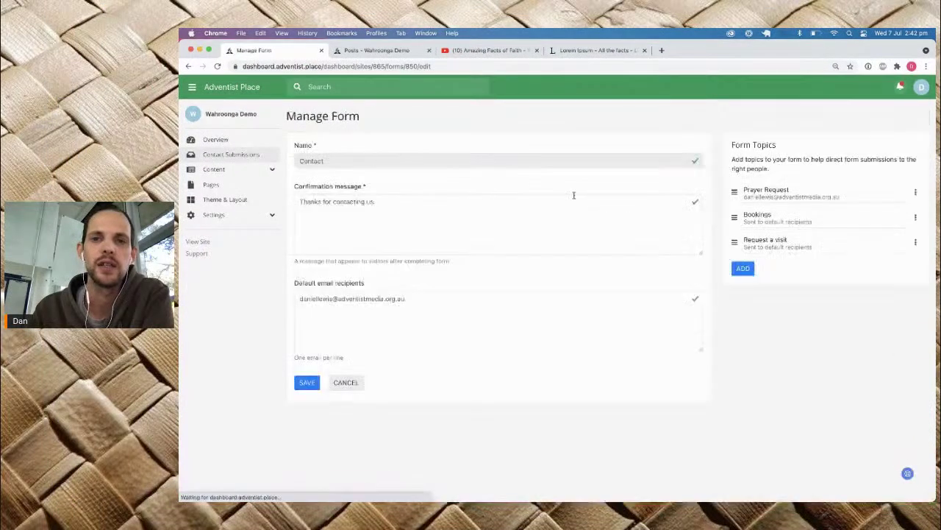
left_click_drag(420, 303, 298, 297)
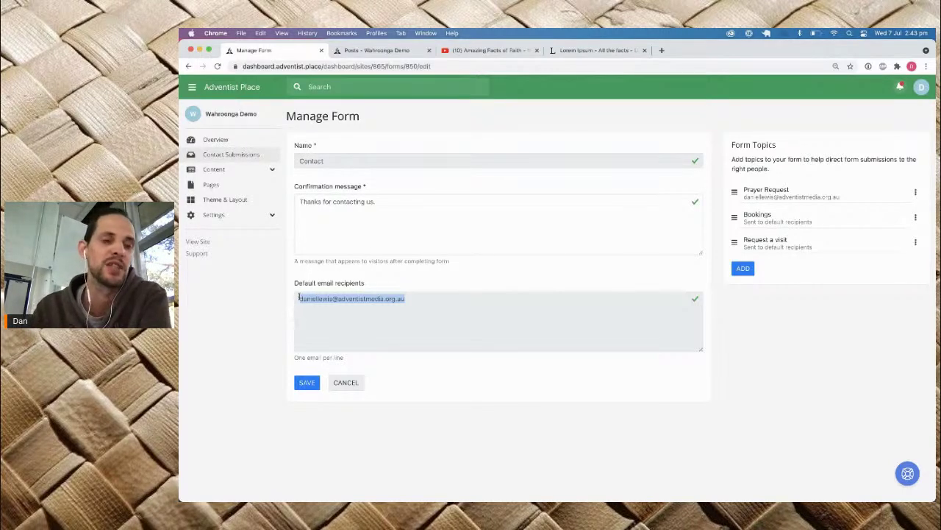
left_click(212, 185)
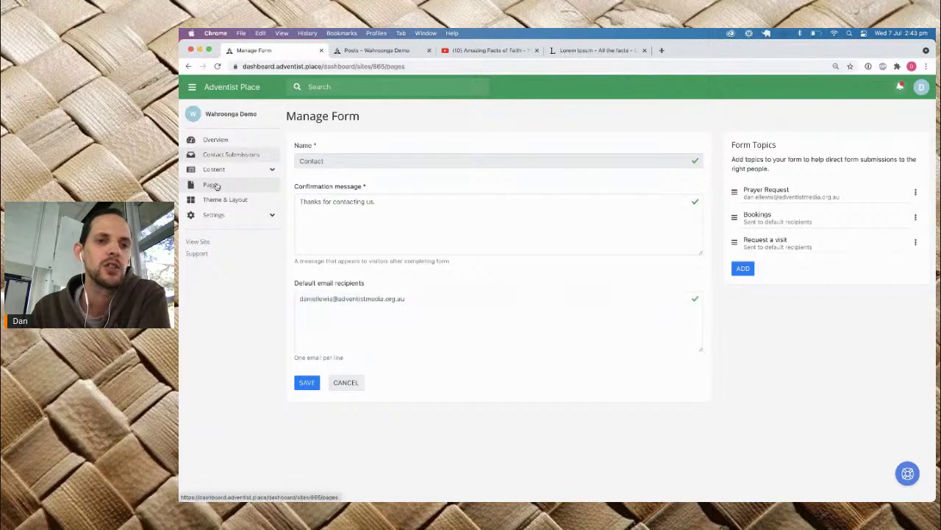
Step: On the Do we need Prayer? page, let visitors change the contact form's topic and save
left_click(382, 233)
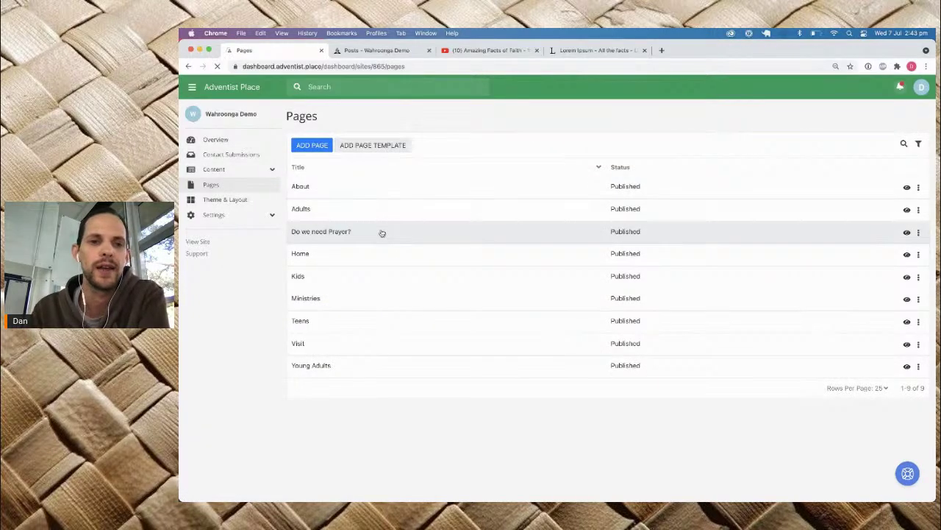
scroll(382, 234, "down", 10)
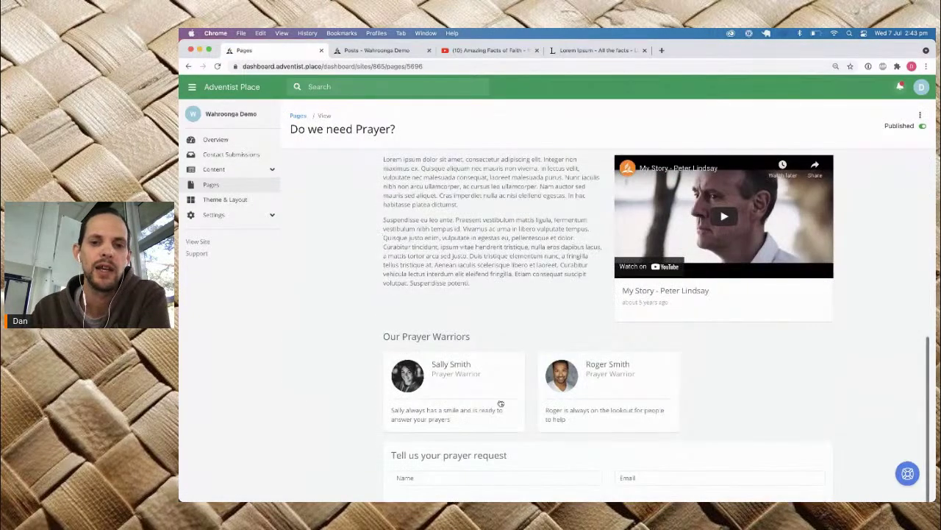
scroll(501, 403, "down", 2)
left_click(545, 149)
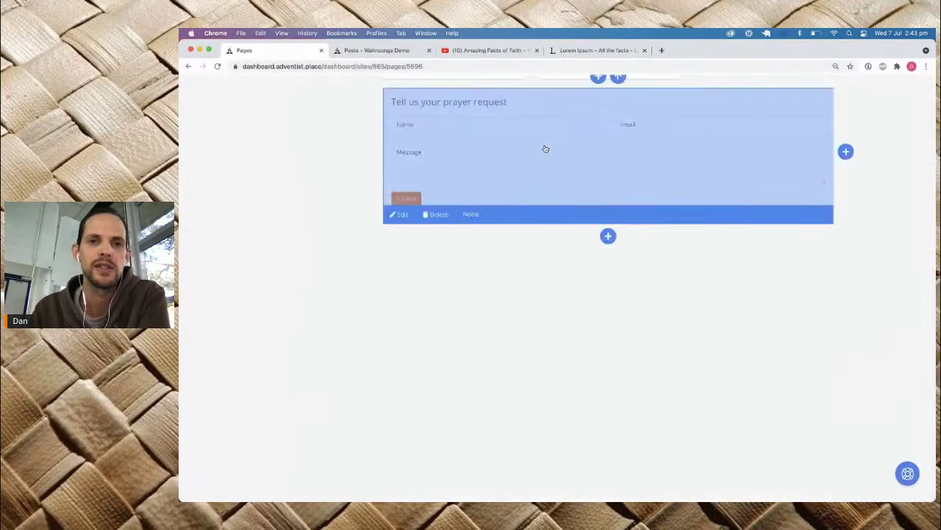
left_click(400, 216)
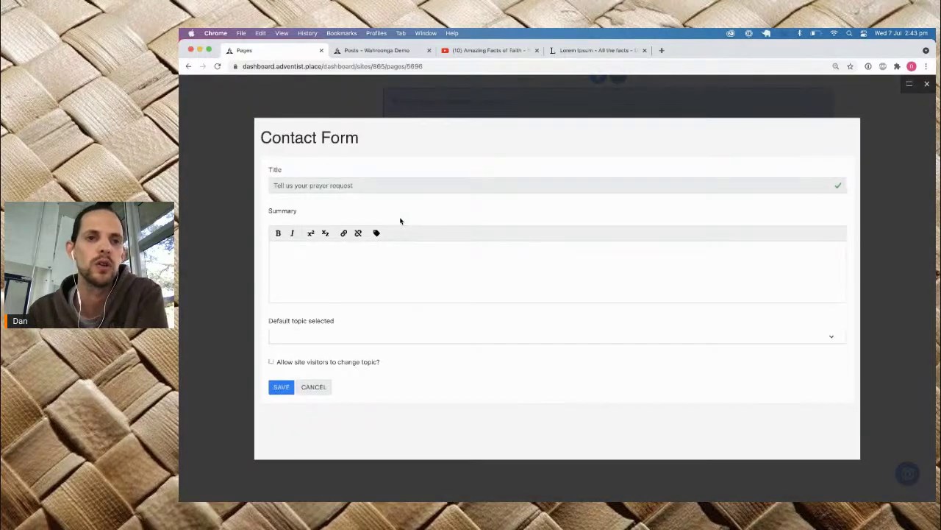
left_click(319, 336)
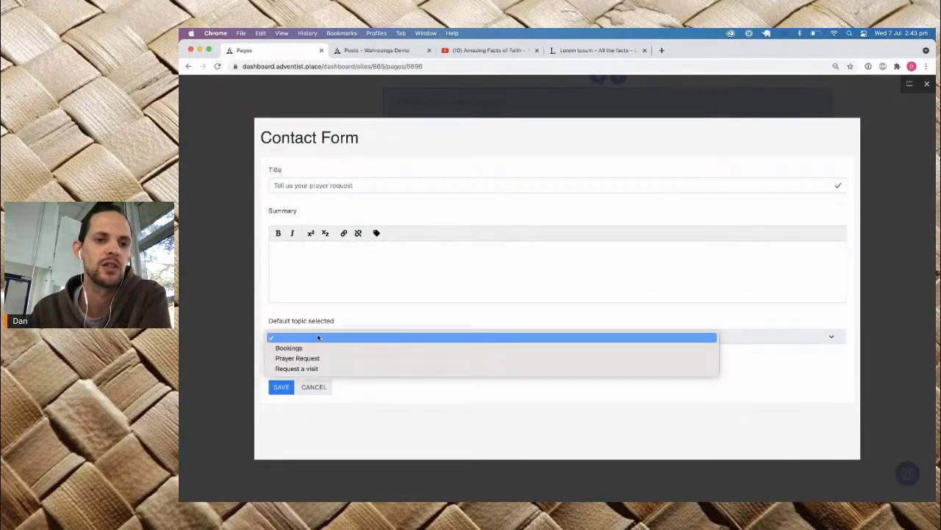
left_click(344, 321)
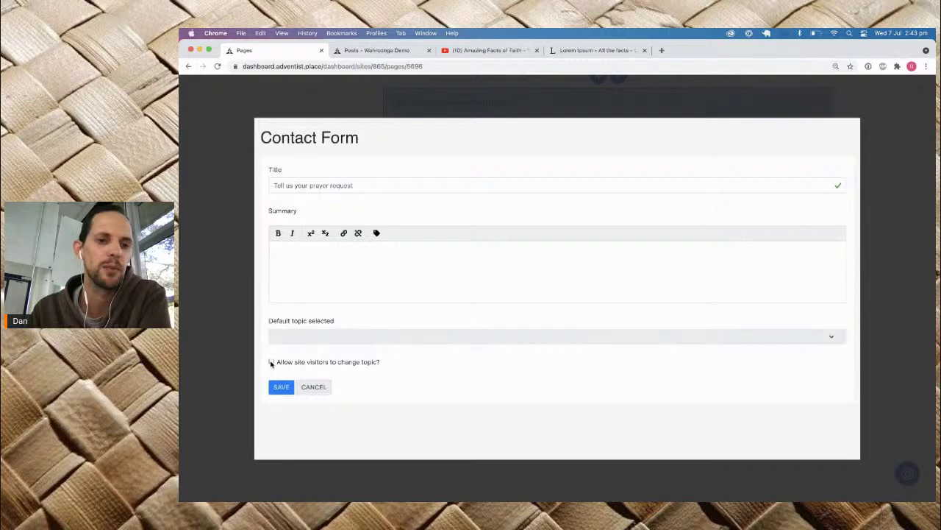
left_click(270, 362)
left_click(283, 390)
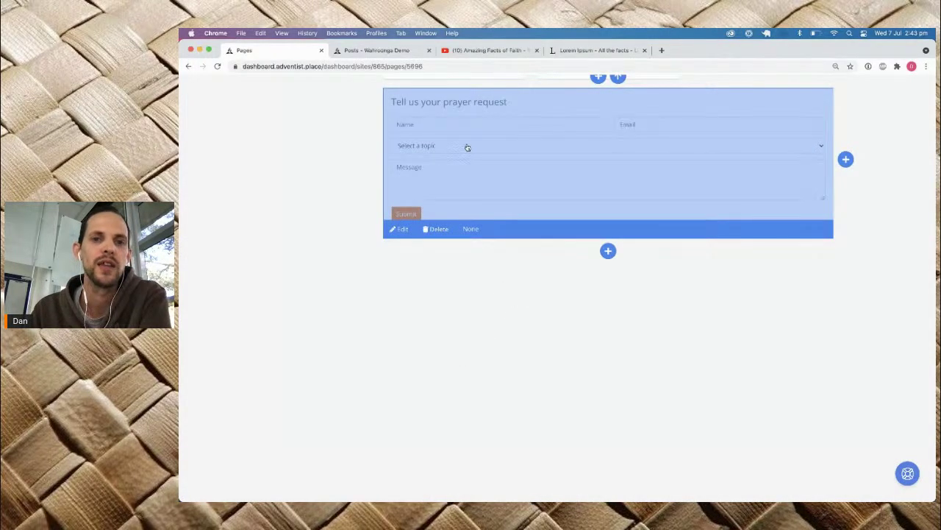
Step: Reopen the contact form settings, set Prayer Request as the default topic, and save
left_click(401, 230)
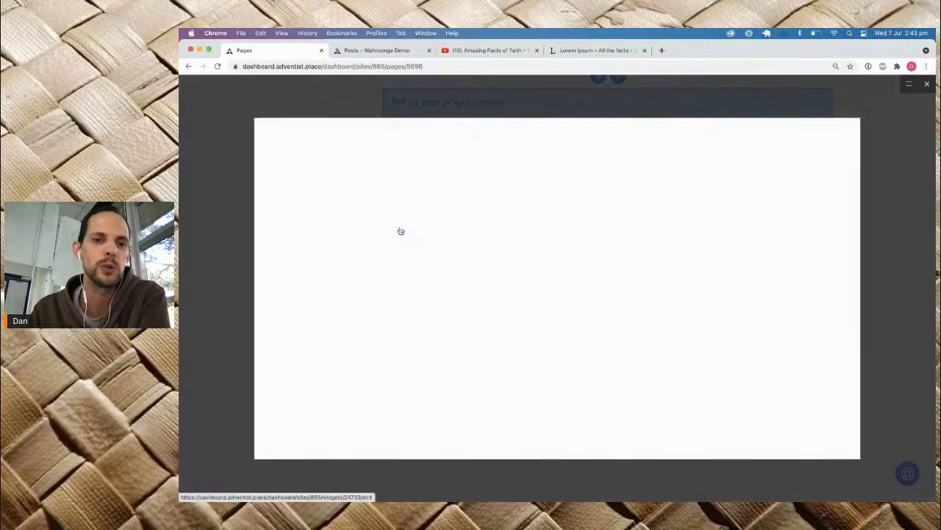
left_click(291, 336)
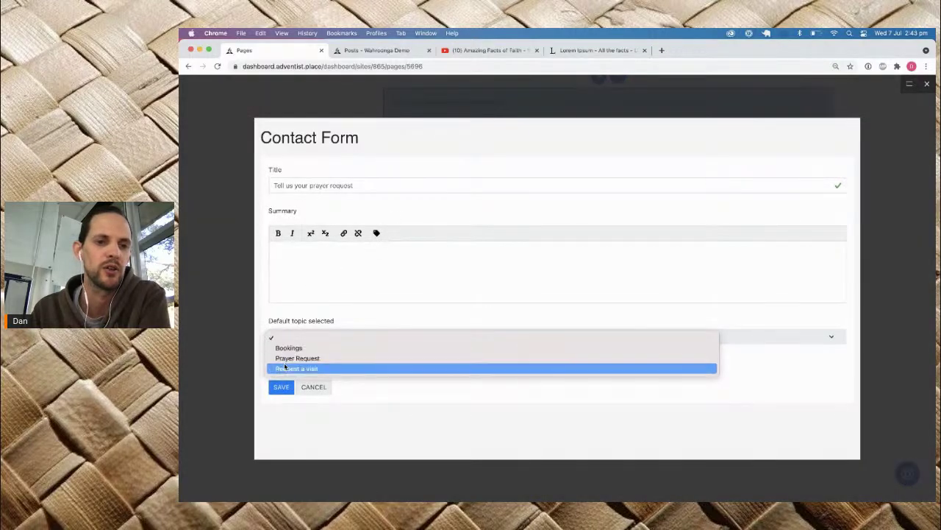
left_click(291, 358)
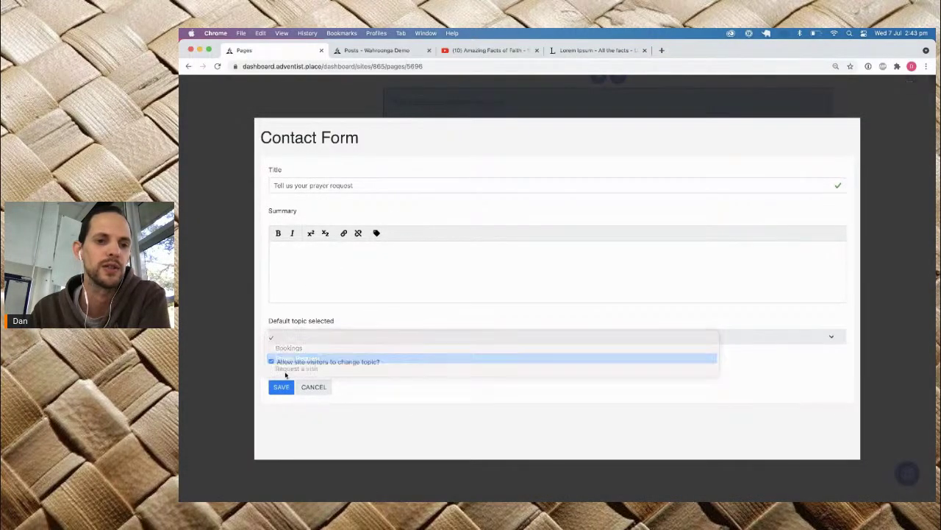
left_click(281, 387)
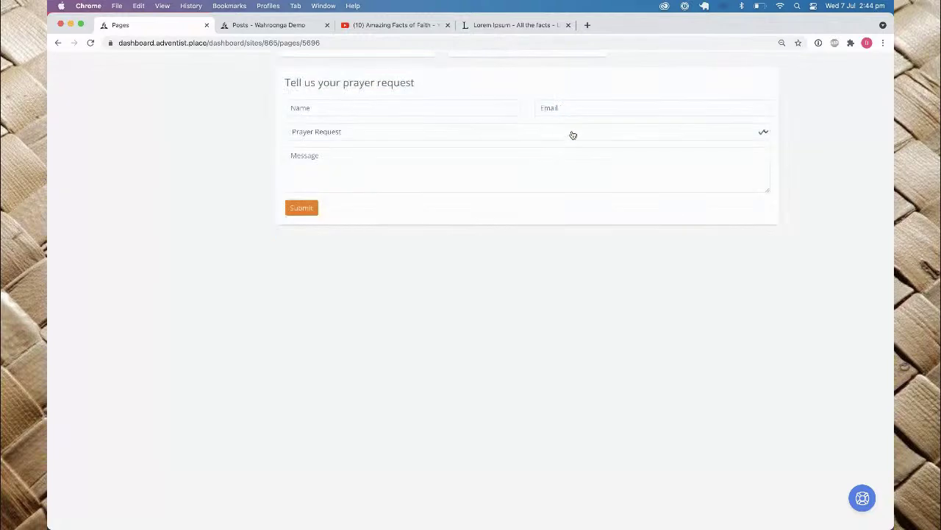
scroll(566, 121, "up", 5)
scroll(570, 153, "down", 5)
scroll(570, 153, "up", 5)
scroll(570, 153, "up", 5)
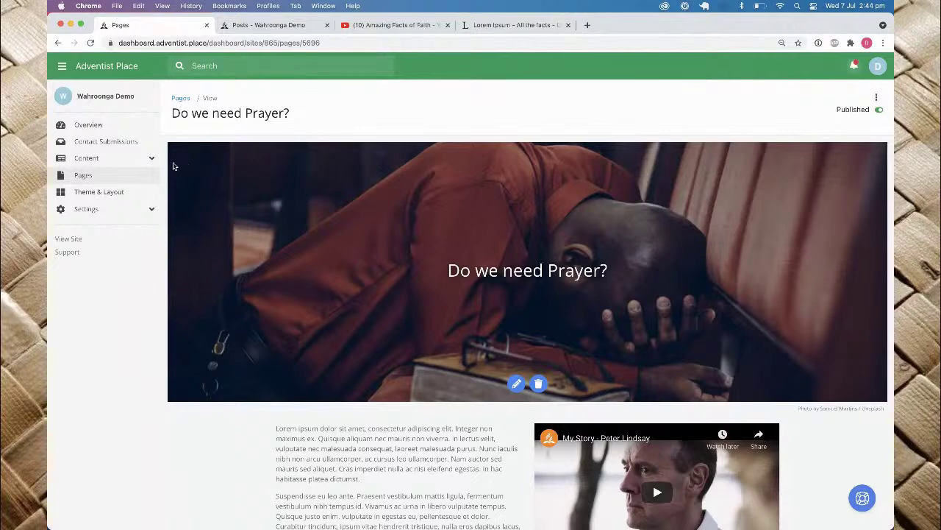
left_click(121, 210)
Step: Add a main-menu item titled 'Prayer' that links to the Do we need Prayer? page
left_click(107, 194)
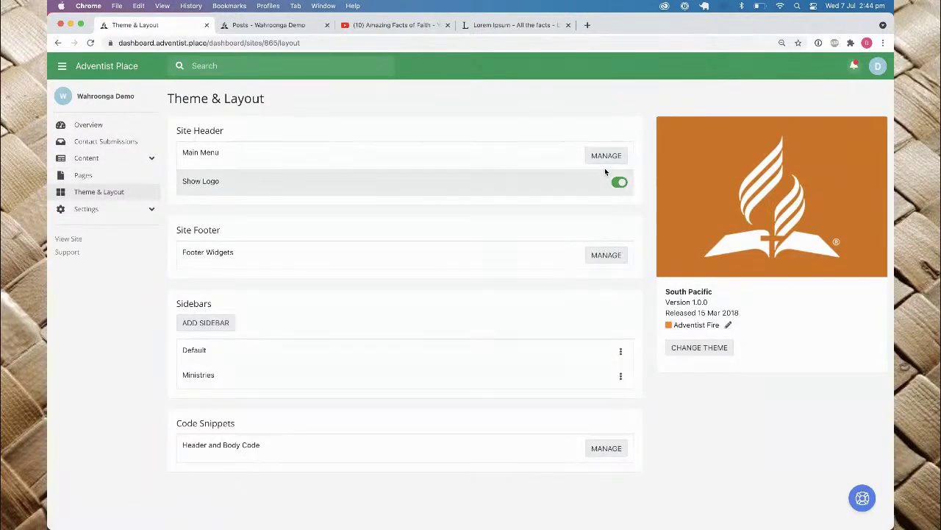
left_click(607, 158)
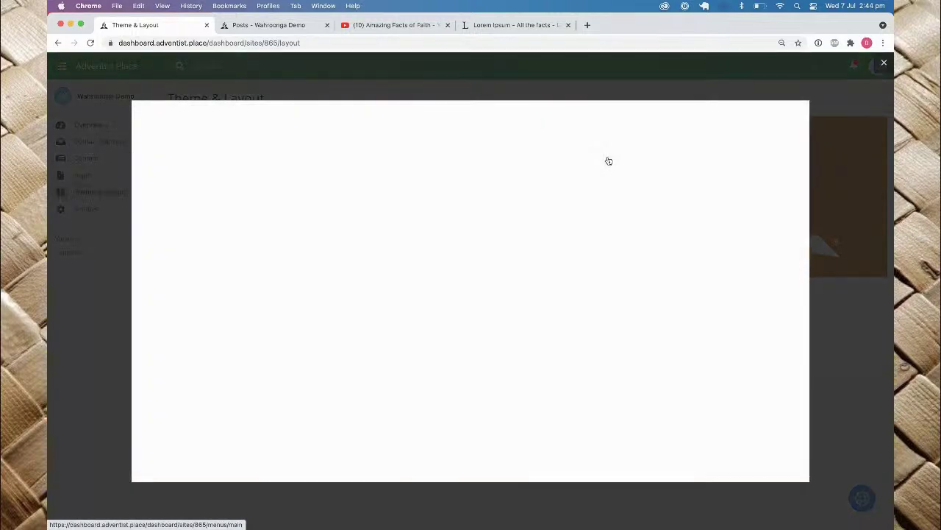
left_click(651, 146)
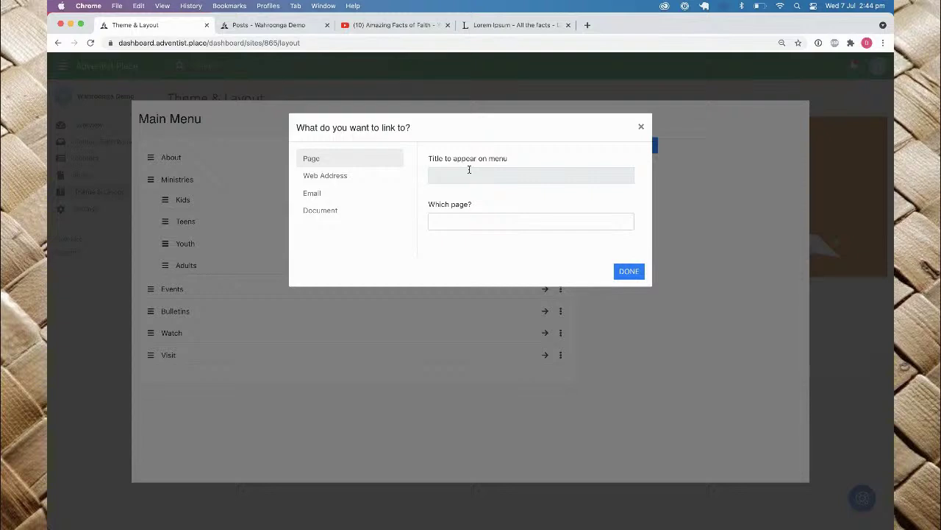
type("Prayer")
left_click(489, 229)
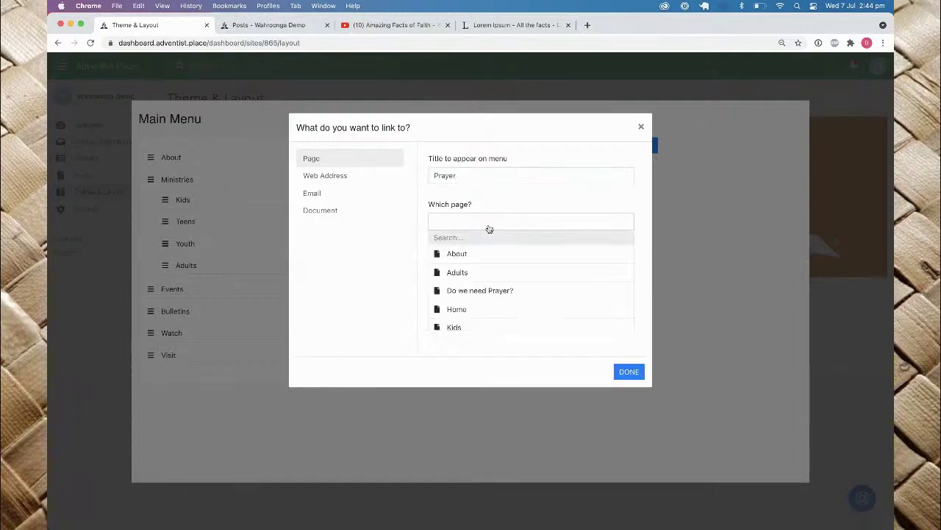
left_click(480, 291)
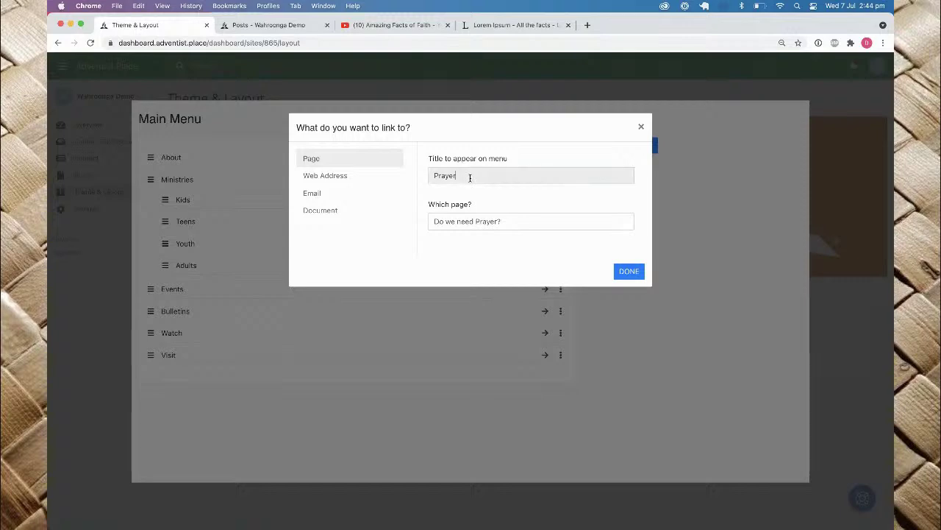
left_click_drag(469, 176, 400, 180)
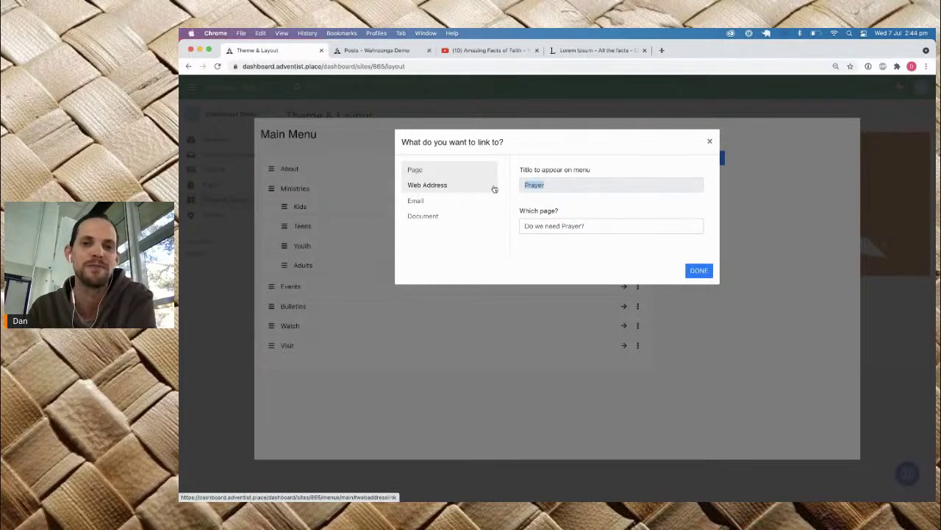
left_click(698, 270)
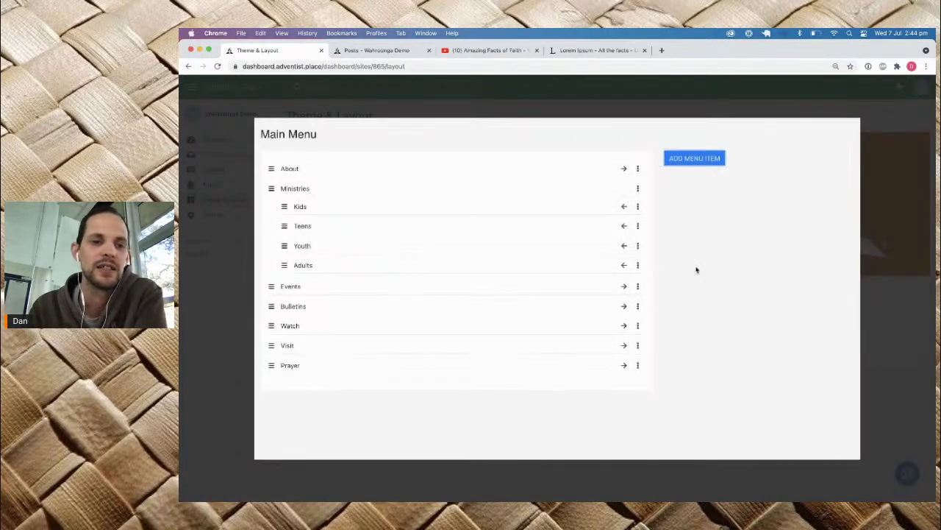
Step: Move the Prayer item up to sit right after Bulletins, then close the menu editor
left_click_drag(271, 364, 262, 305)
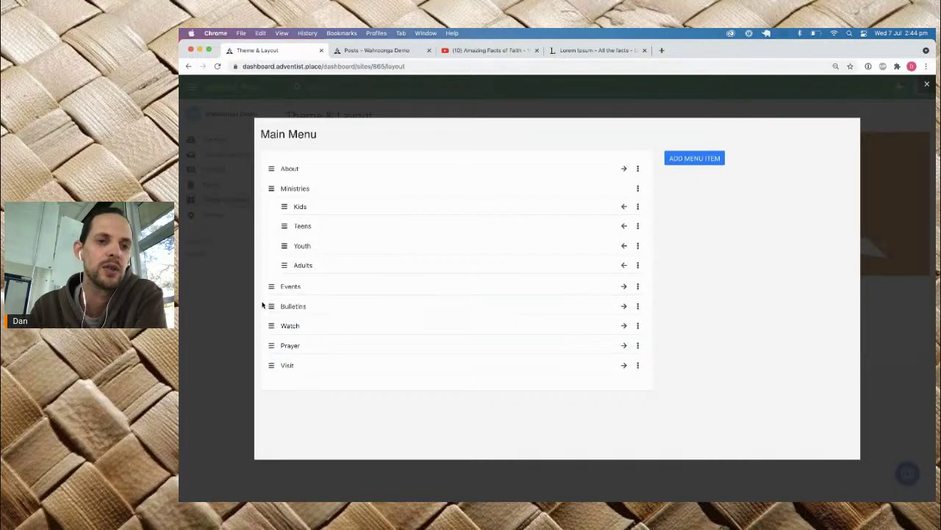
left_click_drag(271, 345, 269, 315)
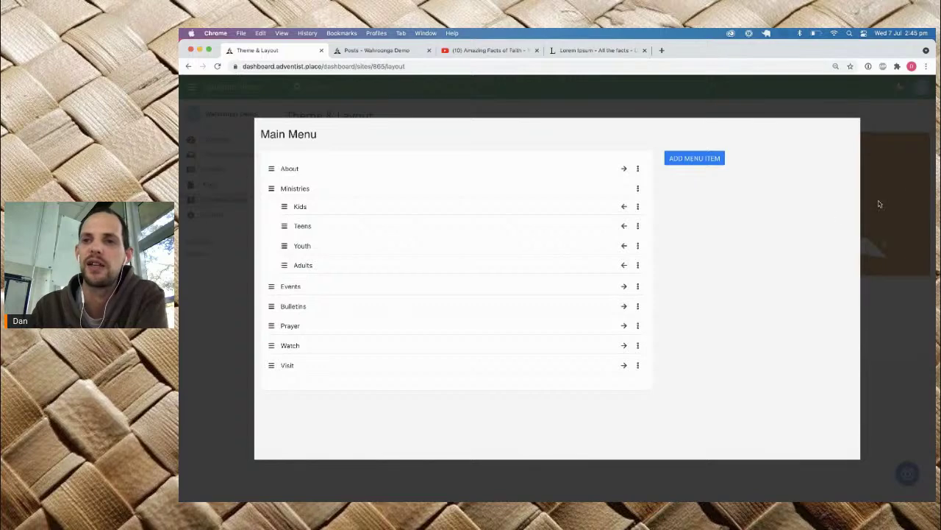
left_click(903, 309)
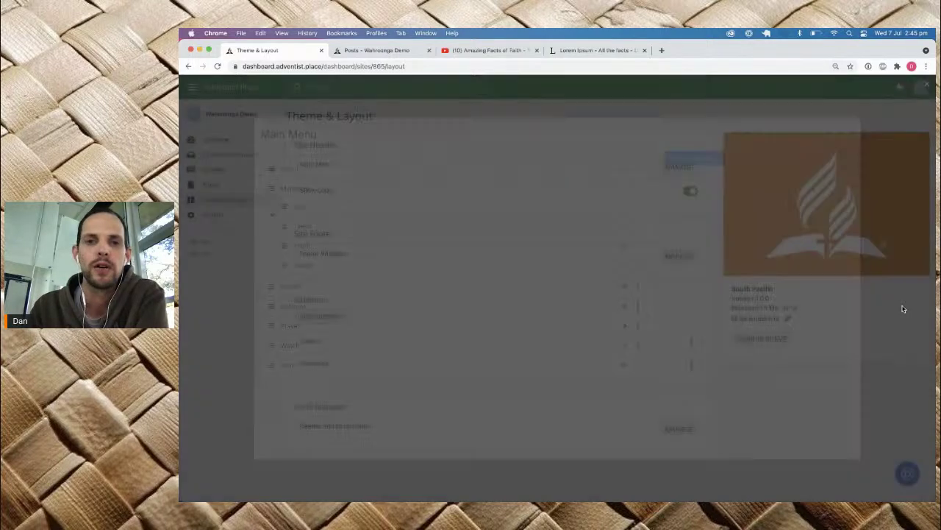
left_click(387, 52)
left_click(277, 93)
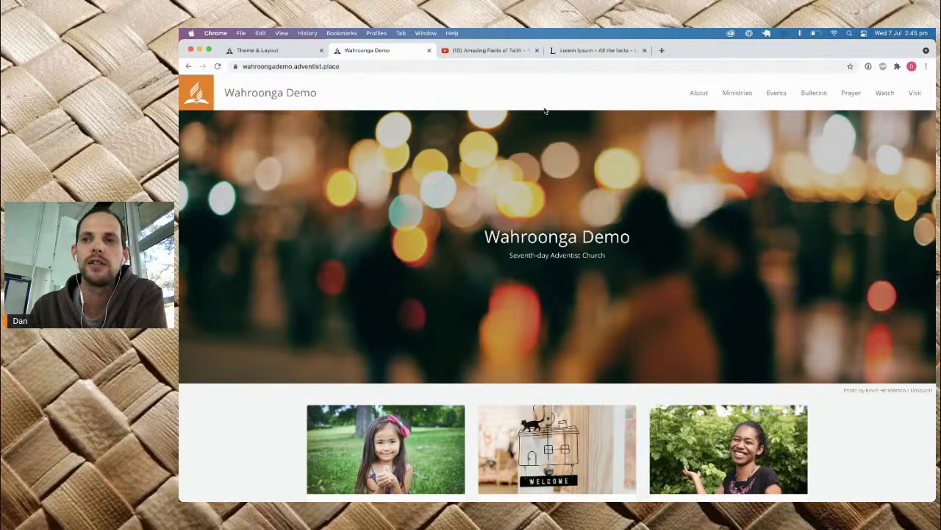
left_click(849, 94)
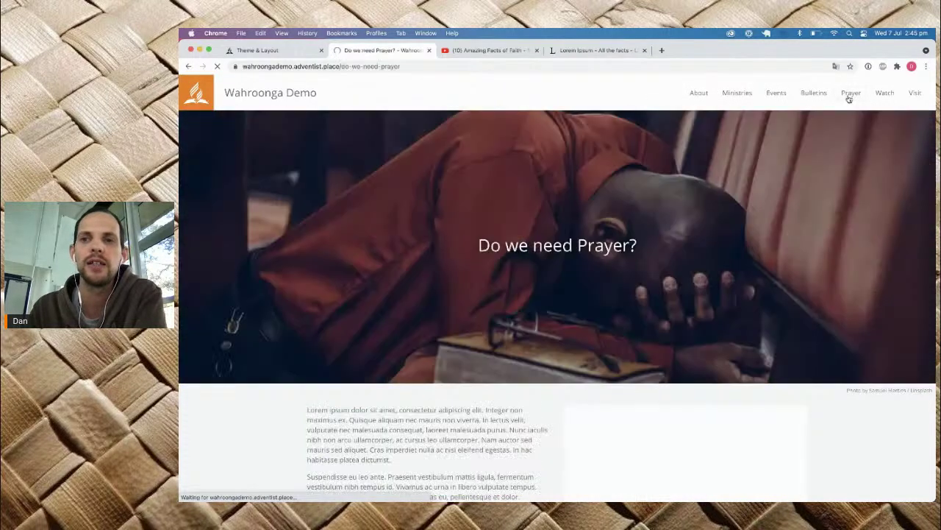
scroll(541, 283, "down", 1)
scroll(541, 284, "down", 5)
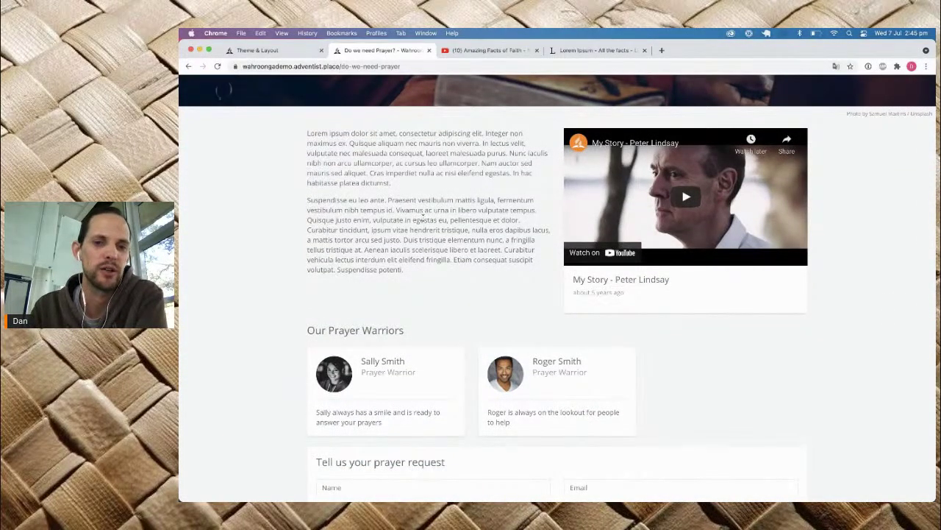
scroll(400, 397, "down", 5)
left_click(391, 284)
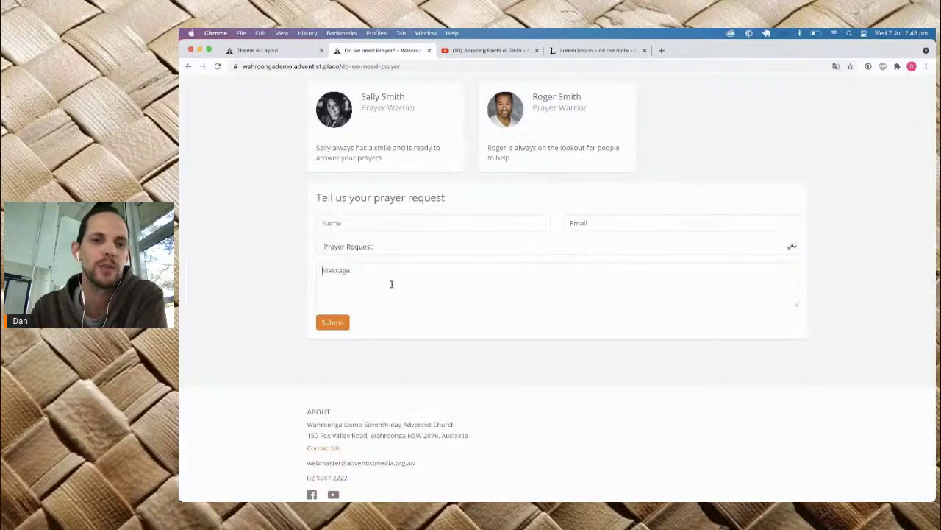
scroll(391, 284, "up", 10)
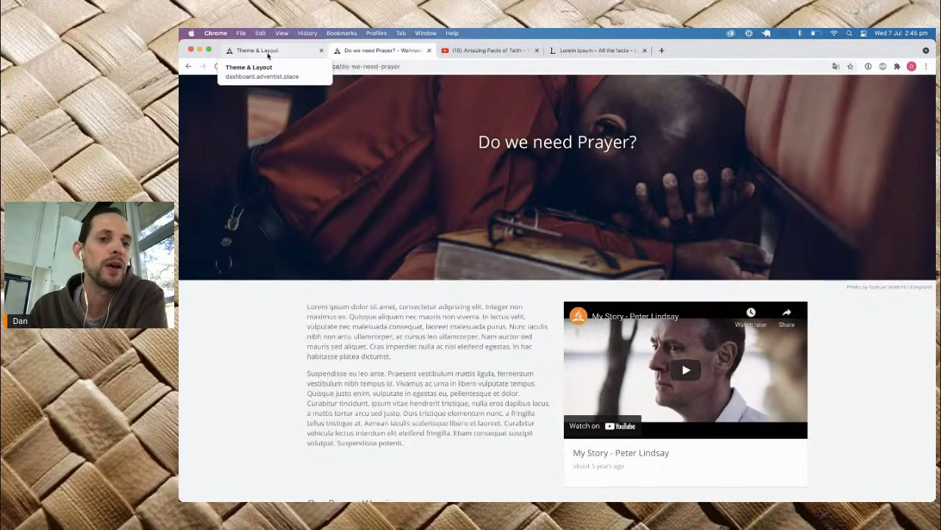
left_click(268, 55)
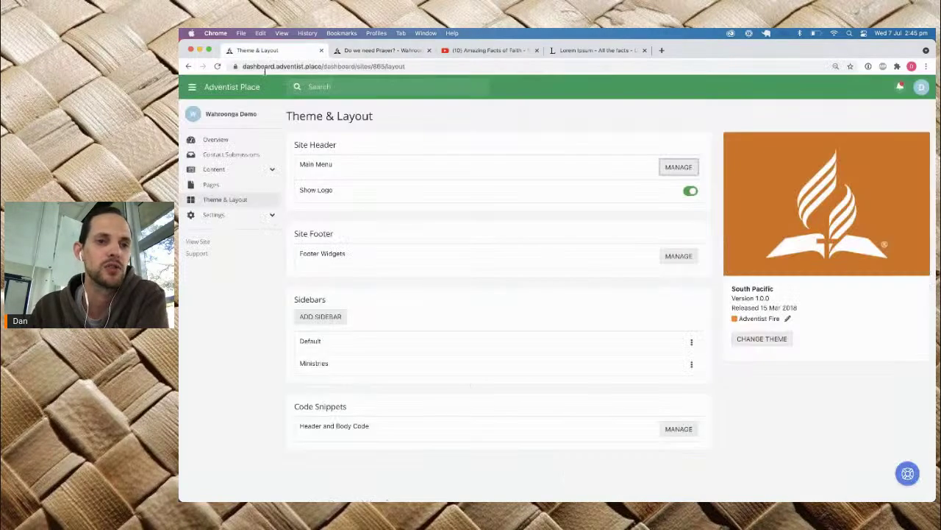
Step: Open the Home page from the Pages list and select its Ministries card
left_click(223, 186)
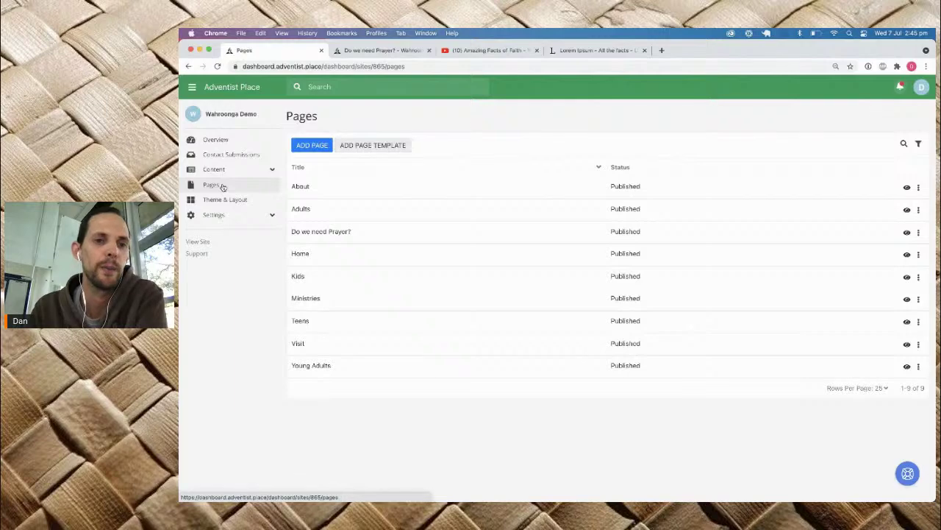
left_click(298, 252)
left_click(297, 251)
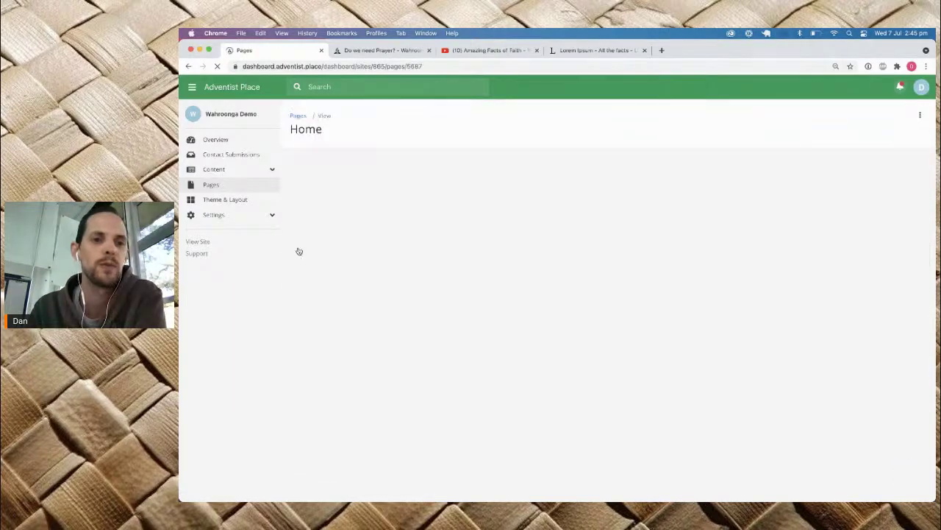
scroll(628, 360, "down", 5)
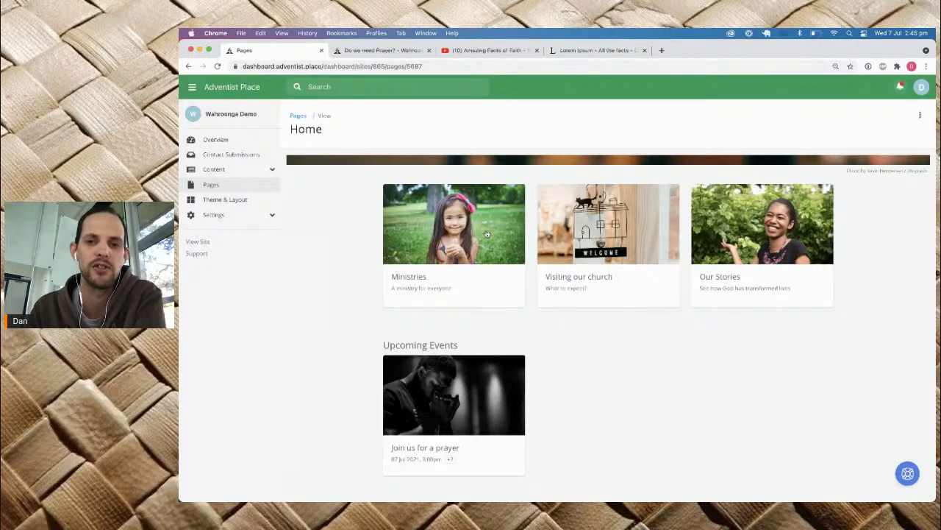
left_click(432, 247)
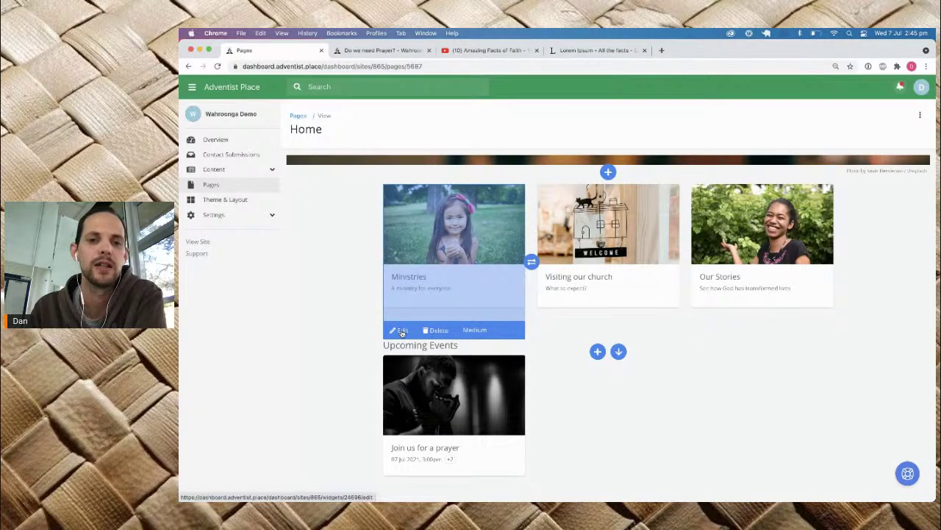
Step: Retitle the Ministries card 'Do we need prayer?' with summary 'Read more to learn about prayer'
left_click(400, 332)
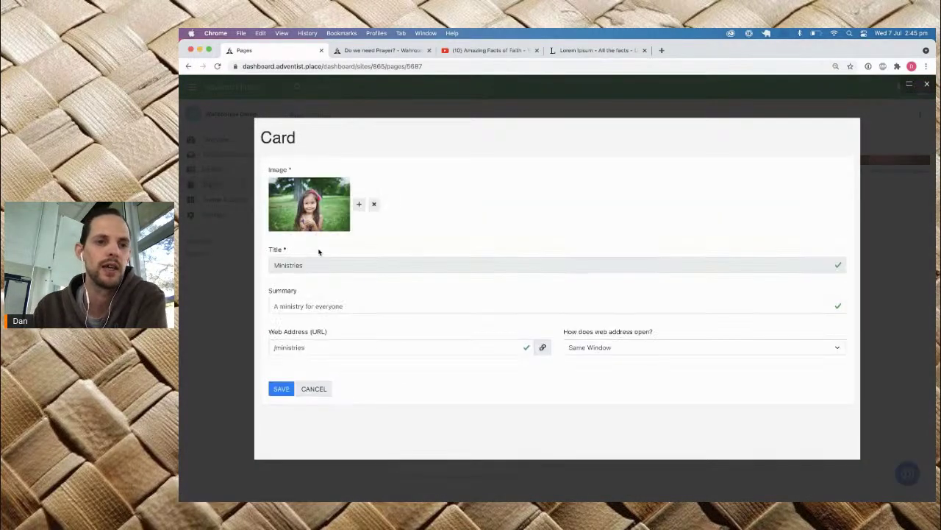
key("super+a")
type("Do we need pray")
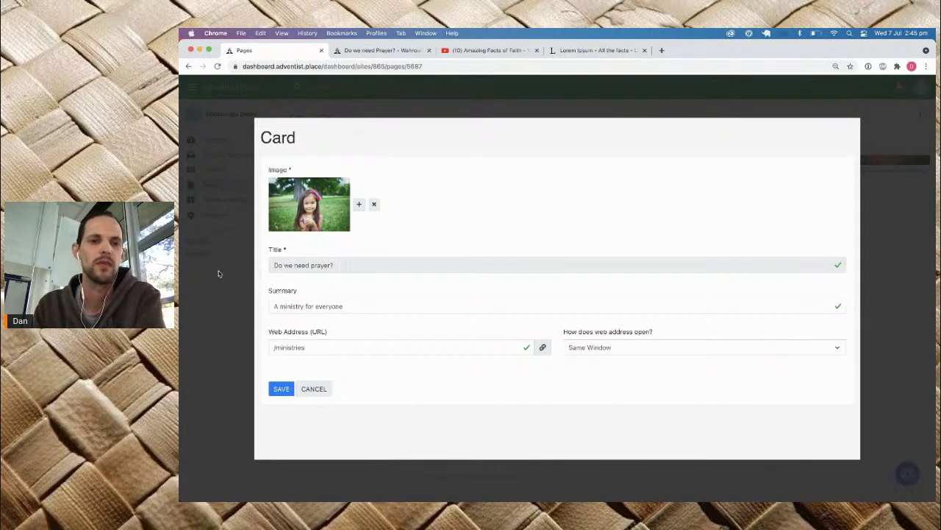
key("Tab")
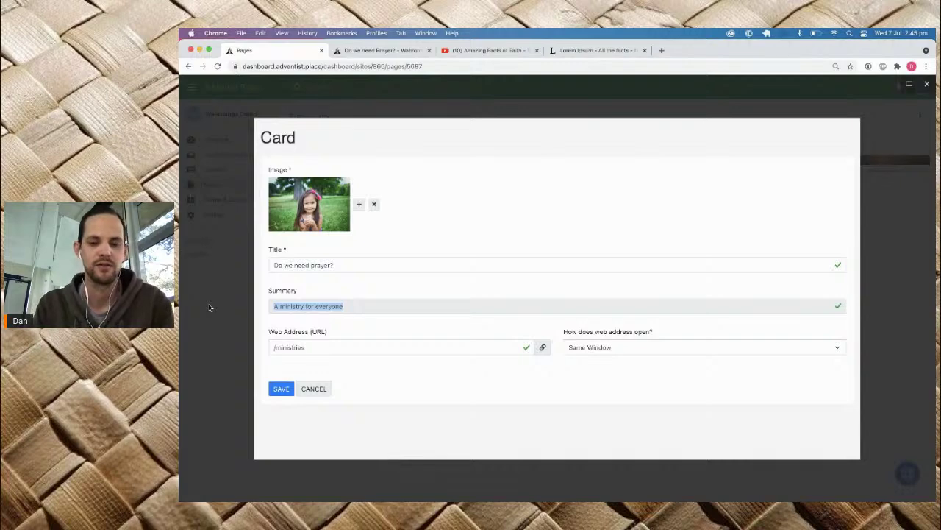
type("Read more to learn a")
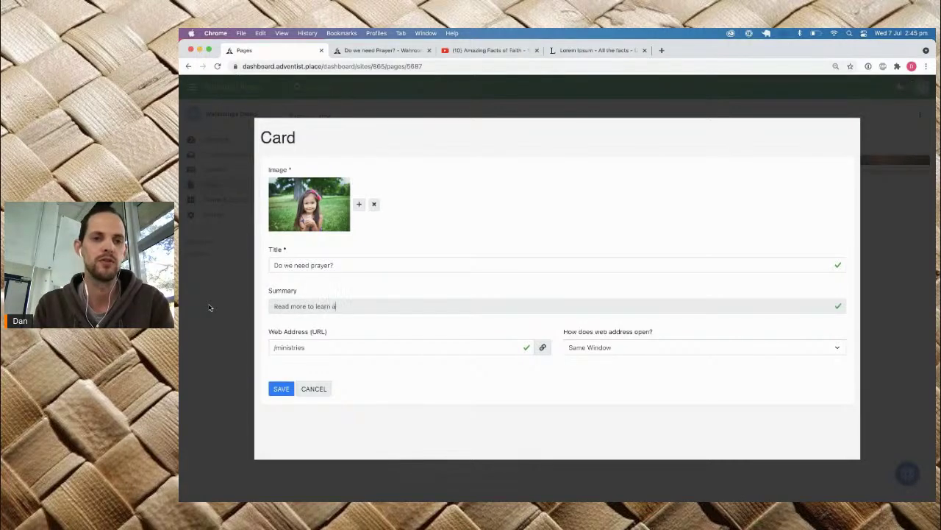
type("bout prayer")
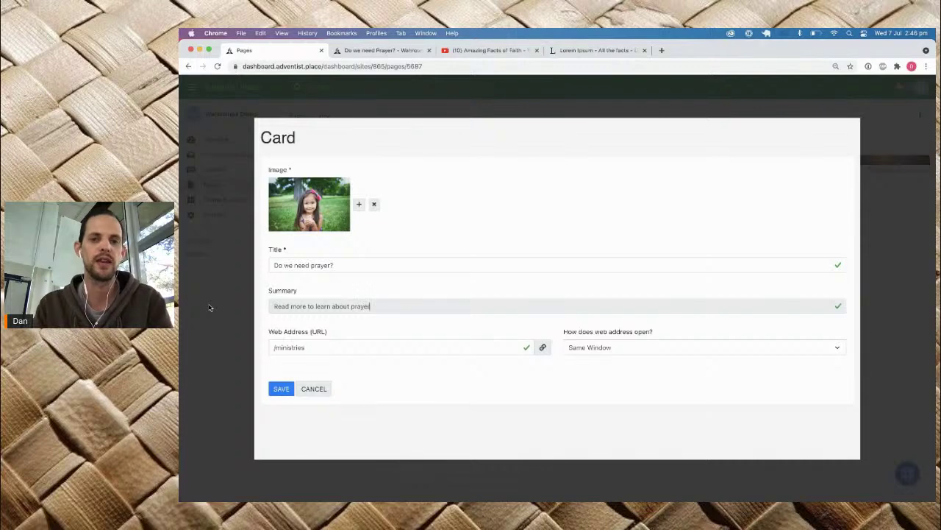
Step: Give the card the praying-man photo, link it to the Do we need Prayer? page, and save
left_click(359, 204)
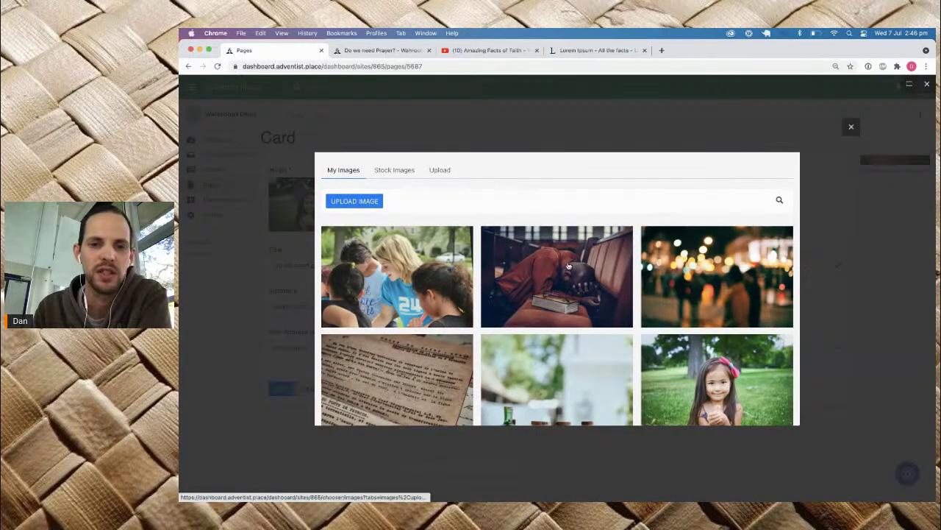
left_click(567, 266)
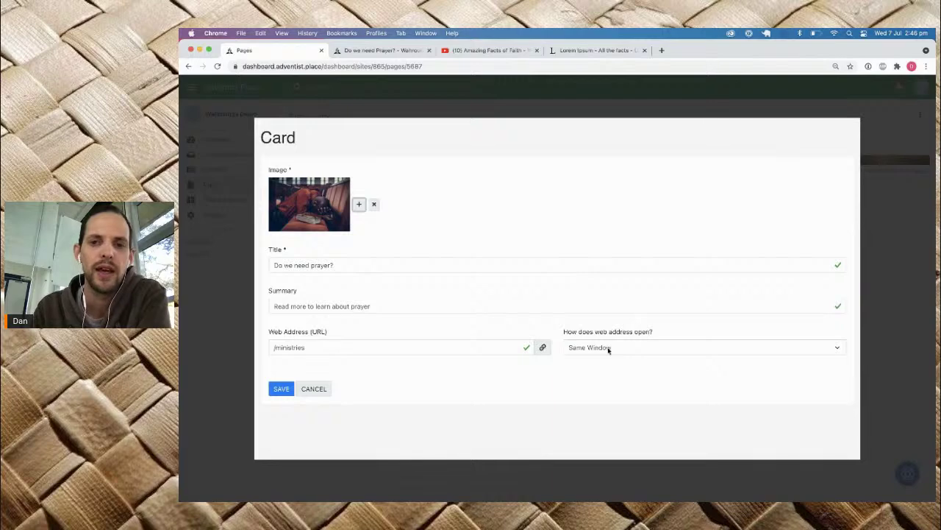
left_click(542, 348)
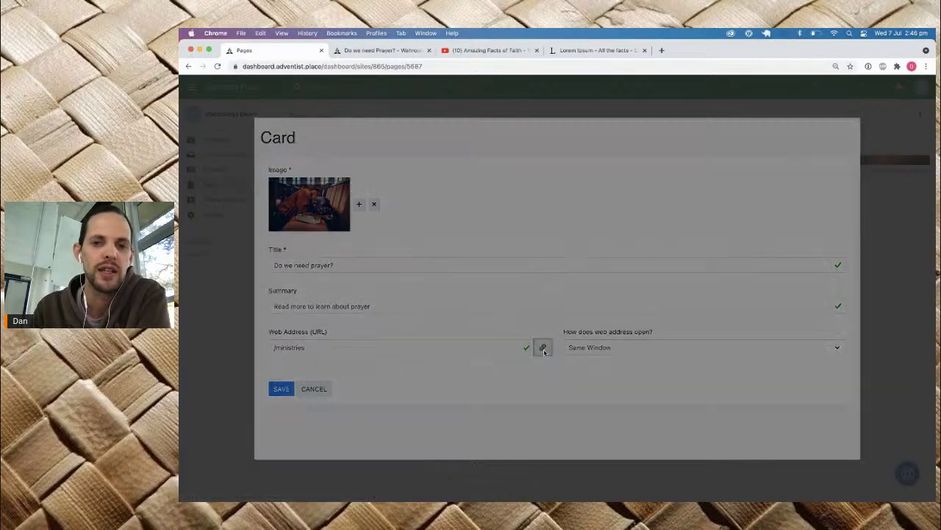
left_click(543, 185)
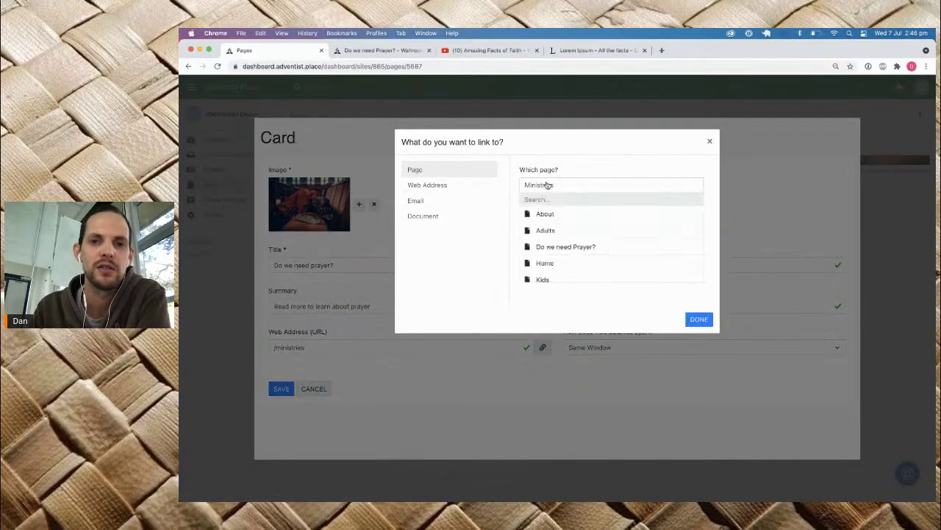
left_click(544, 245)
left_click(699, 243)
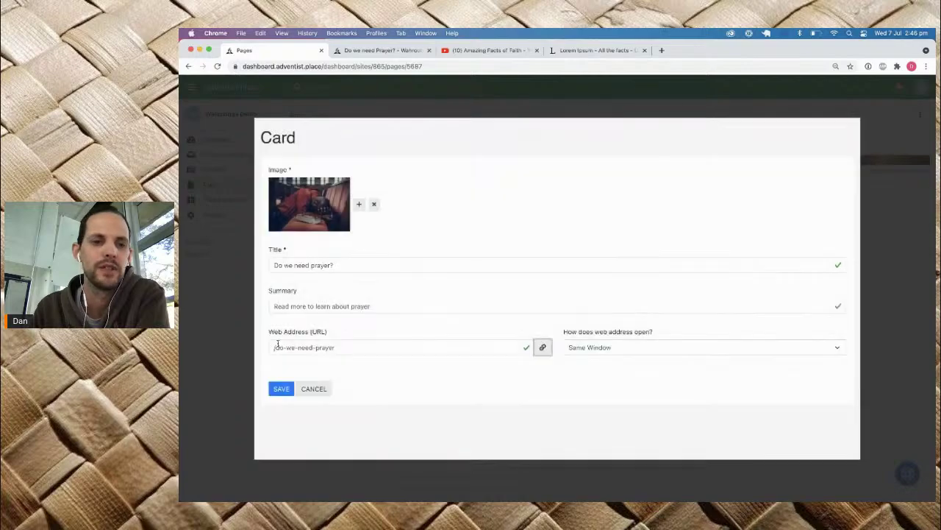
left_click(283, 389)
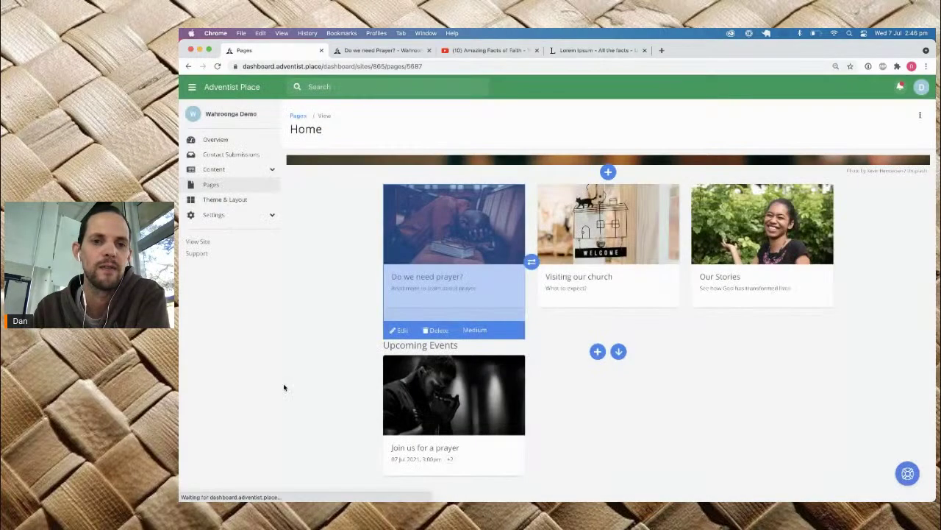
left_click(377, 50)
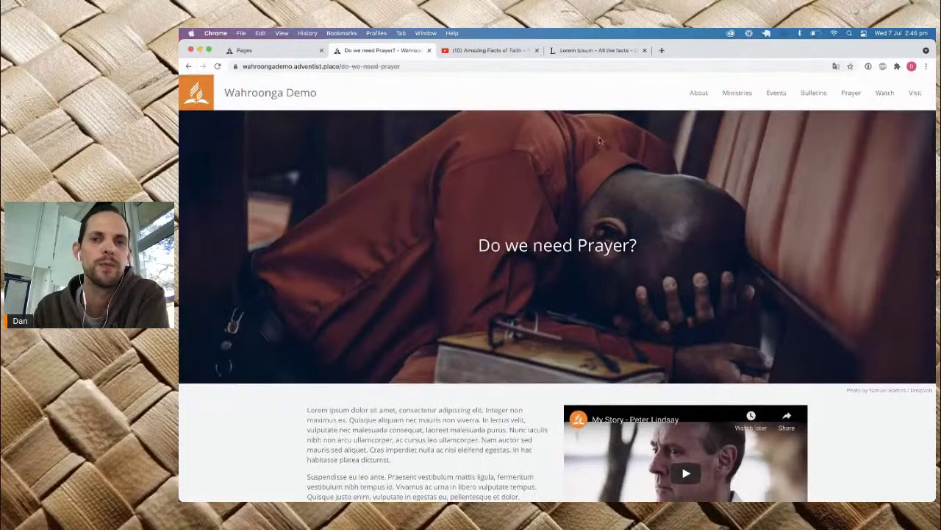
left_click(283, 97)
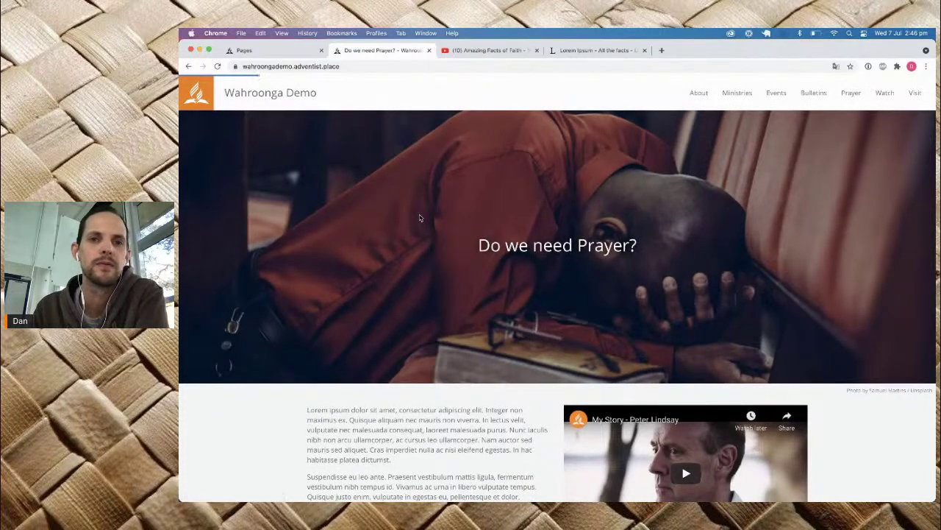
scroll(449, 331, "down", 3)
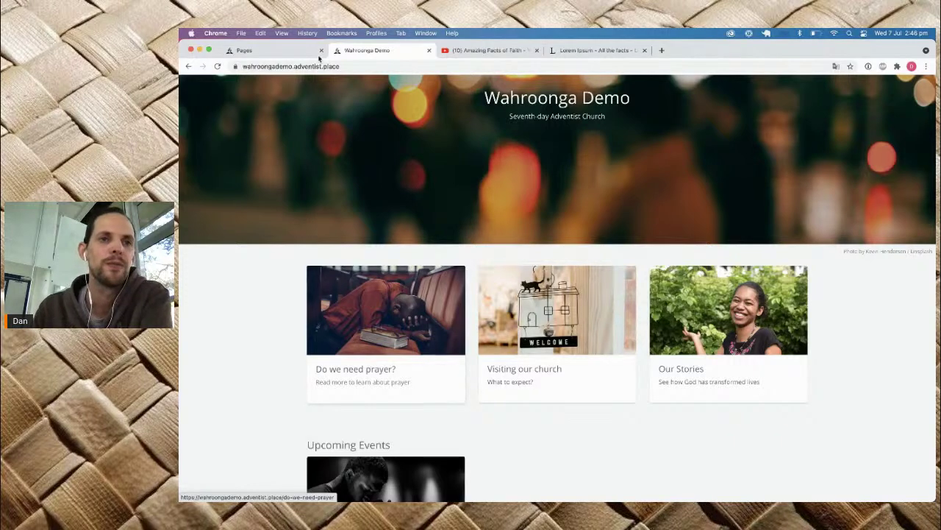
left_click(282, 50)
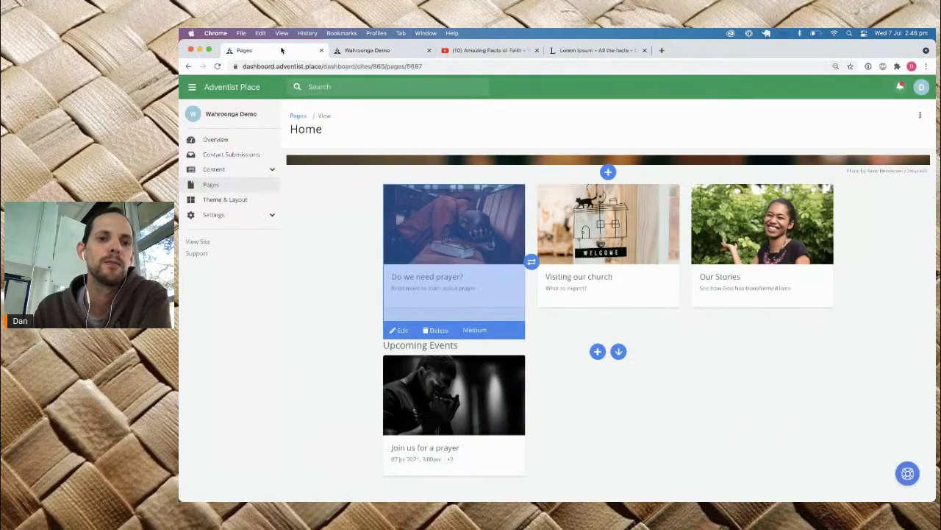
Step: Start adding a new domain under Settings > Domains and bring up the Instant Answers help panel
left_click(264, 216)
left_click(224, 241)
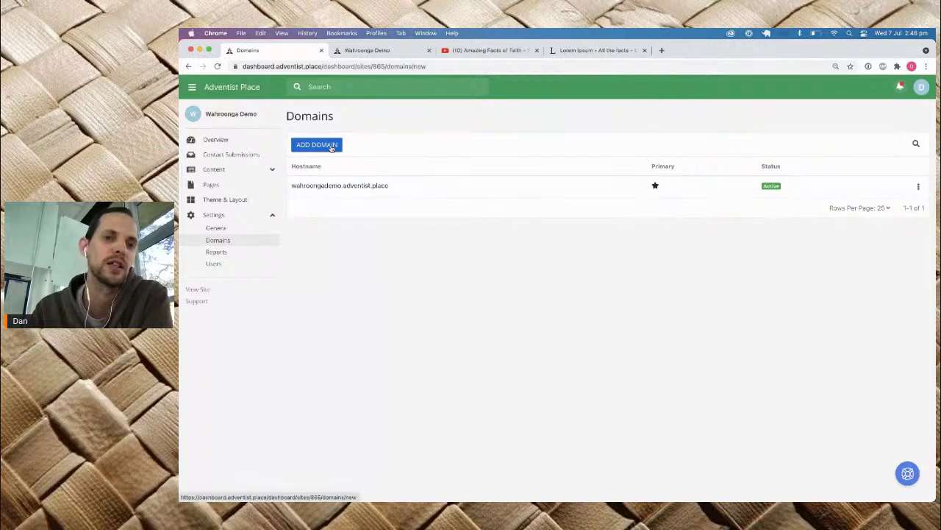
left_click(331, 145)
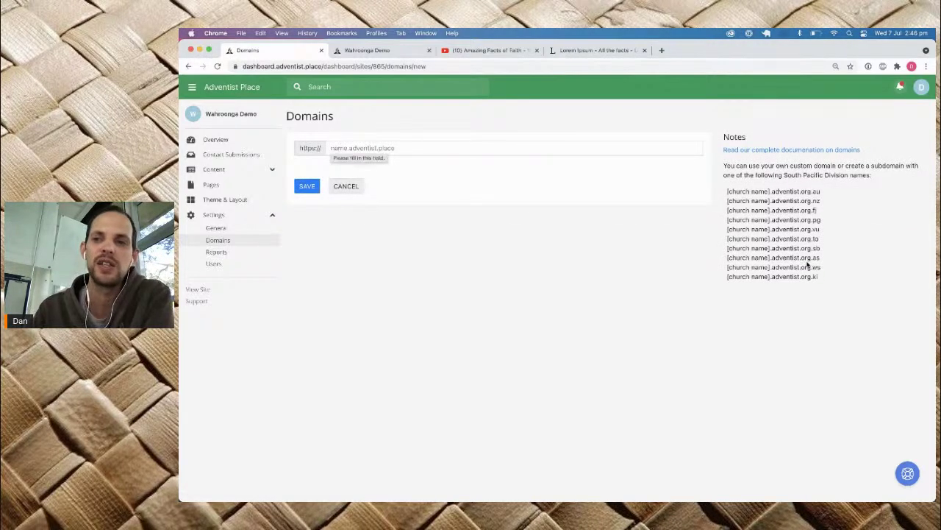
left_click_drag(822, 279, 725, 188)
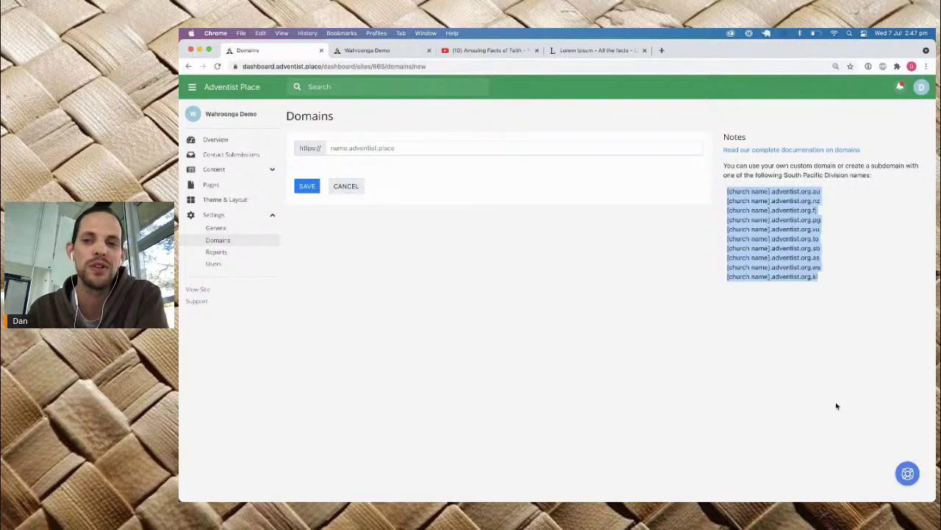
left_click(907, 473)
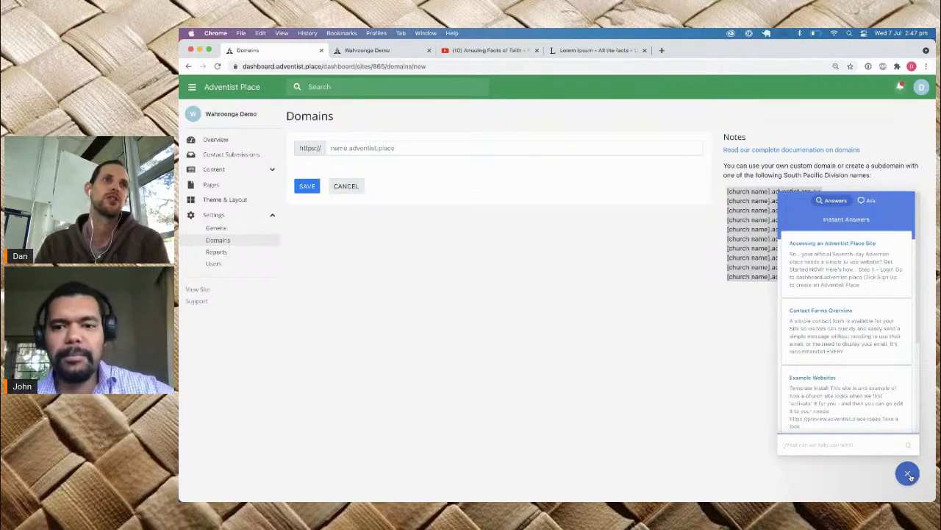
Step: Search help for 'create event' and read the Events & Calendars Overview article
type("create event")
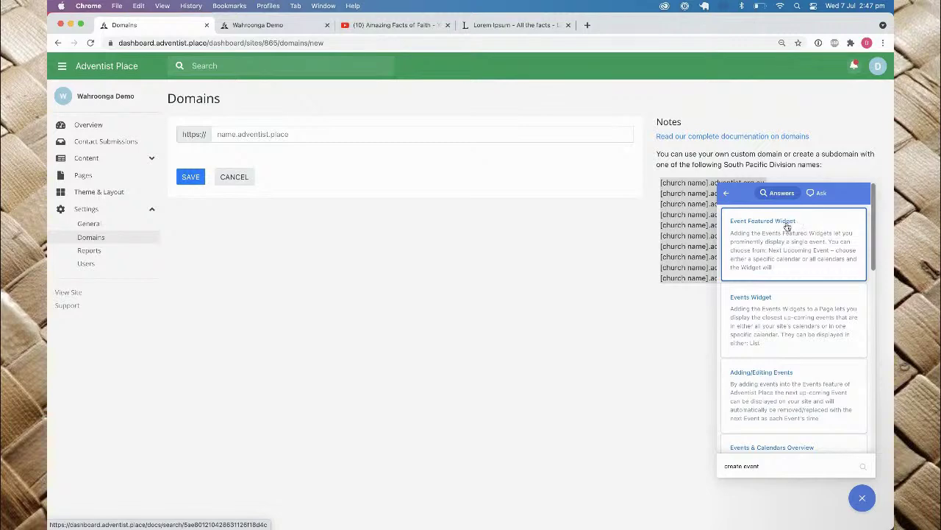
scroll(794, 265, "down", 3)
scroll(800, 318, "down", 10)
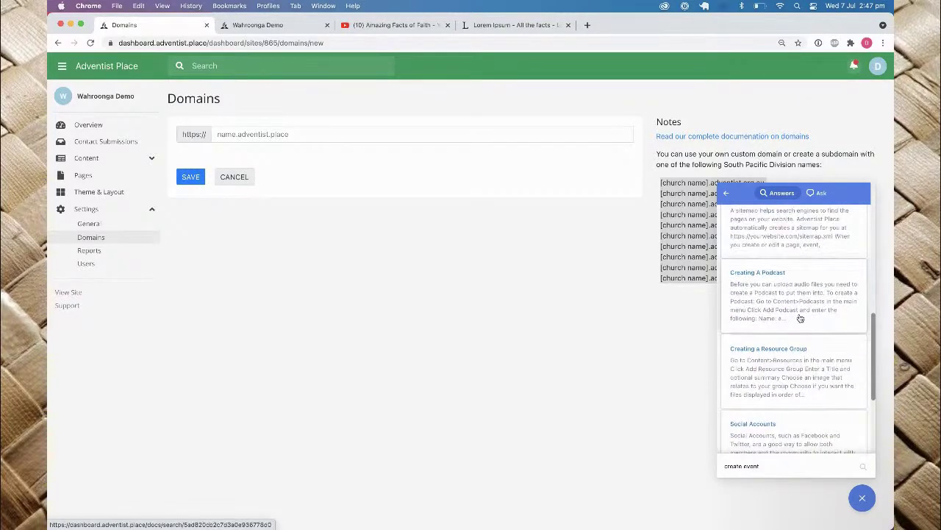
scroll(800, 318, "up", 4)
scroll(775, 285, "up", 2)
left_click(786, 281)
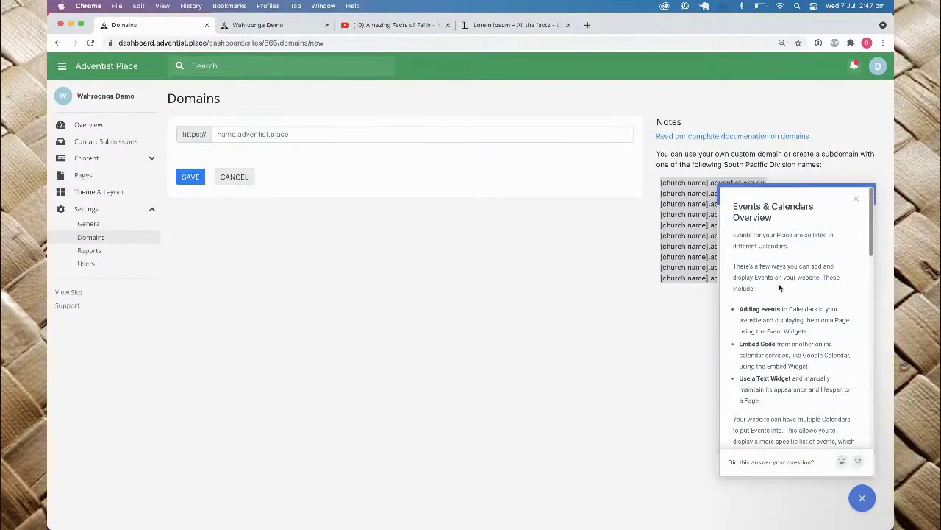
scroll(755, 304, "down", 10)
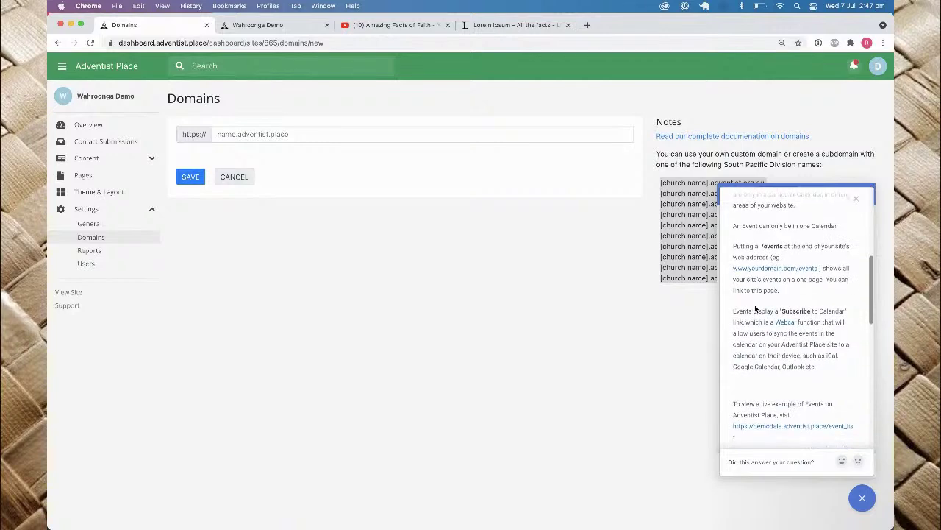
scroll(756, 309, "down", 2)
scroll(755, 309, "up", 6)
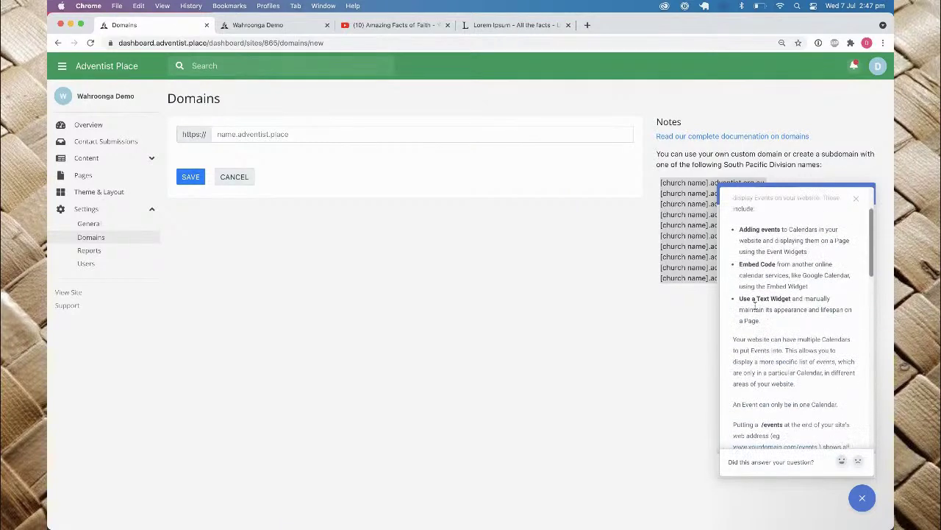
left_click(107, 158)
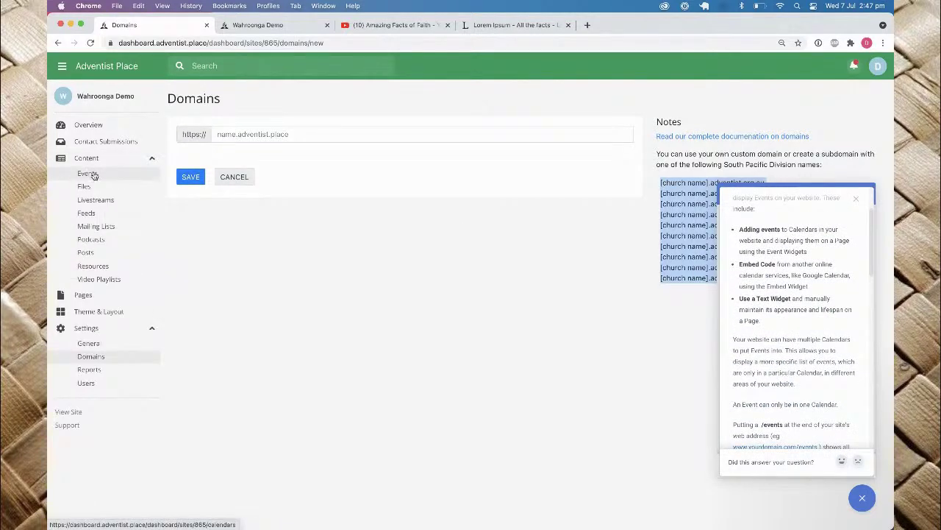
Step: Open the Events calendars page, then view the live Wahroonga Demo site in a new tab
left_click(92, 174)
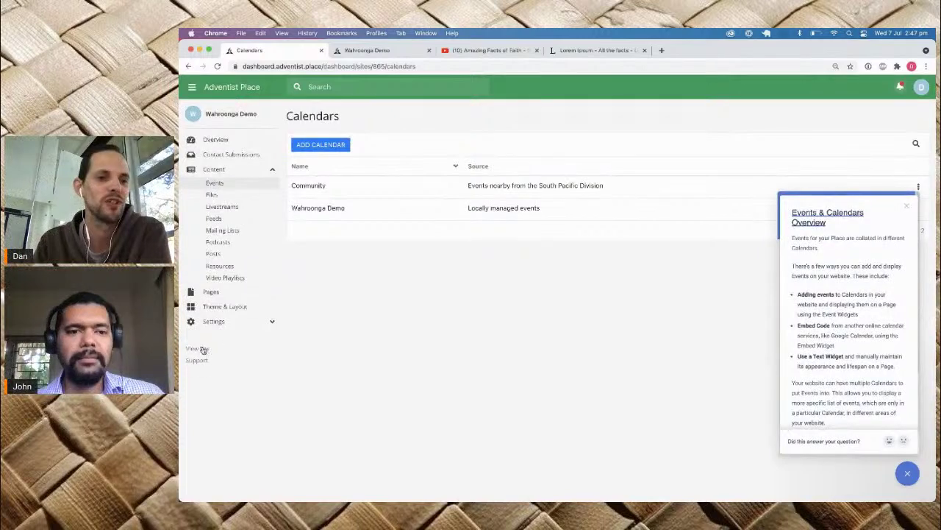
left_click(75, 359)
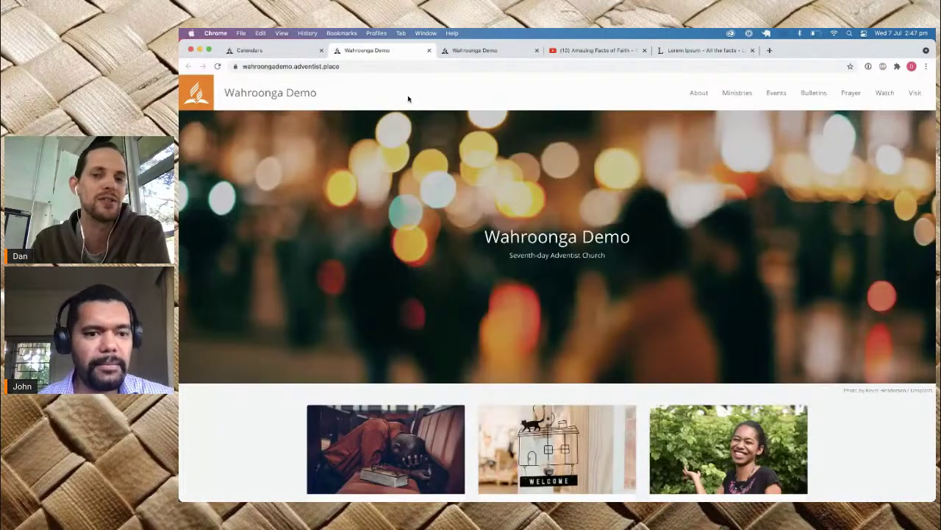